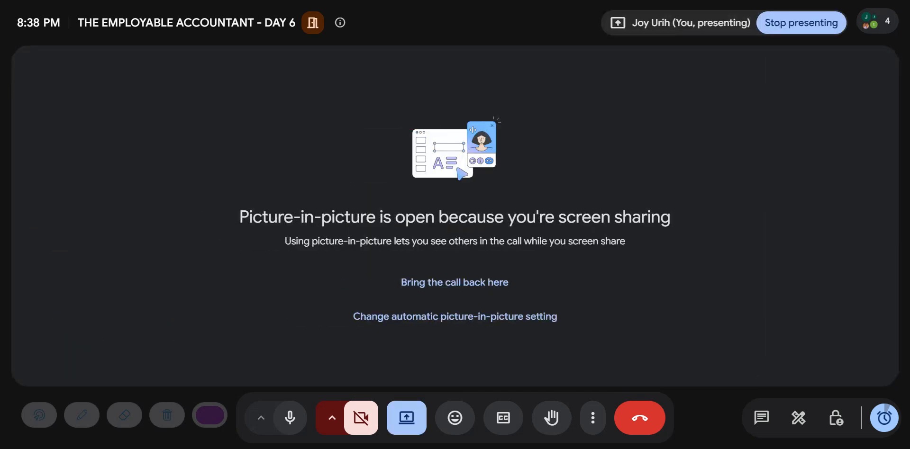
- Mute the microphone in the call and turn it back on
click(465, 284)
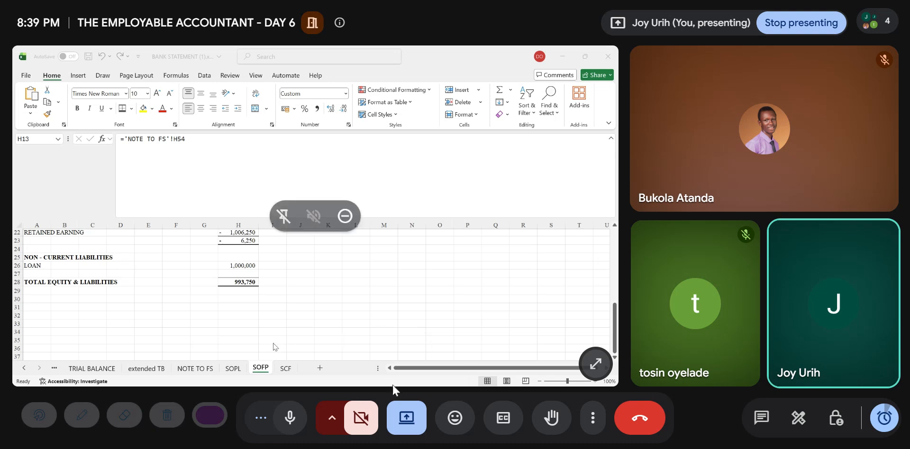
click(291, 417)
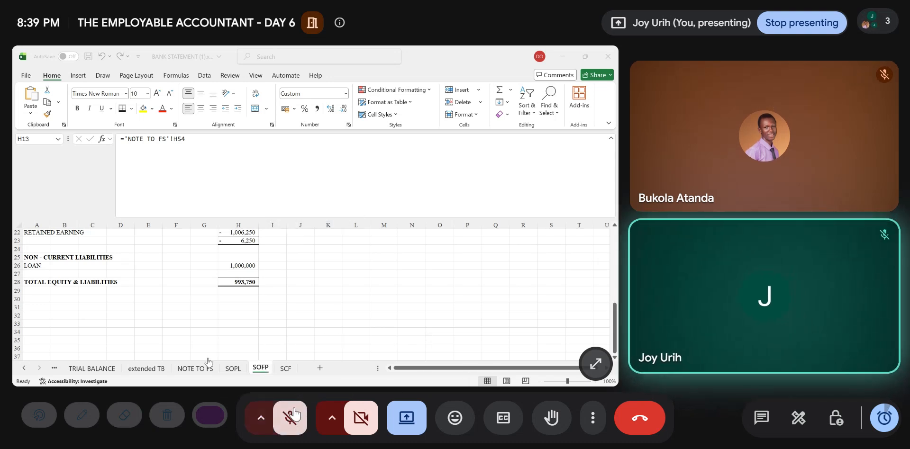
click(332, 418)
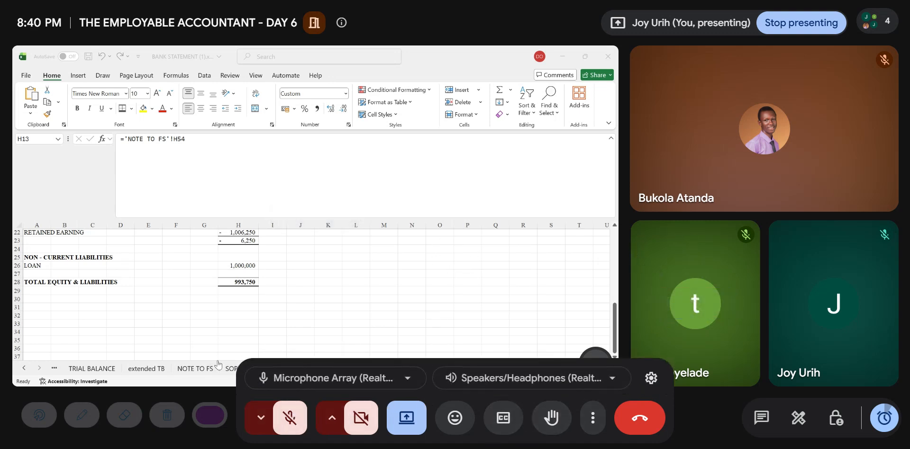
click(283, 426)
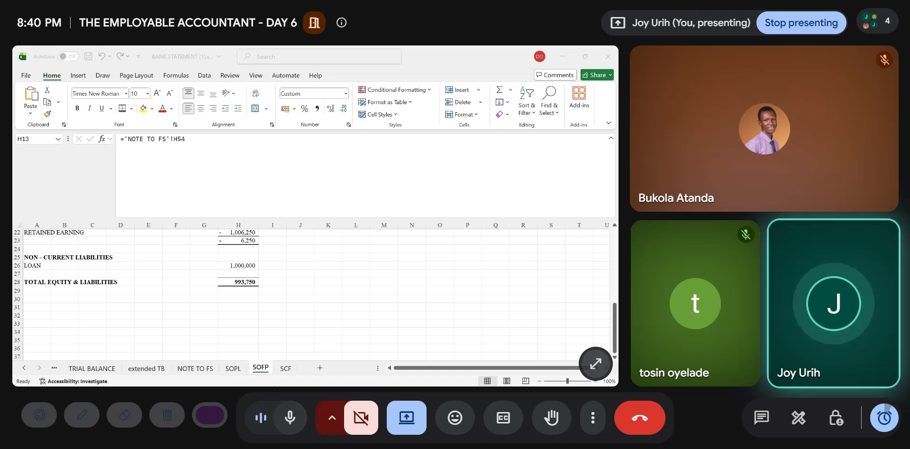
- Bring up the JOURNAL sheet in the shared bank statement workbook
click(419, 429)
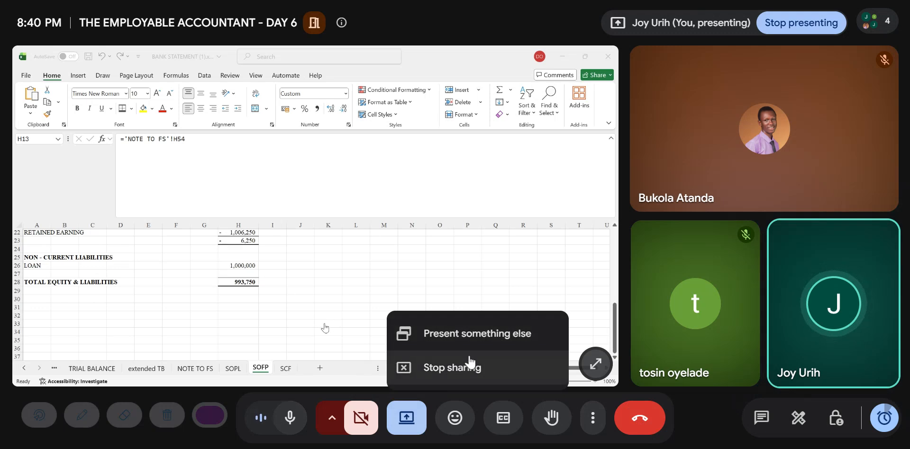
click(732, 420)
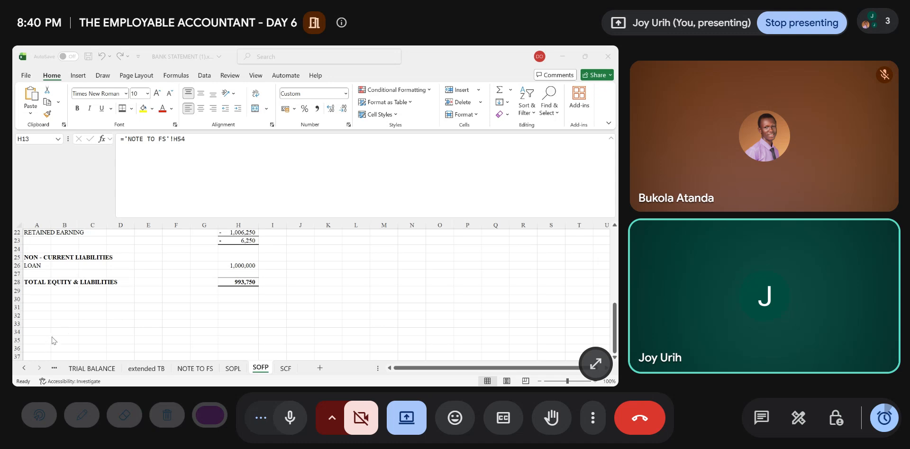
click(142, 350)
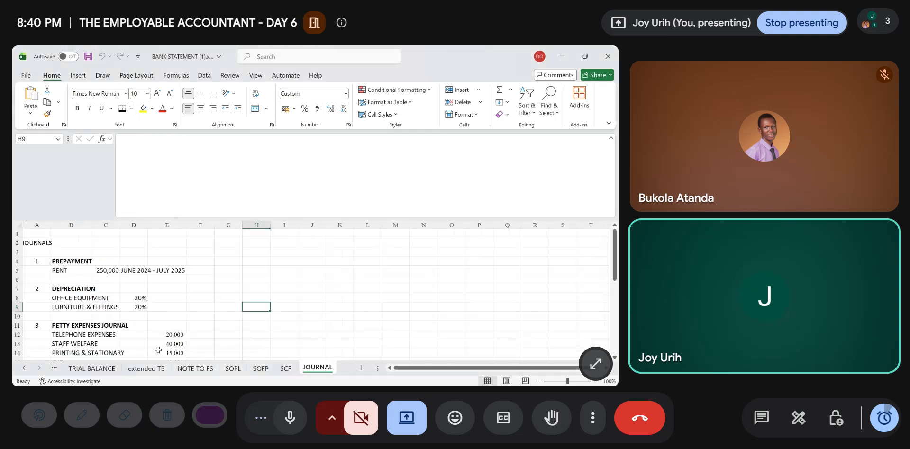
click(341, 374)
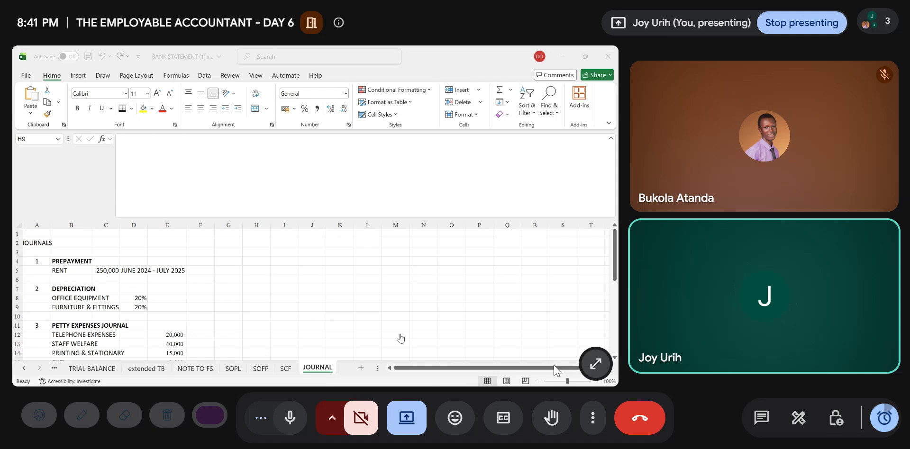
- Stop sharing the workbook and present TRAINING MANUAL 15JUNE26.pptx instead, showing slide 32, "What is a Journal Entry?"
click(425, 426)
click(441, 375)
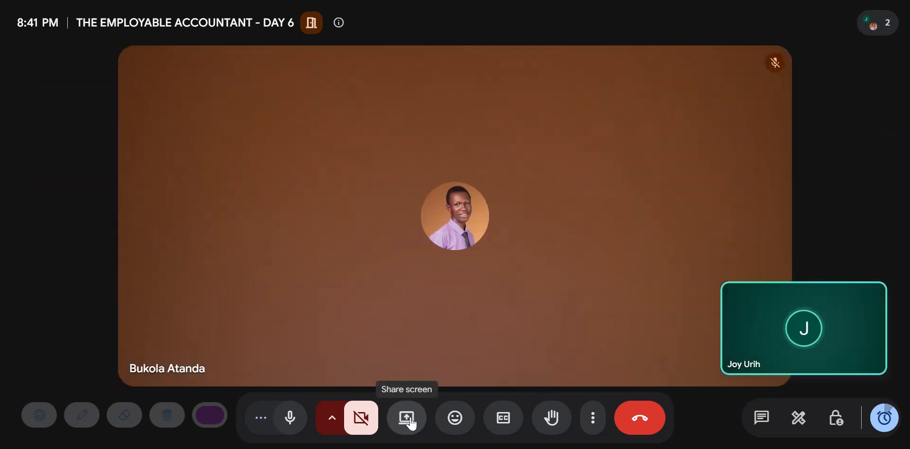
click(409, 421)
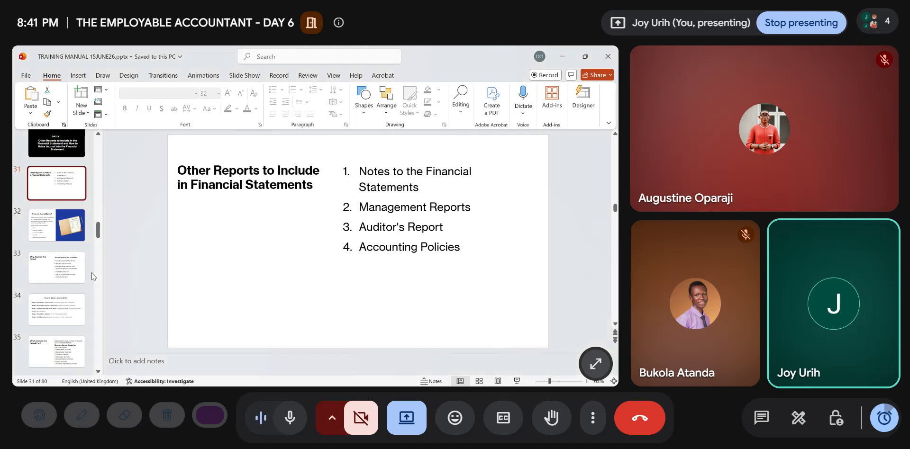
click(49, 233)
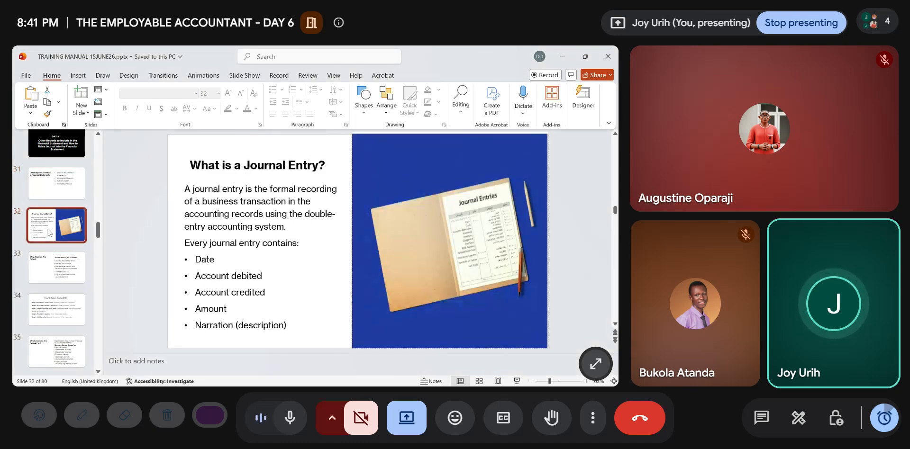
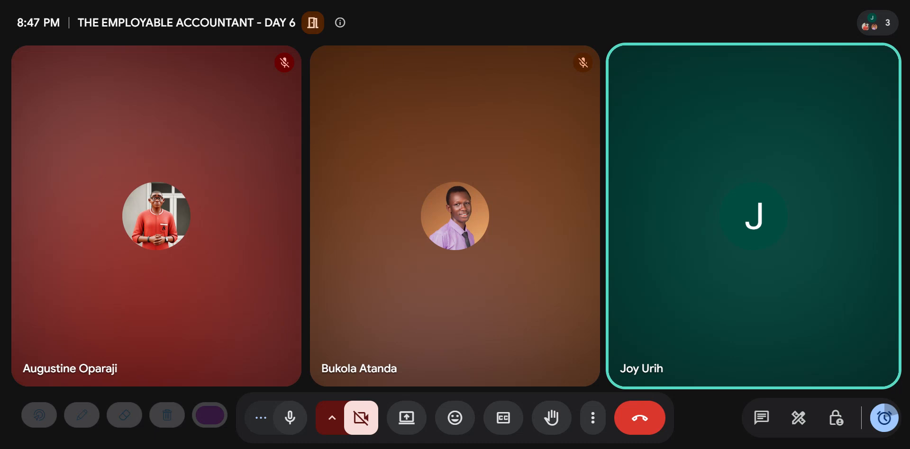
- Present the bank statement workbook in the call again, showing the list of adjustments on the JOURNAL sheet
click(406, 424)
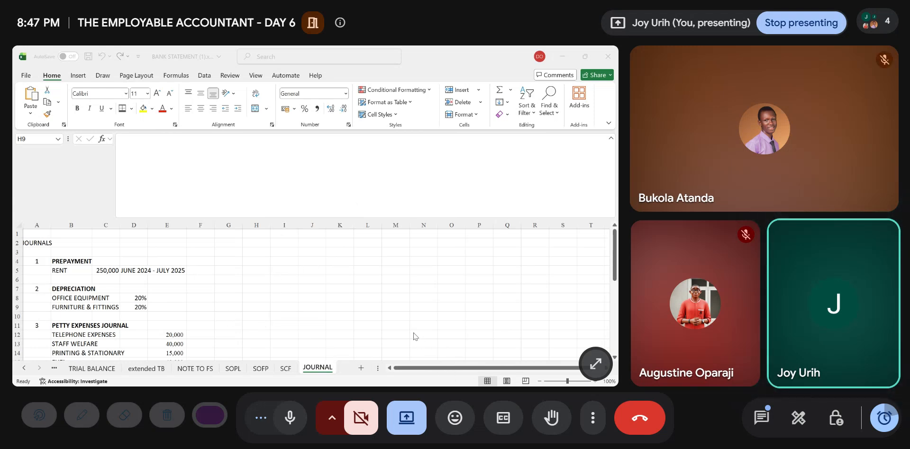
scroll(240, 305, down, 1)
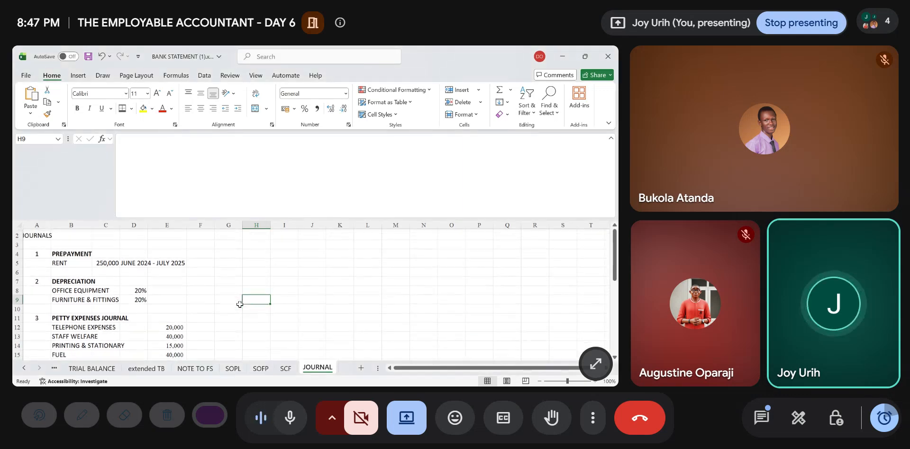
scroll(240, 305, up, 1)
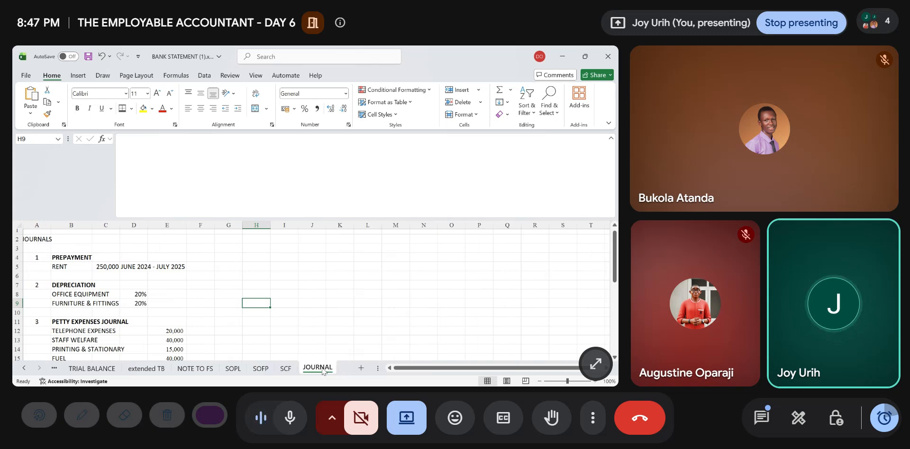
scroll(57, 272, down, 3)
scroll(56, 273, up, 3)
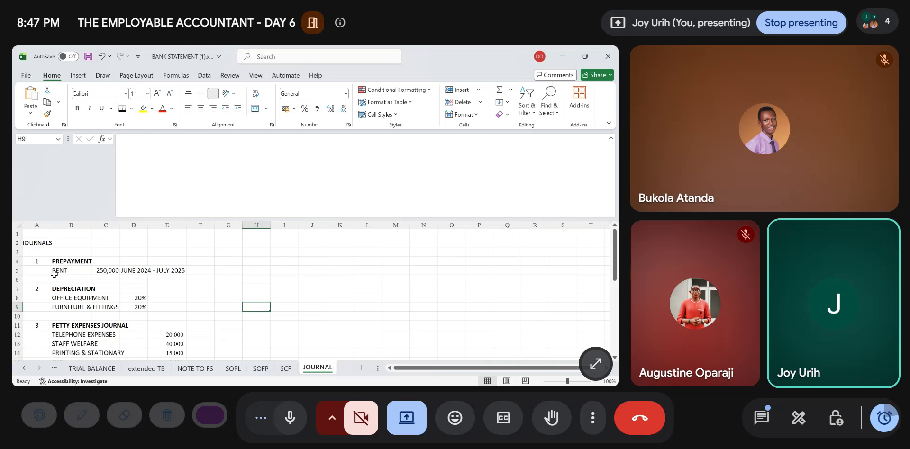
- Show the financial statement sheets SOPL, SOFP and SCF in the shared workbook
click(261, 369)
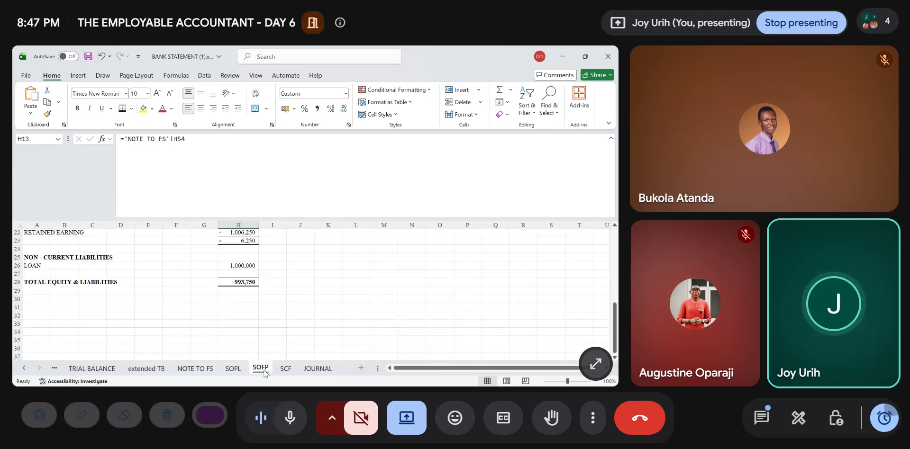
click(282, 369)
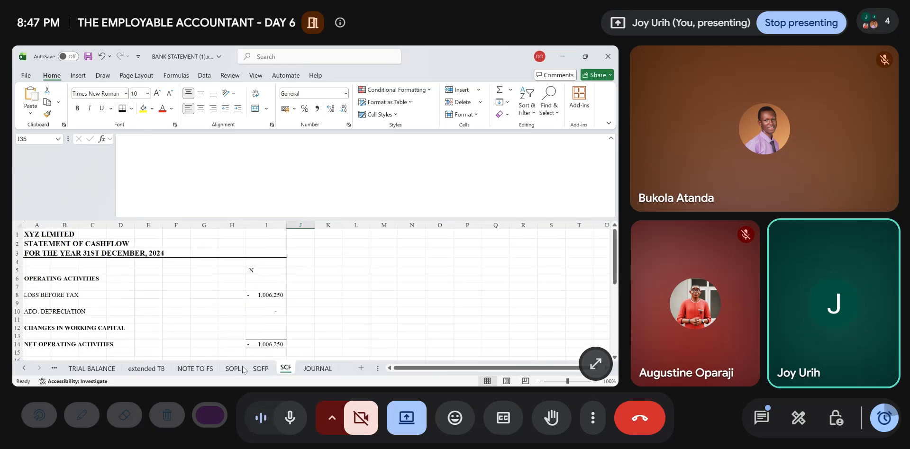
click(233, 369)
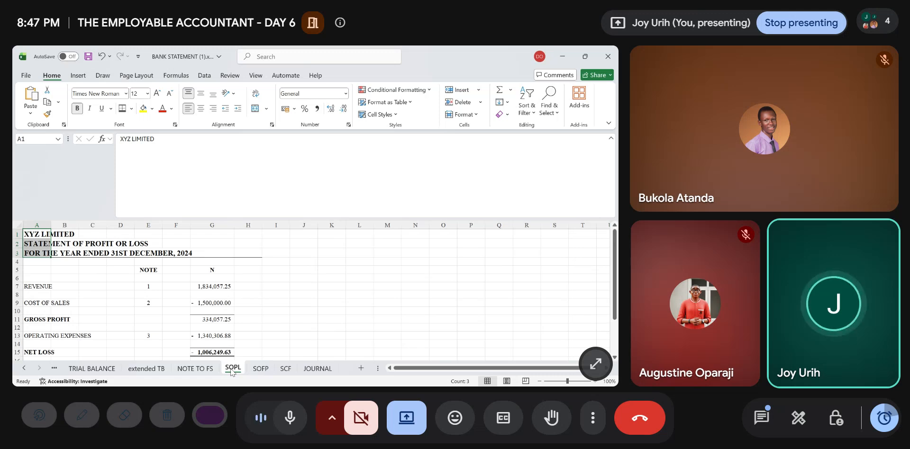
scroll(232, 371, down, 1)
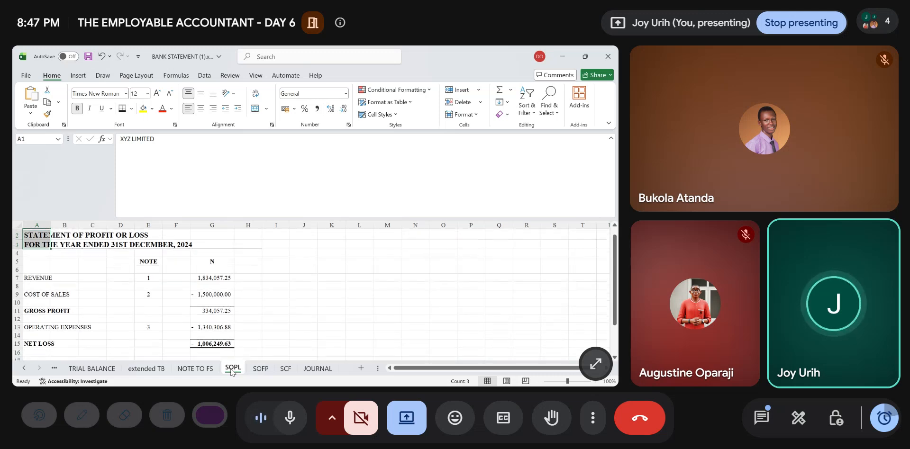
click(261, 369)
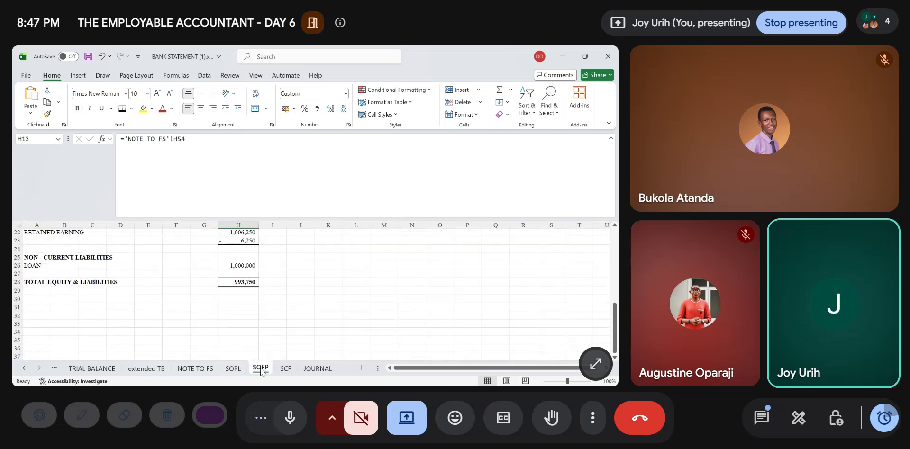
click(285, 369)
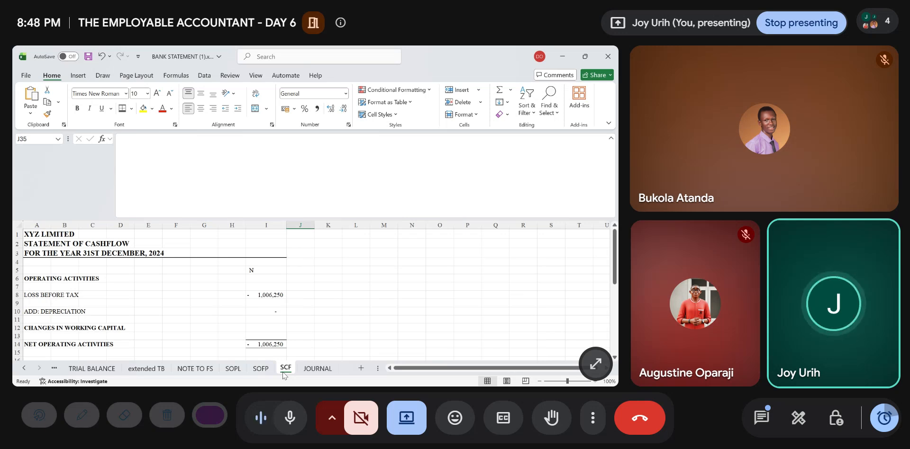
- Review the JOURNAL sheet's adjustments from prepayment and depreciation through petty expenses, trade receivables and trade payables
click(322, 369)
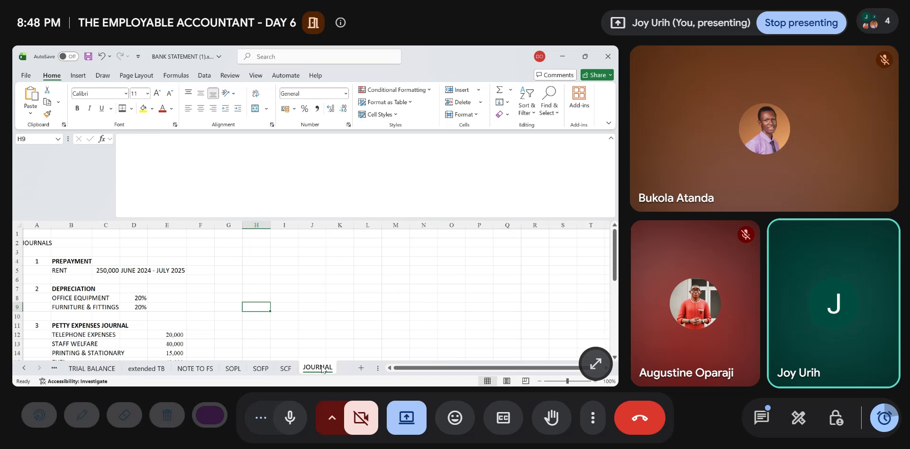
scroll(82, 274, down, 2)
scroll(82, 274, up, 2)
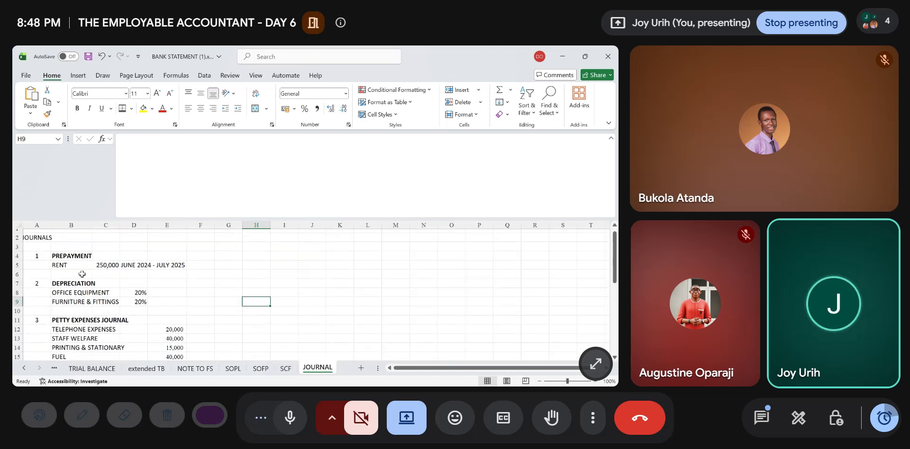
scroll(79, 290, down, 2)
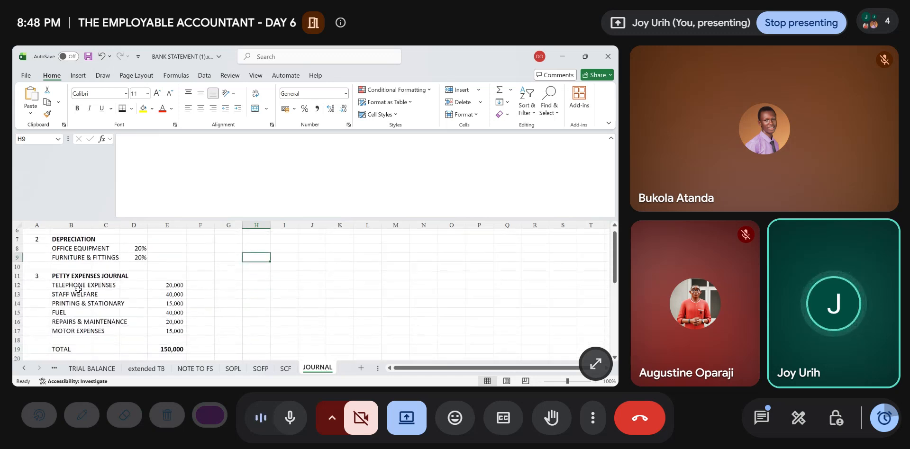
scroll(78, 290, down, 3)
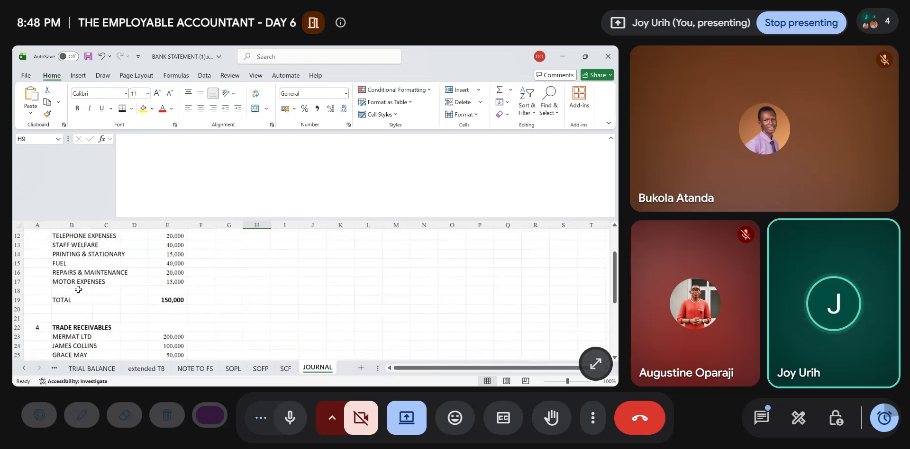
scroll(78, 289, down, 3)
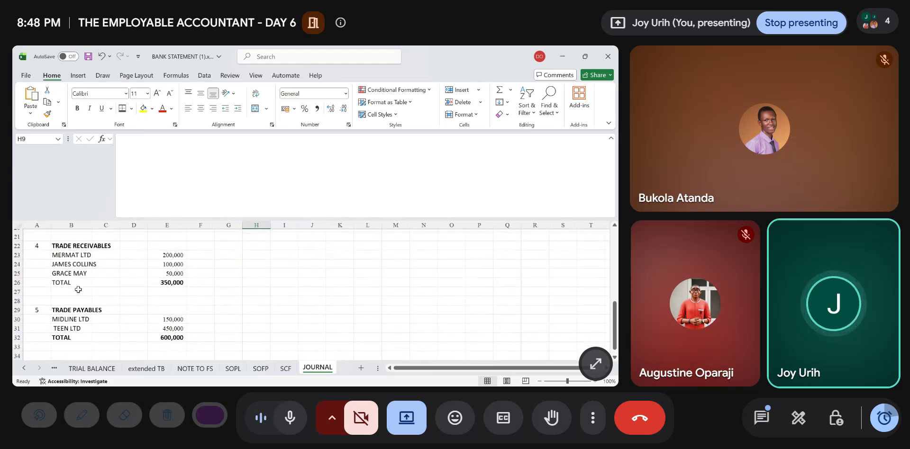
scroll(78, 290, down, 2)
scroll(79, 290, up, 1)
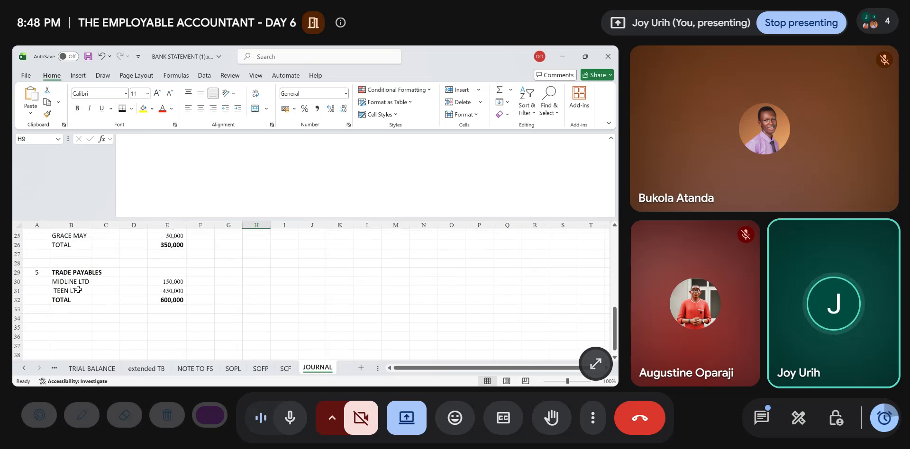
scroll(78, 290, up, 8)
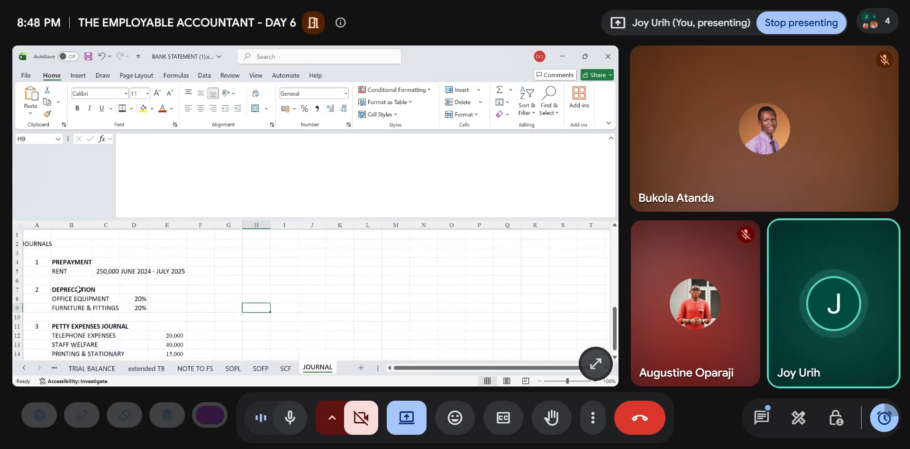
- Add a new blank sheet after JOURNAL and rename the existing JOURNAL sheet as JOURNAL DETAILS
click(361, 368)
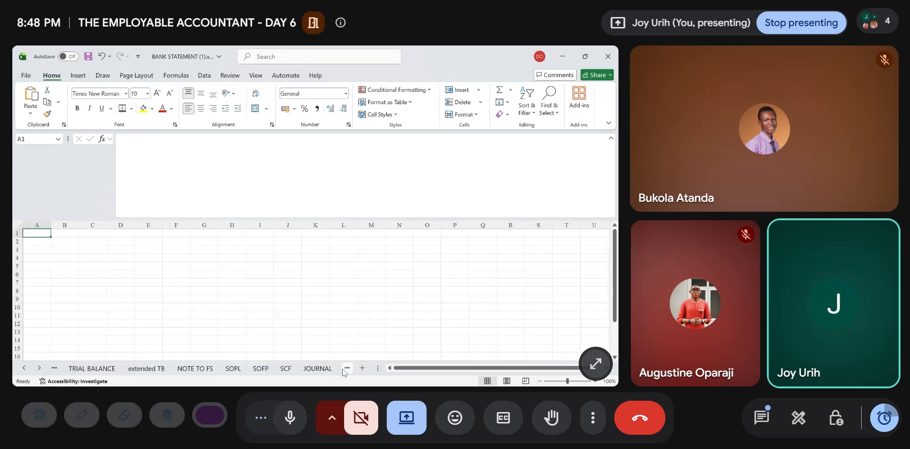
click(347, 369)
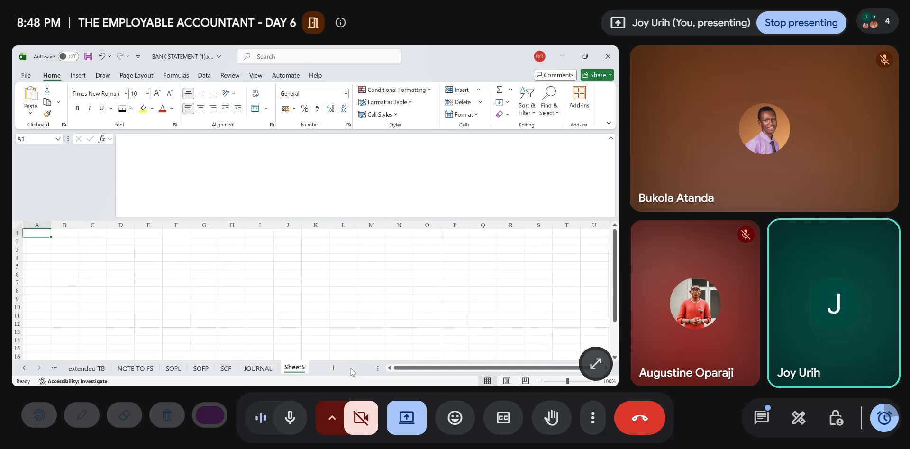
click(271, 372)
double_click(274, 368)
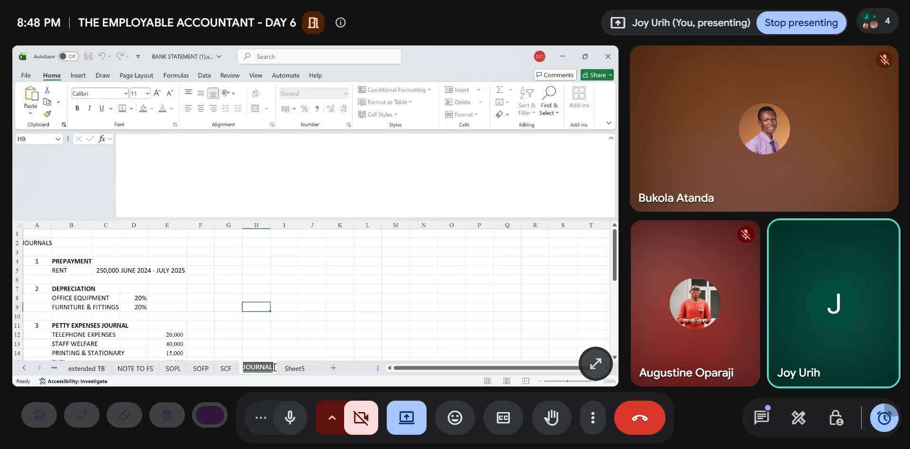
click(274, 368)
text(DE)
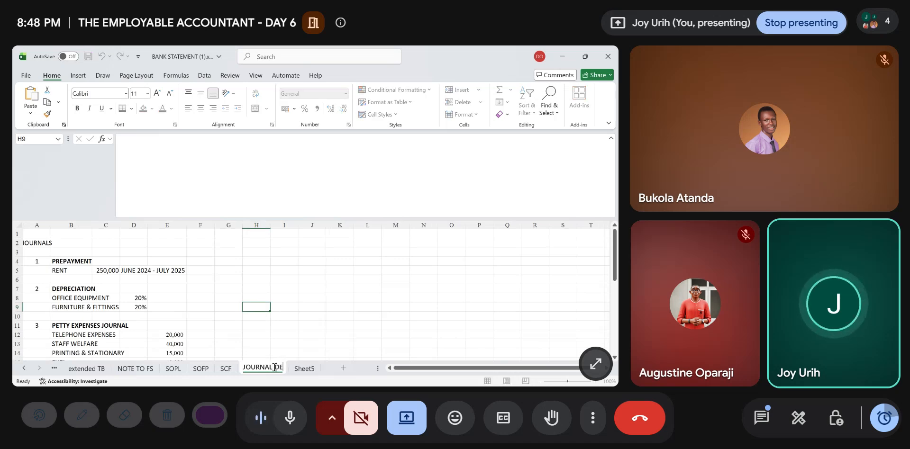
text(TAILS)
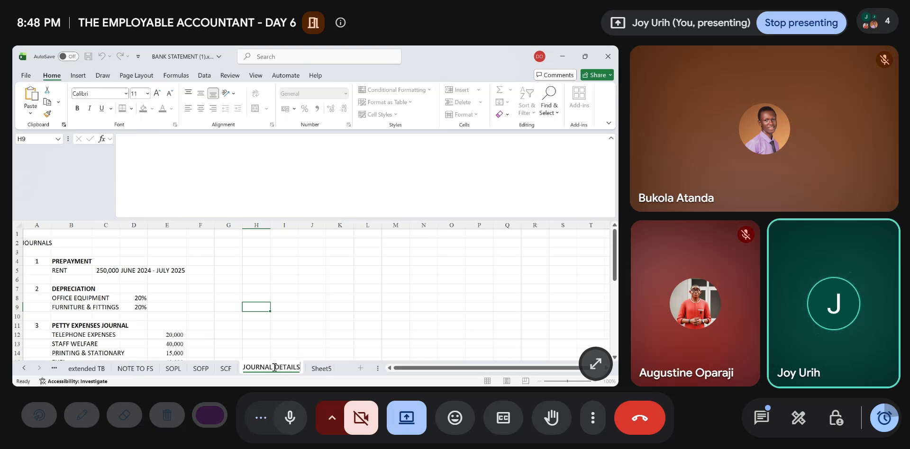
key(Return)
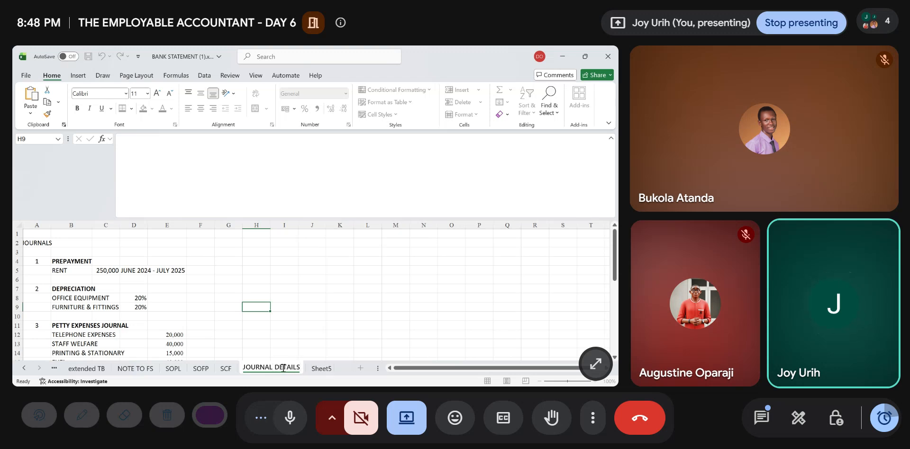
- Rename the new blank sheet as JOURNAL
double_click(313, 372)
text(JOURN)
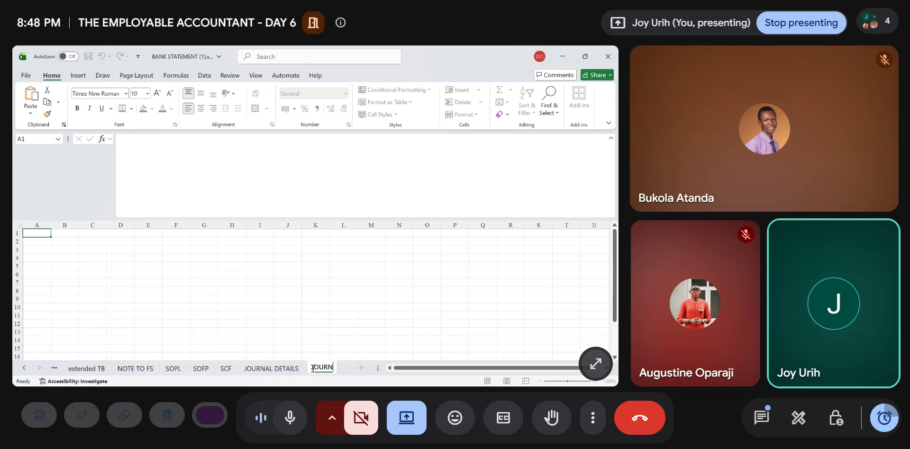
text(AL)
click(269, 307)
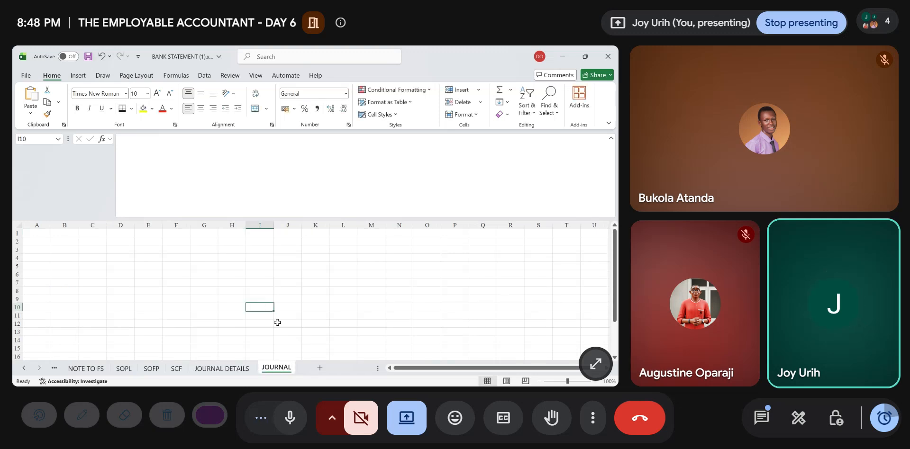
- Point out the PREPAYMENT heading on JOURNAL DETAILS and locate the rent amount under operating expenses on NOTE TO FS
click(222, 369)
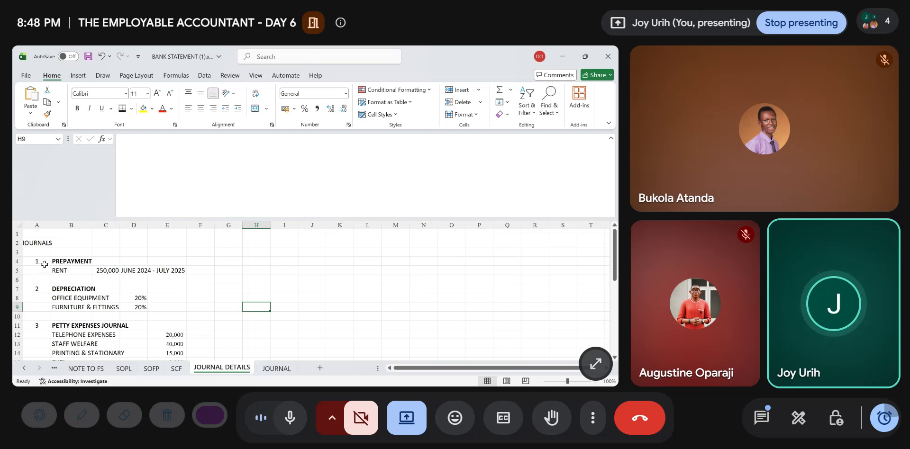
click(66, 262)
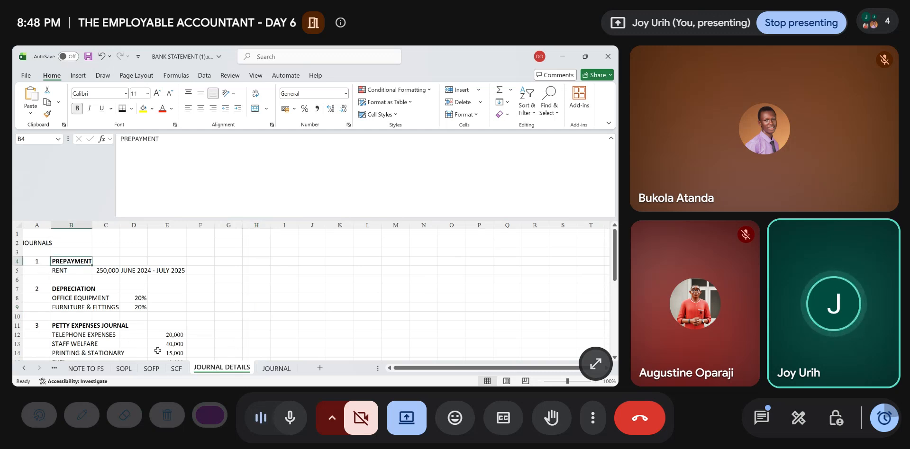
click(98, 368)
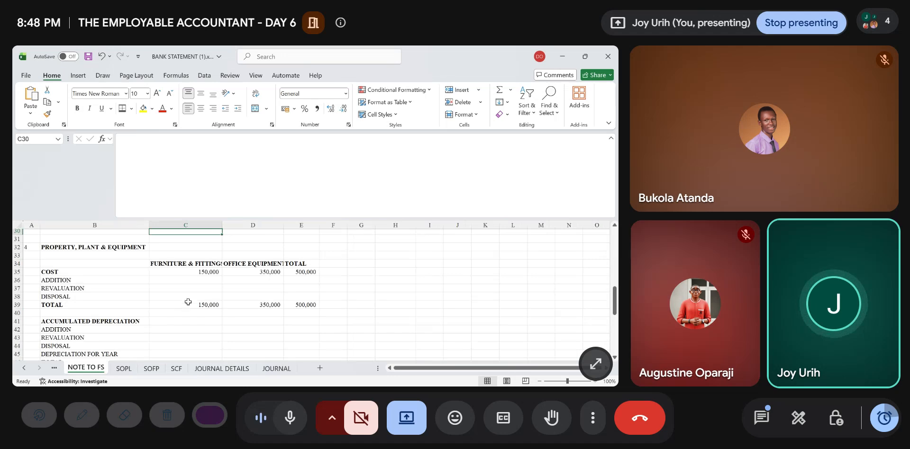
scroll(195, 299, down, 10)
scroll(195, 299, up, 15)
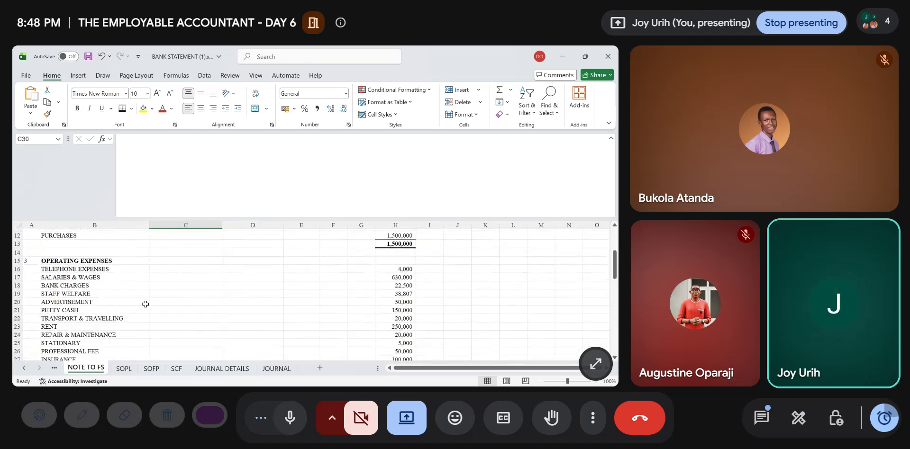
click(48, 325)
key(Right)
key(Right)
key(Right)
key(Right)
key(Right)
key(Right)
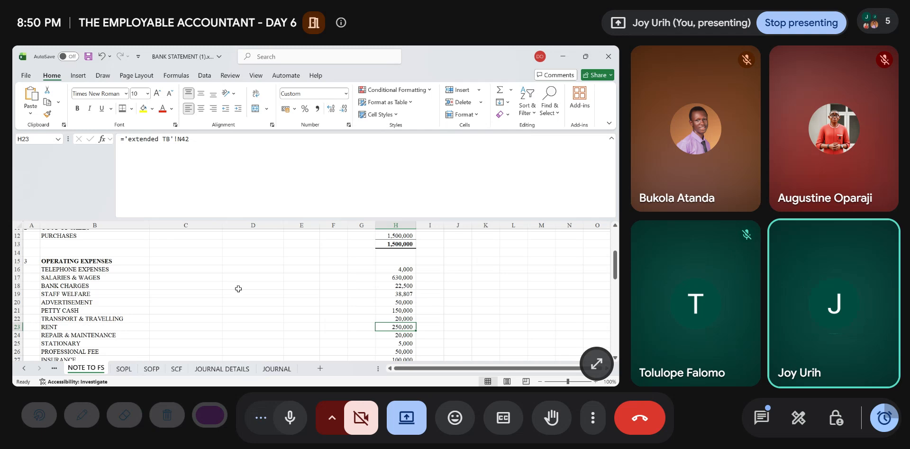
- Calculate the monthly rent in cell H5 of JOURNAL DETAILS with the formula =250000/12
click(221, 370)
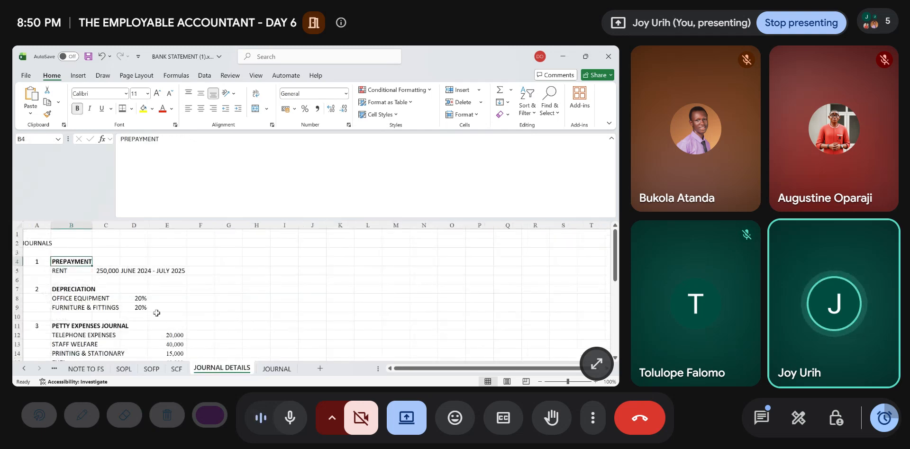
click(134, 270)
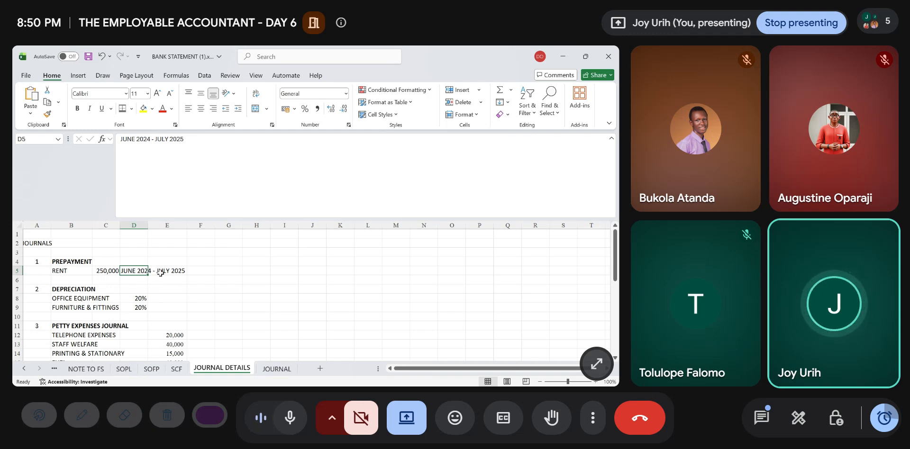
click(248, 271)
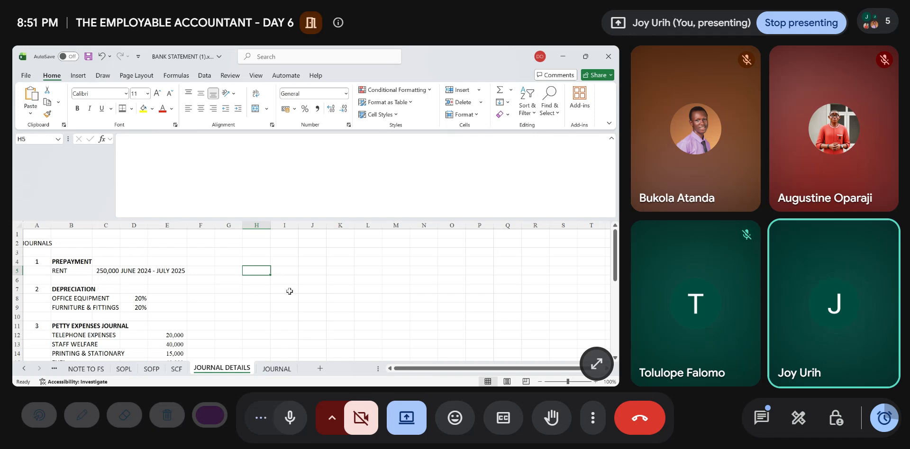
text(=250000/12)
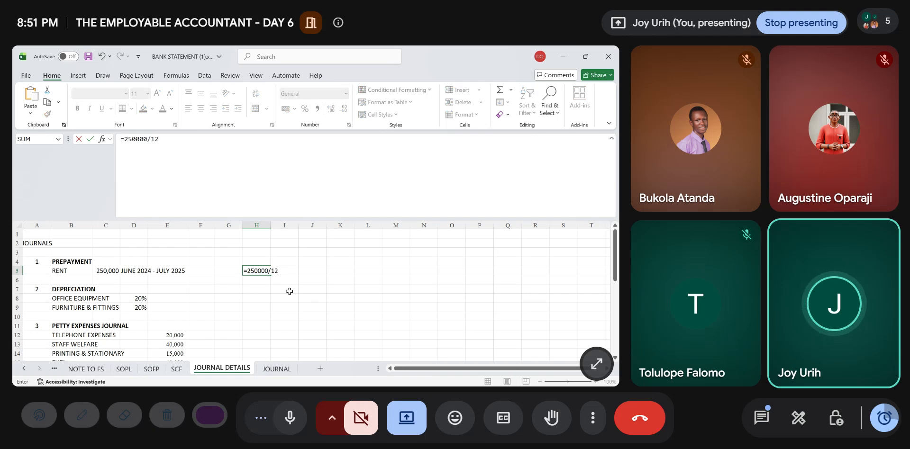
key(ctrl+Return)
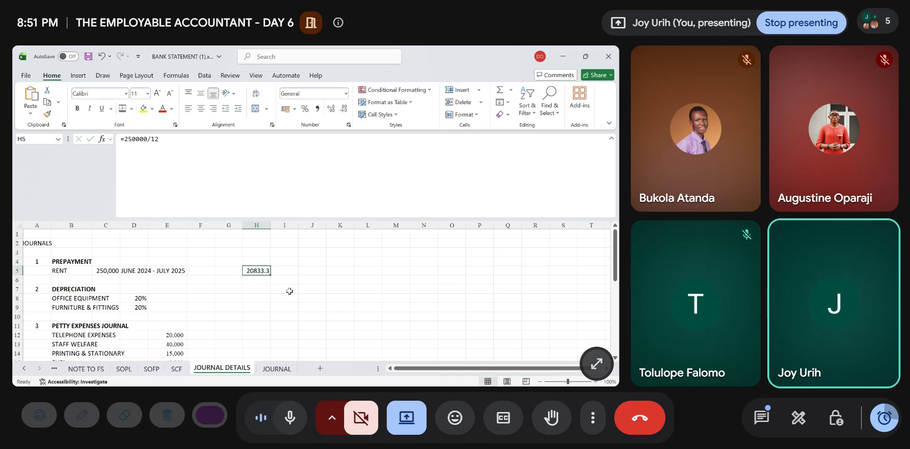
- Show the monthly rent in H5 without decimals and enter the month counts 7 in J5 and 5 in J6
click(345, 111)
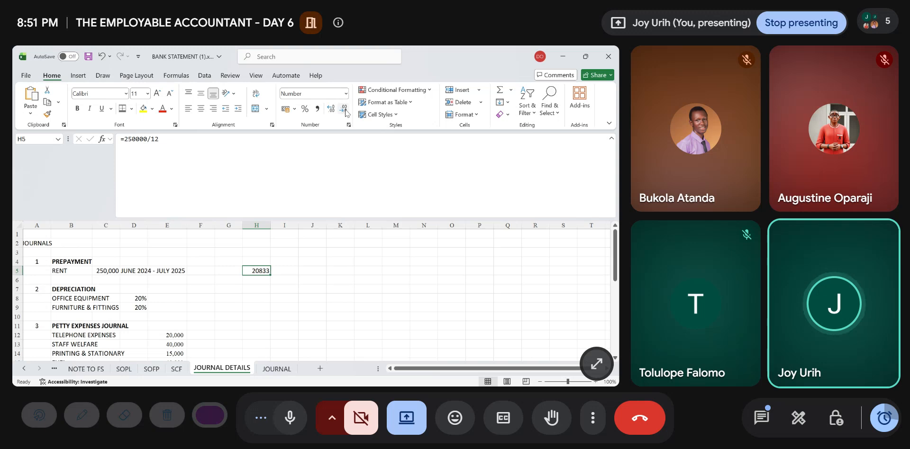
click(310, 272)
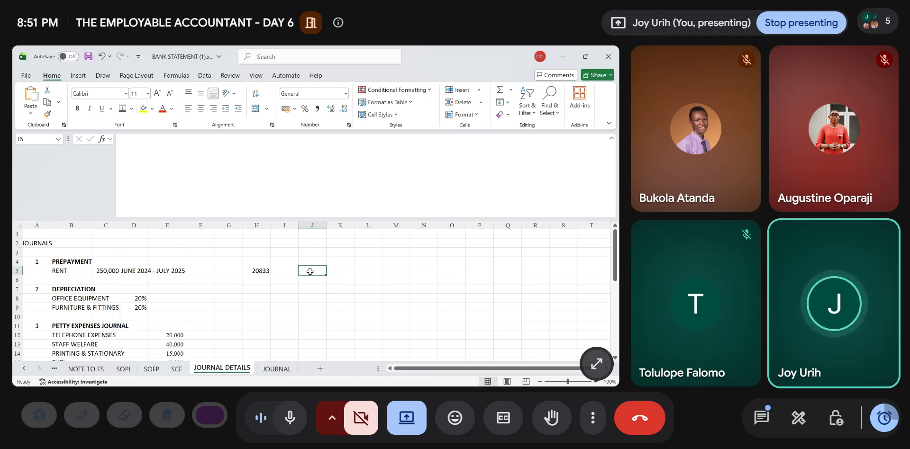
text(7)
key(Tab)
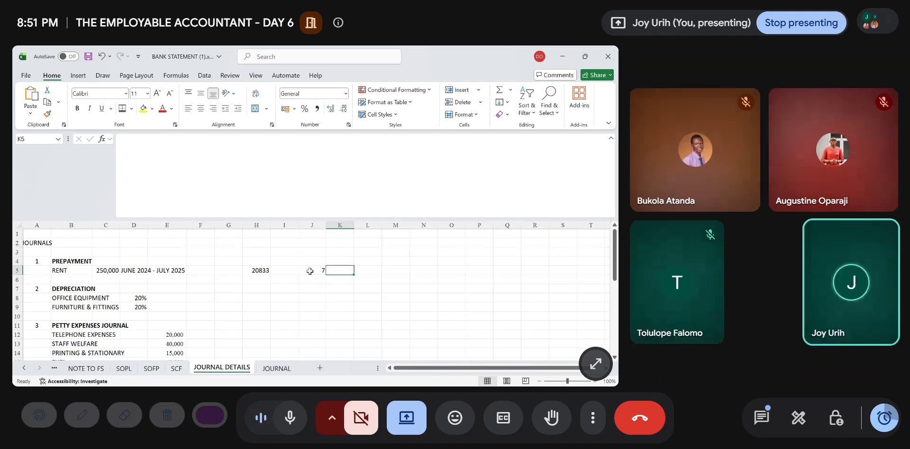
key(Return)
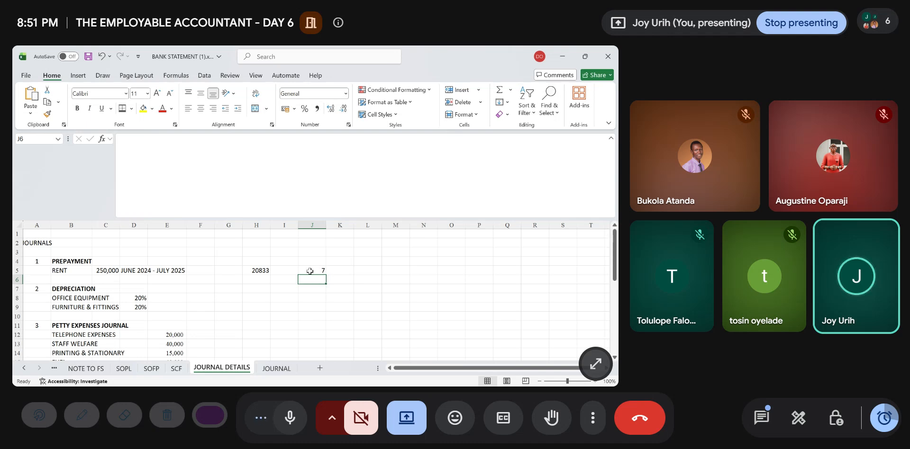
text(5)
key(Tab)
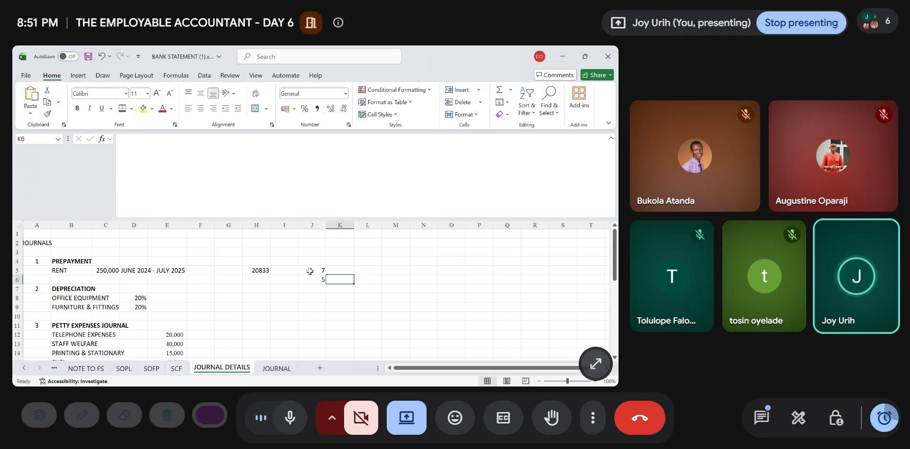
key(Left)
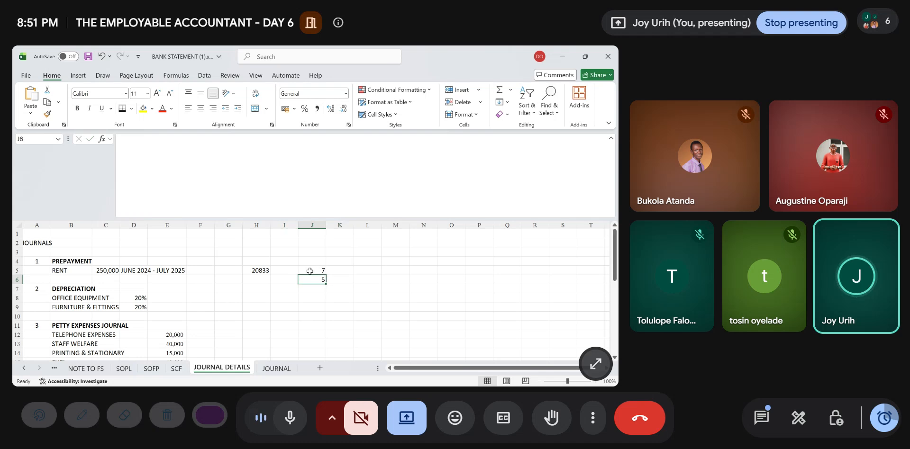
- Add the year headings 2024 in K4 and 2025 in L4 above the rent split
key(Up)
key(Left)
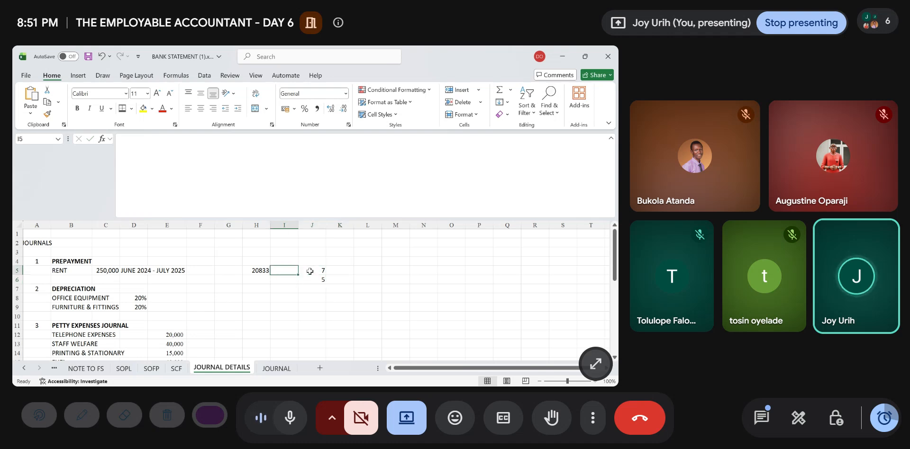
key(Right)
key(Right)
key(Up)
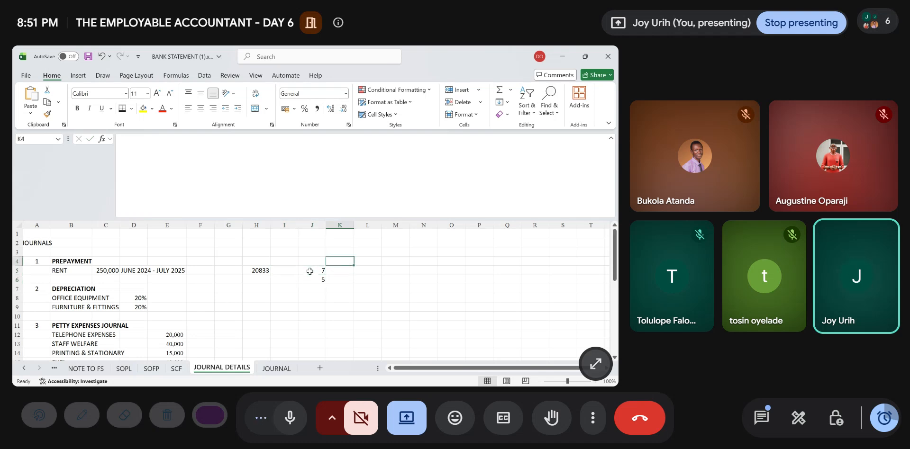
text(2024)
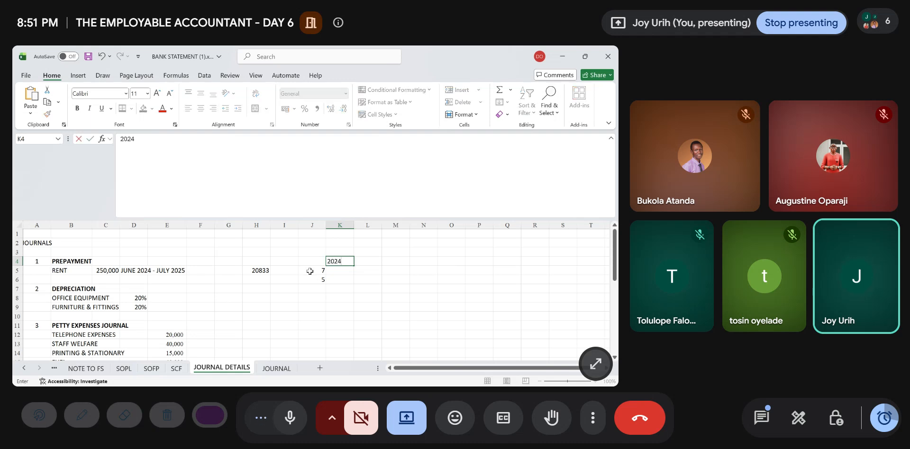
key(Right)
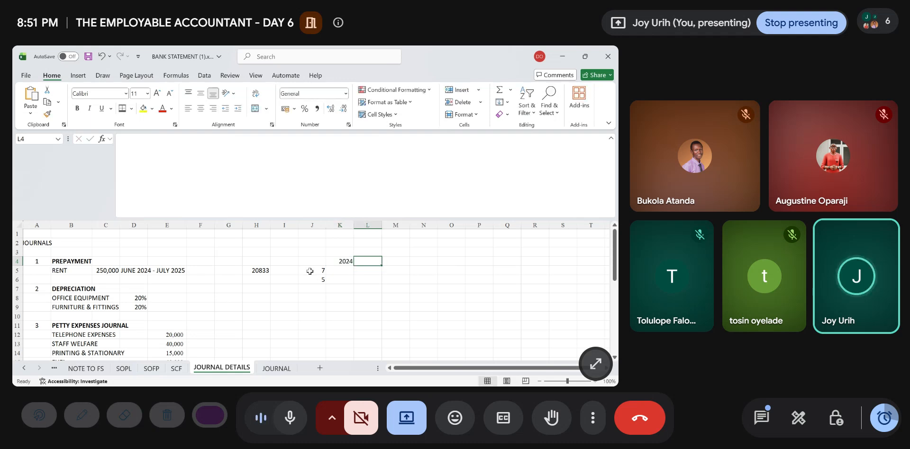
text(2025)
key(Return)
- Calculate the 2024 rent in K5 with =H5*J5 and format it with a thousands separator and no decimals
key(Left)
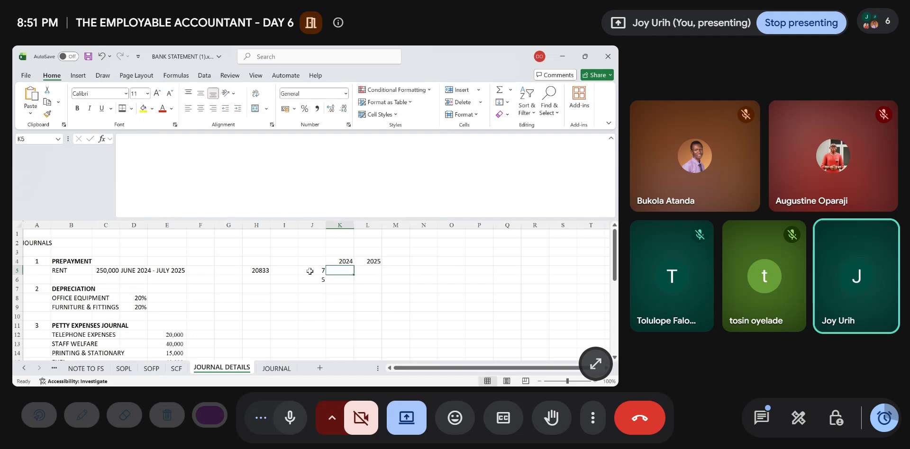
text(=)
key(Left)
key(Left)
key(Left)
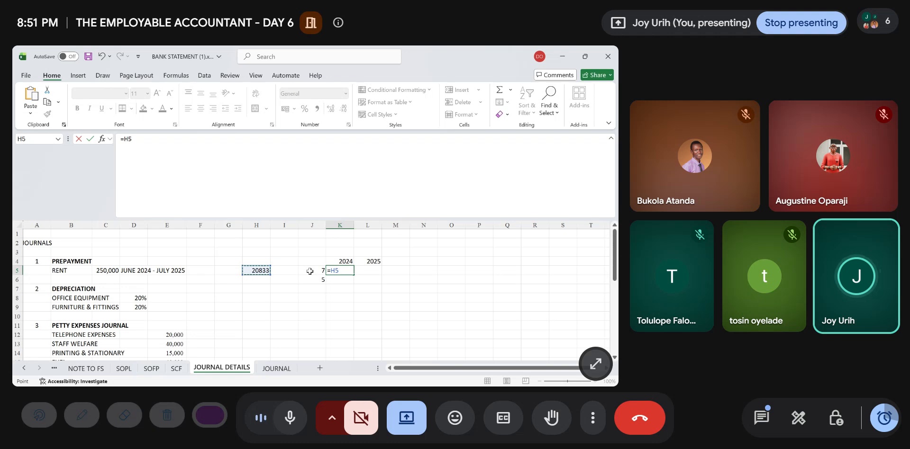
text(*)
key(Left)
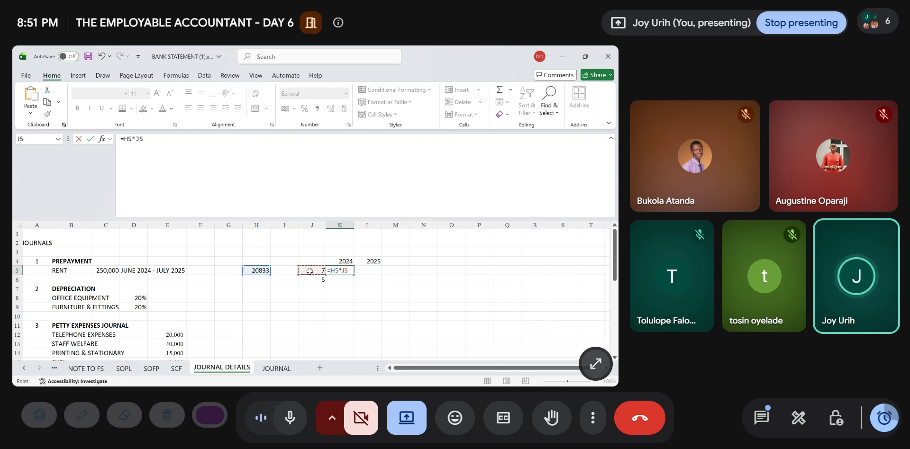
key(ctrl+Return)
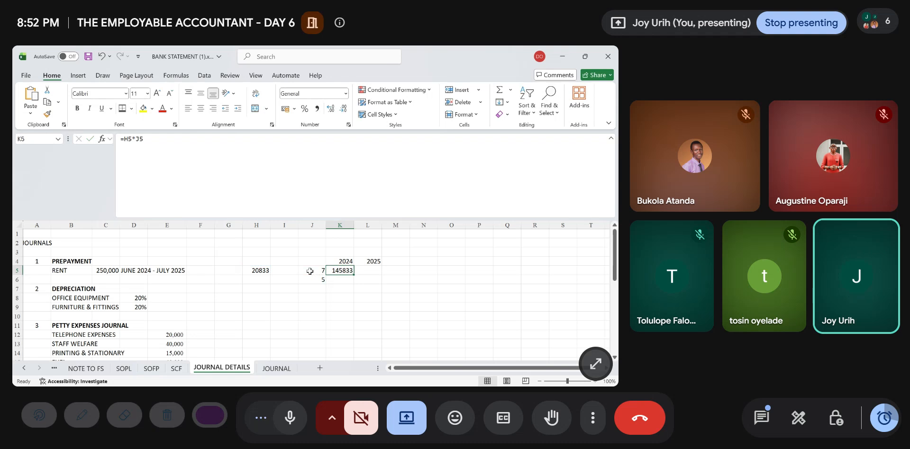
click(318, 109)
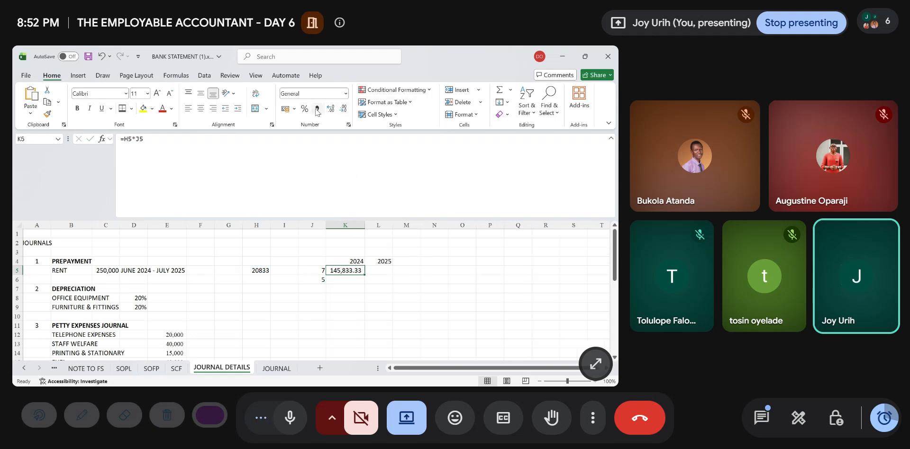
click(343, 108)
click(343, 108)
- Calculate the 2025 rent portion in L6 with the formula =H5*J6
click(380, 280)
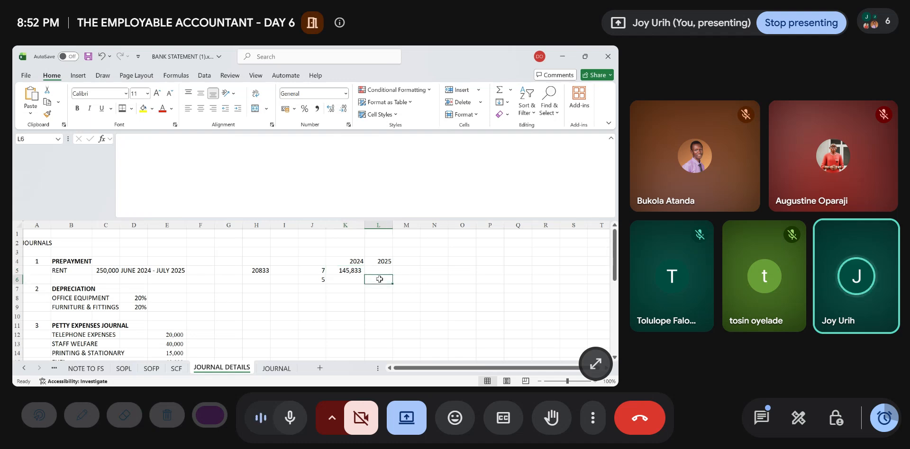
text(=)
key(Left)
key(Left)
key(Left)
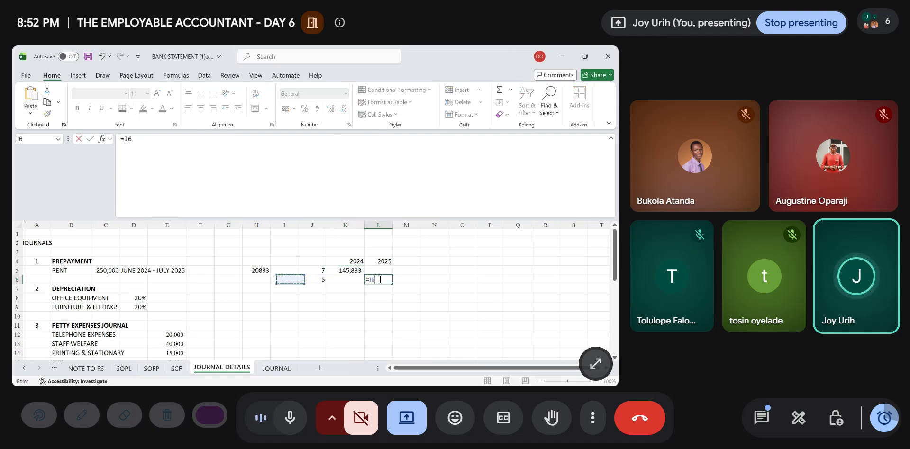
key(Up)
key(Left)
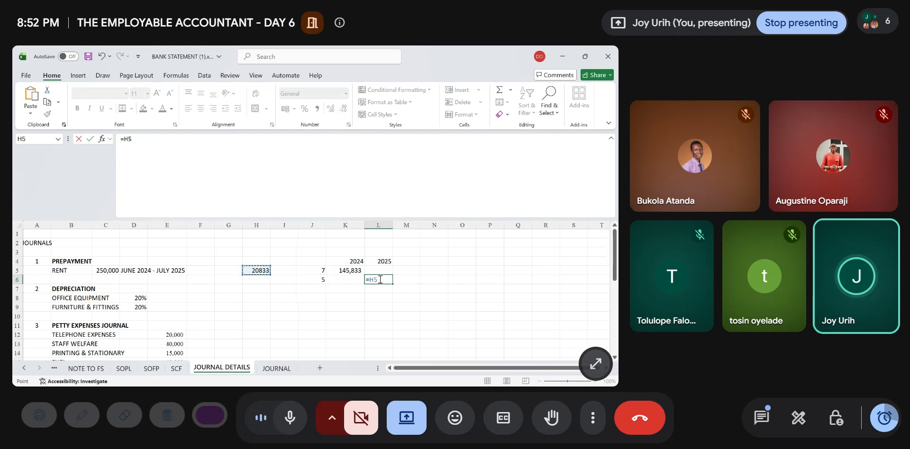
text(*)
key(Left)
key(Left)
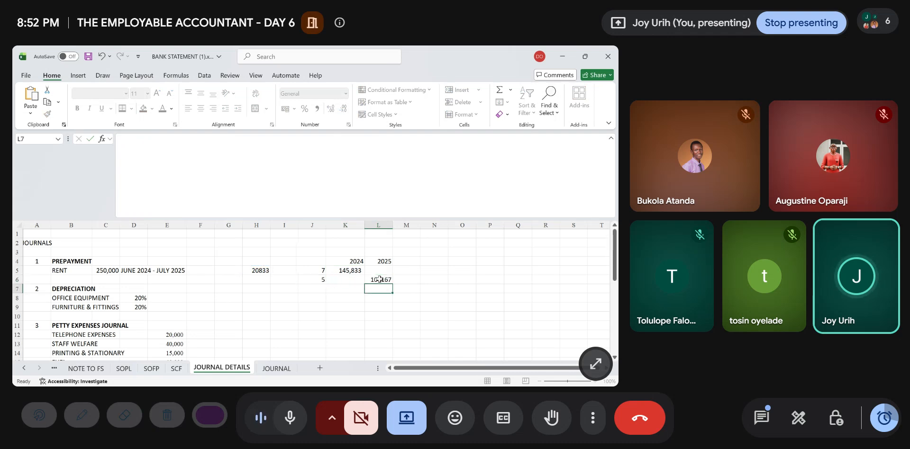
key(Return)
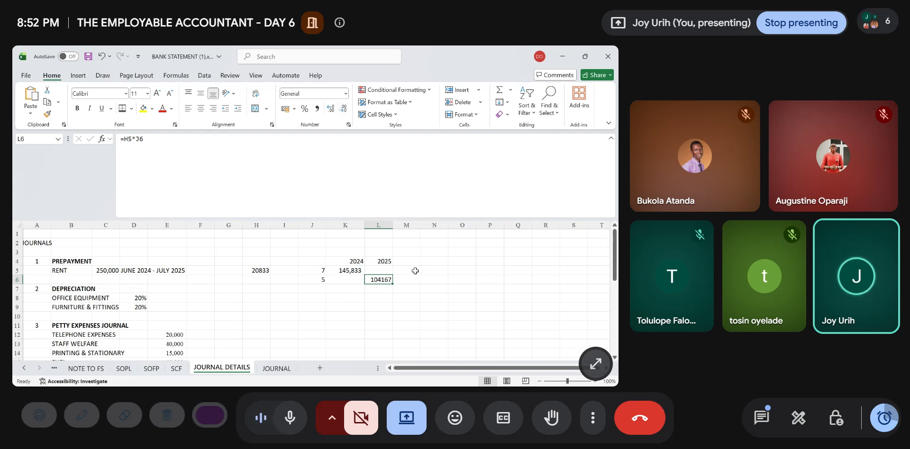
- Add the two year columns in M5 with =K5+L5 and fill the formula down to M6
click(415, 271)
text(=)
key(Left)
key(Left)
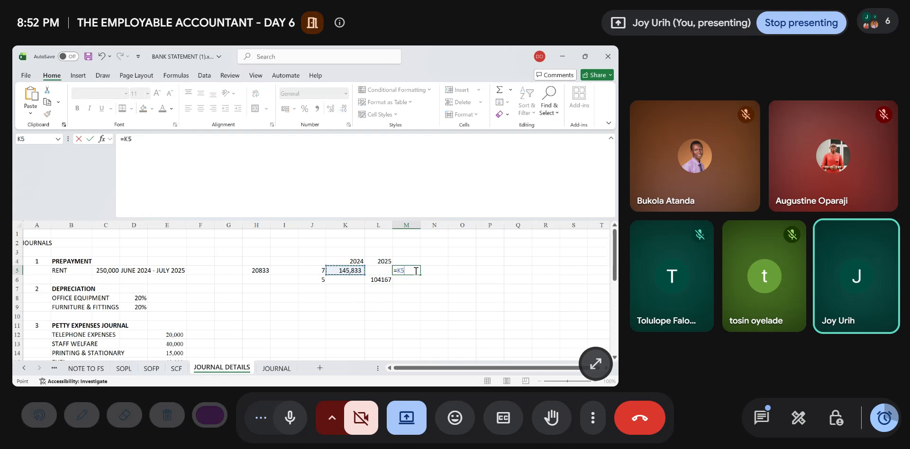
text(+)
key(Left)
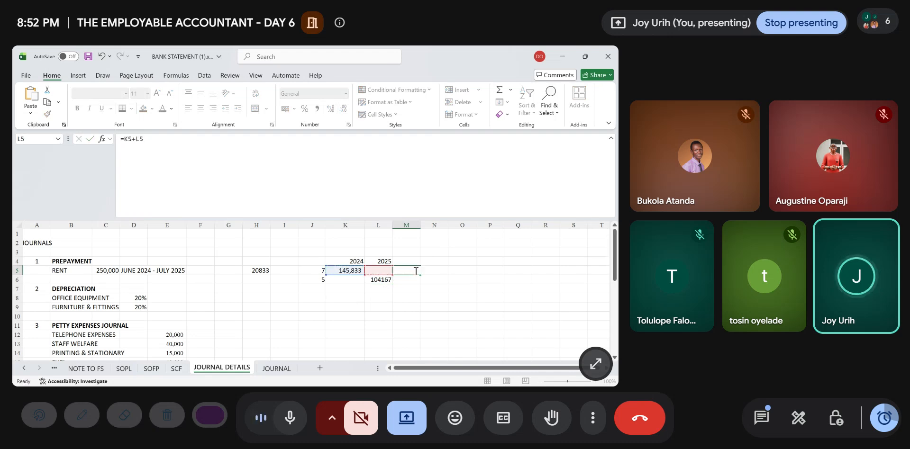
key(ctrl+Return)
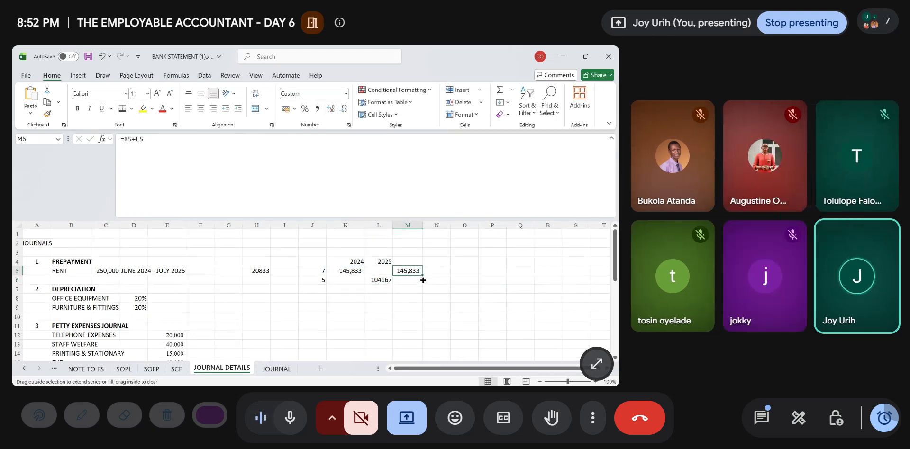
drag(423, 280, 405, 290)
- Total the rent portions in M7 with =SUM(M5:M6) and make the total bold
click(405, 292)
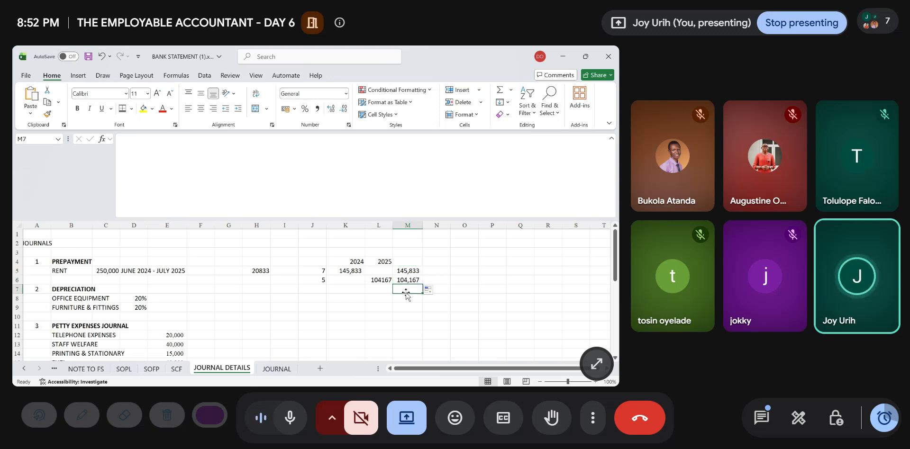
text(=SUM()
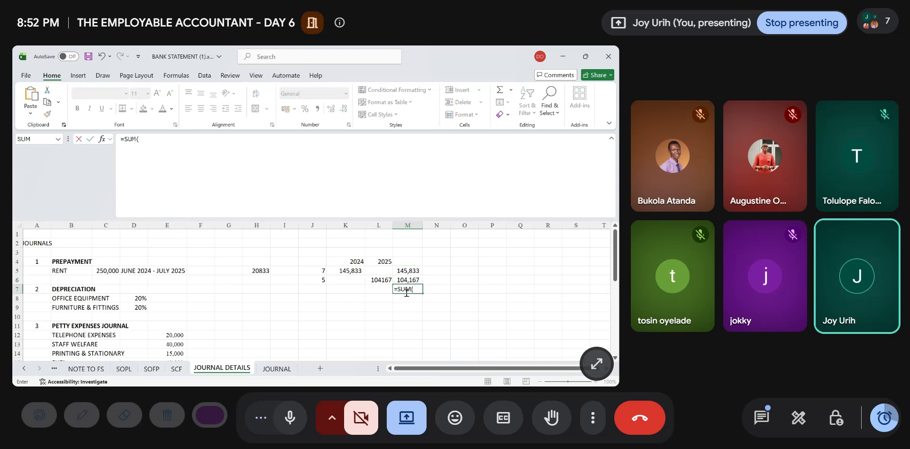
drag(408, 271, 409, 280)
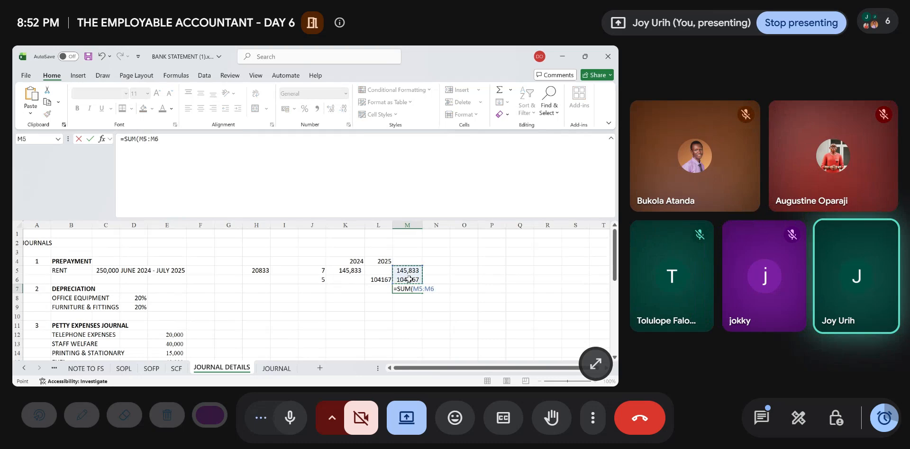
key(Return)
key(Up)
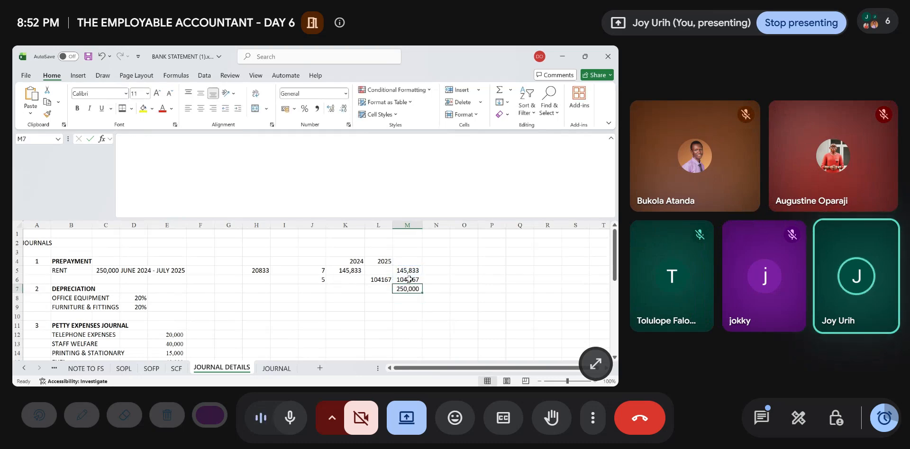
key(ctrl+b)
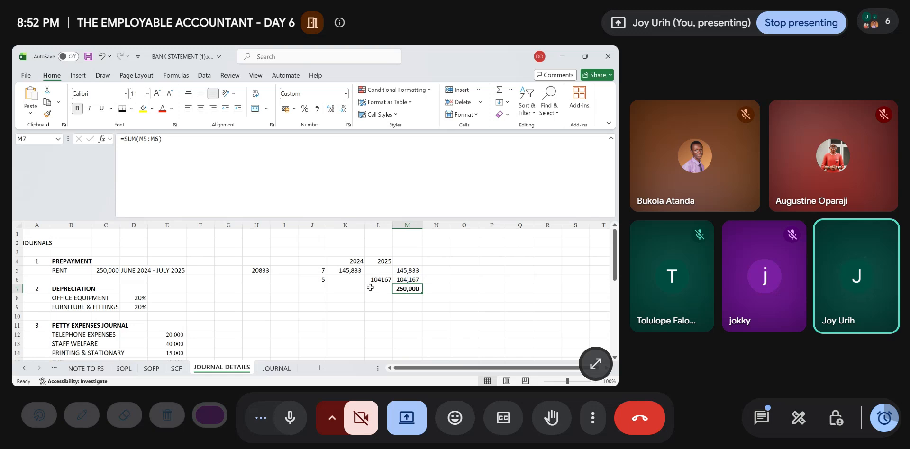
- Make the 2024 and 2025 headings in K4:L4 bold
drag(346, 261, 386, 260)
key(ctrl+b)
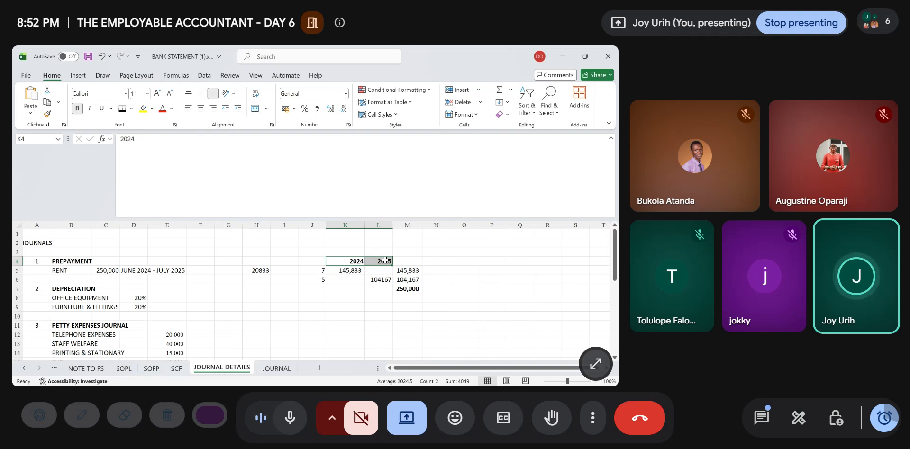
click(428, 272)
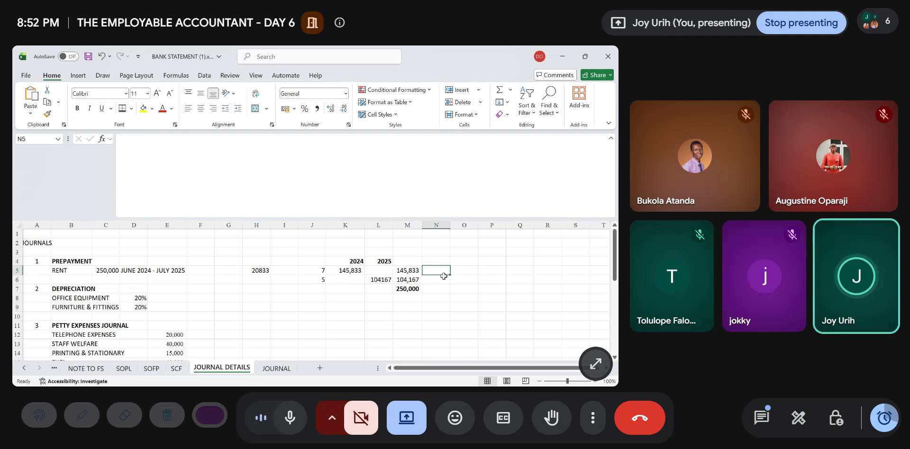
- Point out the 2024 rent expense in M5 and the 2025 prepaid portion in M6
click(404, 270)
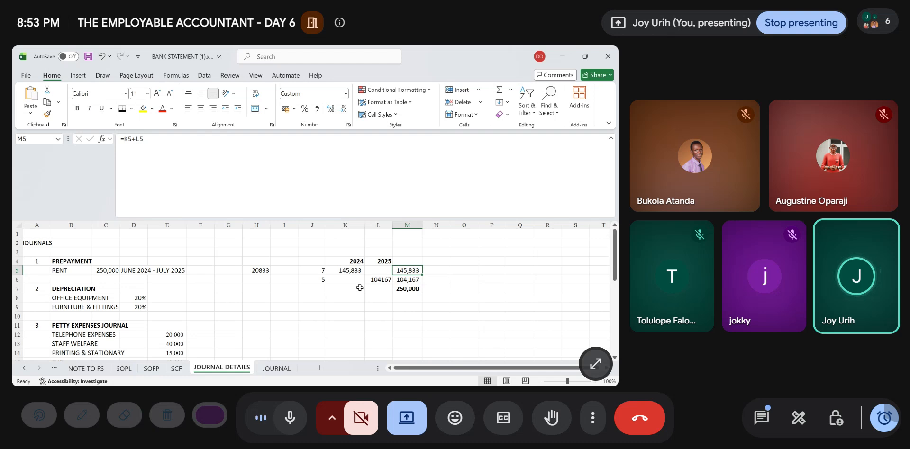
click(410, 281)
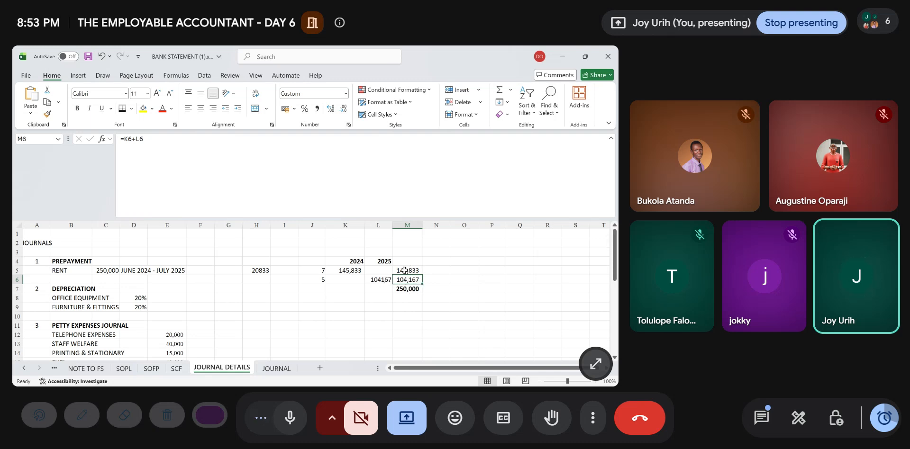
click(404, 271)
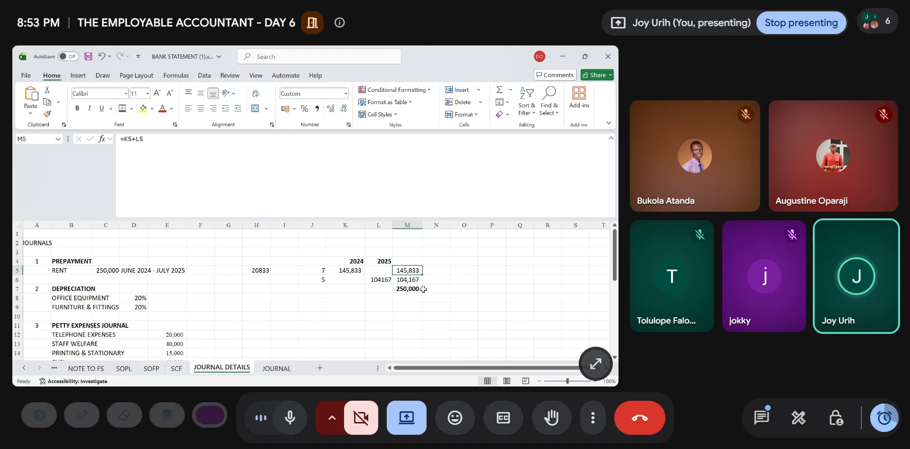
click(412, 281)
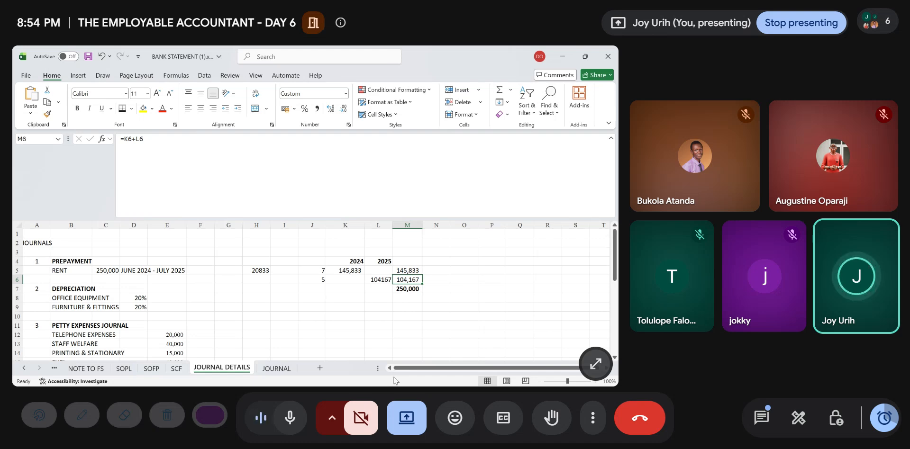
click(464, 378)
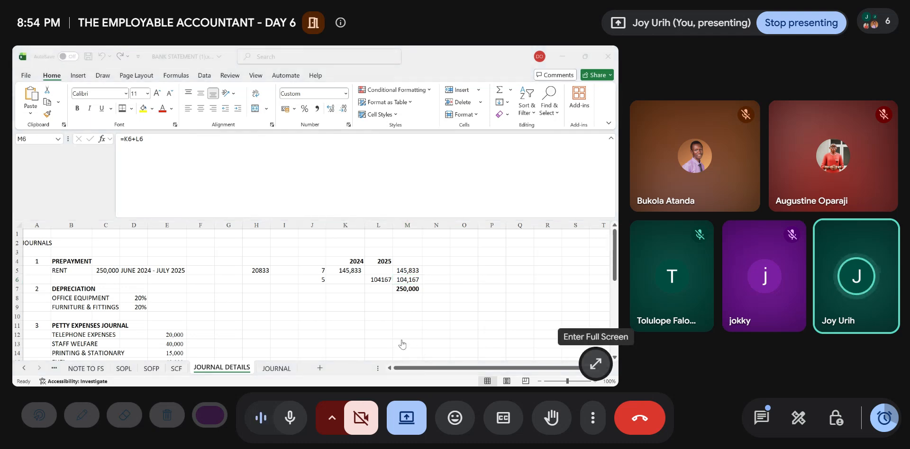
- Note the debit side of the rent adjustment with DEBIT in O5 and PREPAYMENT in P5
click(402, 344)
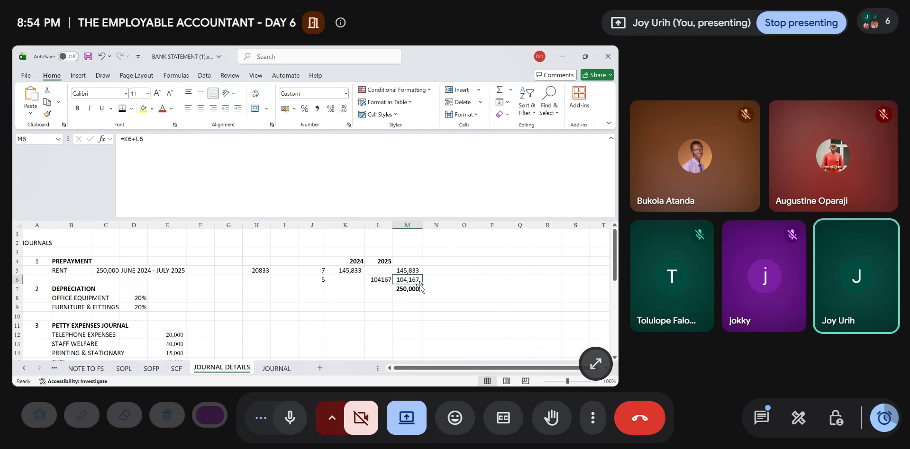
click(465, 269)
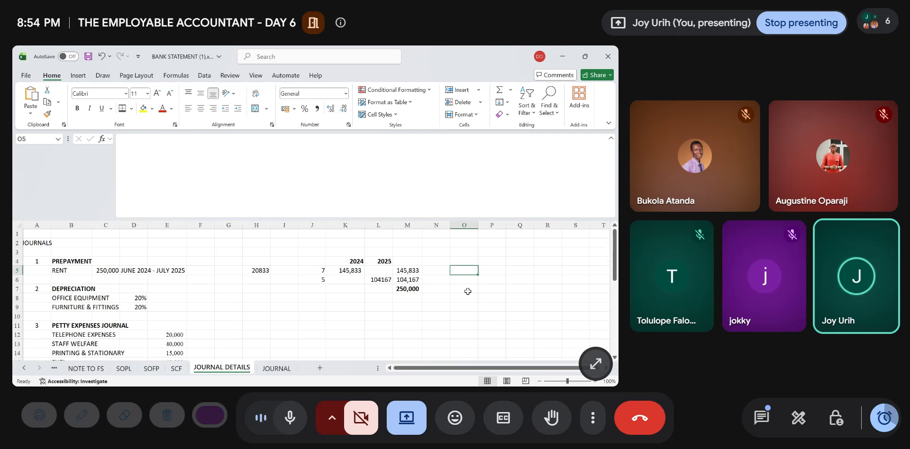
text(DE)
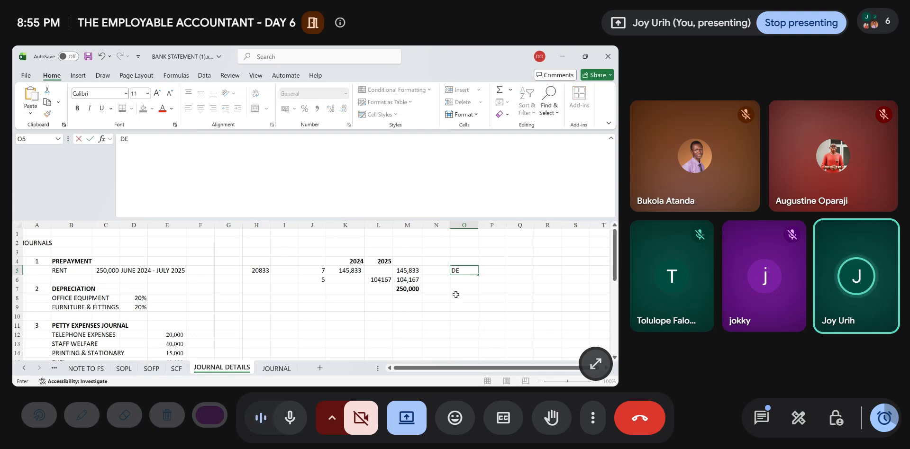
text(BIT)
key(Tab)
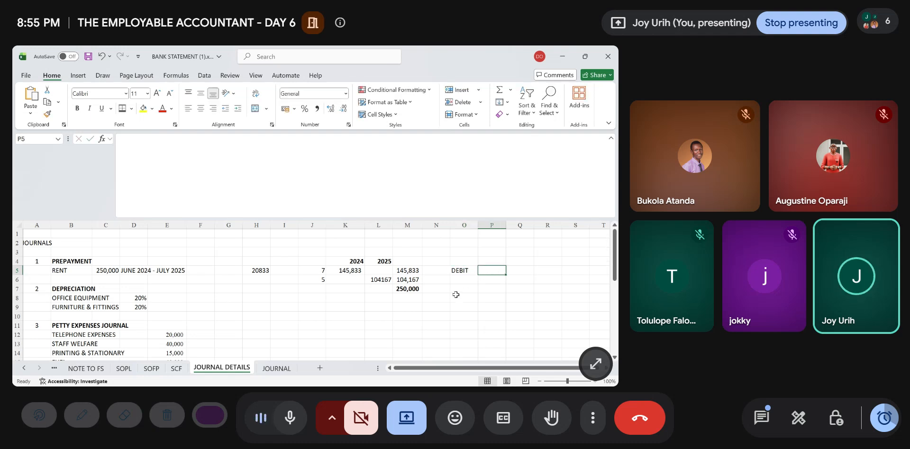
text(PREPA)
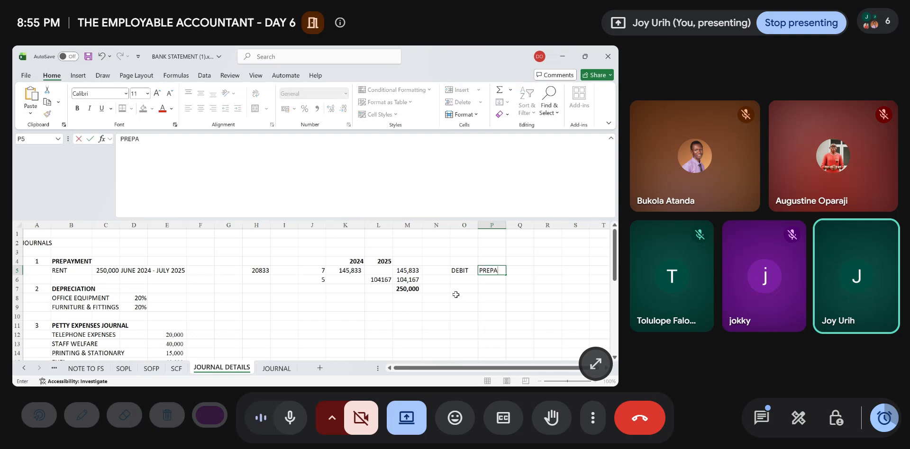
text(YMENT)
key(Return)
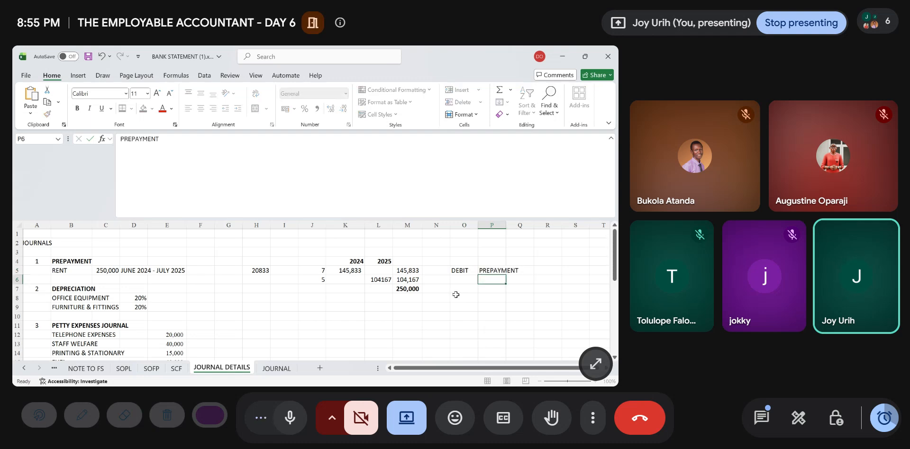
- Note the credit side of the rent adjustment with CREDIT in O6 and RENT in P6
text(CRE)
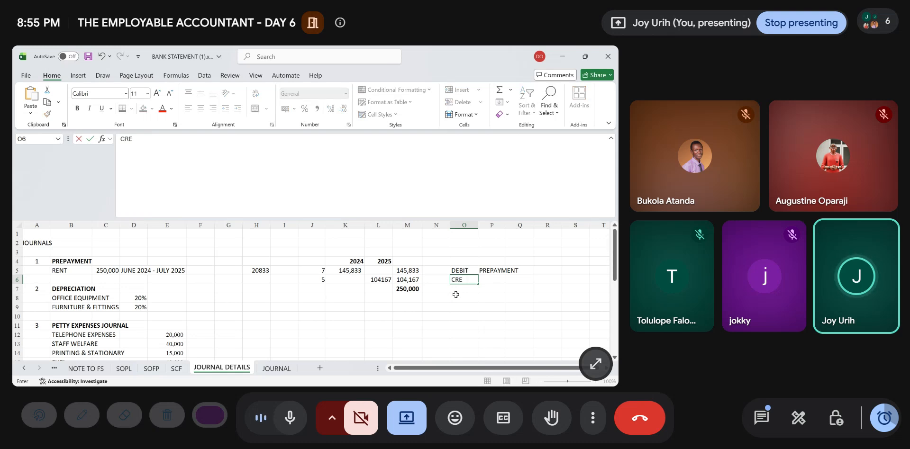
text(DIT)
key(Tab)
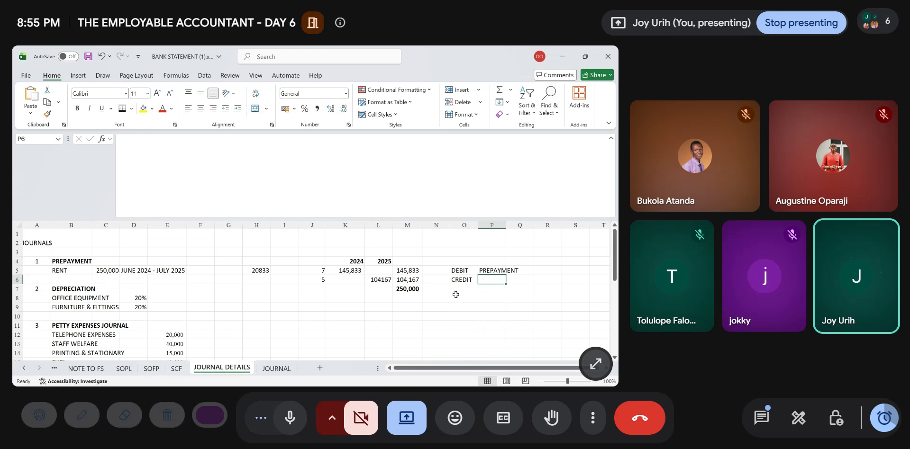
text(RENT)
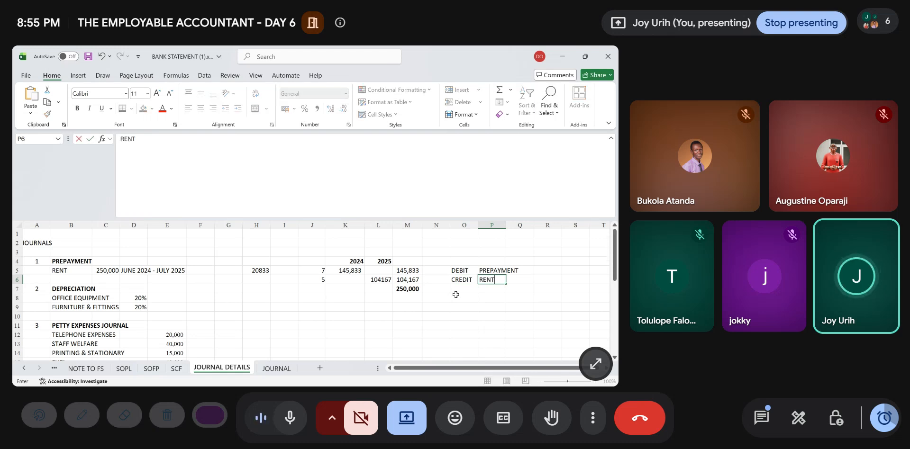
click(463, 335)
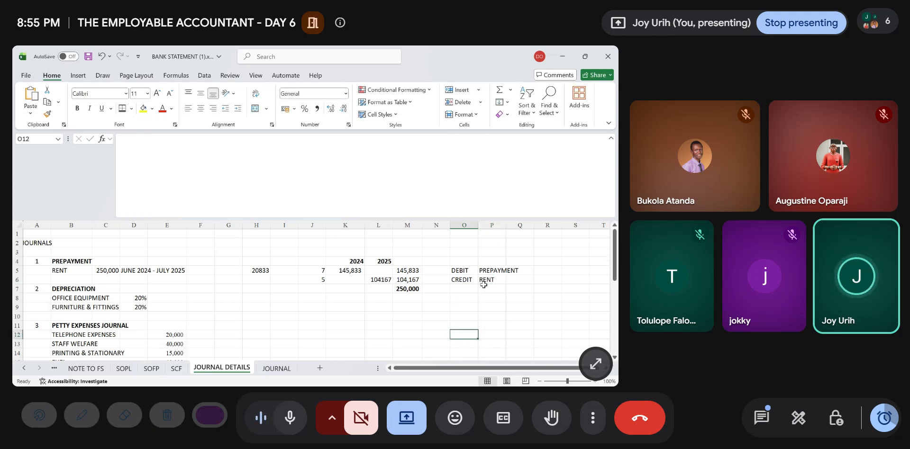
- Enter the heading DESCRIPTION in A2 of the JOURNAL sheet and fit column A to its text
click(277, 369)
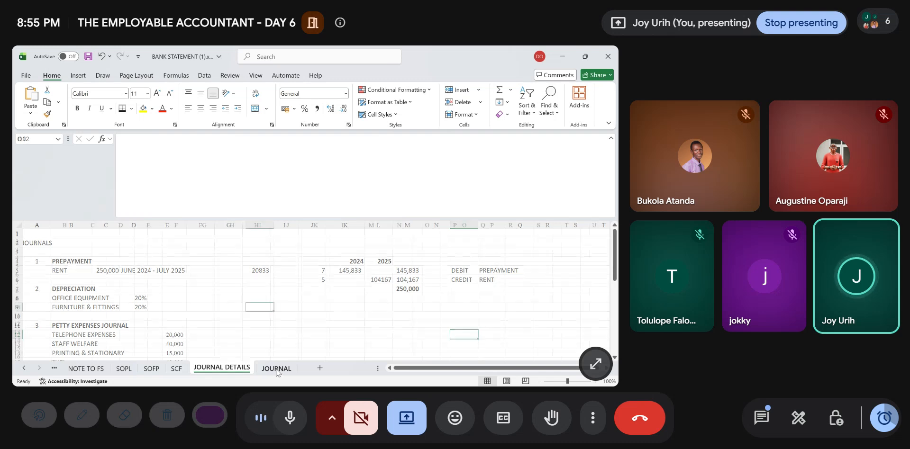
click(35, 241)
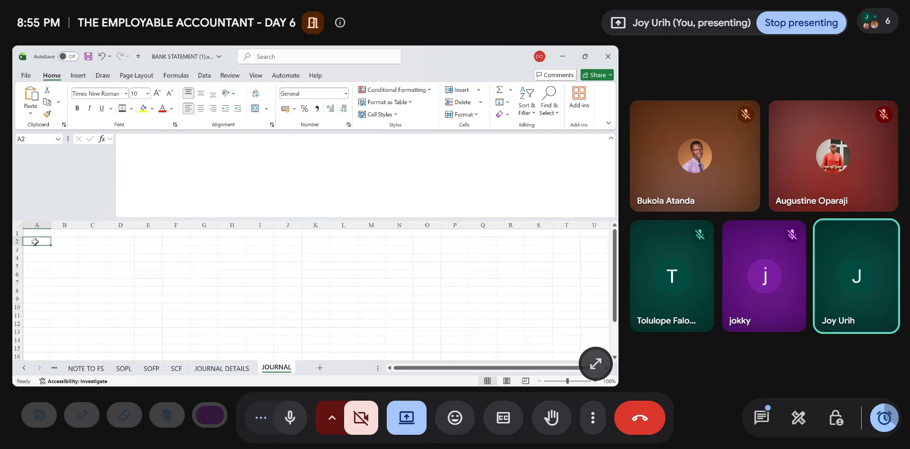
text(DESCR)
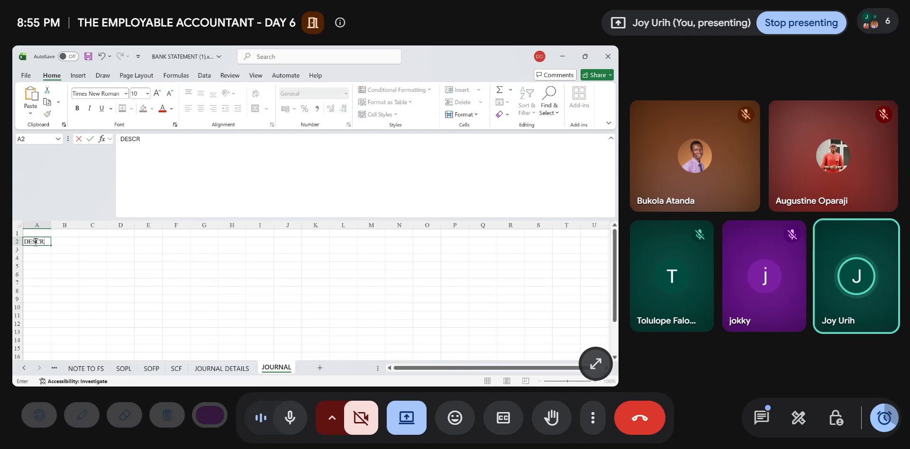
text(IPTION)
key(Return)
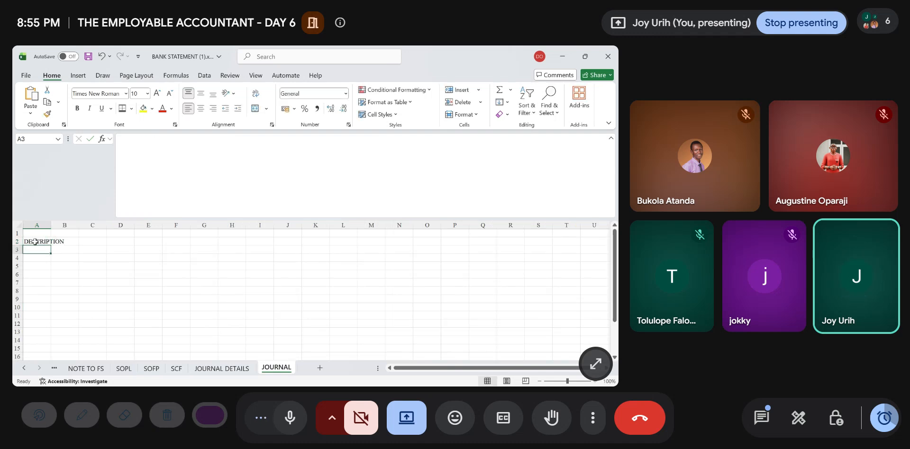
double_click(48, 224)
- Add the headings DEBIT in B2 and CREDIT in C2 of the JOURNAL sheet
click(81, 240)
text(DEBIT)
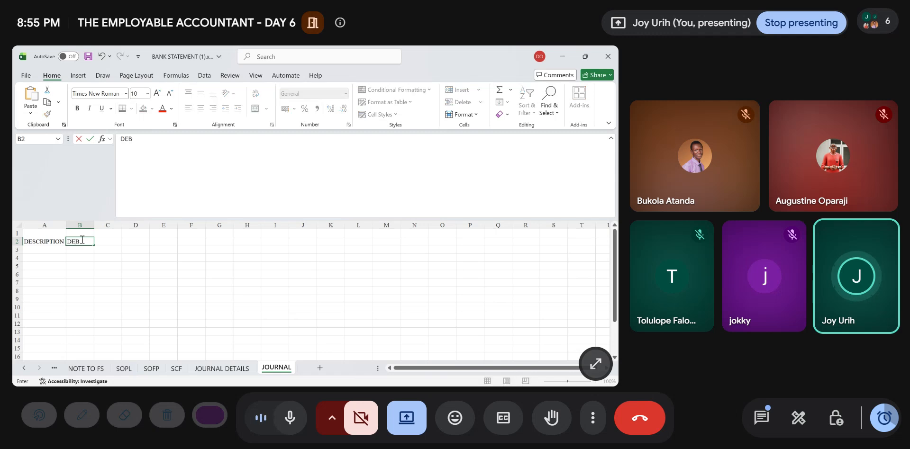
key(Tab)
text(C)
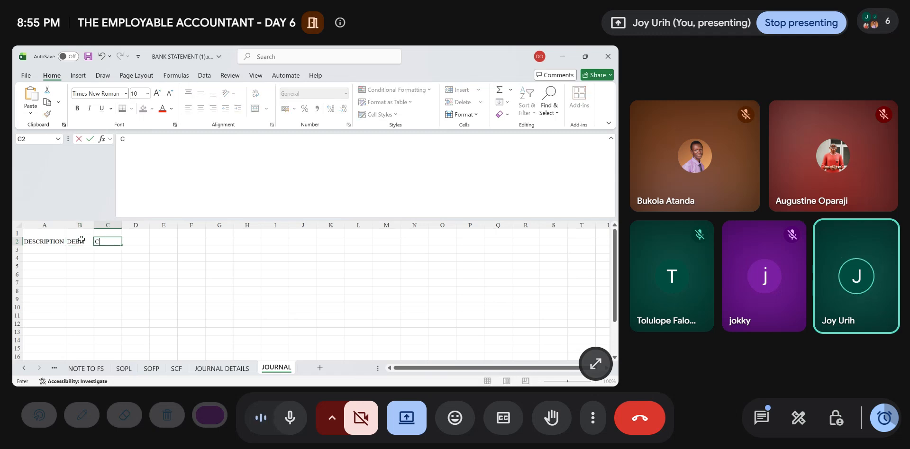
text(REDIT)
key(Return)
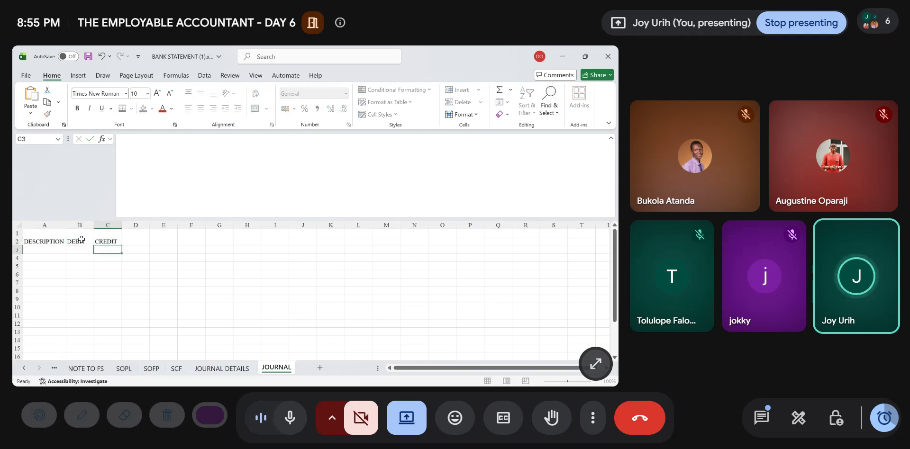
key(Left)
key(Down)
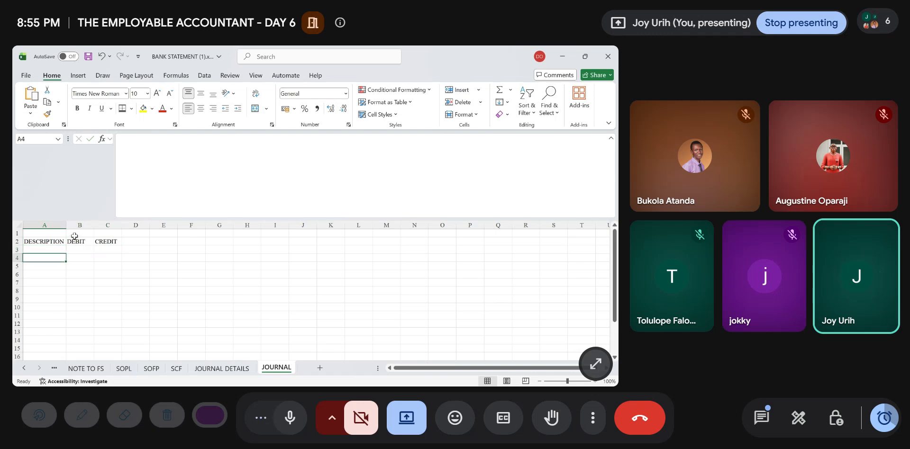
- Insert a blank column before the DESCRIPTION column and make it narrower
click(43, 224)
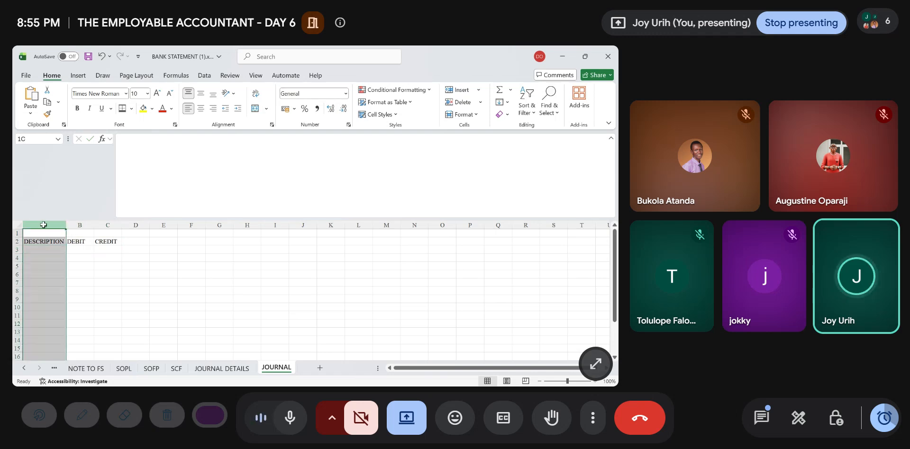
click(457, 90)
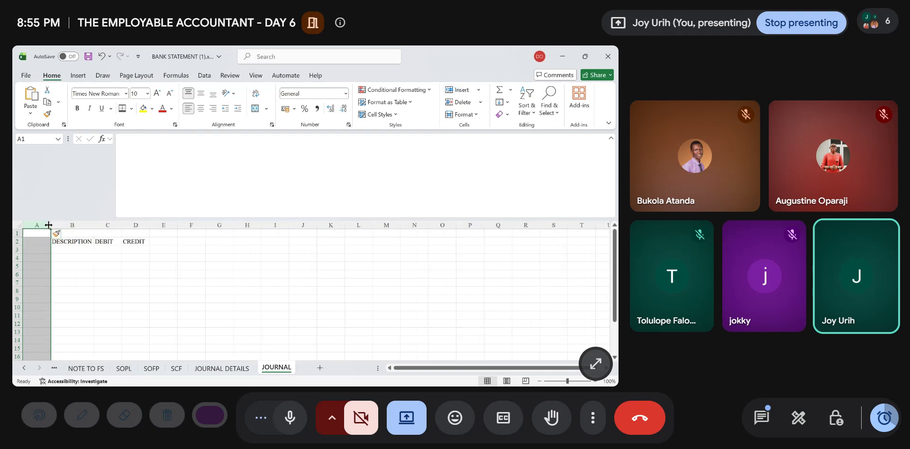
drag(50, 225, 41, 226)
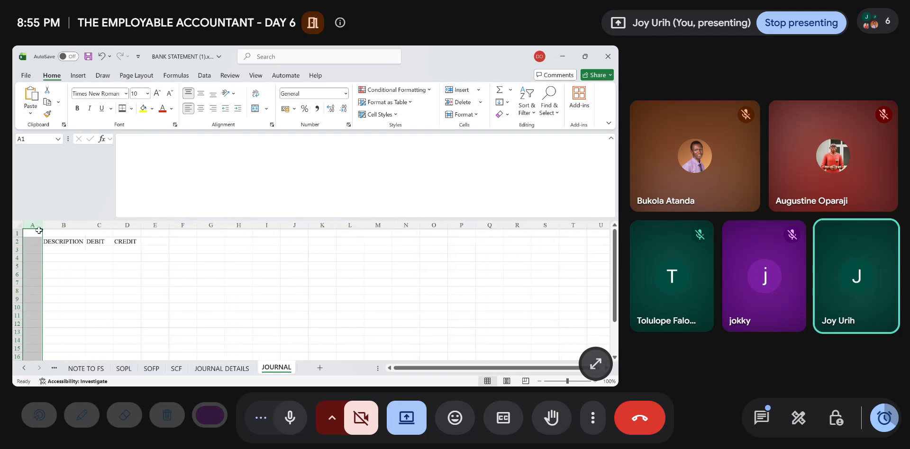
- Number the first journal entry 1 in A4 and list PREPAYMENT in B4 and RENT in B5
click(29, 257)
text(1)
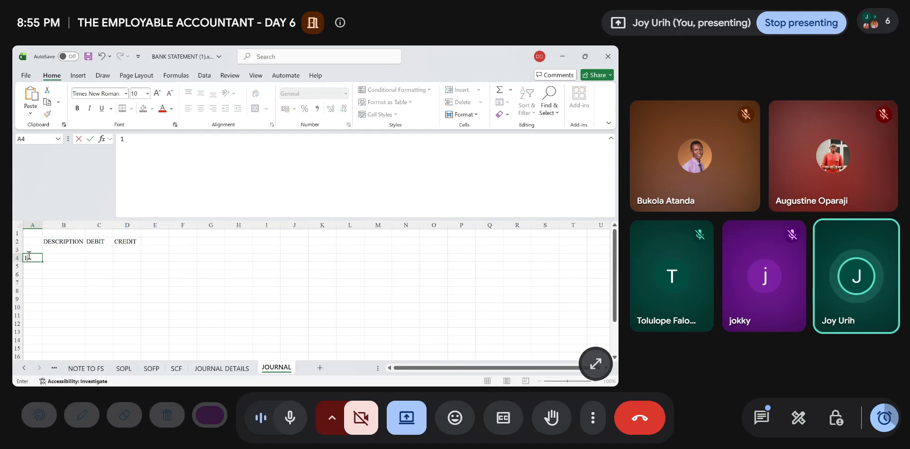
key(Tab)
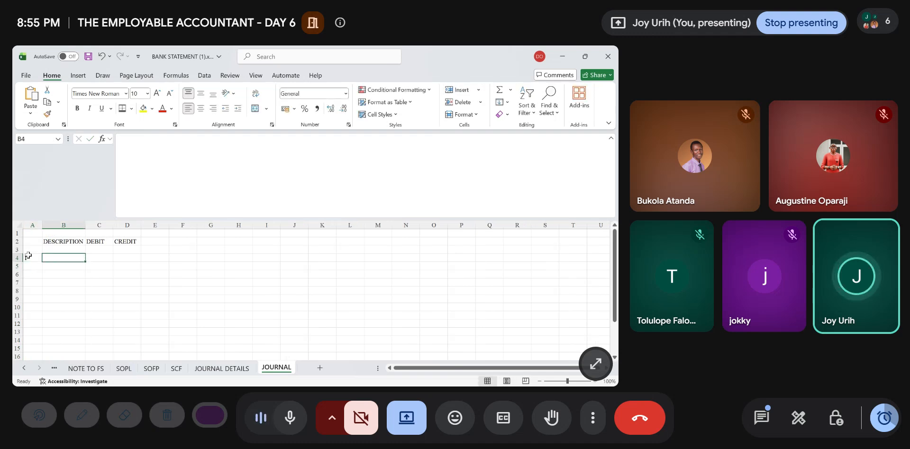
text(R)
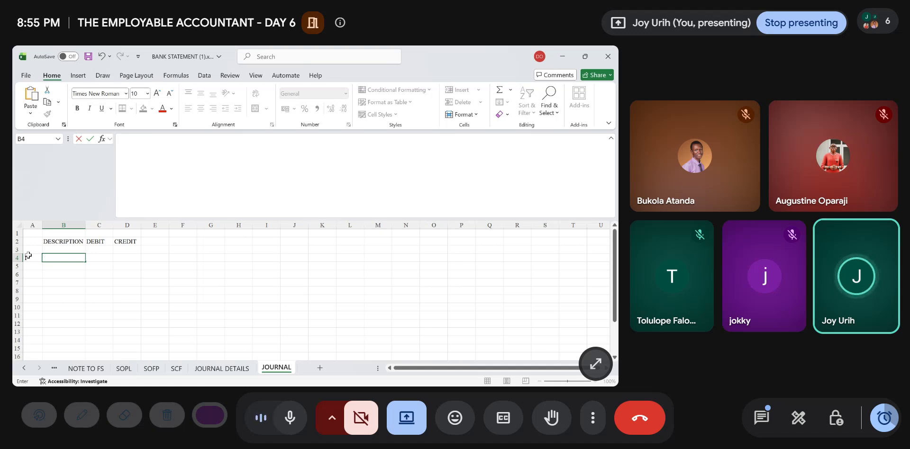
text(PR)
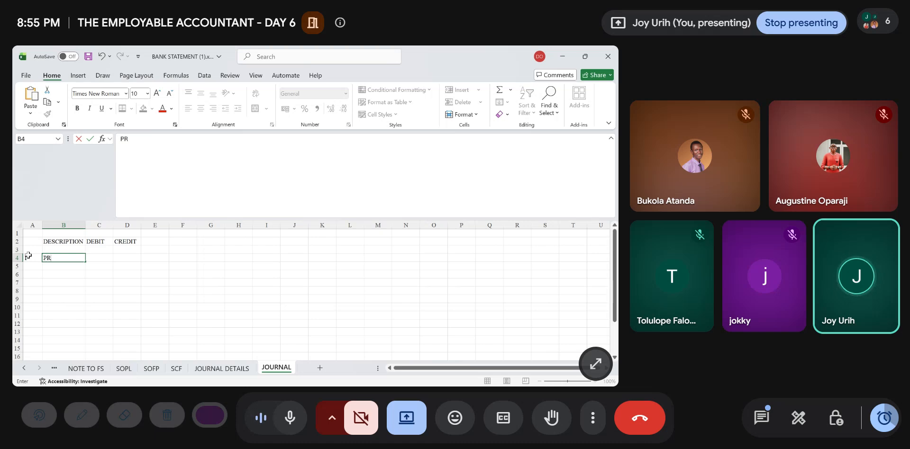
text(EPA)
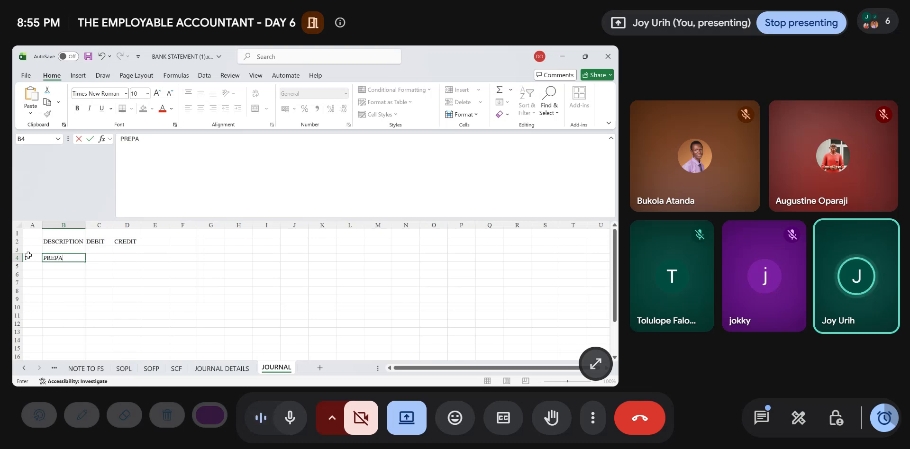
text(YMENT)
key(Return)
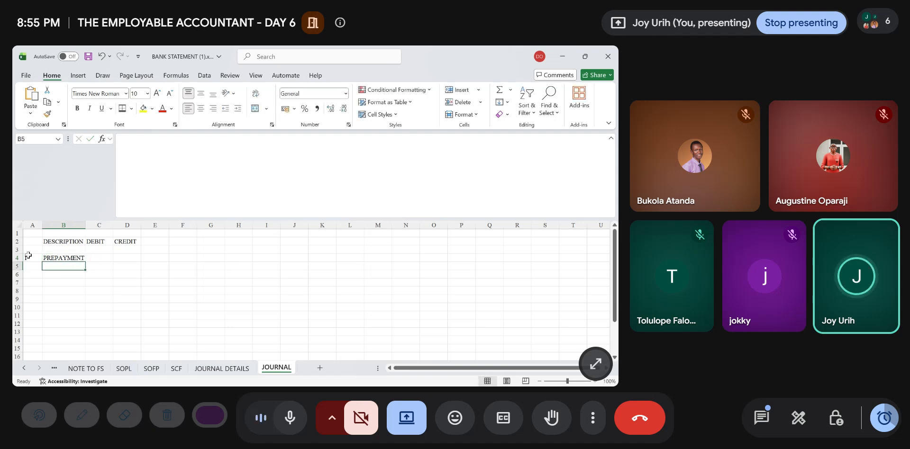
text(RENT)
key(Tab)
- Link the prepayment debit in C4 to the 2025 rent portion with ='JOURNAL DETAILS'!M6
key(Up)
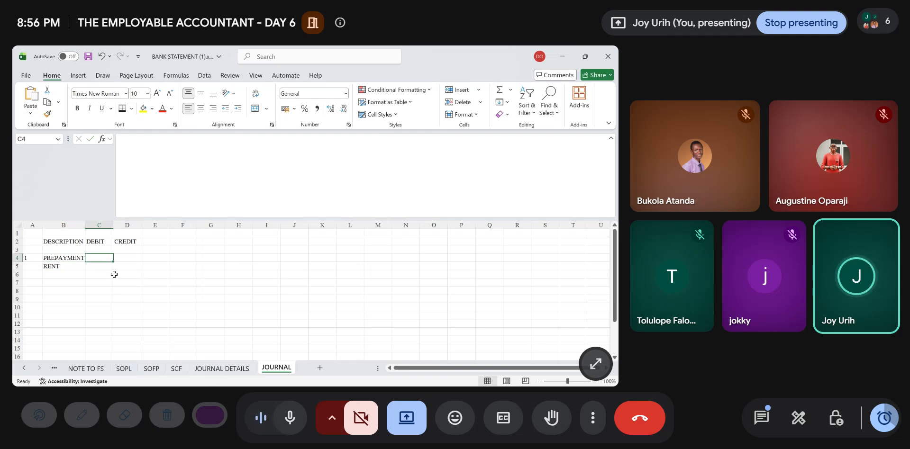
text(=)
click(218, 368)
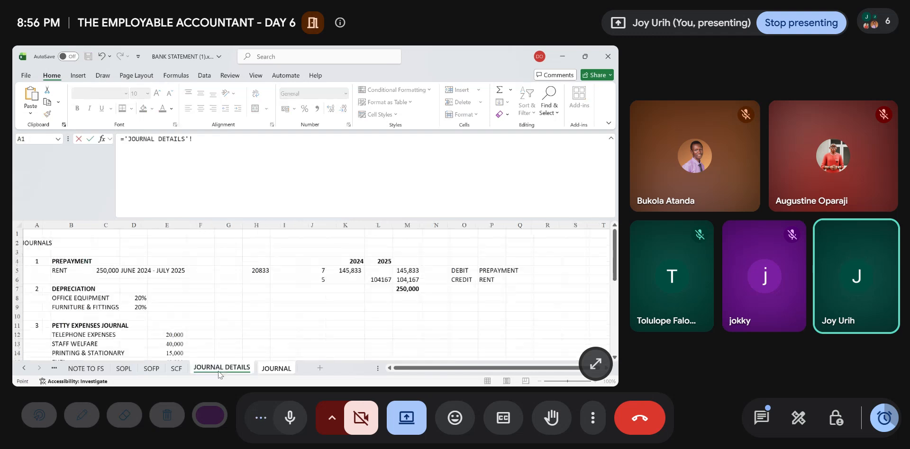
click(402, 279)
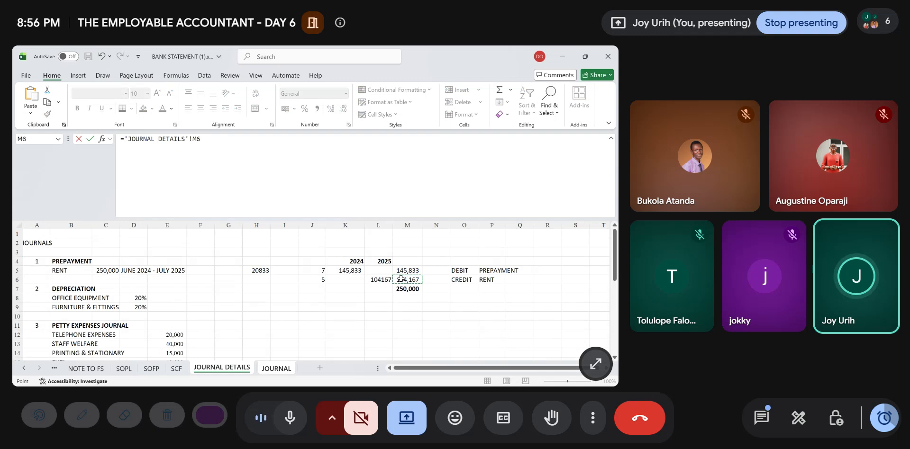
key(Return)
- Set the rent credit in D5 equal to the prepayment debit with =C4
key(Right)
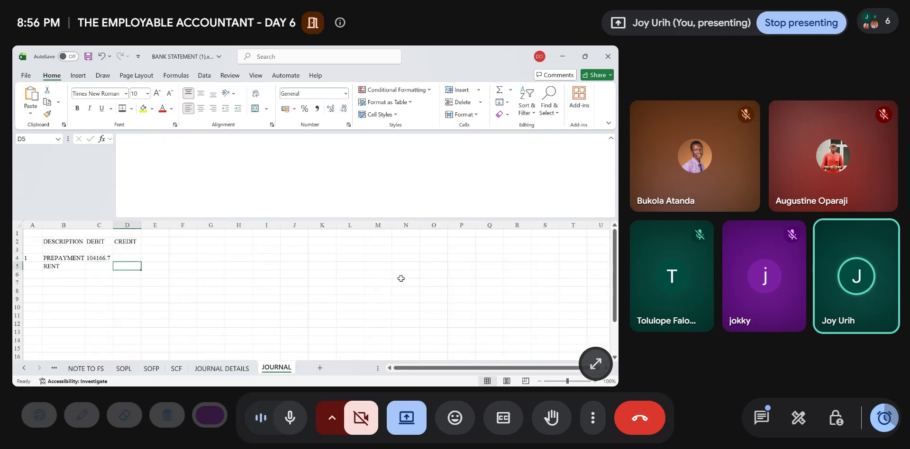
text(=)
key(Up)
key(Left)
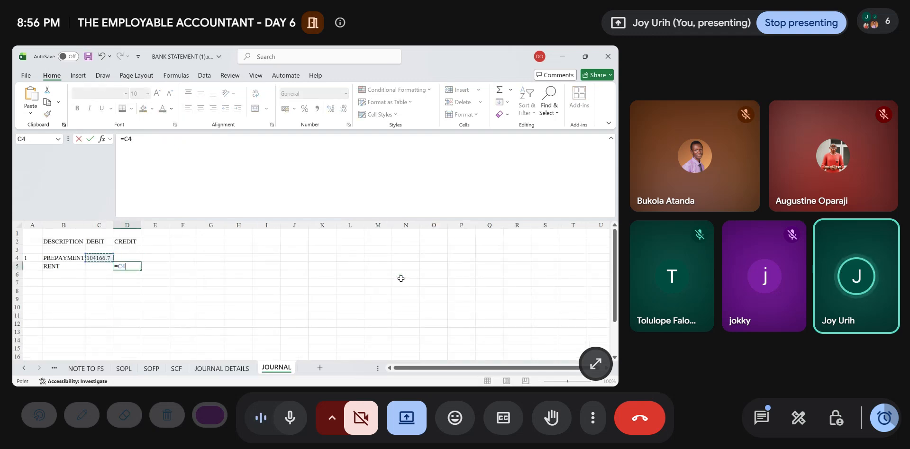
key(Return)
key(Up)
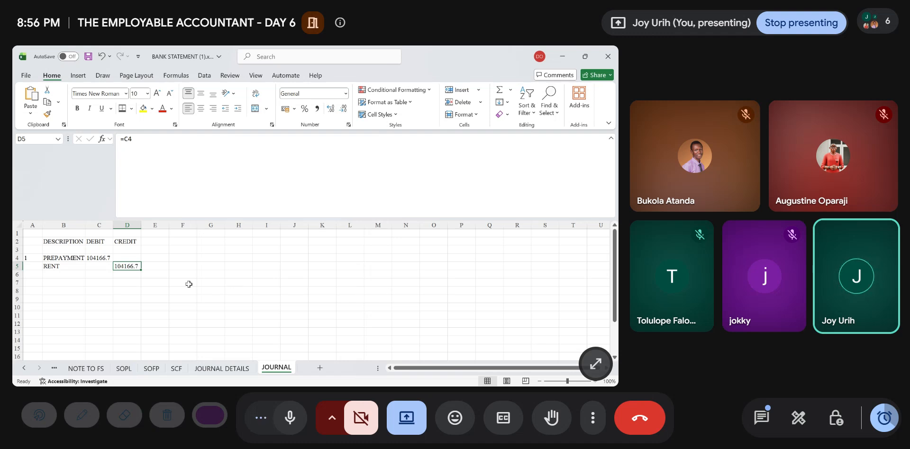
- Format the debit and credit amounts in C4:D5 with thousands separators and no decimals
drag(105, 259, 137, 267)
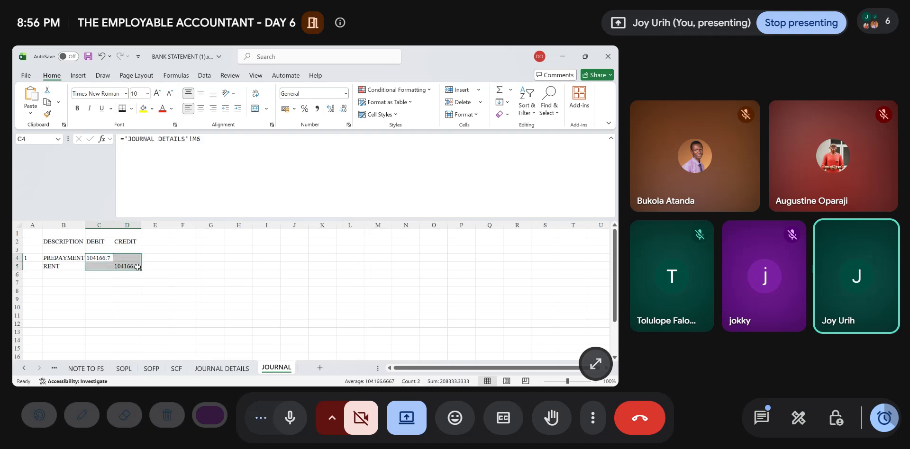
click(317, 108)
click(343, 109)
click(342, 109)
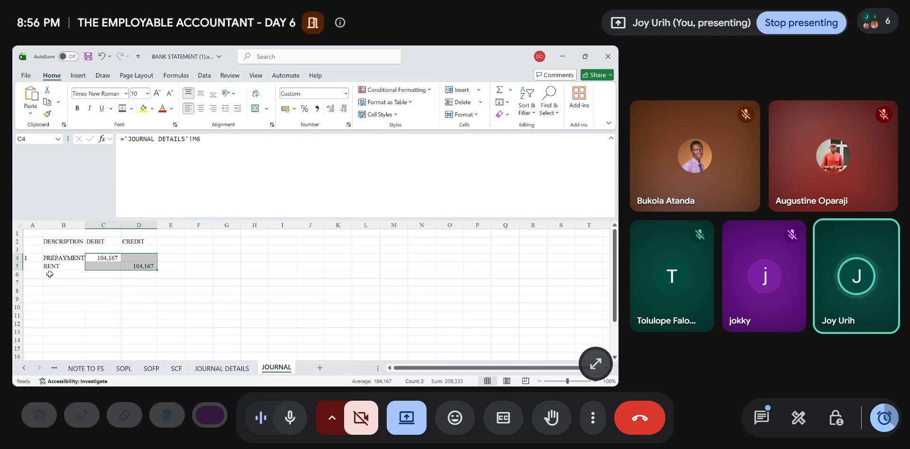
- Add the narration "Being entries to recognise prepaid rent" in B6 below the RENT line and make it bold
click(50, 274)
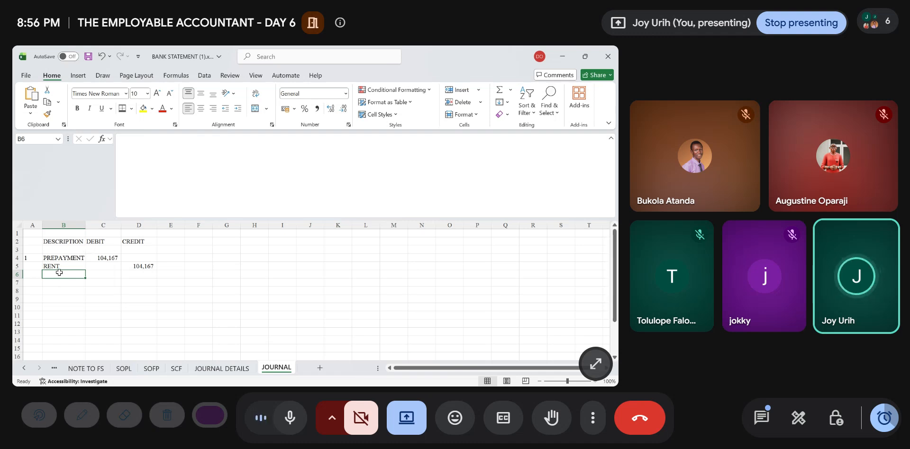
text(B)
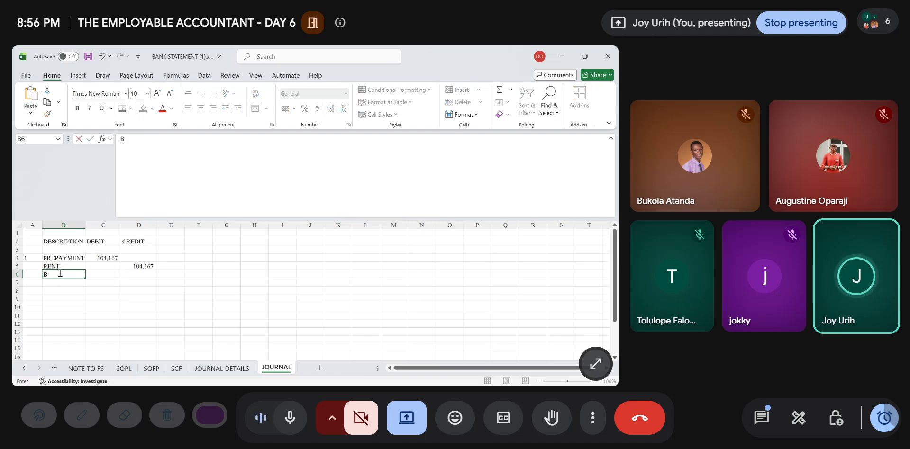
text(E)
key(BackSpace)
text(eing entries to recog)
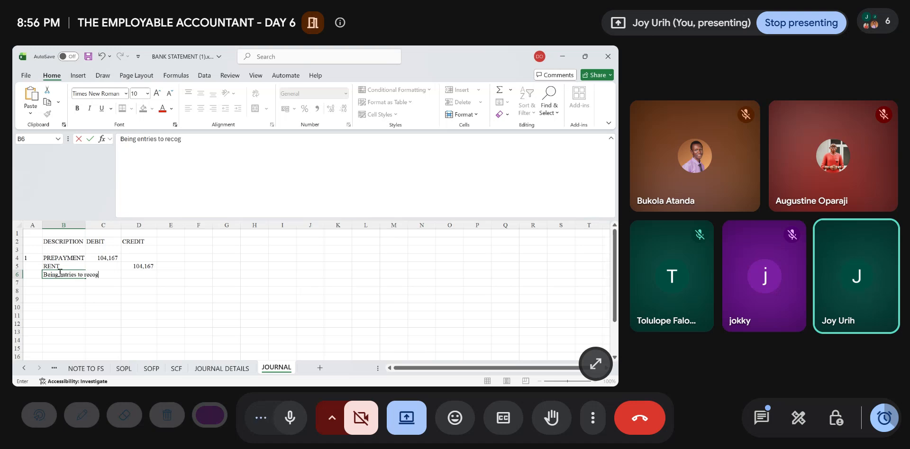
text(nise prepaid )
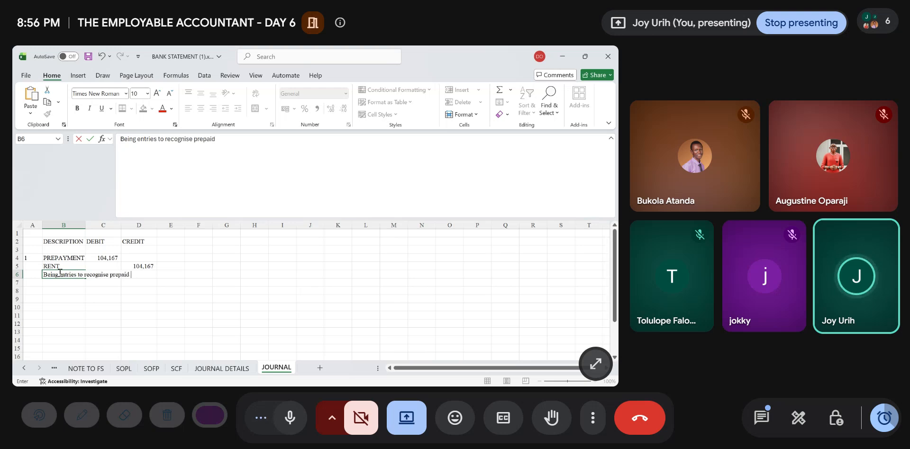
text(rent)
key(ctrl+Return)
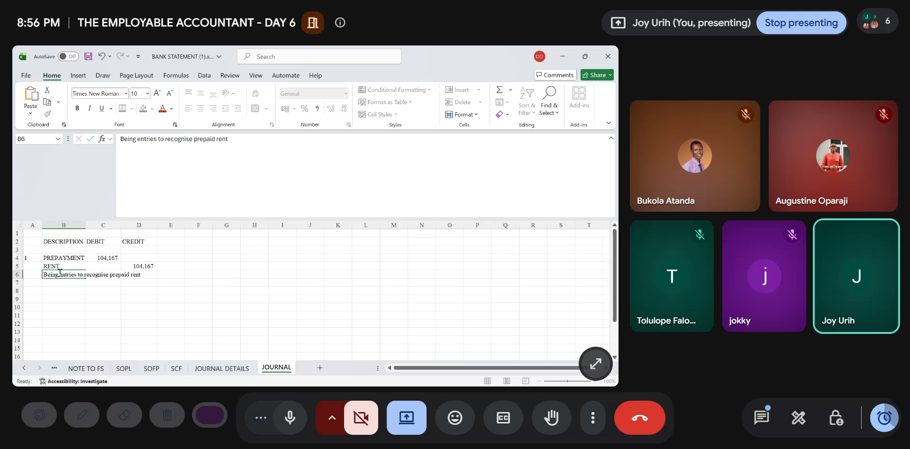
key(ctrl+b)
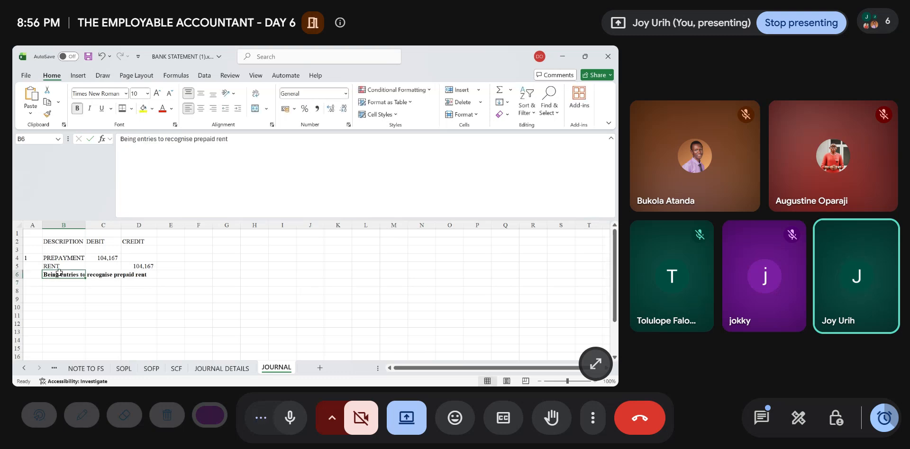
- Make the header row 2 bold and fit column B's width to its contents
click(176, 309)
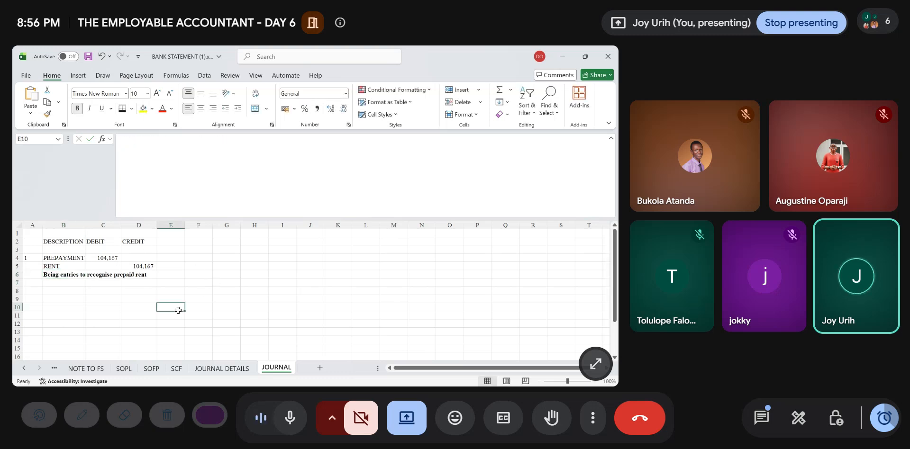
click(16, 241)
key(ctrl+b)
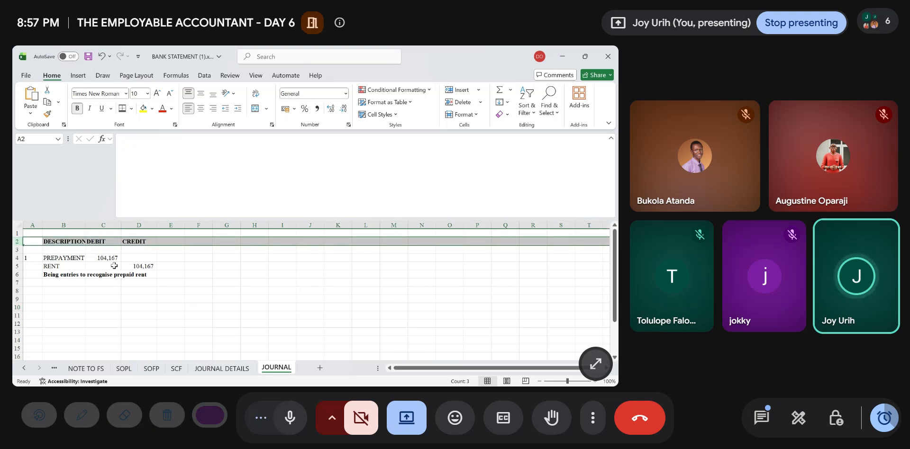
double_click(86, 224)
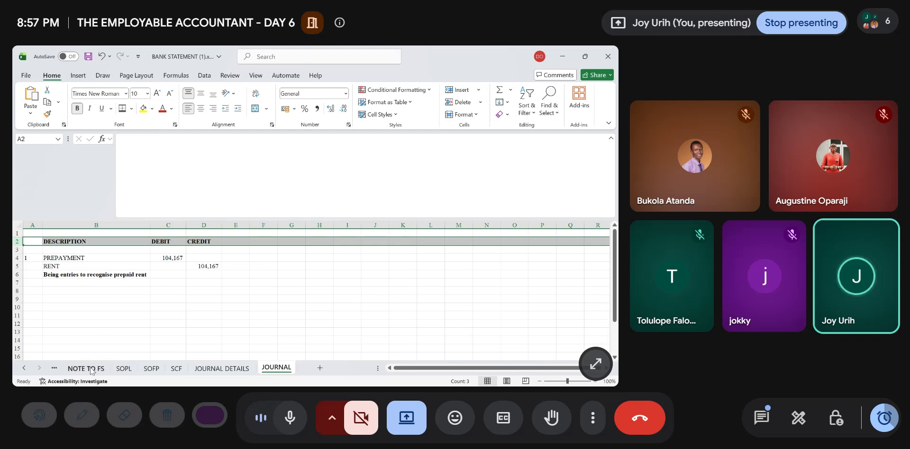
click(215, 315)
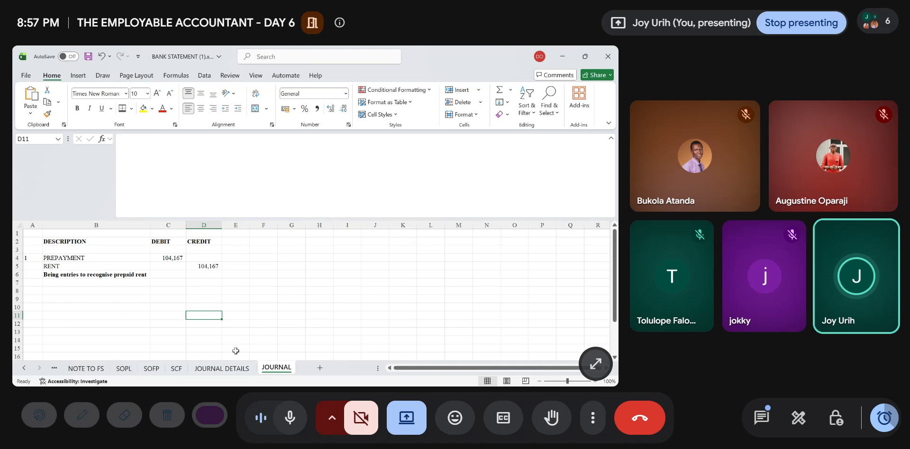
- Add PREPAYMENT in A13 under CURRENT ASSETS on the extended TB sheet
click(54, 368)
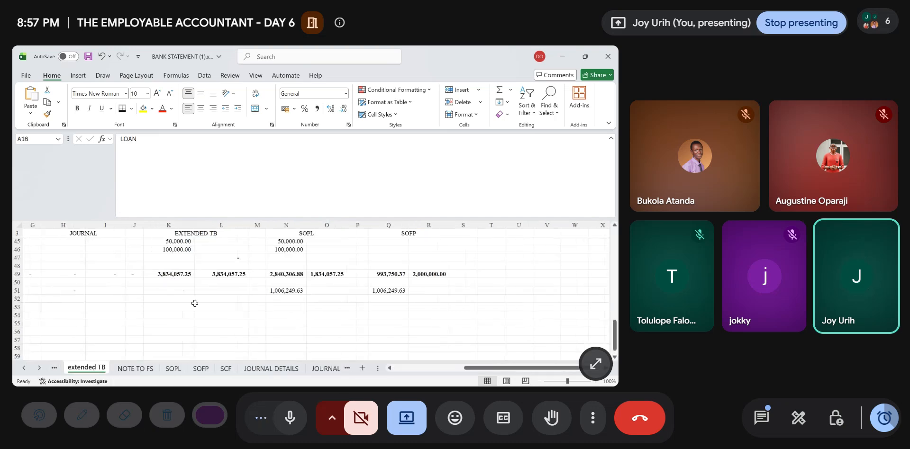
scroll(195, 303, left, 5)
scroll(194, 303, up, 11)
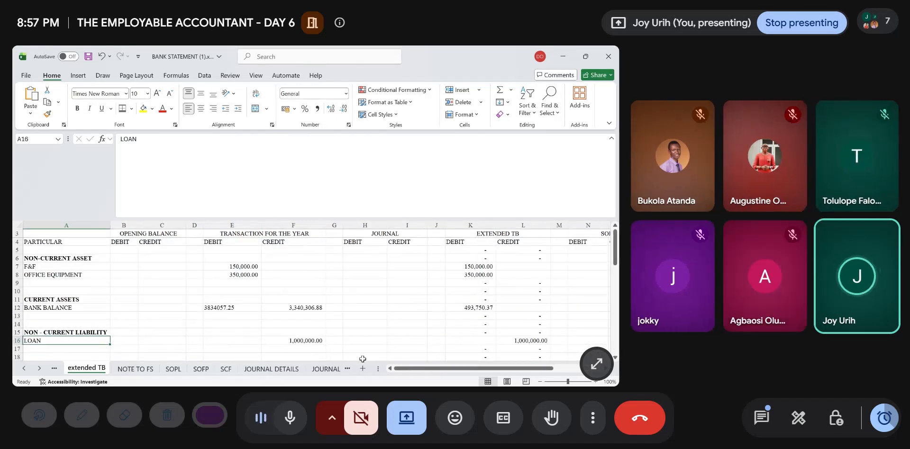
click(331, 371)
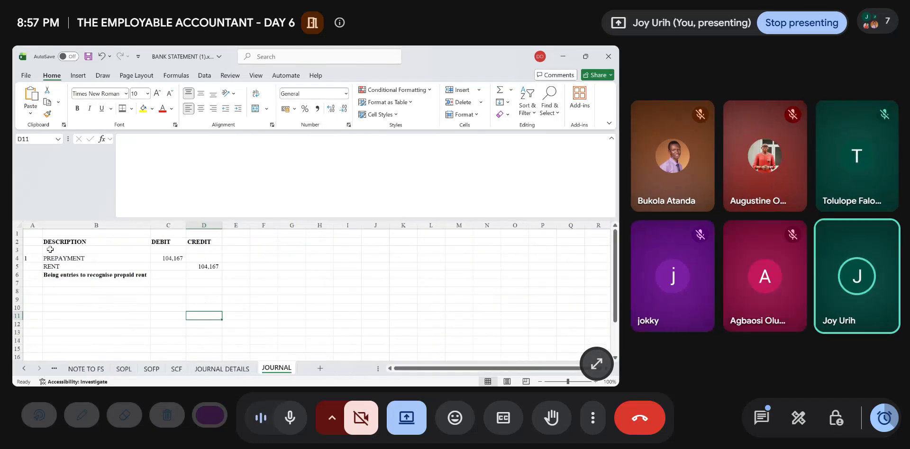
click(55, 369)
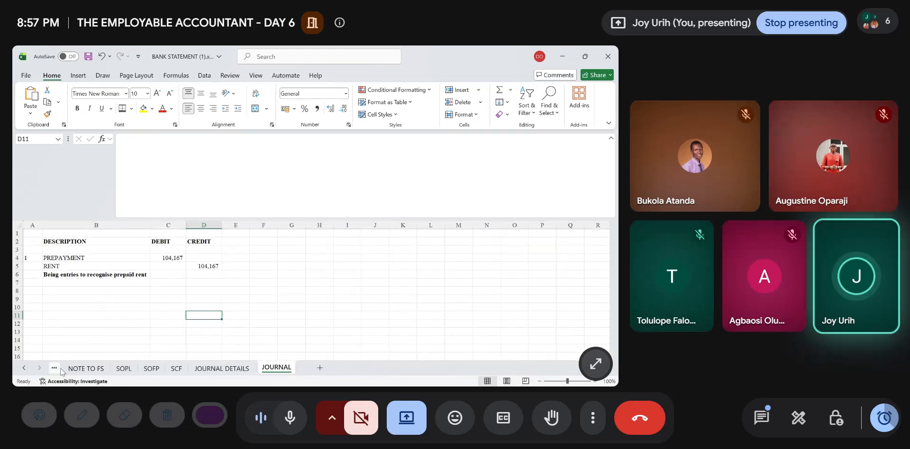
scroll(76, 283, up, 1)
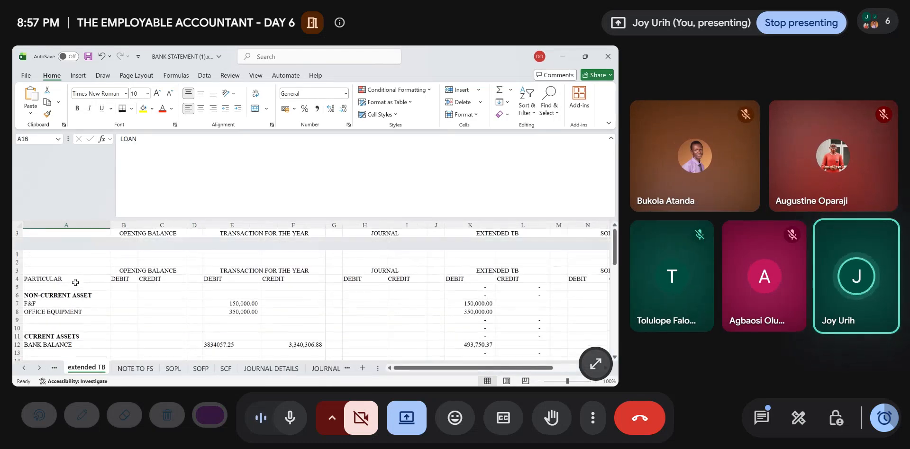
scroll(76, 284, down, 9)
scroll(75, 283, up, 9)
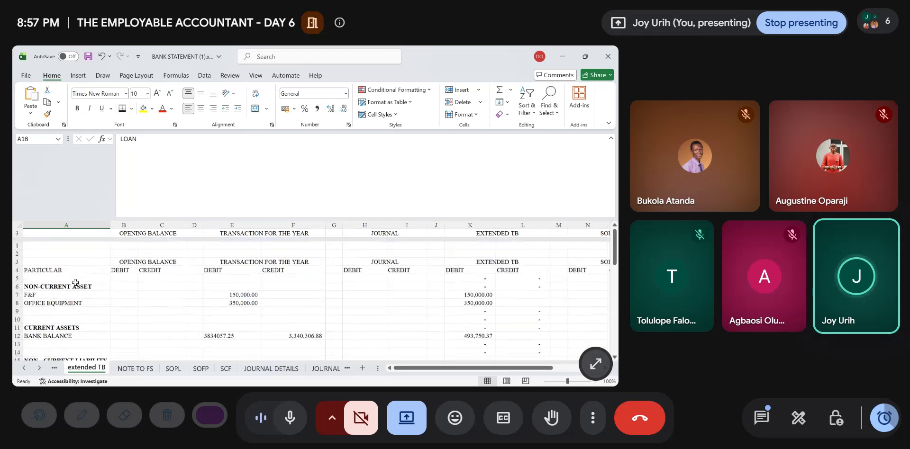
scroll(75, 283, down, 1)
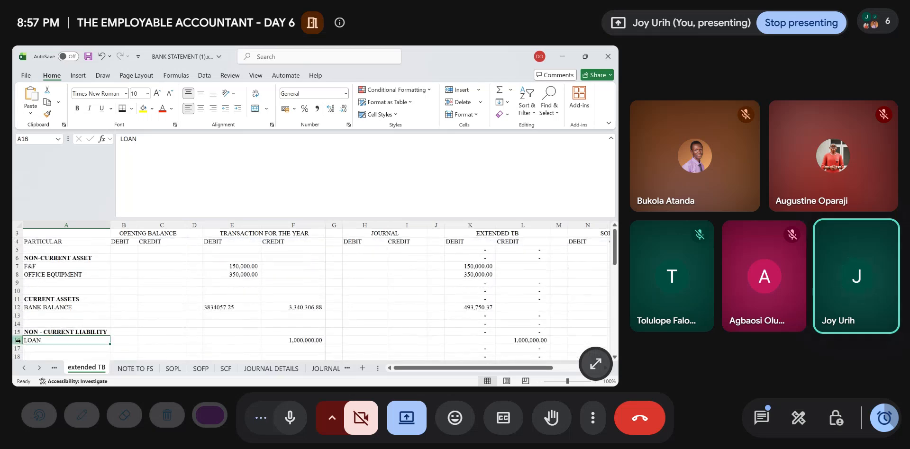
click(34, 315)
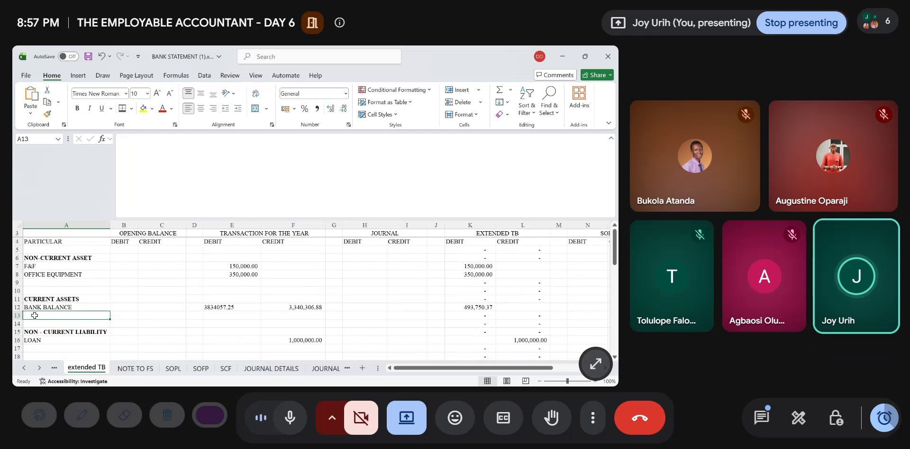
text(p)
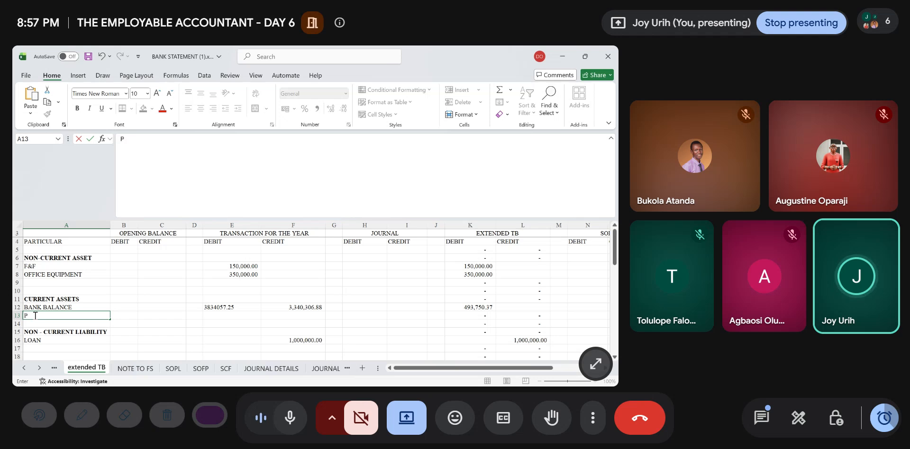
text(REPAYMENT)
- Link the prepayment's journal debit in H13 to the JOURNAL sheet with =JOURNAL!C4
key(Right)
key(Right)
key(Right)
key(Right)
key(Right)
key(Right)
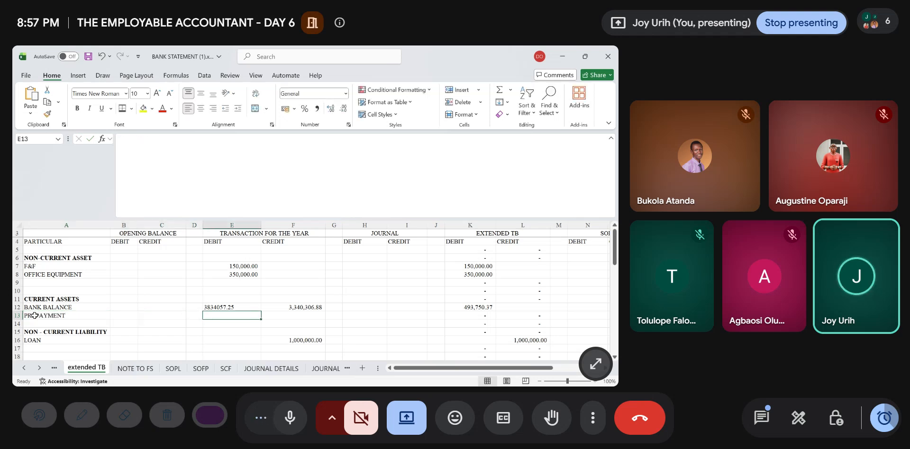
key(Right)
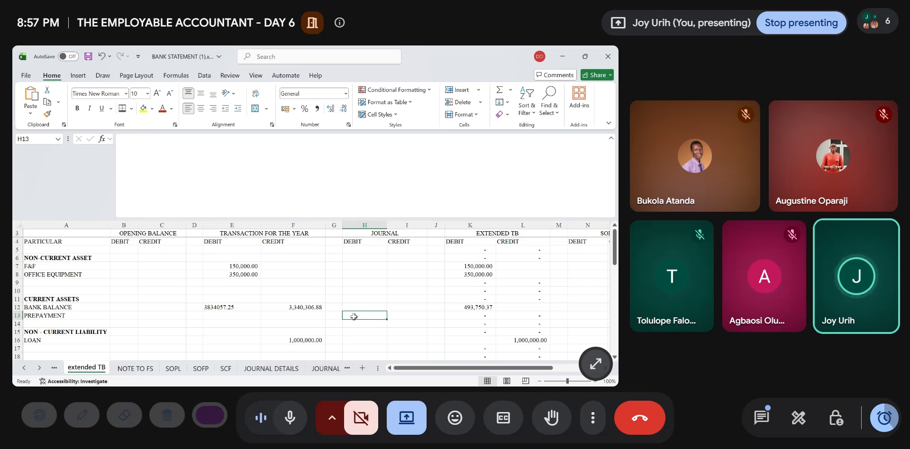
text(=)
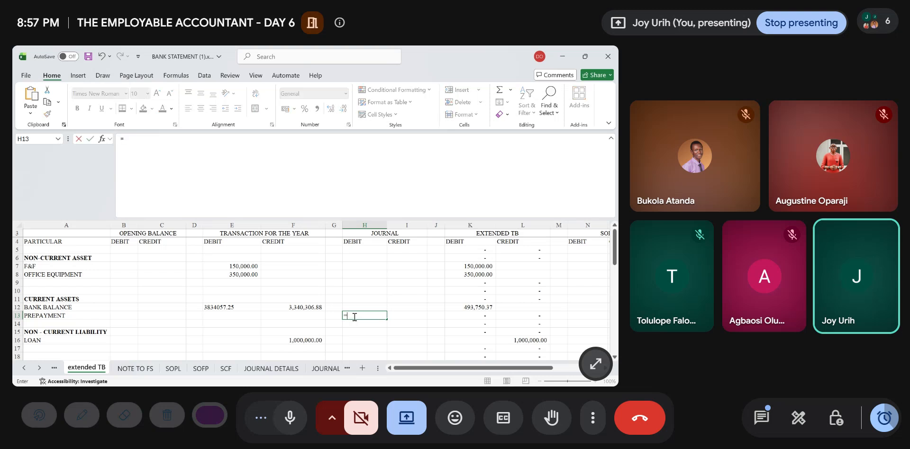
click(326, 369)
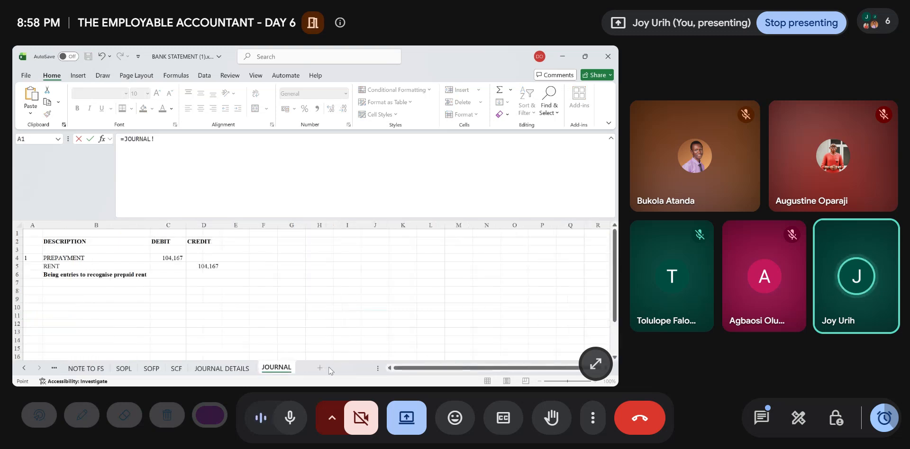
click(167, 258)
key(Return)
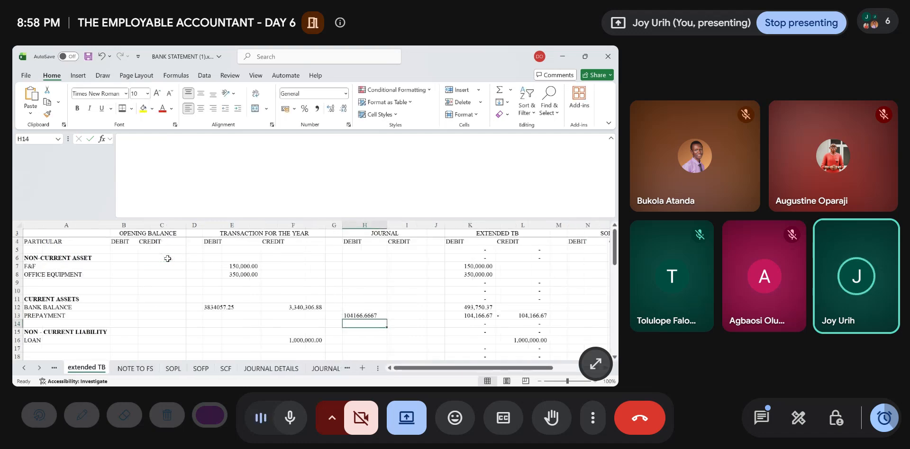
- Format the prepayment debit in H13 with thousands separators and no decimals
key(Up)
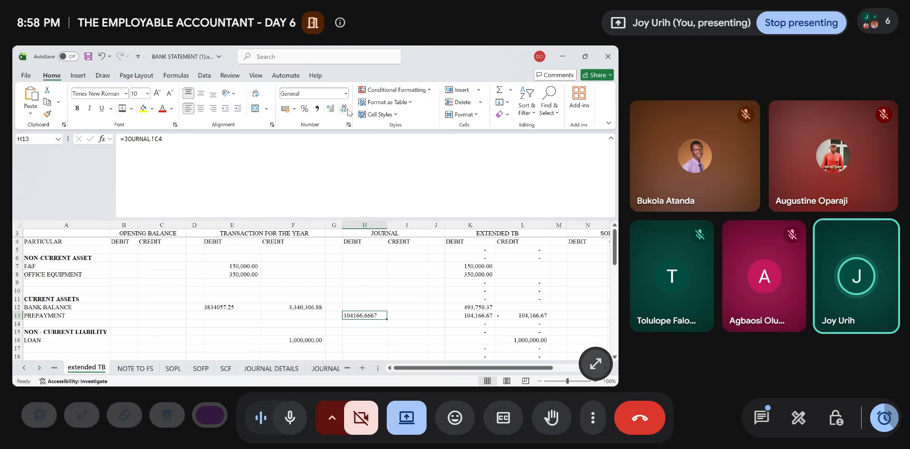
click(317, 109)
click(344, 109)
click(344, 109)
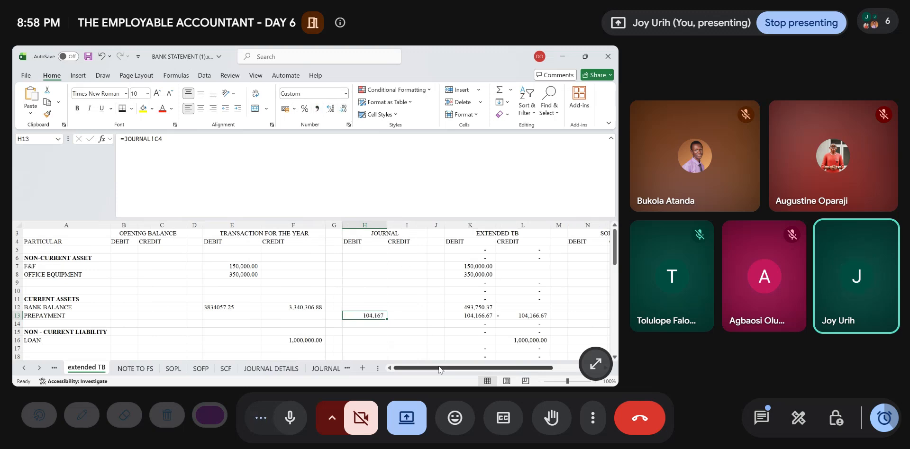
- Link the RENT row's journal credit in I42 to the JOURNAL sheet's rent credit with =JOURNAL!D5
scroll(403, 326, down, 11)
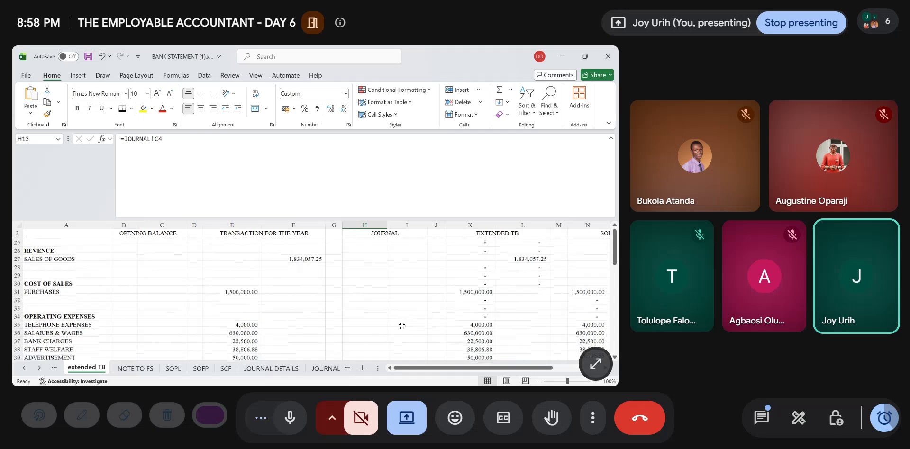
scroll(401, 325, down, 1)
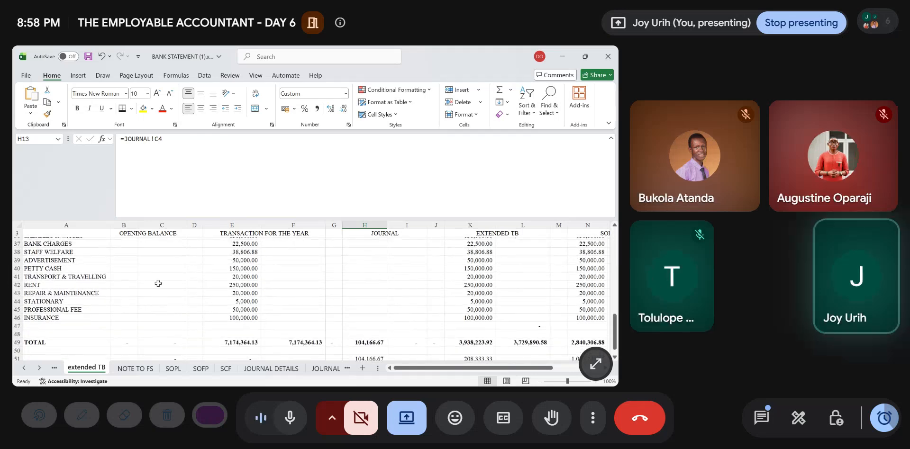
click(149, 284)
key(Right)
key(Right)
key(Right)
key(Right)
key(Right)
key(Right)
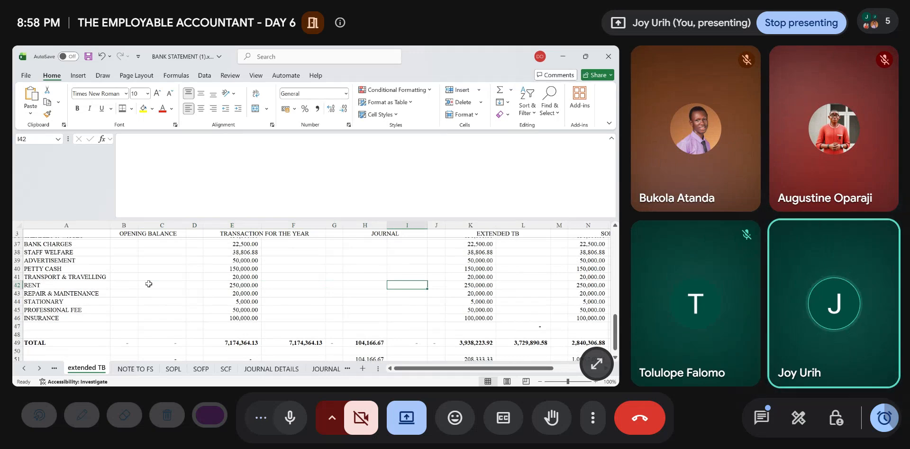
text(=)
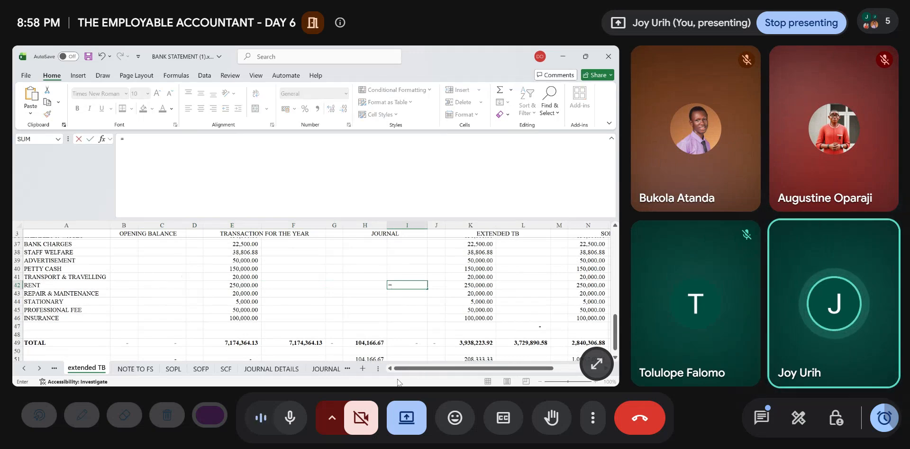
click(327, 369)
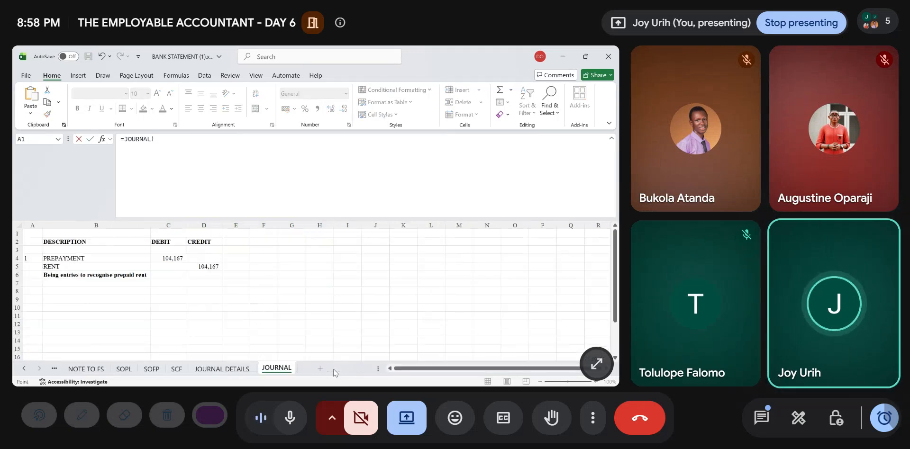
click(202, 268)
key(Return)
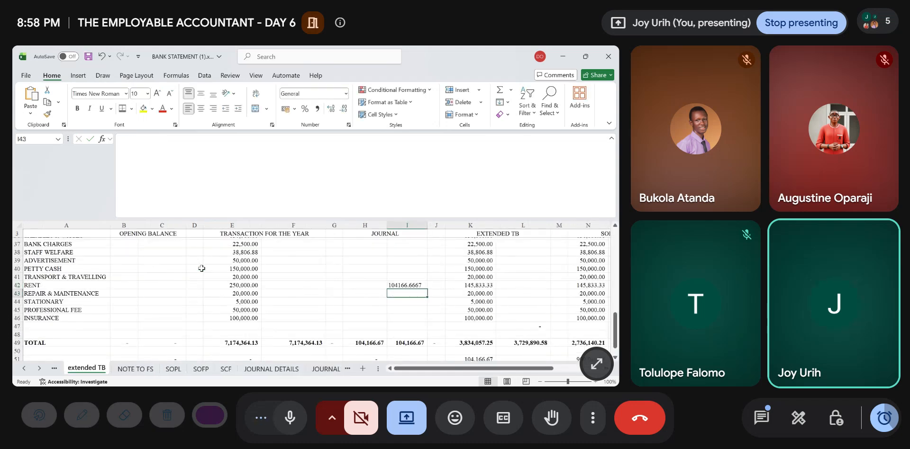
- Clear the extended TB credit formula in L13 on the PREPAYMENT row
scroll(452, 328, down, 2)
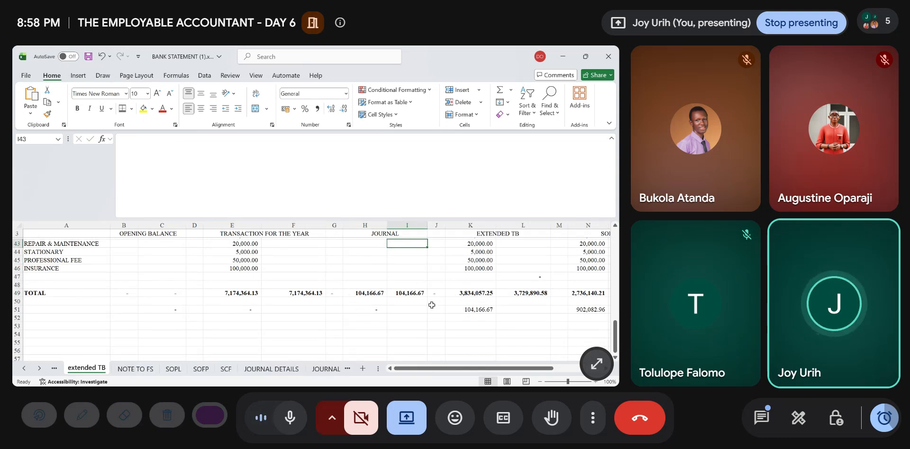
scroll(493, 324, up, 3)
scroll(493, 324, down, 3)
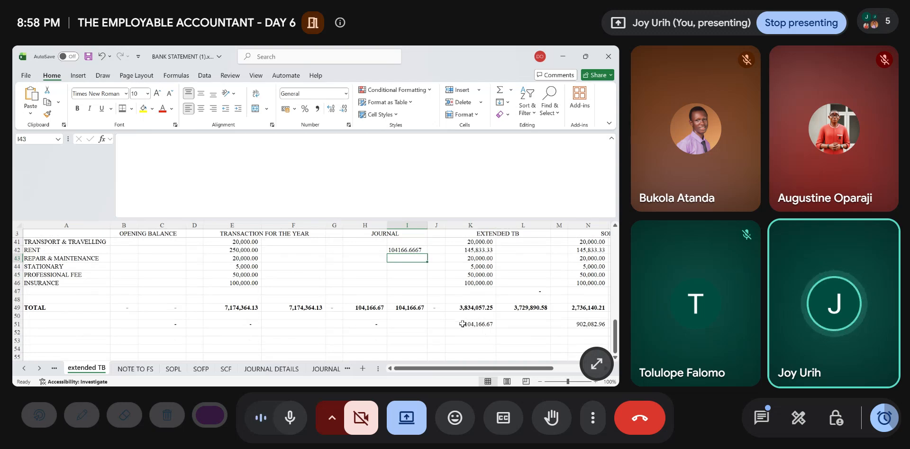
scroll(466, 313, up, 3)
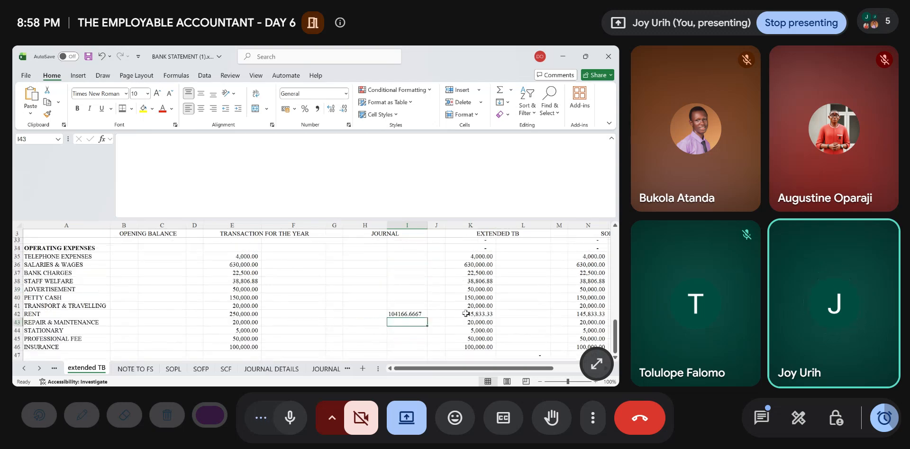
scroll(503, 338, down, 2)
scroll(498, 332, up, 10)
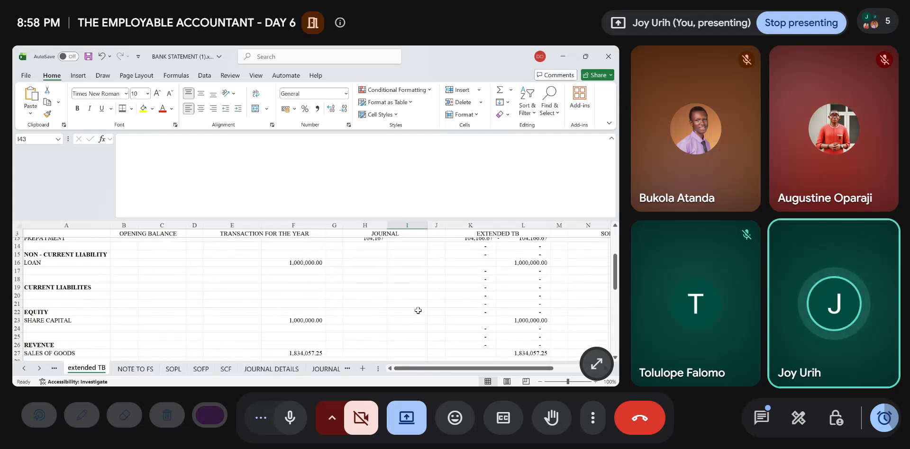
scroll(419, 294, up, 3)
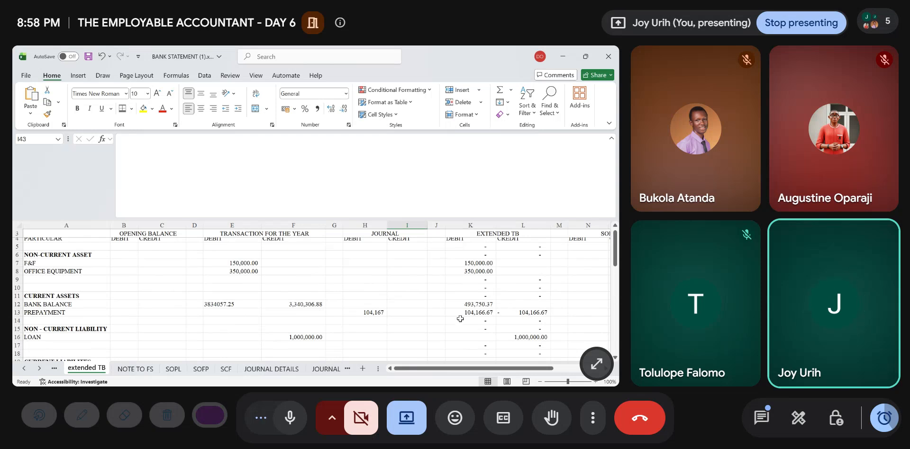
scroll(508, 313, right, 2)
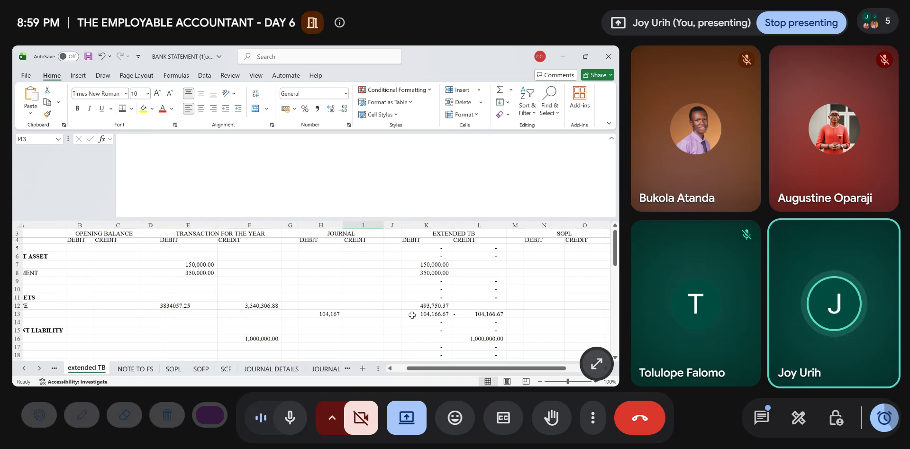
click(472, 315)
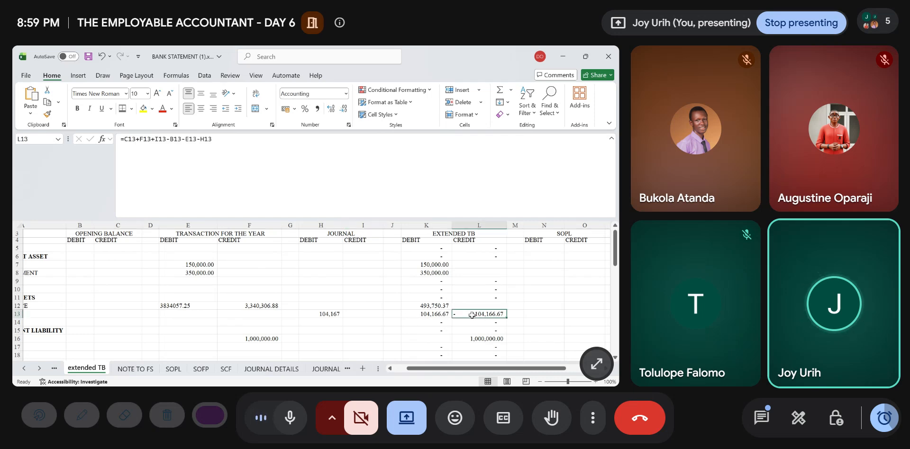
key(Delete)
- Check the row 49 totals and row 51 differences, and examine which balances are carried into the SOPL and SOFP columns
scroll(472, 315, down, 14)
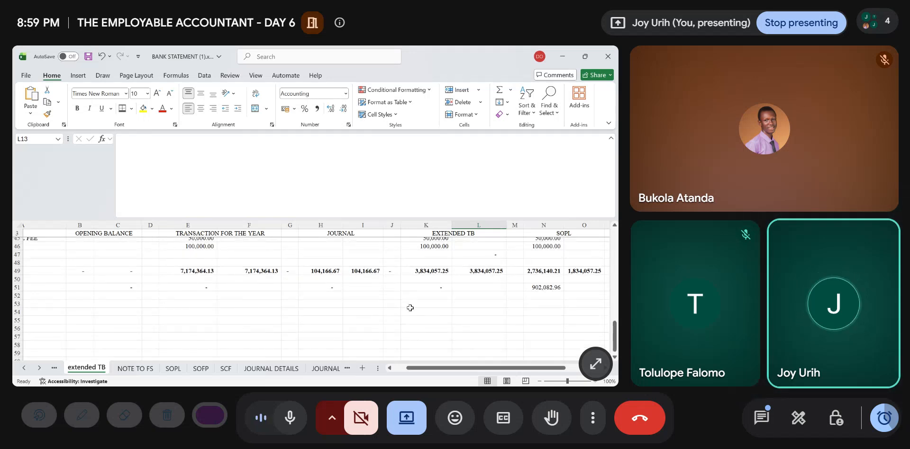
scroll(411, 304, right, 5)
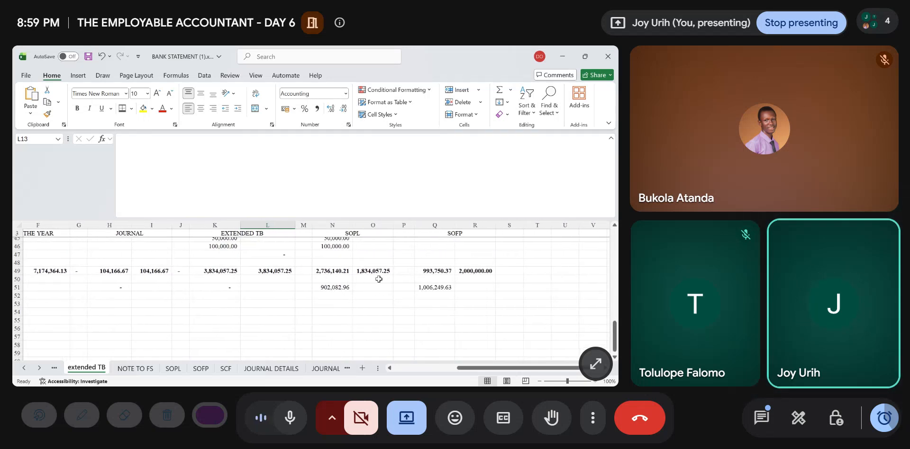
scroll(379, 280, up, 9)
scroll(379, 279, down, 12)
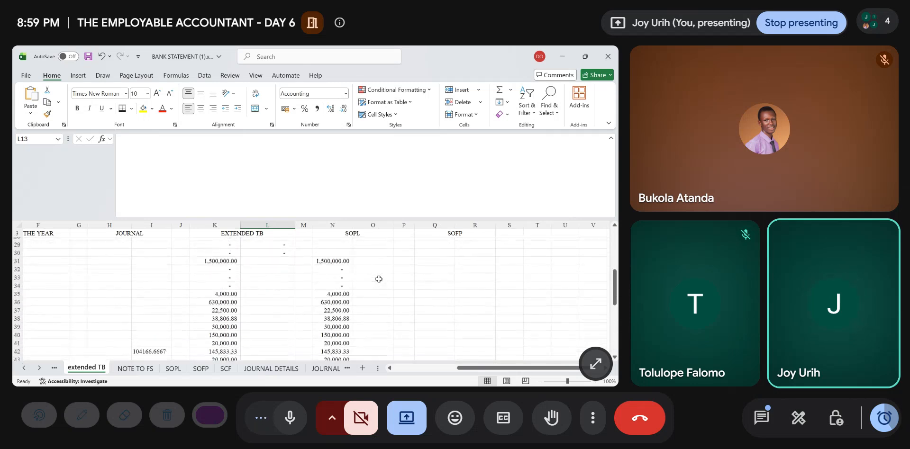
scroll(379, 279, up, 4)
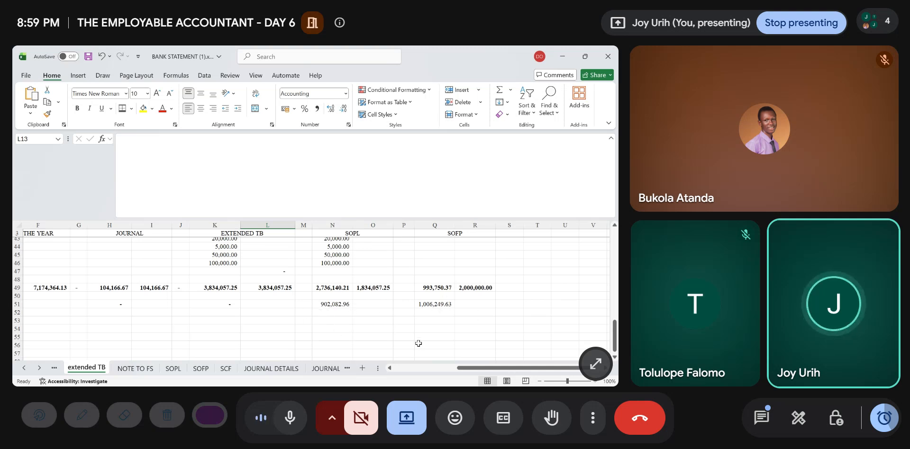
scroll(419, 343, up, 9)
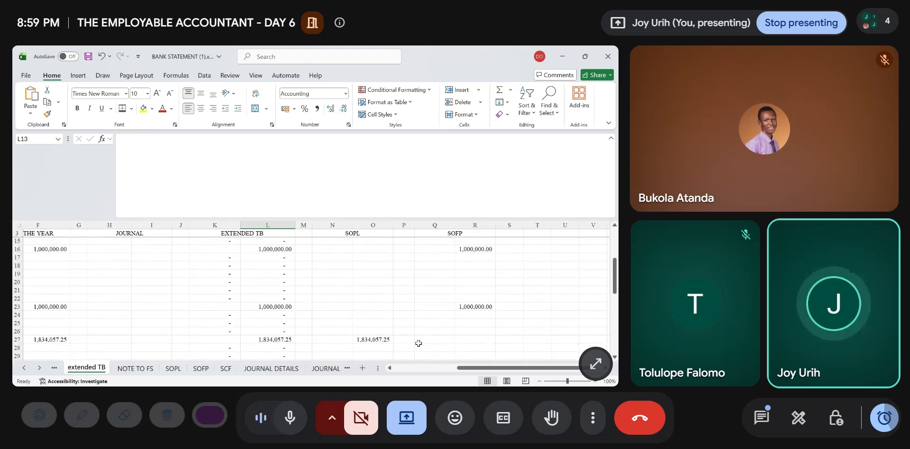
scroll(418, 343, up, 4)
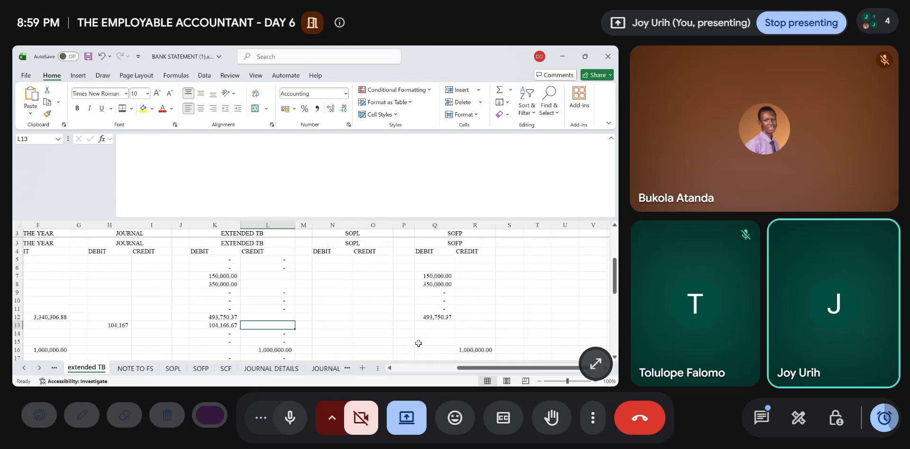
scroll(419, 344, down, 1)
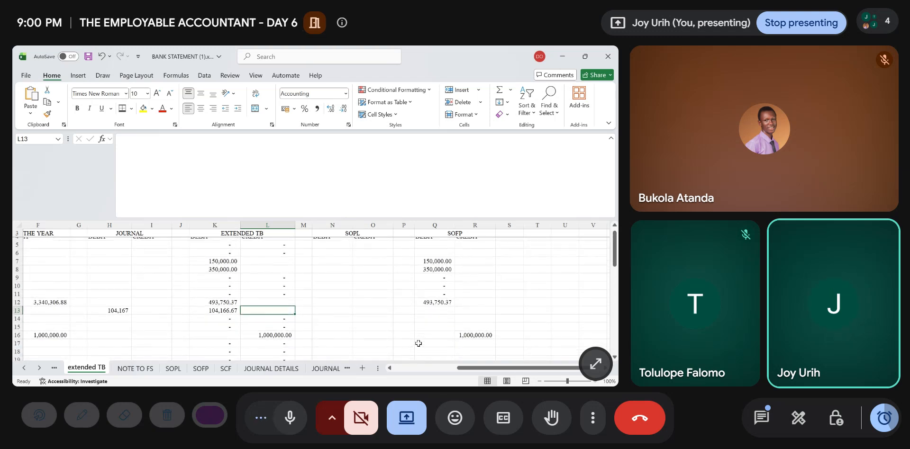
scroll(419, 343, down, 12)
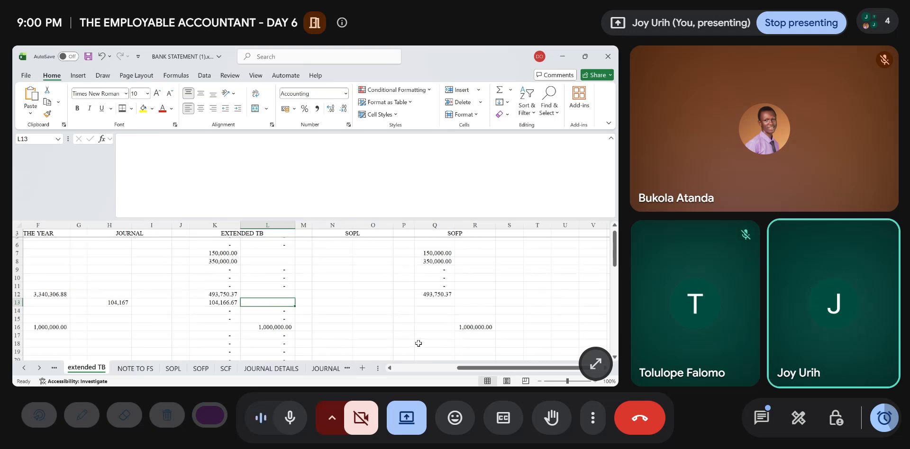
scroll(419, 343, up, 12)
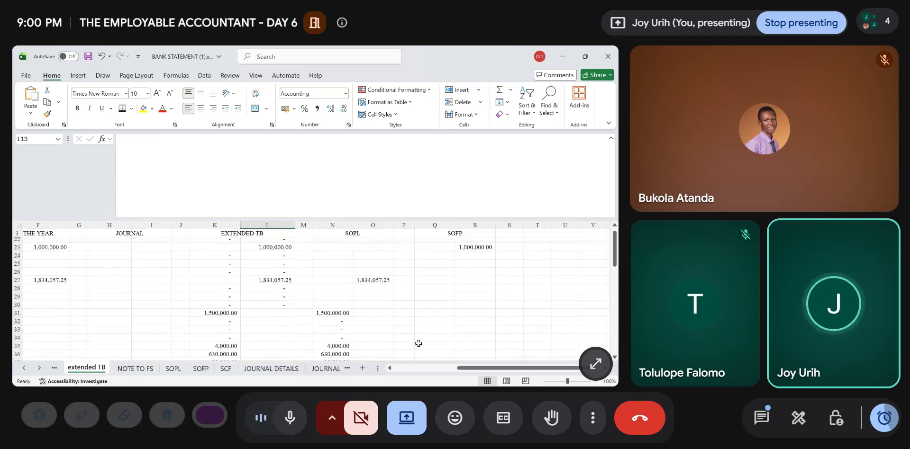
- Carry the prepayment into the SOFP debit column by filling the formula in Q12 down to Q13
scroll(419, 343, left, 1)
scroll(419, 343, left, 5)
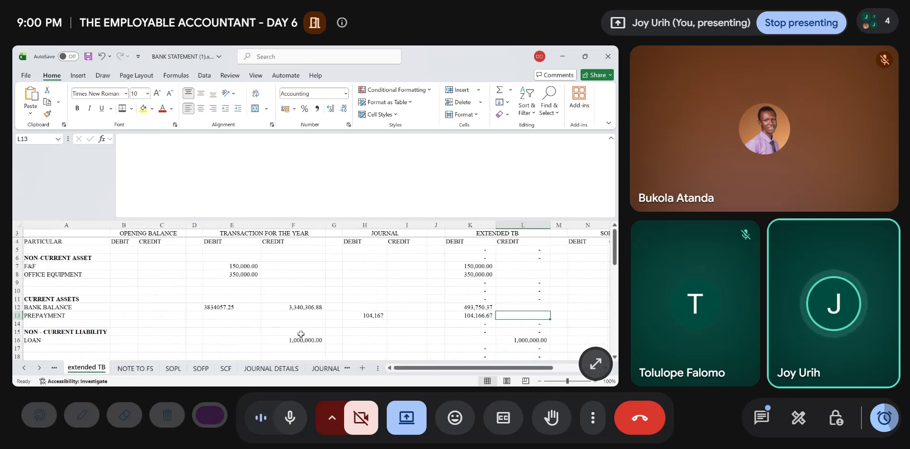
scroll(472, 322, right, 5)
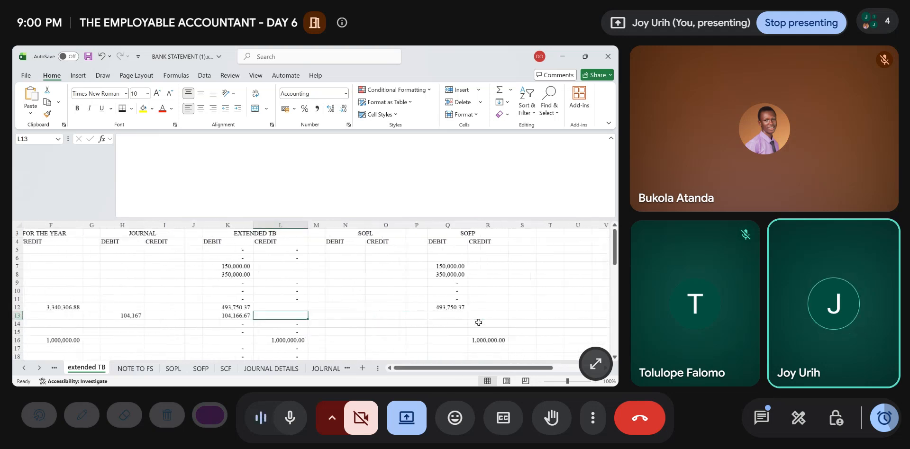
scroll(479, 322, right, 3)
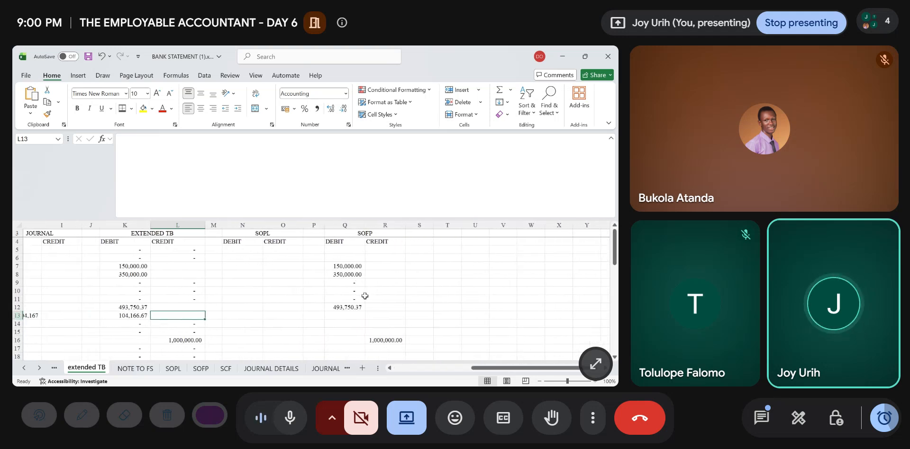
click(353, 307)
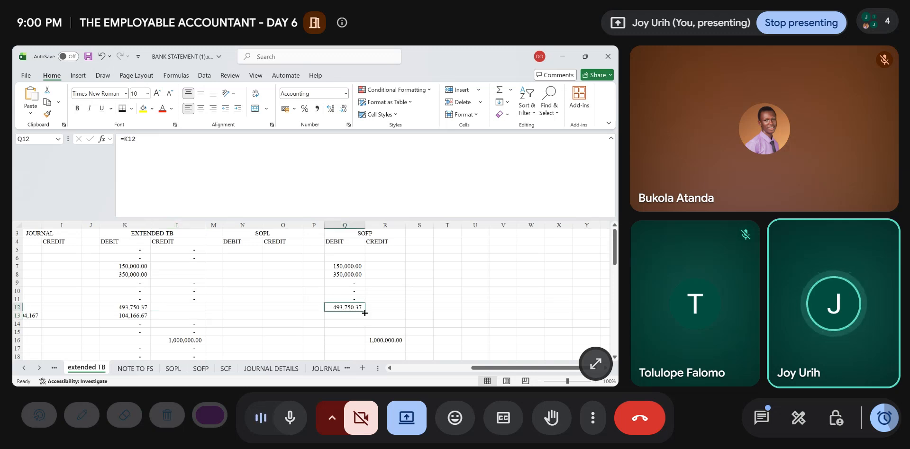
drag(365, 314, 364, 322)
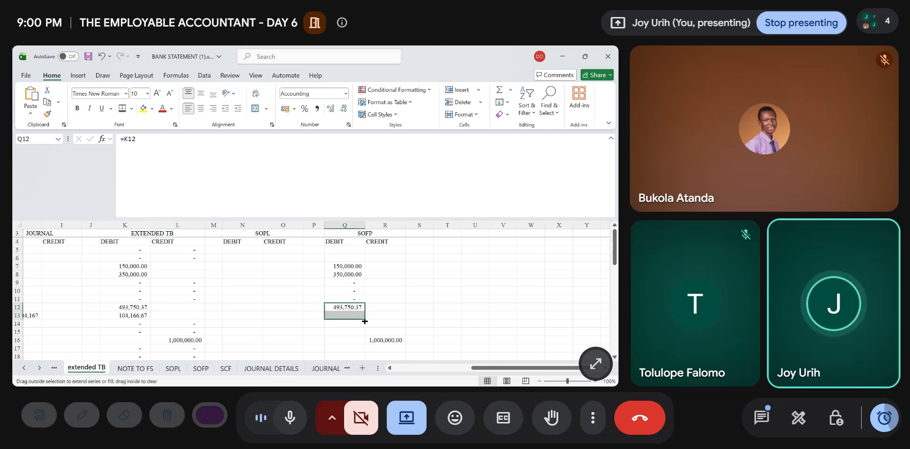
- Compare the SOPL and SOFP differences in row 51 and save the workbook
click(356, 348)
scroll(355, 348, down, 13)
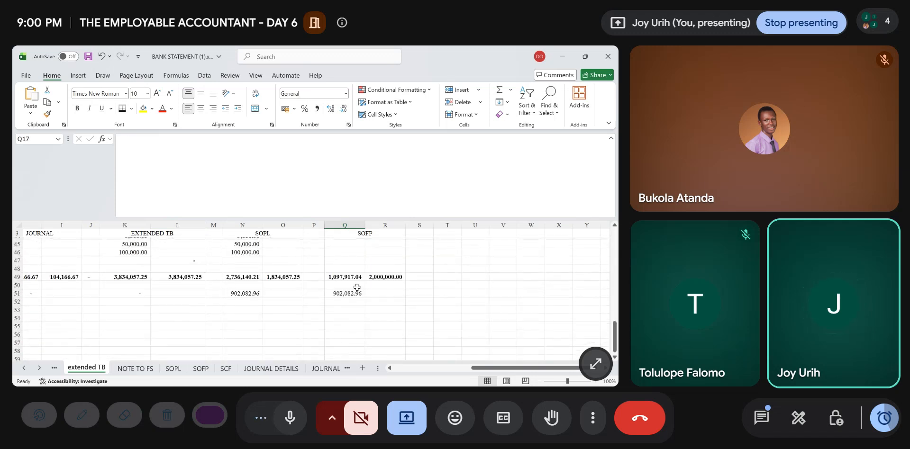
click(375, 311)
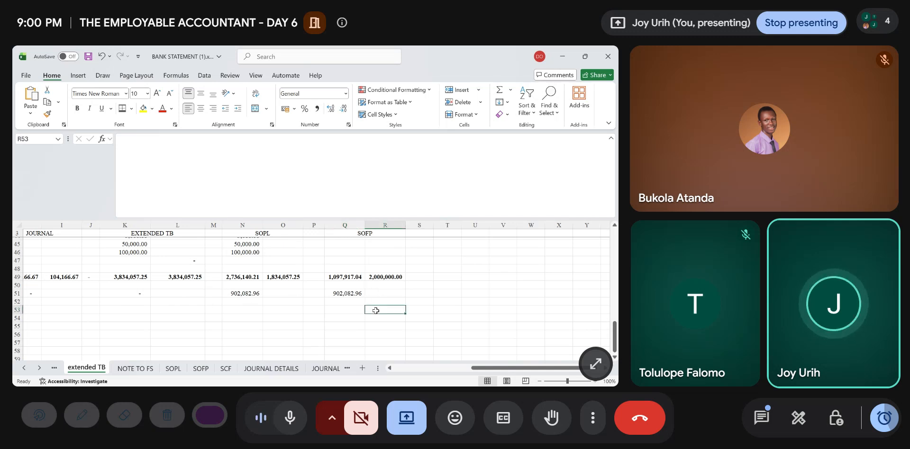
scroll(375, 311, left, 7)
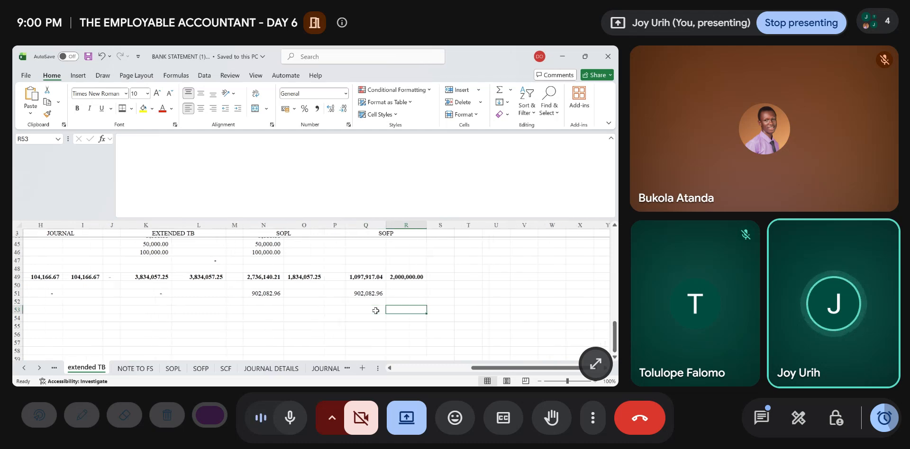
- Review the prepayment entries on the JOURNAL DETAILS and JOURNAL sheets, and return to the extended TB sheet
scroll(375, 311, up, 1)
scroll(376, 311, right, 7)
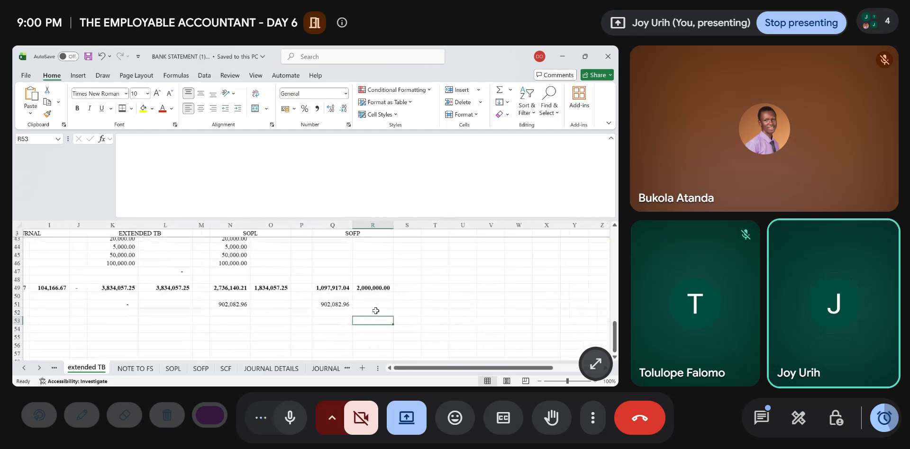
scroll(375, 311, up, 14)
scroll(375, 311, left, 1)
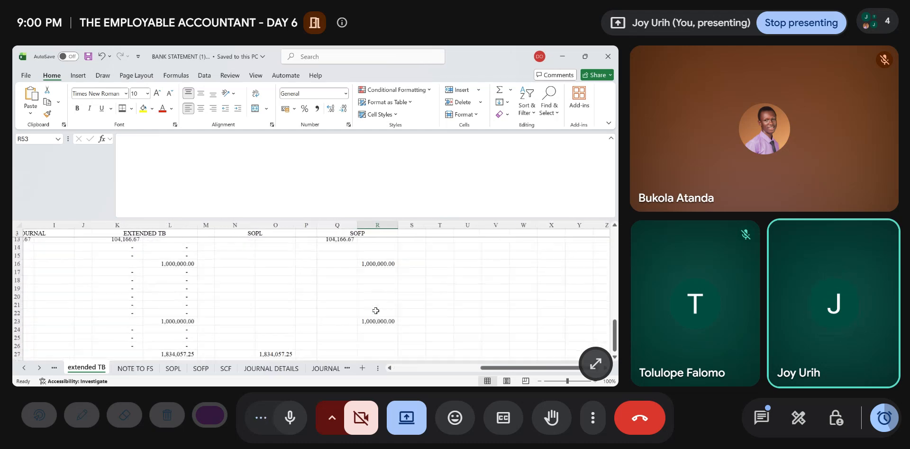
scroll(376, 311, left, 6)
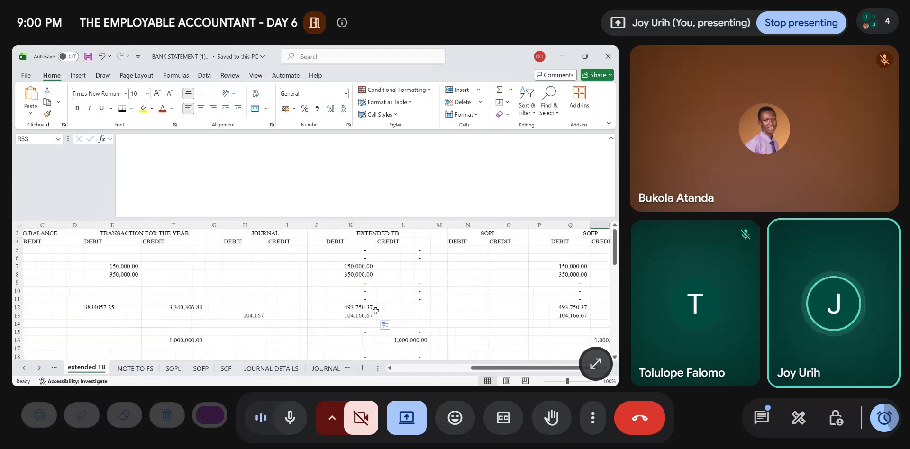
scroll(376, 311, left, 1)
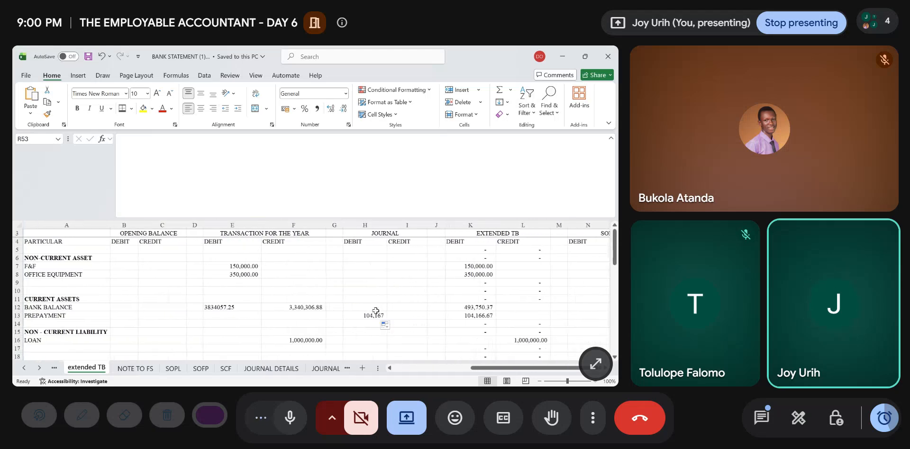
click(326, 368)
click(222, 368)
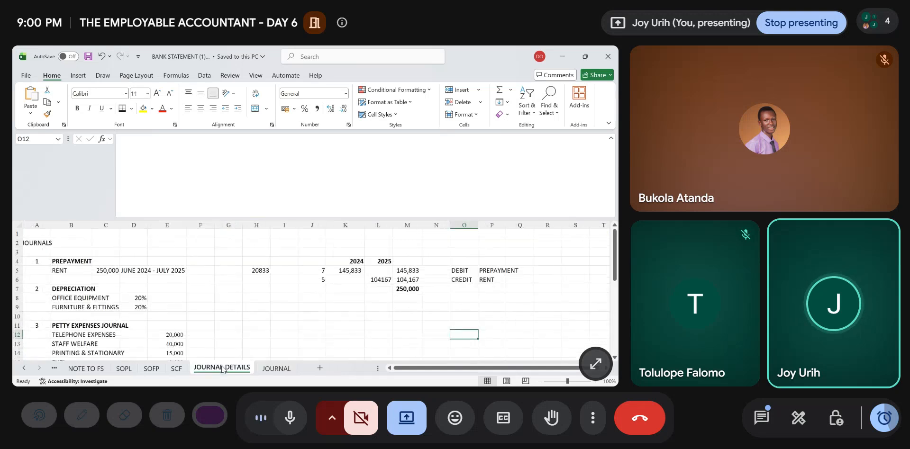
click(280, 372)
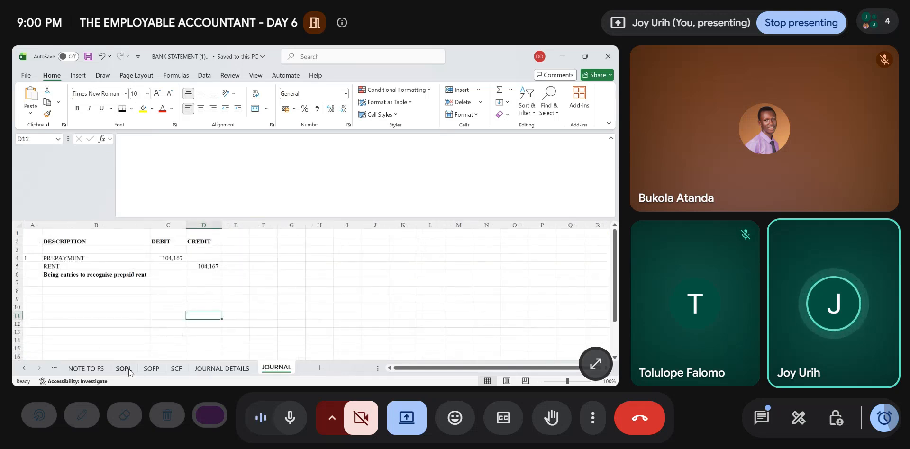
click(54, 369)
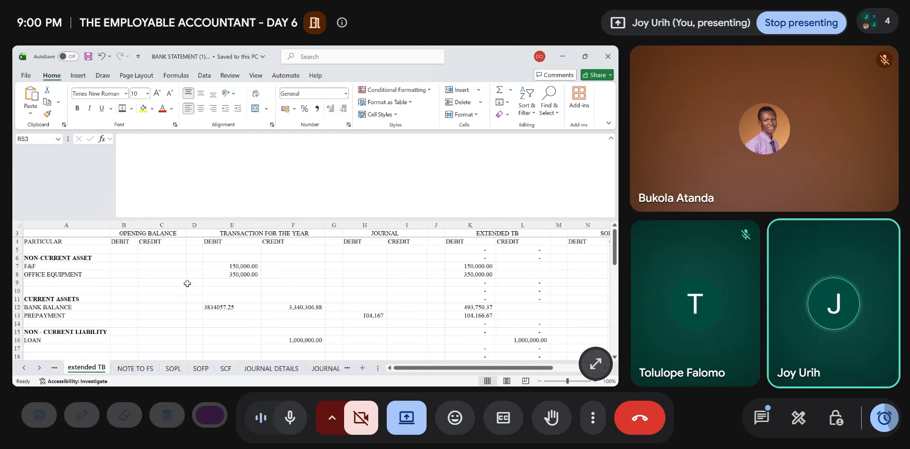
- Review the existing notes on the NOTE TO FS sheet, from REVENUE and OPERATING EXPENSES down to EQUITY
click(133, 369)
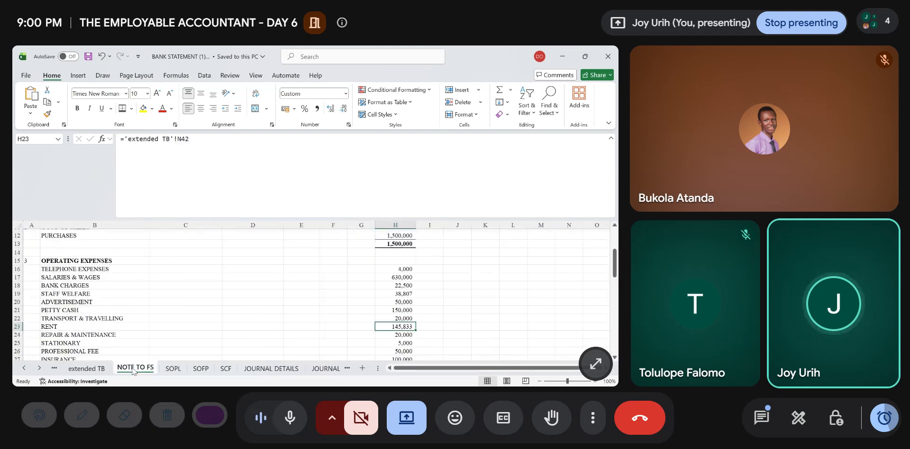
scroll(89, 287, up, 4)
scroll(90, 285, down, 6)
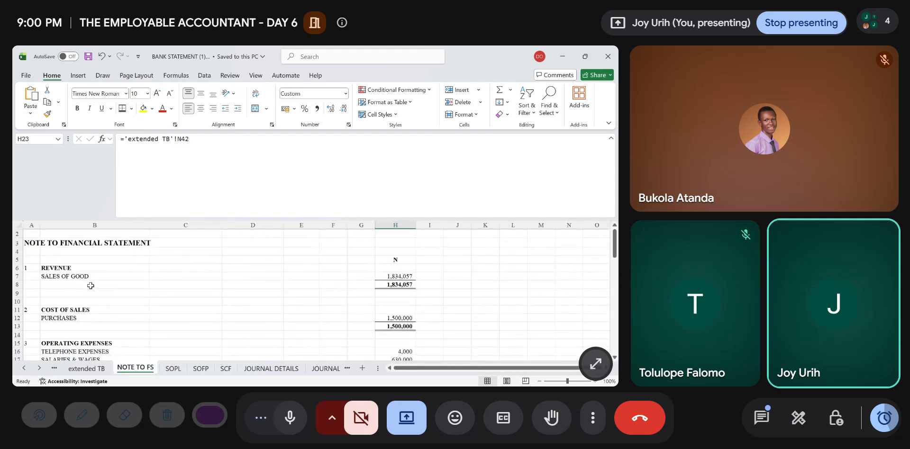
scroll(91, 286, down, 12)
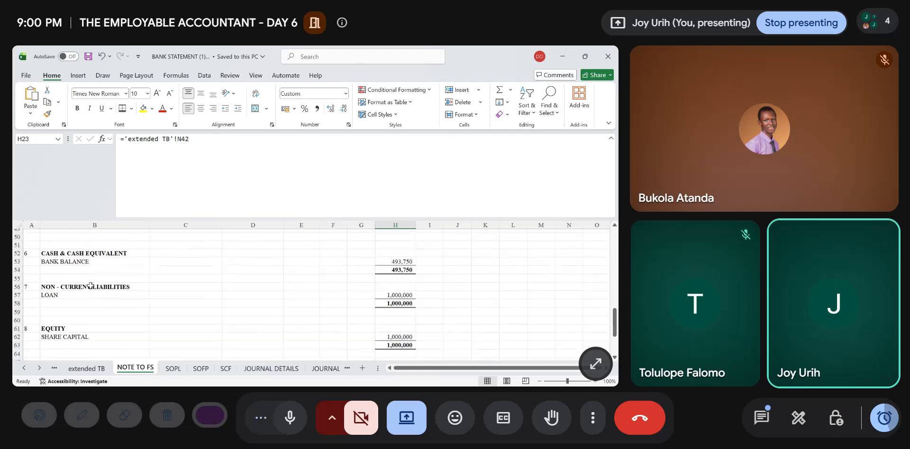
scroll(91, 286, up, 18)
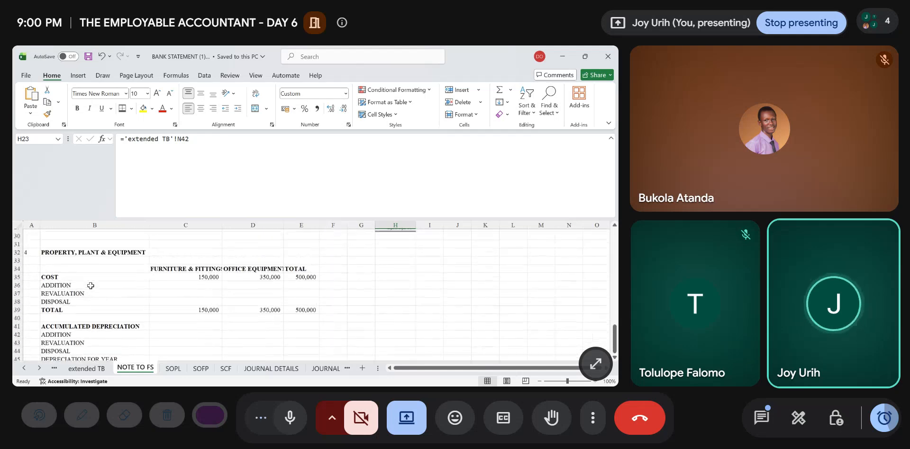
scroll(91, 286, down, 6)
scroll(90, 286, up, 1)
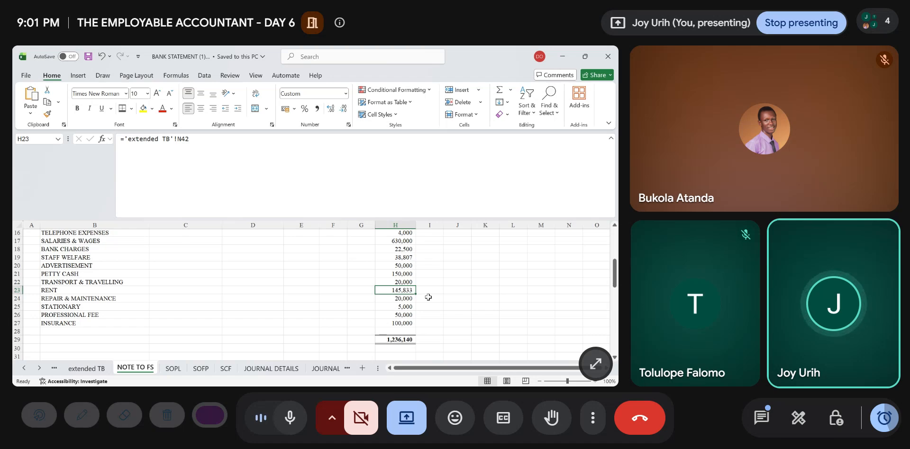
scroll(428, 297, down, 9)
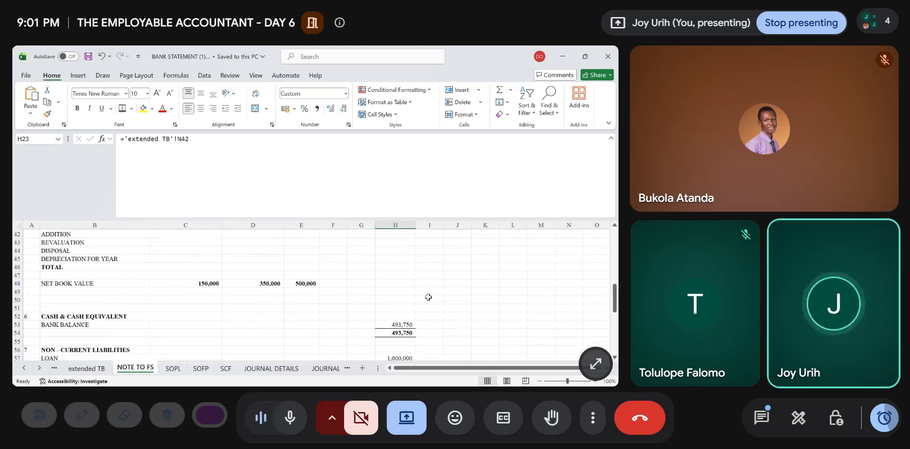
scroll(428, 297, down, 2)
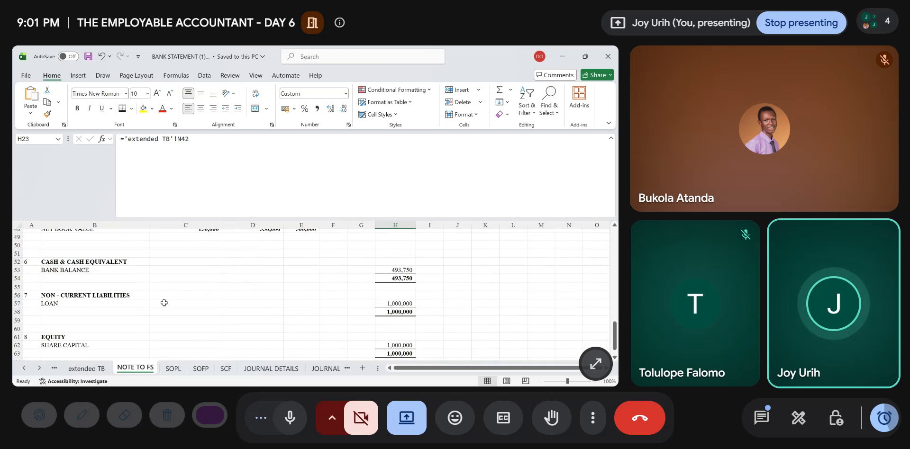
scroll(164, 303, down, 3)
- Start a new note below the EQUITY section by entering note number 9 in A65
click(33, 308)
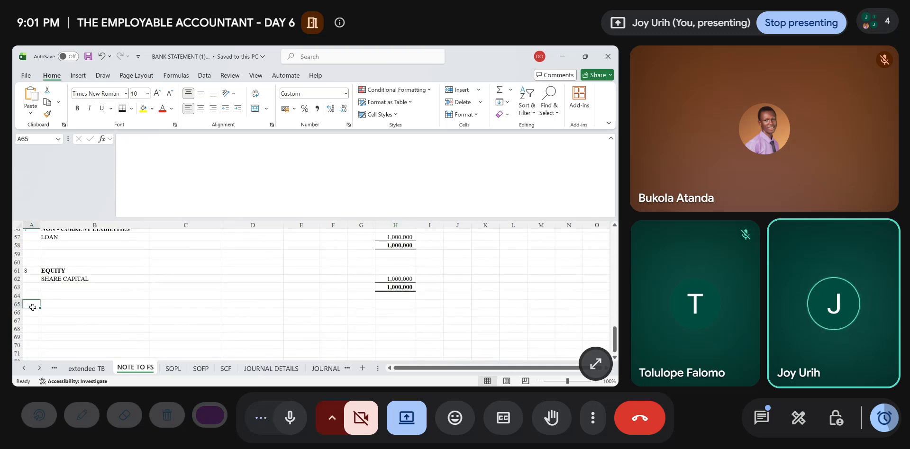
text(9)
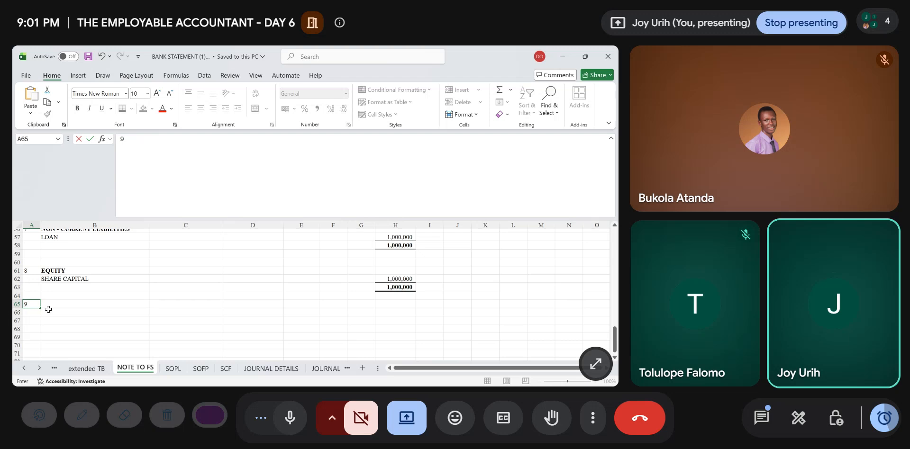
click(62, 305)
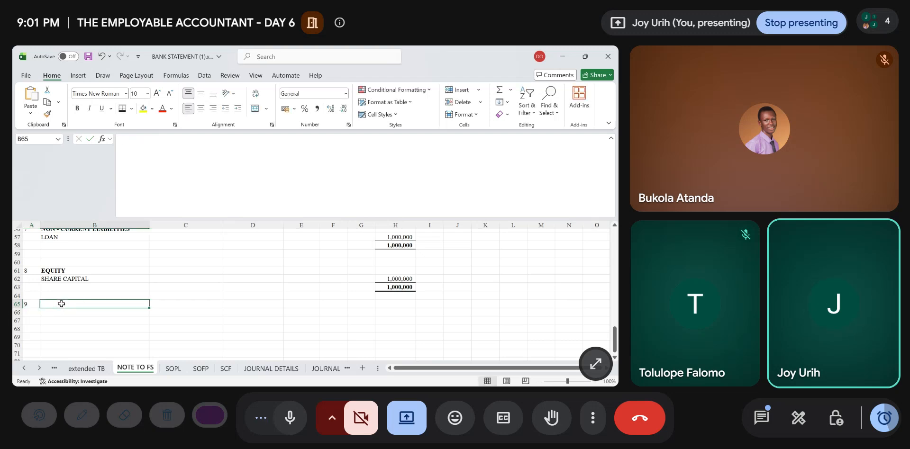
text(CURRENT)
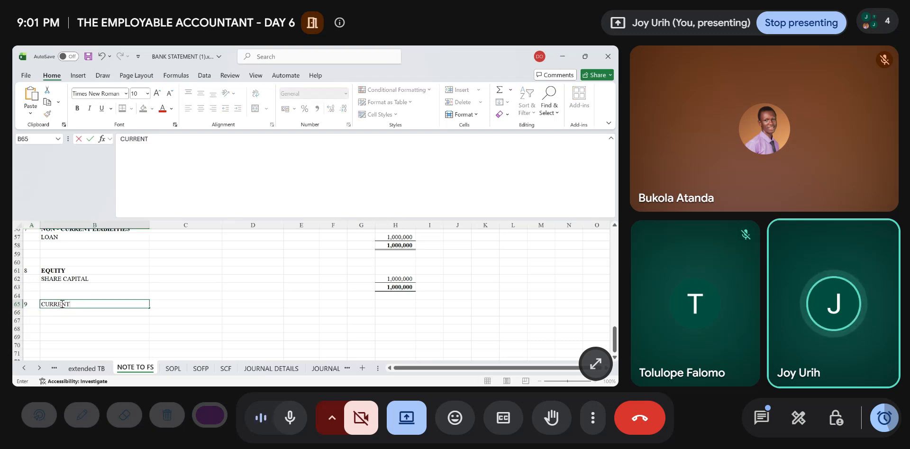
text( ASSES)
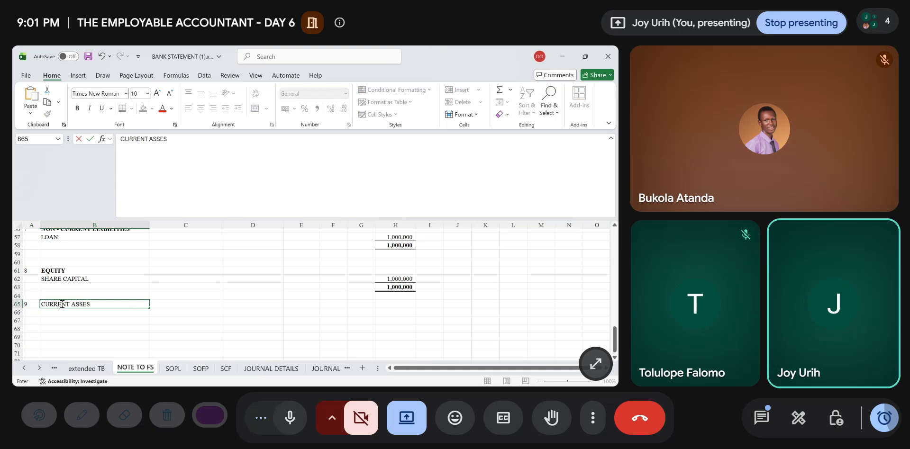
text(T)
key(Return)
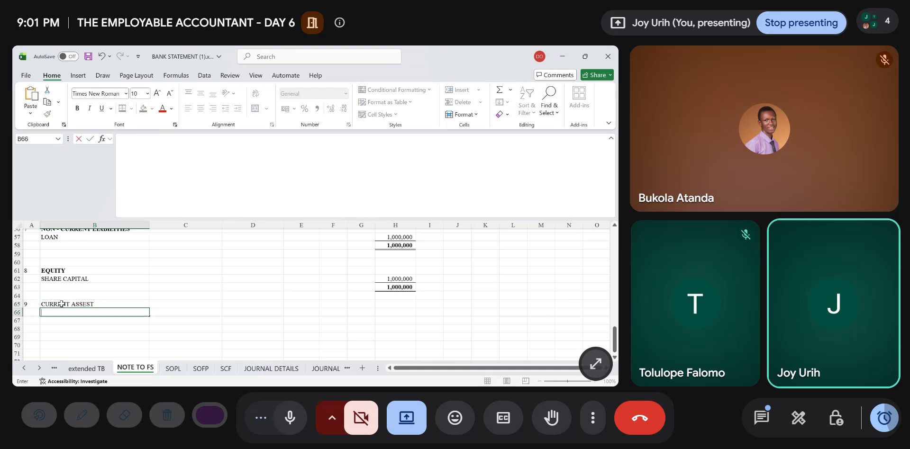
click(61, 303)
key(BackSpace)
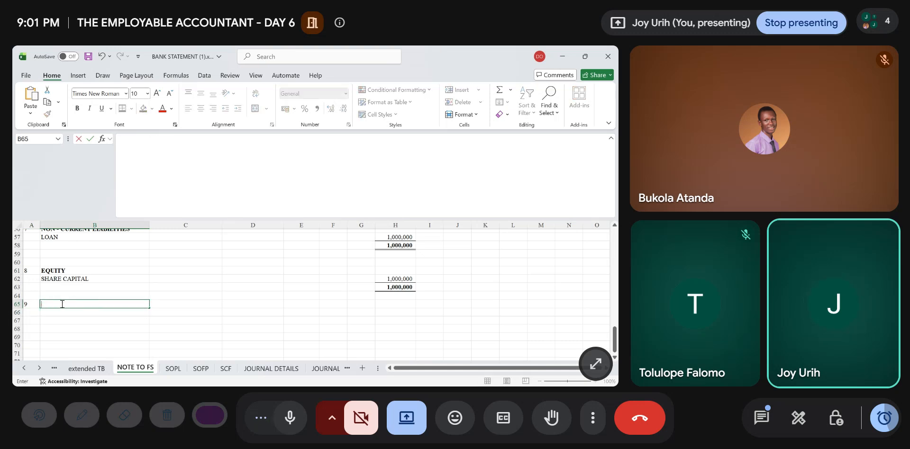
- Enter PREPAYMENT as the heading of note 9 in B65 and PREPAID RENT as its line item in B66
text(PREPA)
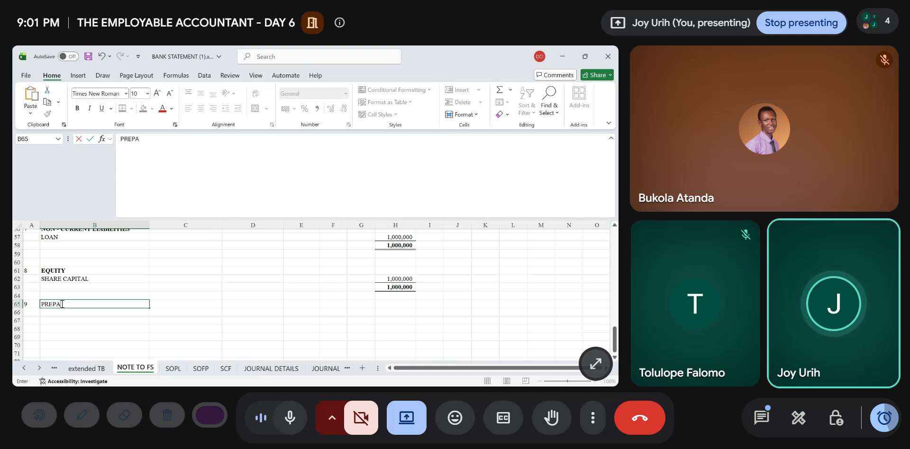
text(YMENT)
key(Return)
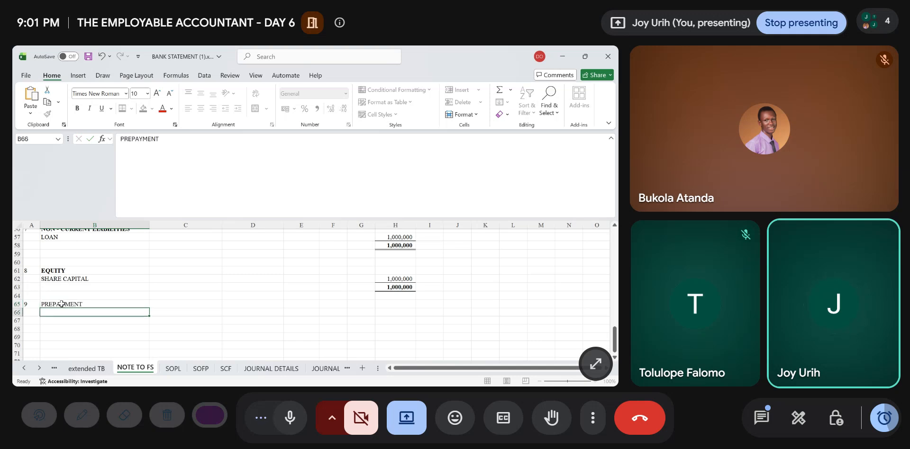
text(PRE)
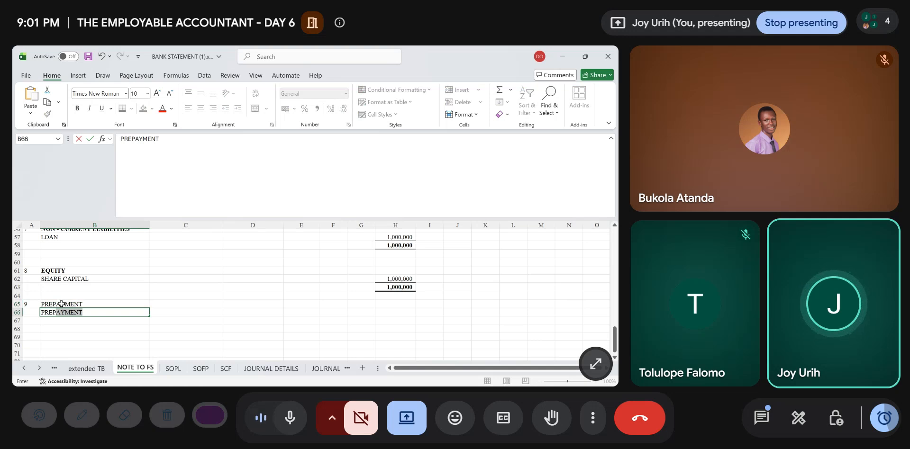
text(PAID )
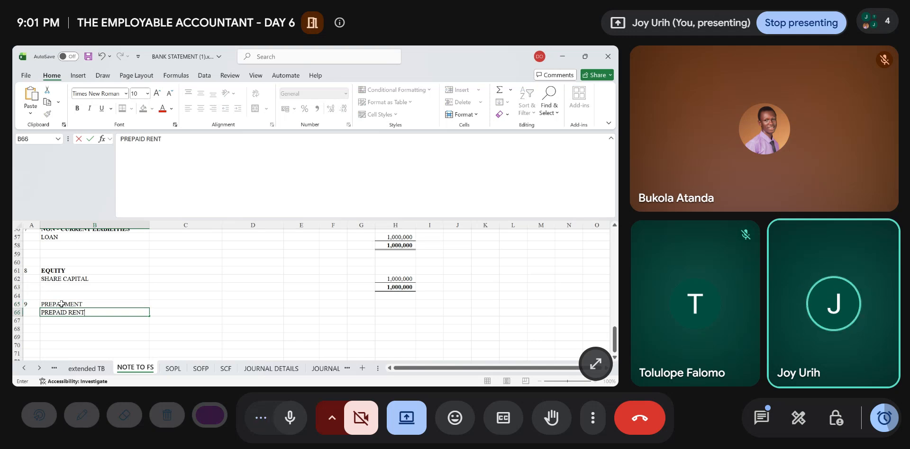
text(RENT)
- Link the PREPAID RENT amount in H66 to the prepayment's SOFP debit balance in Q13 of the extended TB sheet
key(Tab)
key(Tab)
key(Tab)
key(Tab)
key(Tab)
key(Tab)
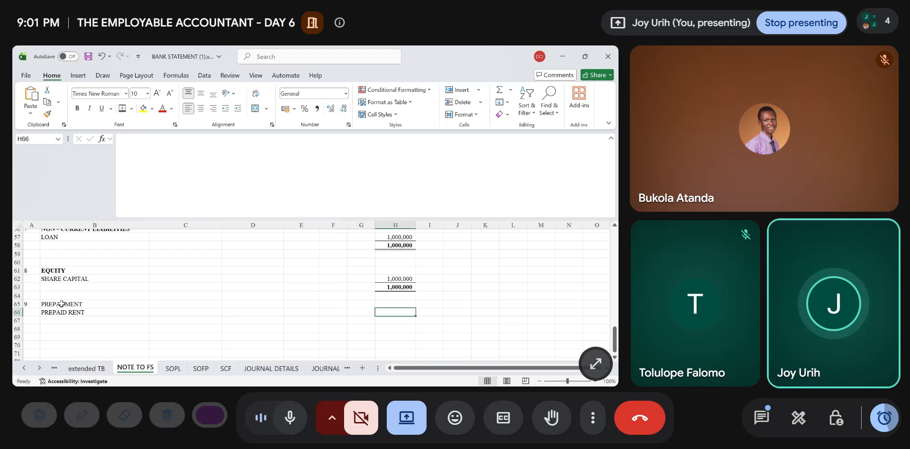
text(=)
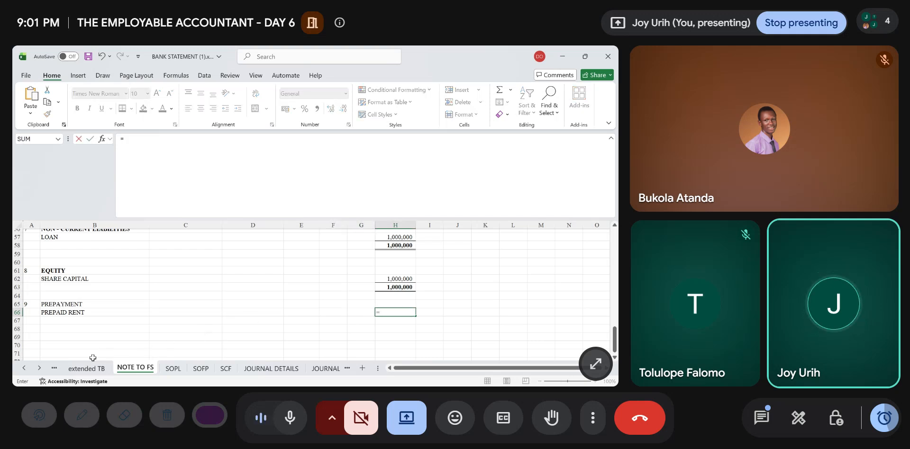
click(86, 369)
scroll(442, 311, up, 1)
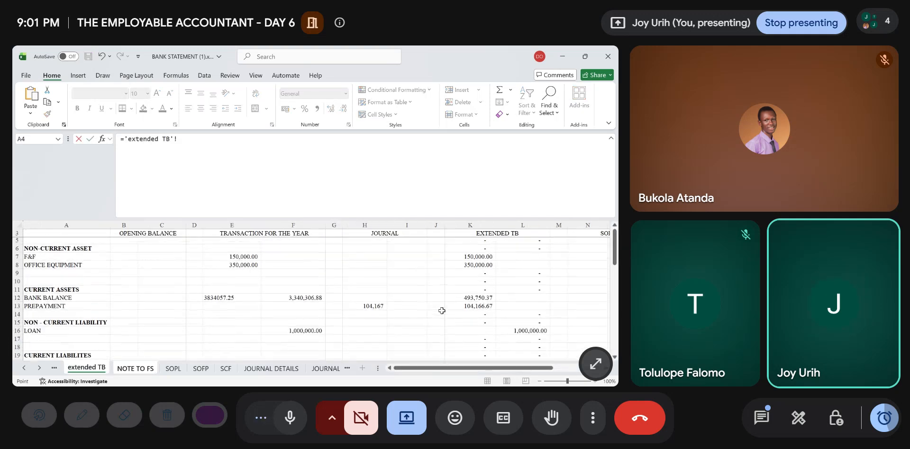
scroll(442, 311, right, 3)
scroll(442, 311, right, 3)
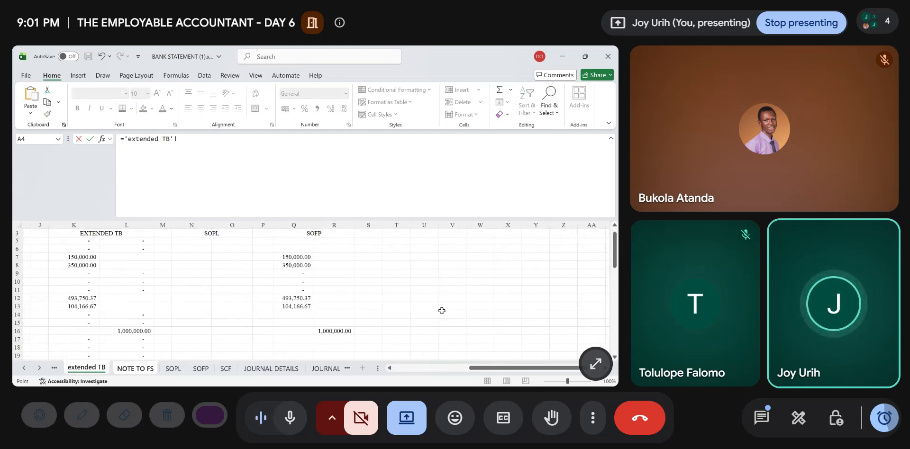
click(290, 306)
key(Return)
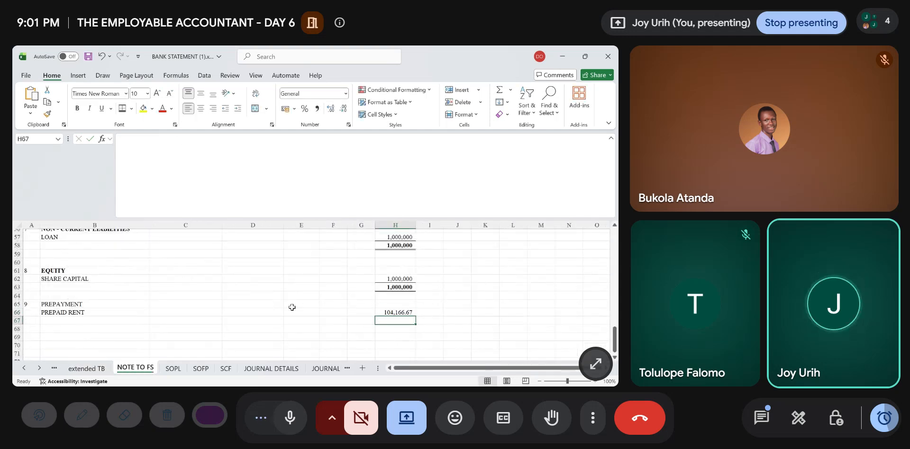
- Total the prepayment note in H67 with =H66 and add borders above and below the total
text(=H66)
key(Return)
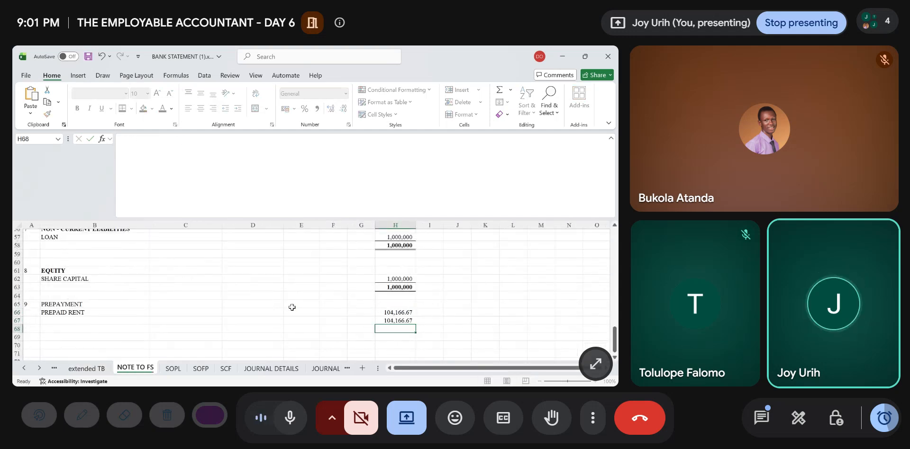
key(Up)
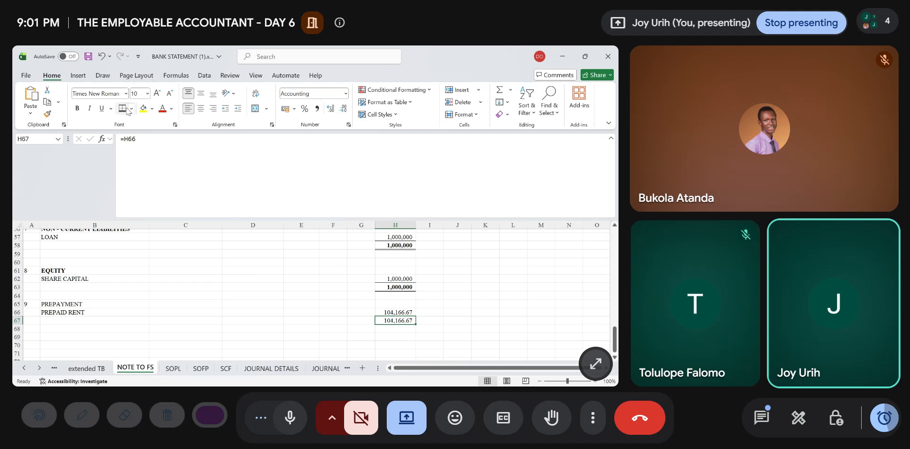
click(388, 338)
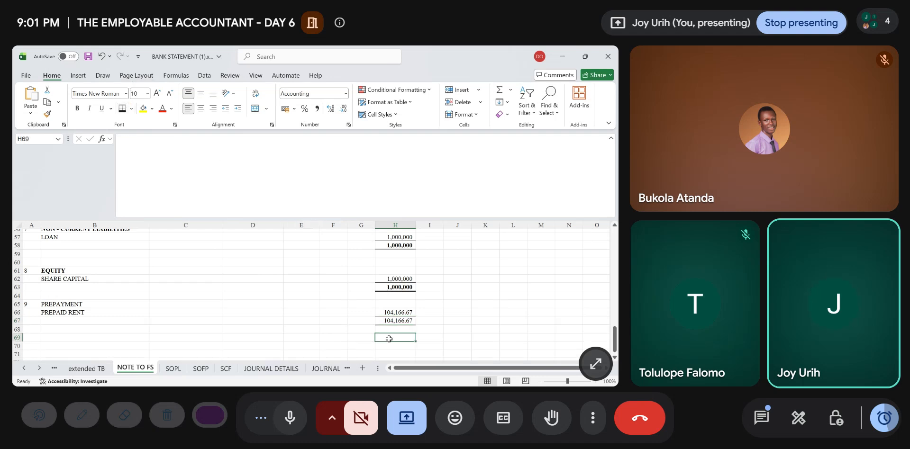
- Make the prepayment total in H67 bold and format H66:H67 to show no decimal places
drag(389, 321, 411, 320)
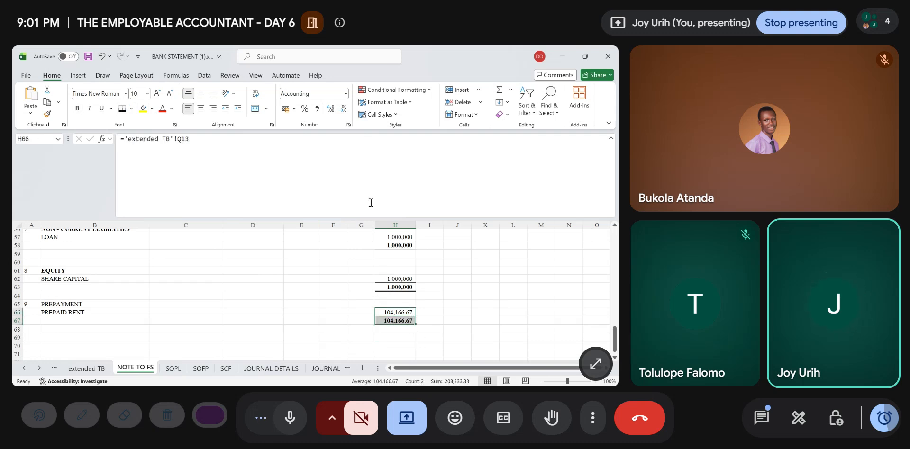
click(341, 109)
click(341, 109)
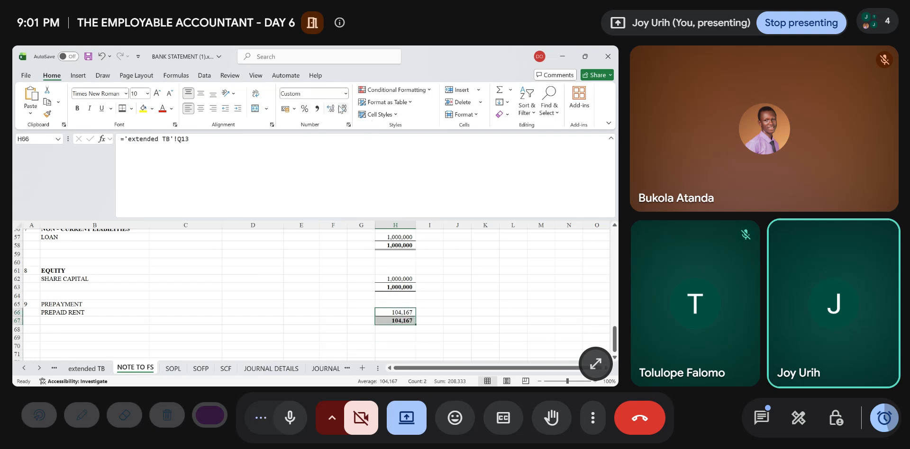
click(290, 360)
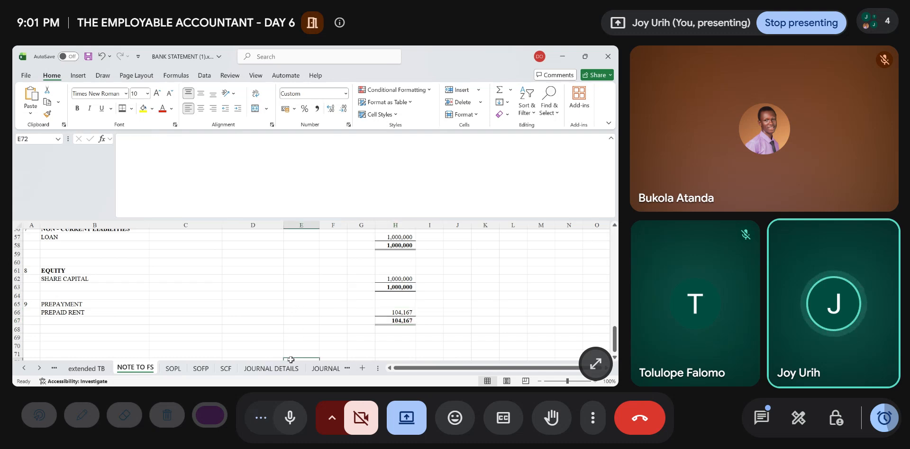
- Check the statement of profit or loss on the SOPL sheet, from REVENUE down to NET LOSS
click(180, 373)
scroll(229, 306, up, 1)
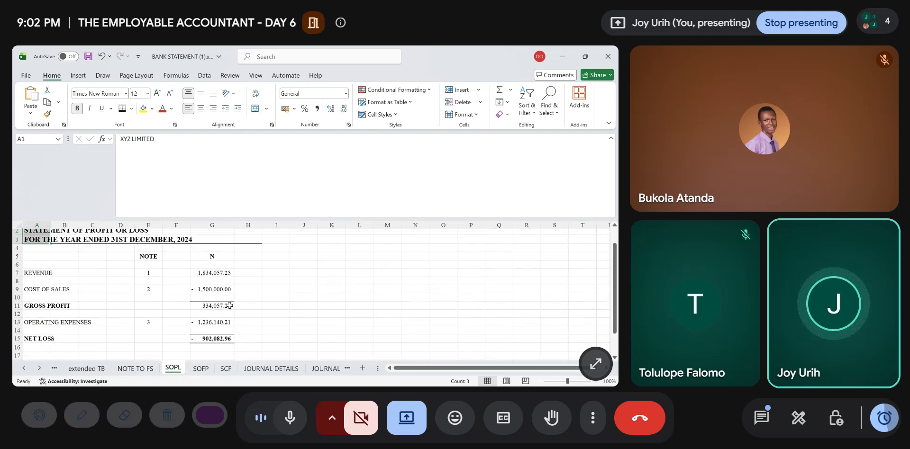
scroll(229, 305, down, 1)
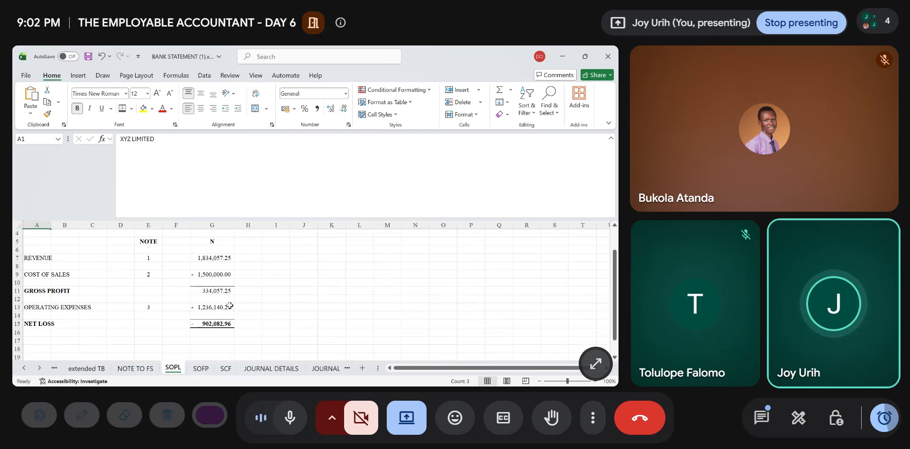
- Insert a blank row 14 on the SOFP sheet directly below the CASH & CASH EQUIVALENT line
click(201, 369)
scroll(195, 299, up, 10)
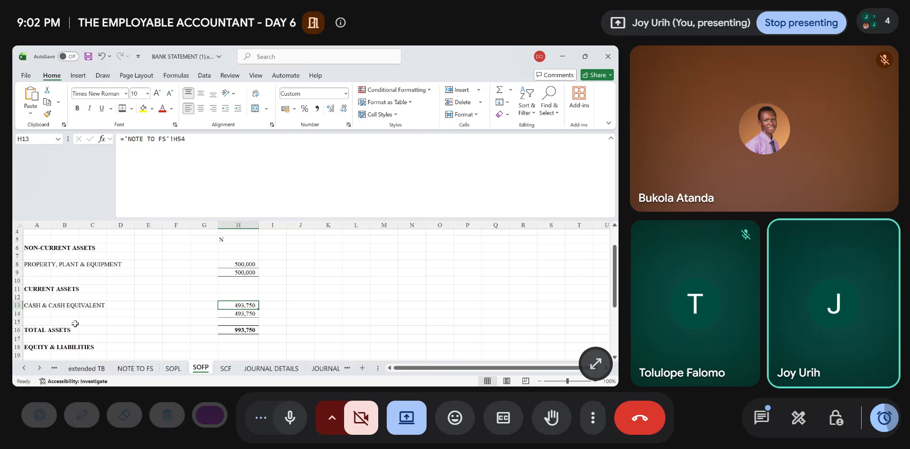
click(75, 322)
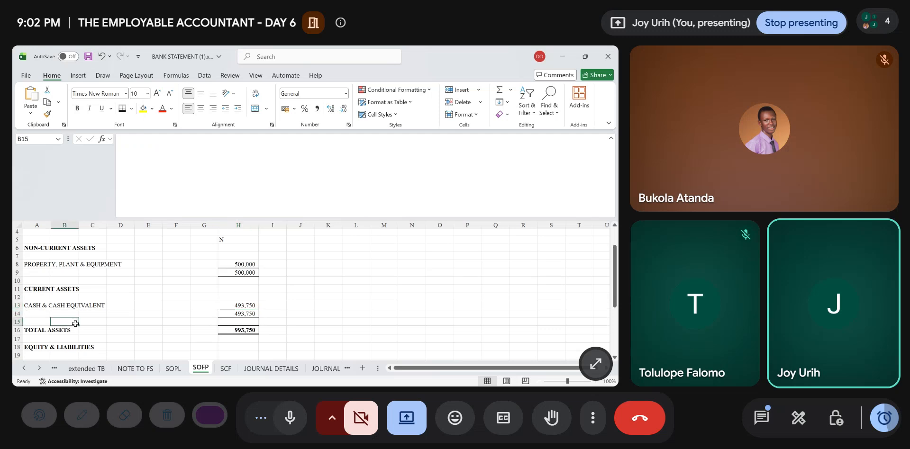
click(14, 313)
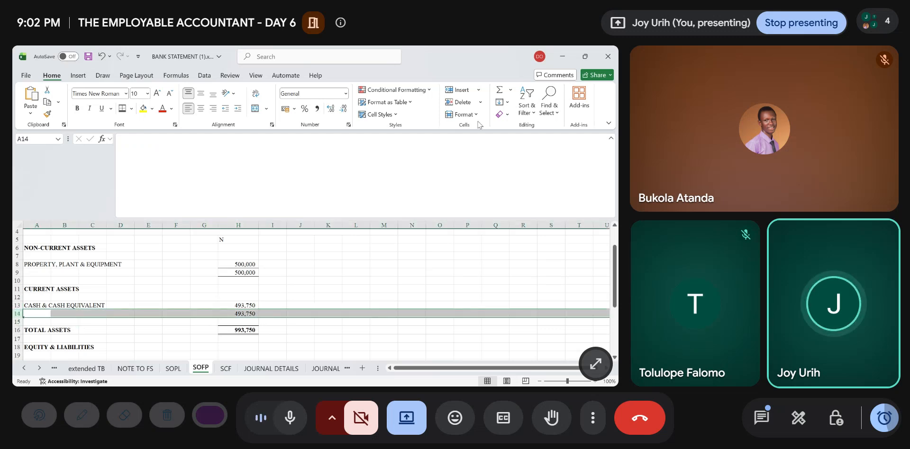
click(462, 89)
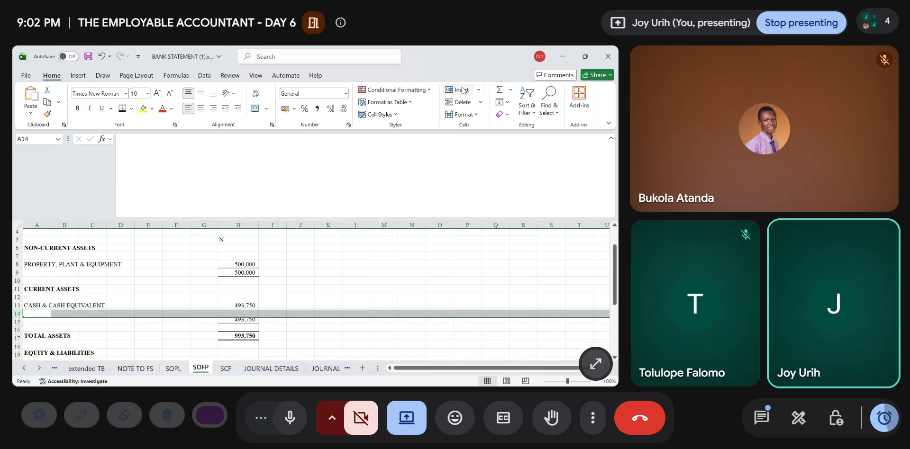
- Enter the label PREPAYMENT in A14 of the SOFP sheet, under CASH & CASH EQUIVALENT
click(44, 313)
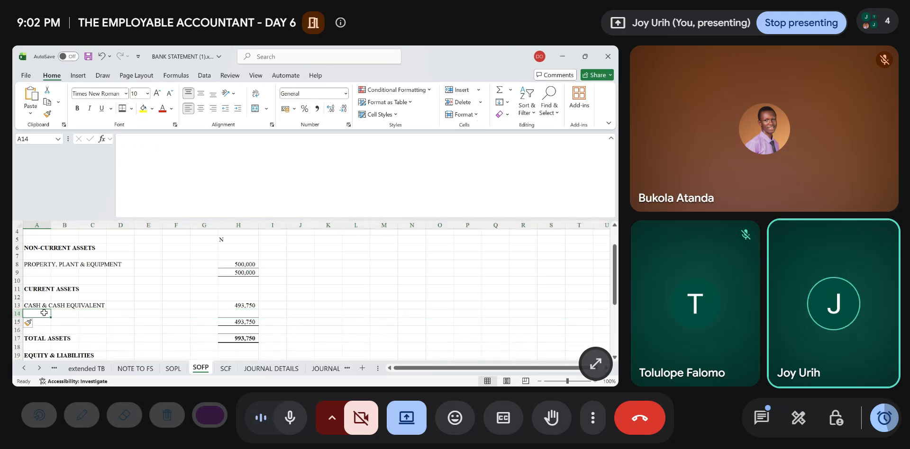
text(PREP)
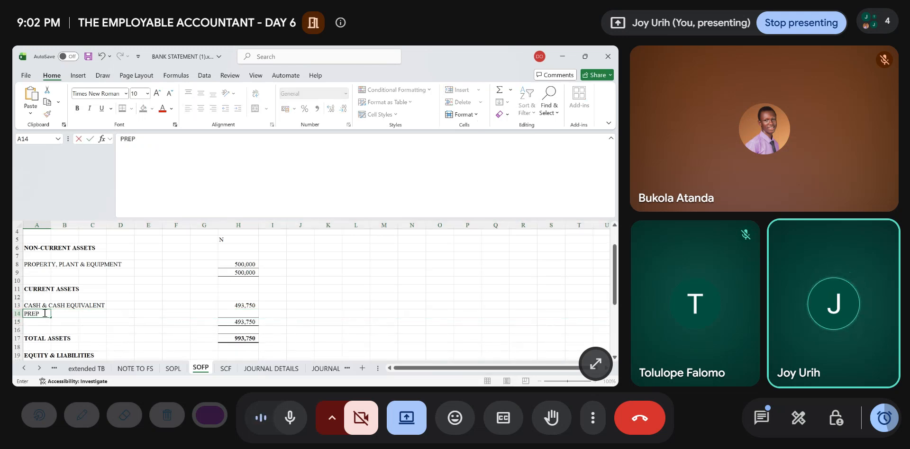
text(AYMENT)
- Link the PREPAYMENT amount in H14 to the prepayment note total with ='NOTE TO FS'!H67
key(Right)
key(Right)
key(Right)
key(Right)
key(Right)
key(Right)
key(Right)
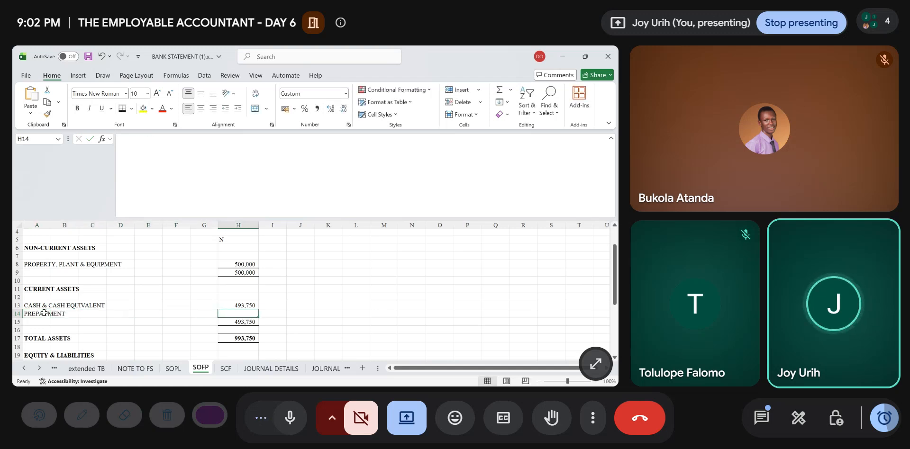
text(=)
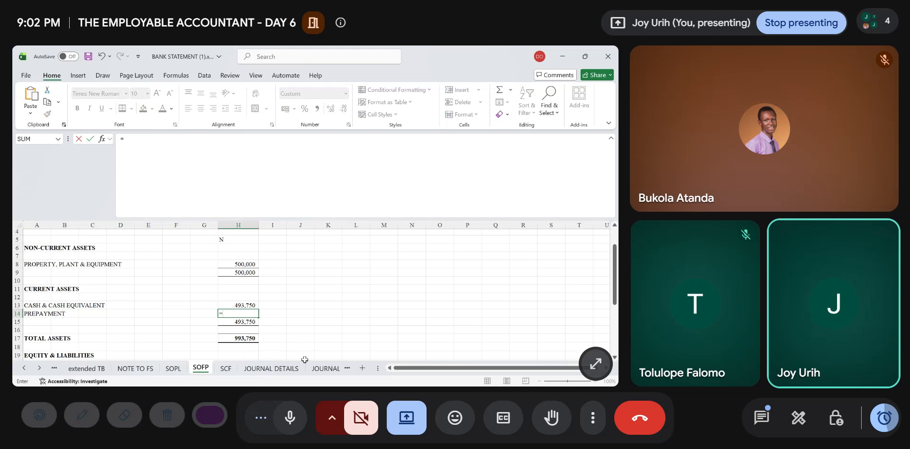
click(123, 367)
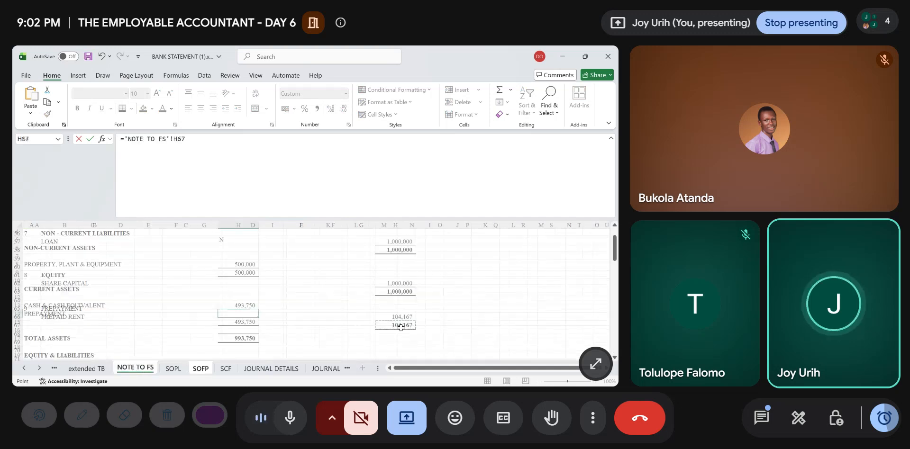
key(Return)
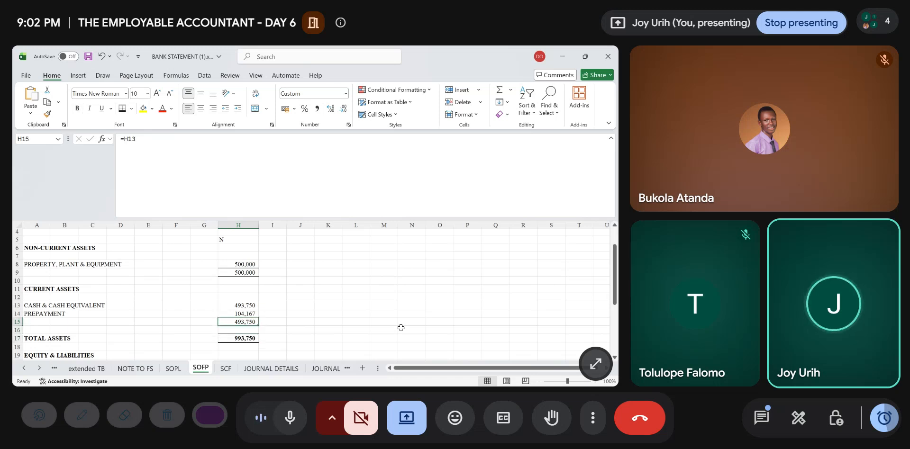
- Replace the current assets total in H15 with a SUM formula covering H13:H14
text(=SUM()
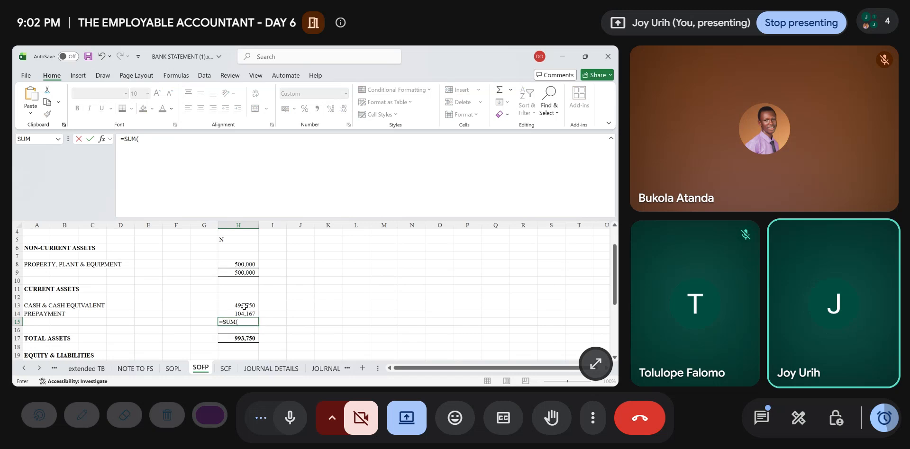
drag(244, 307, 245, 314)
key(Return)
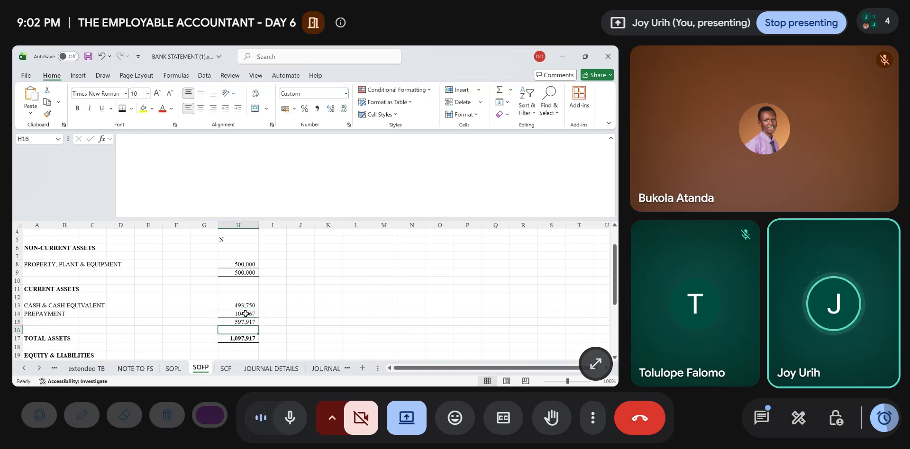
- Compare TOTAL ASSETS with TOTAL EQUITY & LIABILITIES on the SOFP sheet and save the workbook
scroll(245, 314, down, 5)
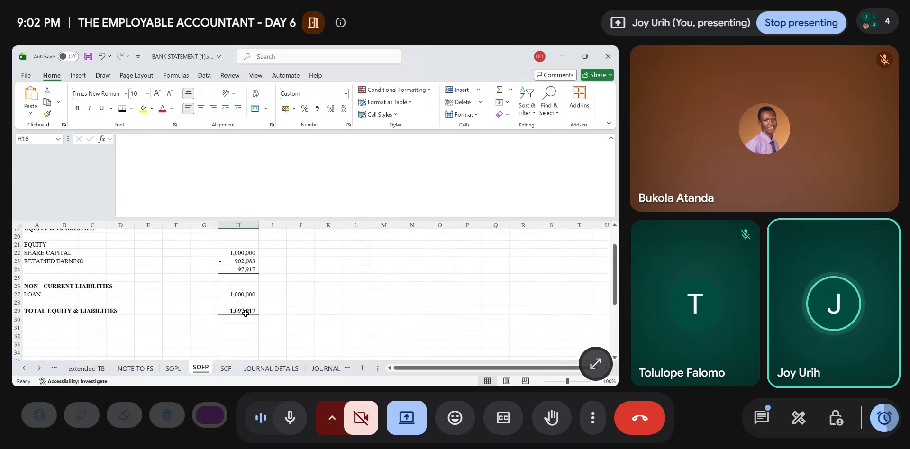
scroll(245, 314, up, 3)
scroll(235, 269, down, 4)
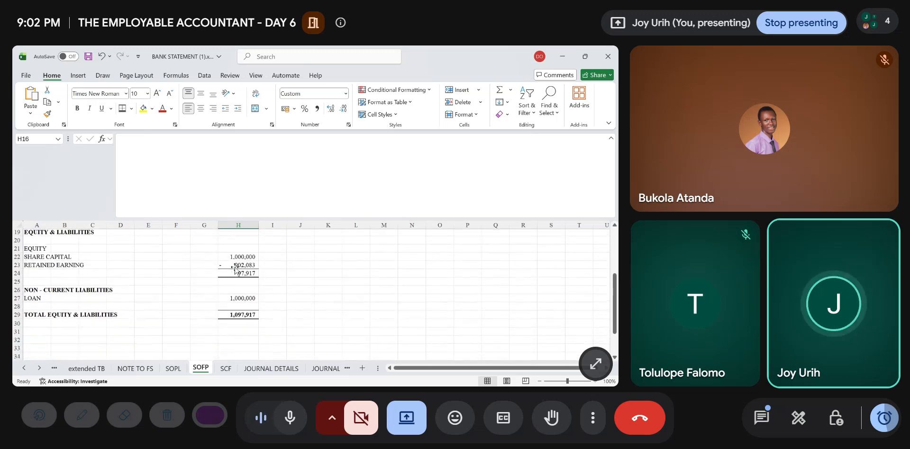
scroll(235, 269, up, 1)
scroll(236, 269, down, 1)
scroll(236, 269, up, 4)
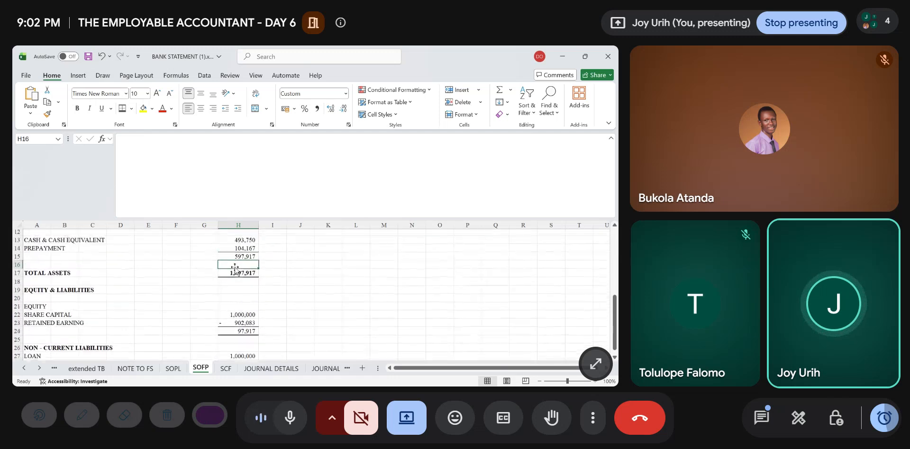
scroll(236, 269, down, 7)
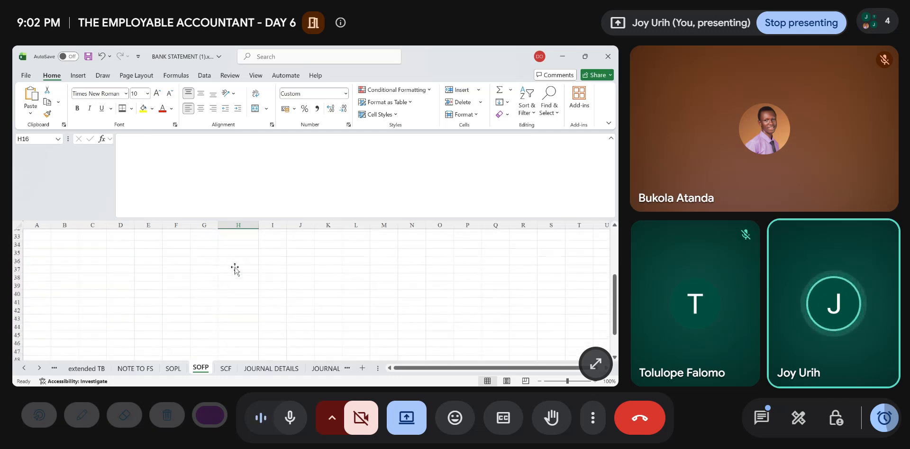
scroll(235, 269, up, 2)
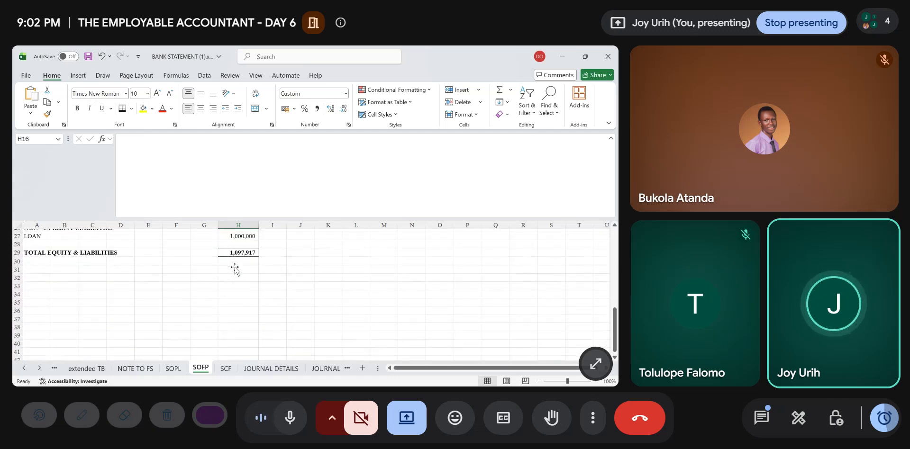
scroll(236, 269, up, 4)
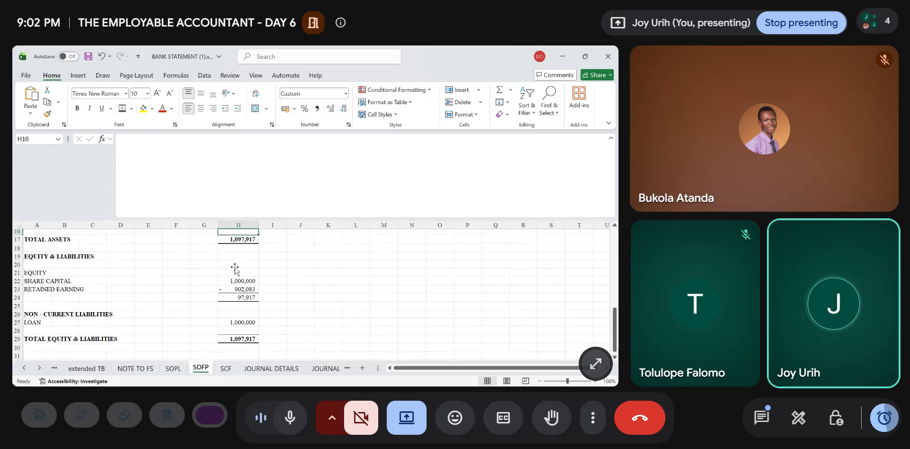
scroll(235, 269, up, 4)
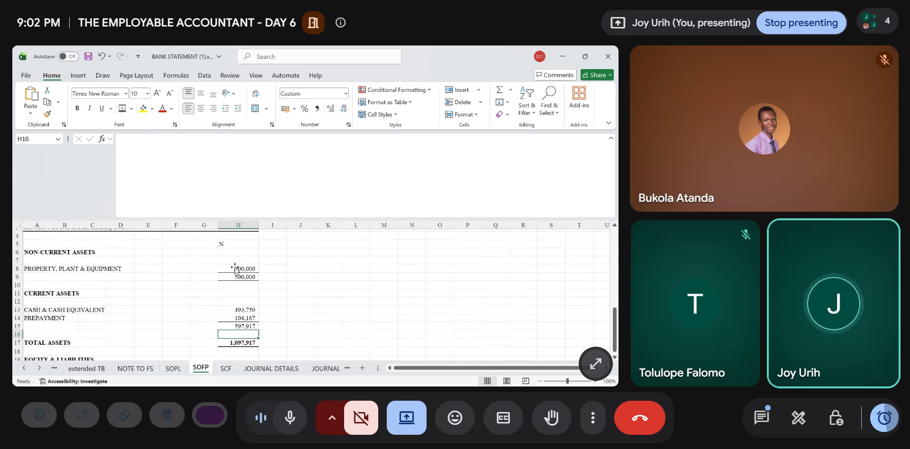
scroll(236, 269, down, 6)
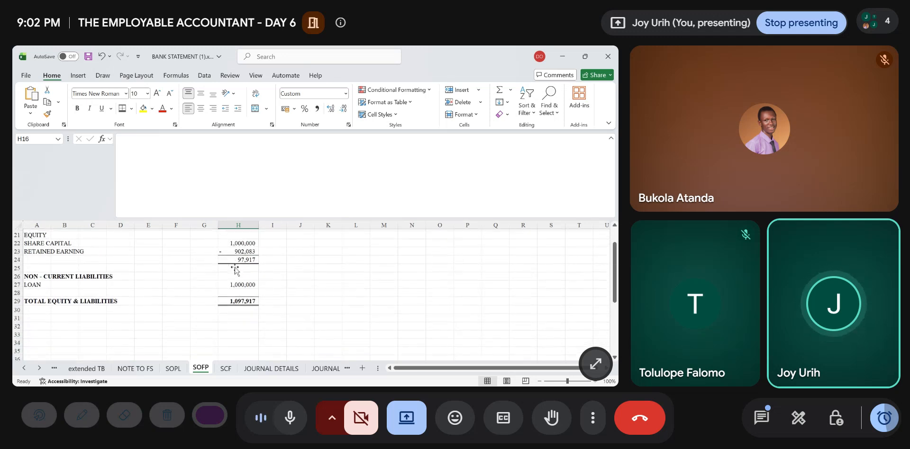
key(ctrl+s)
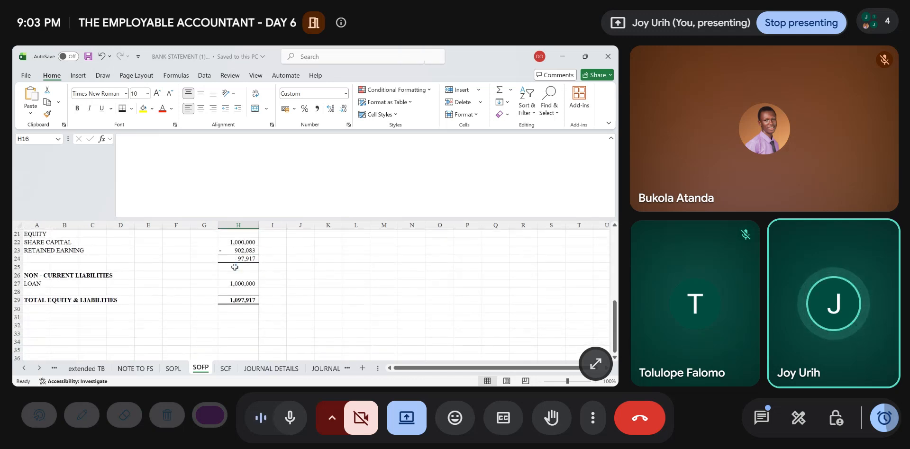
- Open the JOURNAL DETAILS sheet and go to the DEPRECIATION entry, journal 2
click(271, 369)
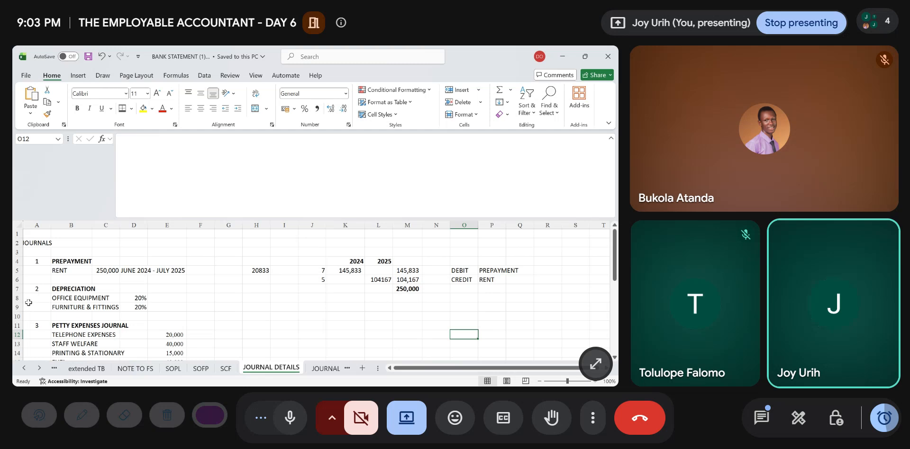
click(44, 293)
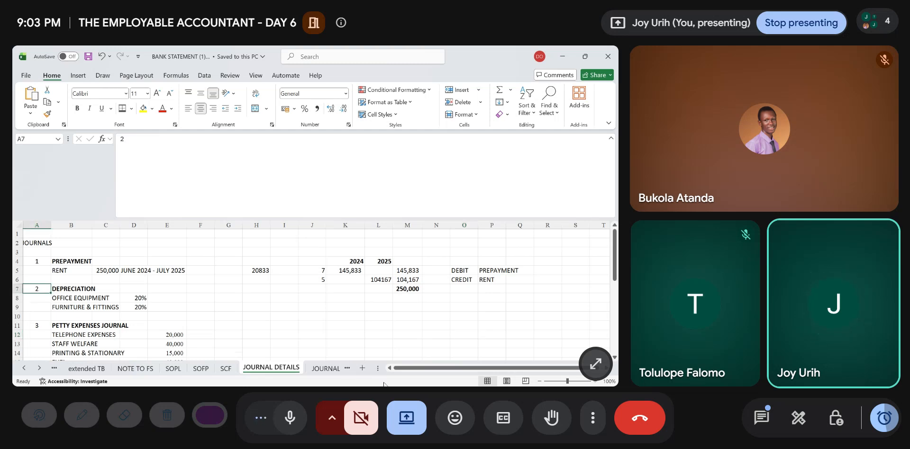
click(469, 381)
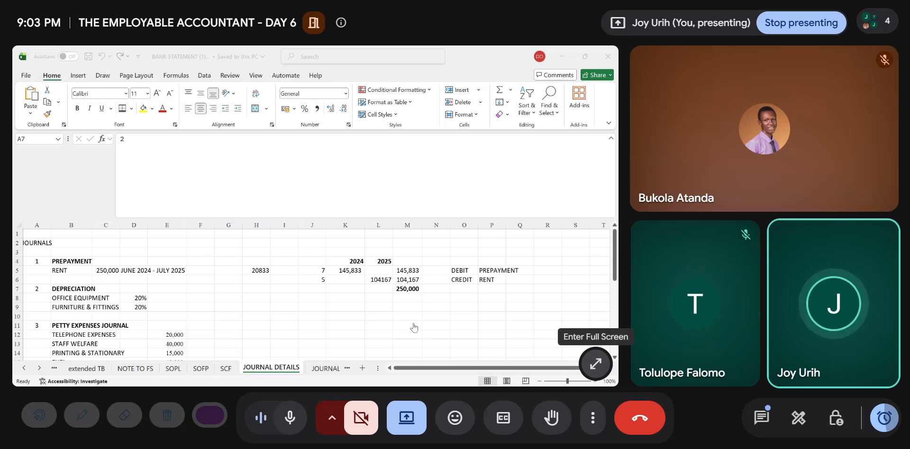
key(alt+Tab)
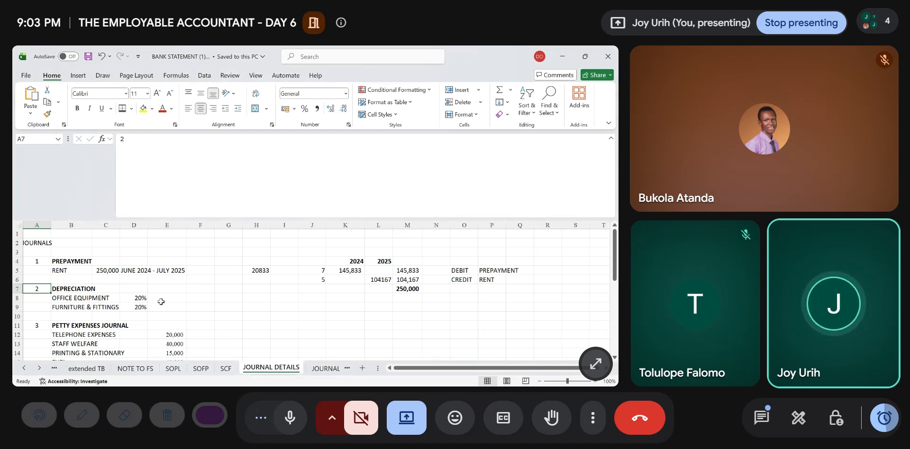
- Switch to the Google Meet call, check the list of people in the meeting, and close the list
key(alt+Tab)
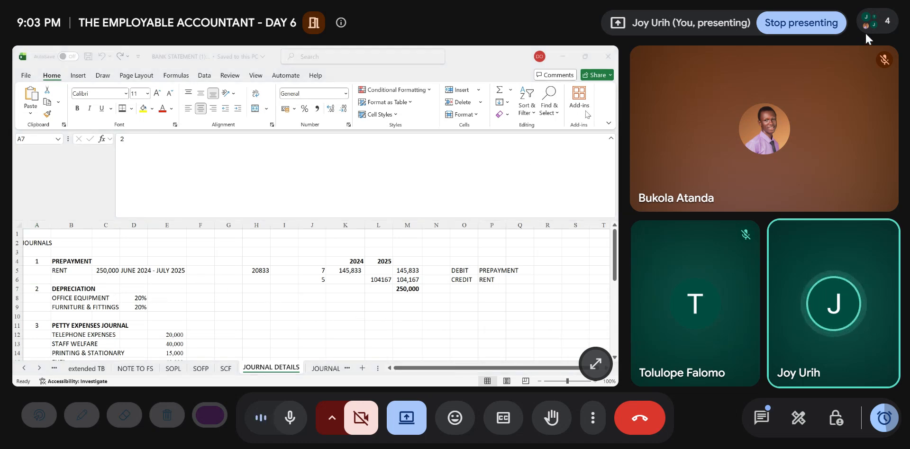
click(894, 24)
click(783, 256)
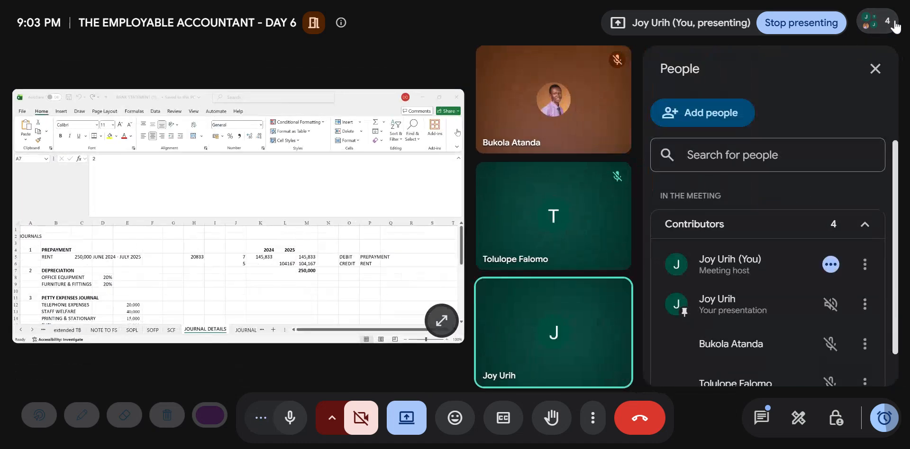
scroll(802, 326, down, 1)
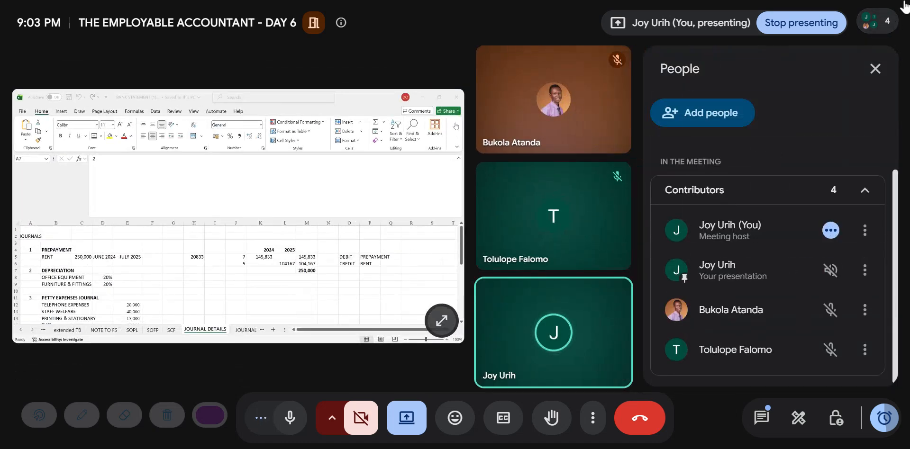
click(880, 23)
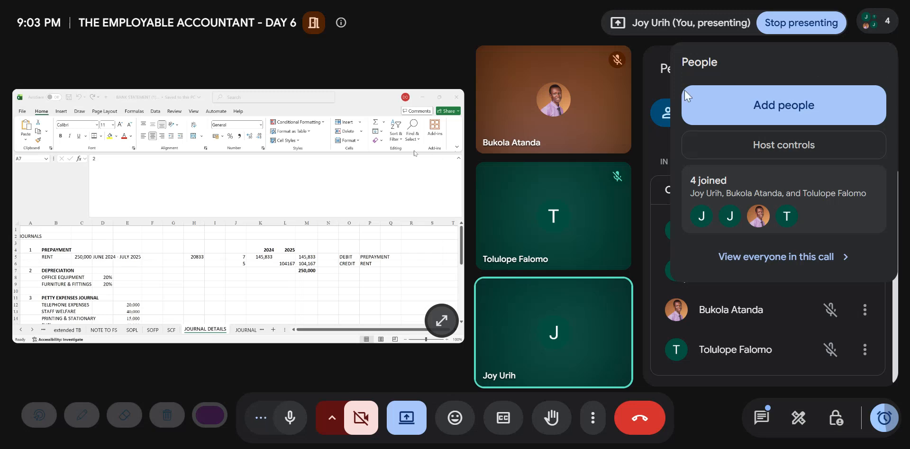
key(Escape)
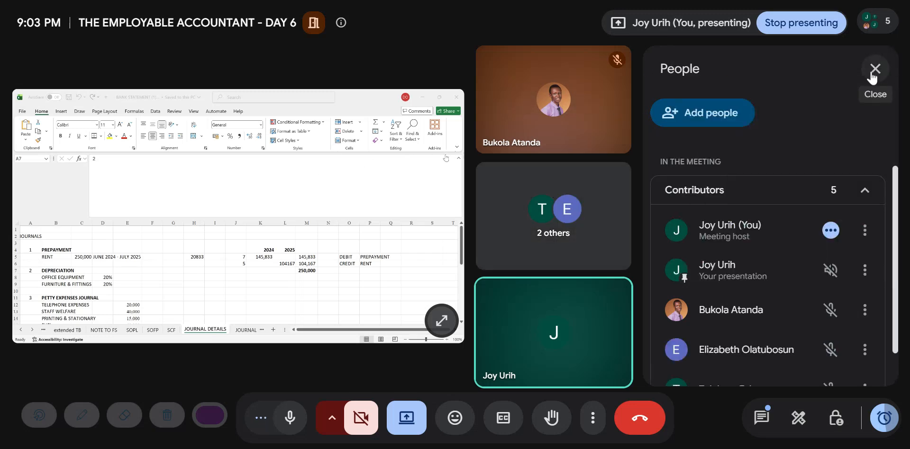
click(875, 68)
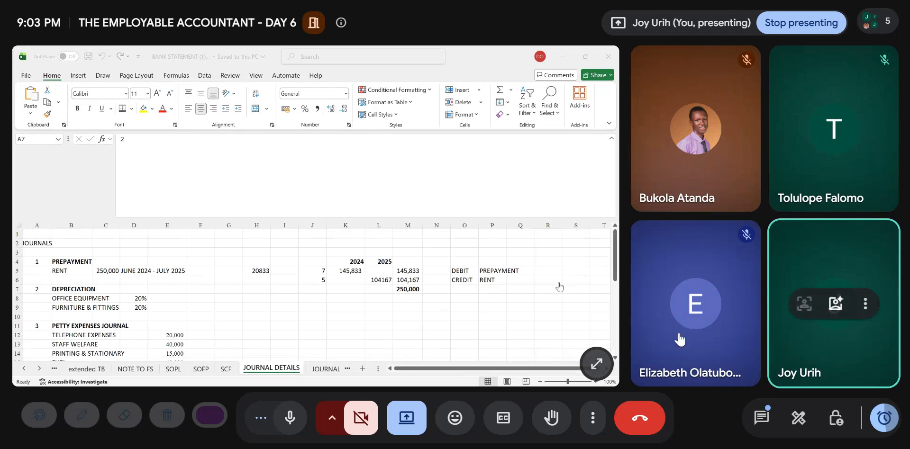
- Return to the Excel workbook and check the depreciation rates on JOURNAL DETAILS against the PROPERTY, PLANT & EQUIPMENT note on NOTE TO FS
key(alt+Tab)
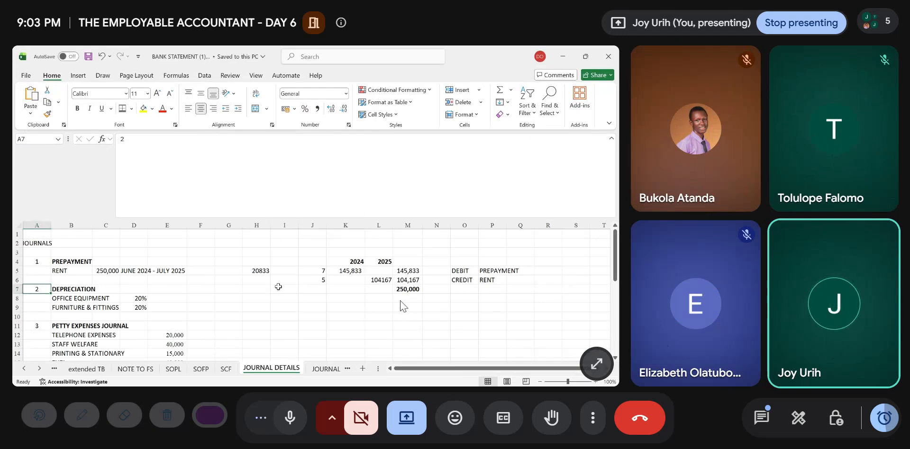
click(160, 299)
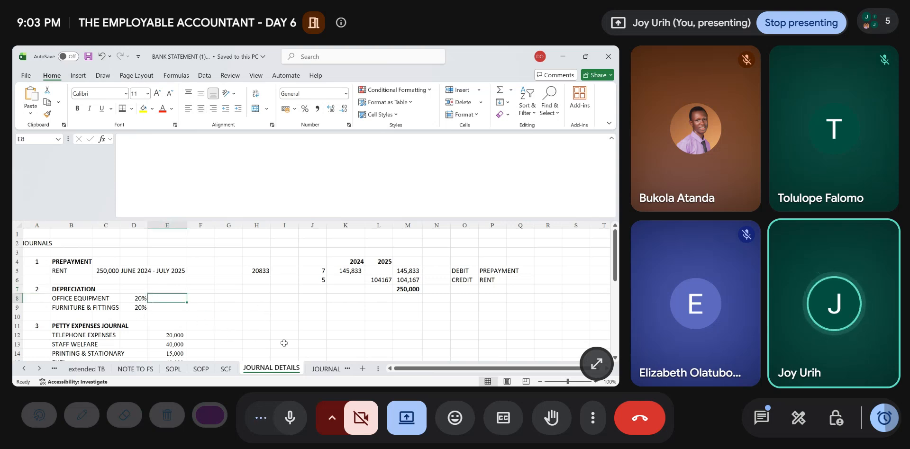
click(133, 369)
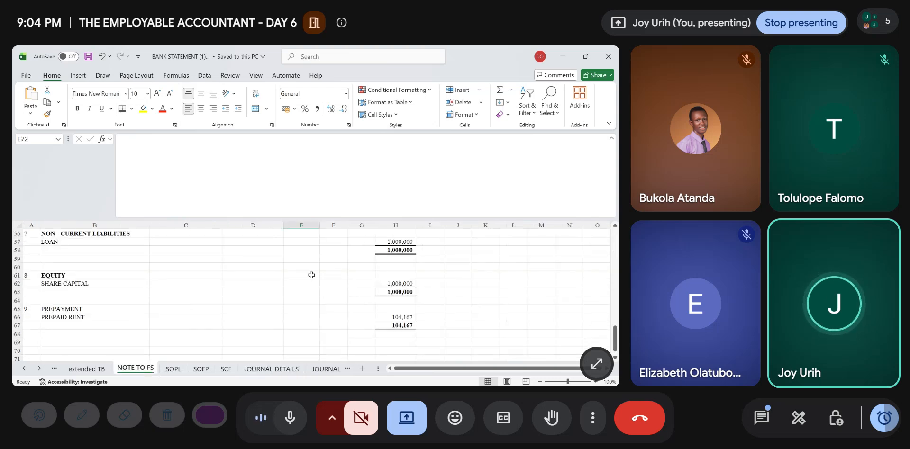
scroll(299, 275, up, 7)
scroll(312, 275, up, 4)
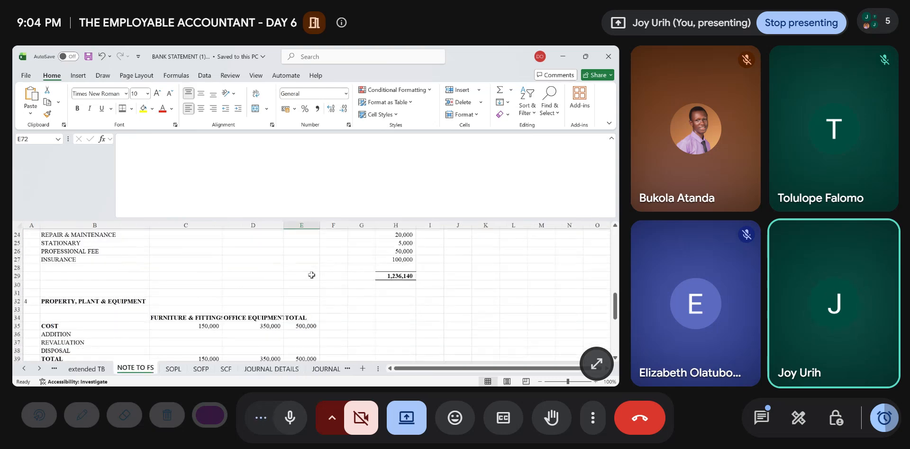
scroll(312, 275, down, 3)
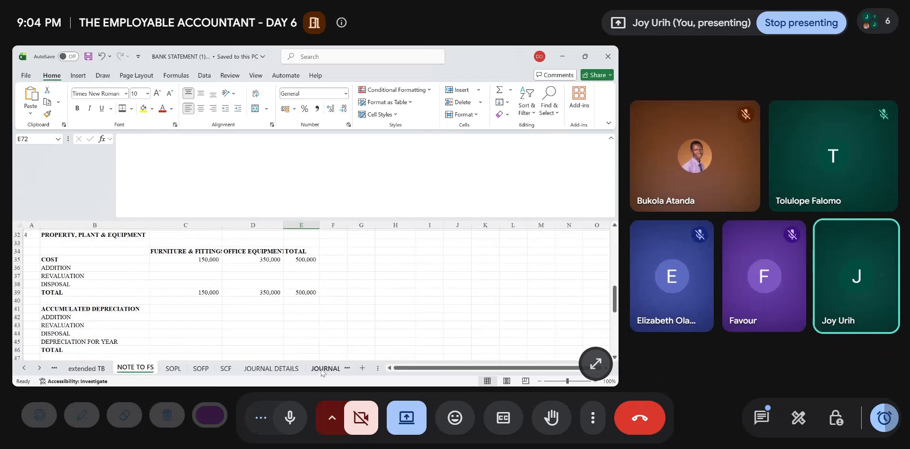
click(271, 369)
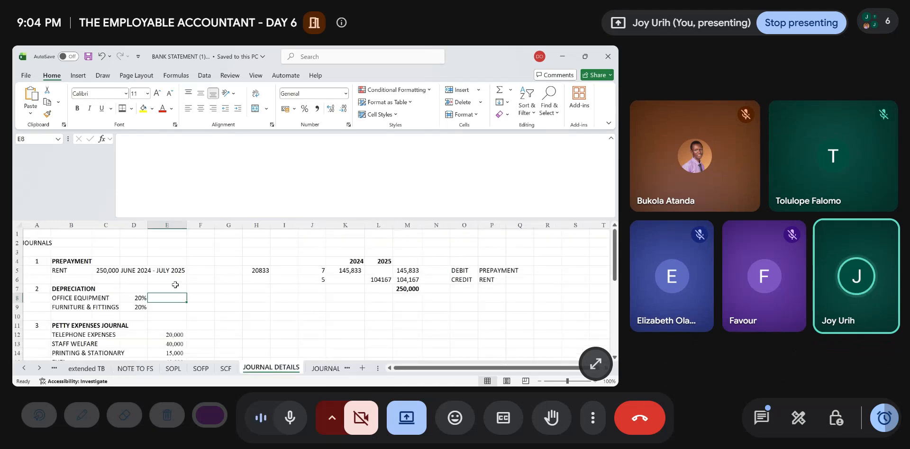
click(134, 369)
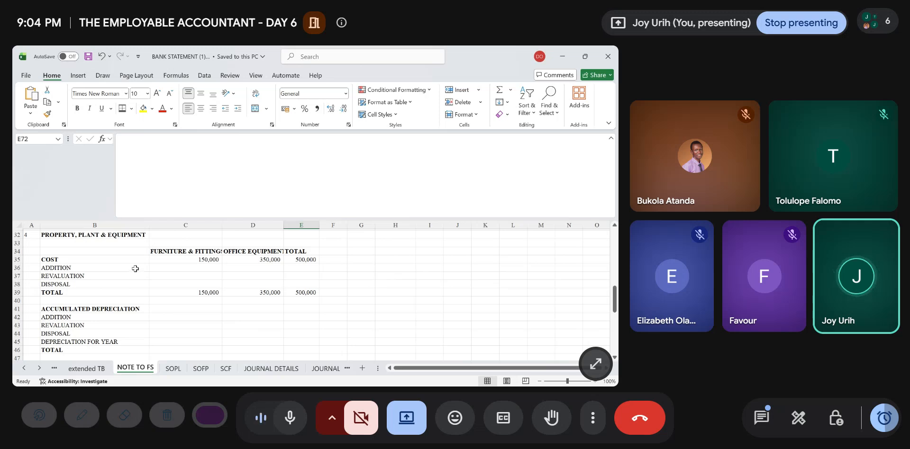
click(197, 260)
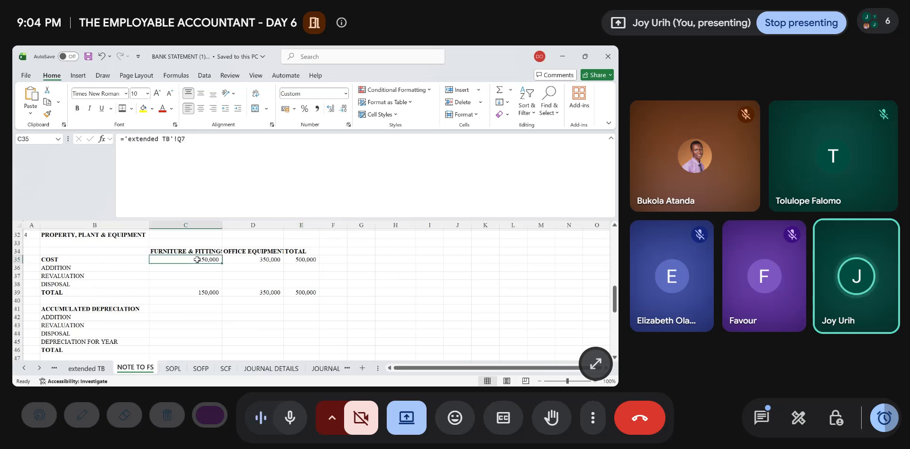
- On JOURNAL DETAILS, enter the asset costs beside the depreciation rates: 350000 for OFFICE EQUIPMENT in E8 and 150000 for FURNITURE & FITTINGS in E9
key(ctrl+c)
key(alt)
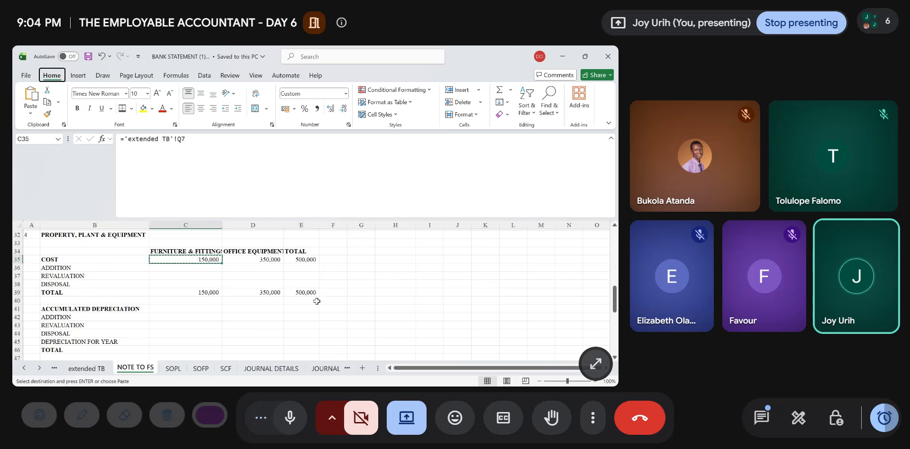
click(284, 370)
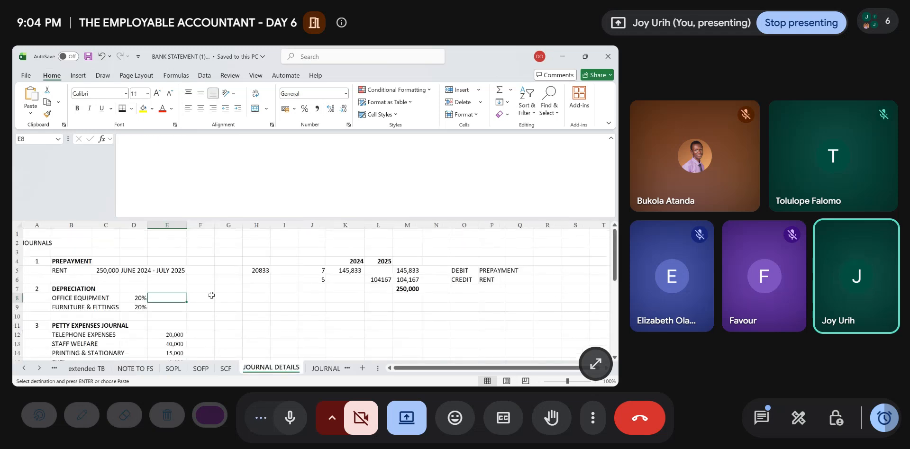
text(350000)
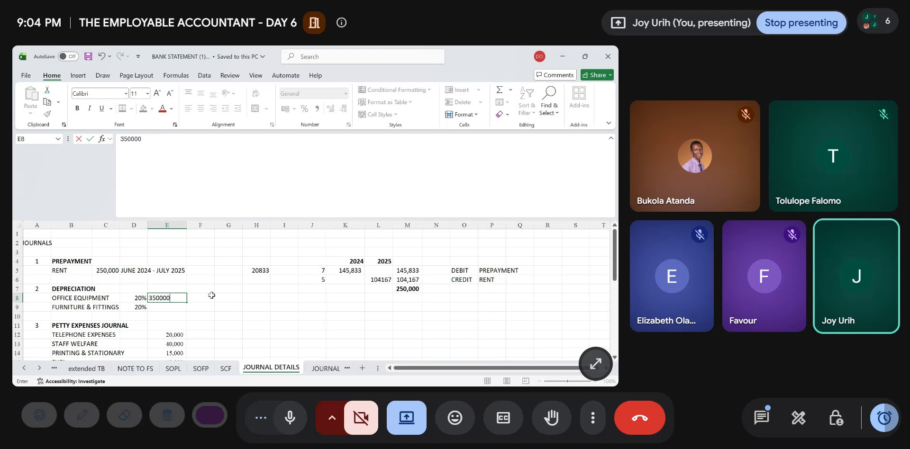
key(Return)
text(15)
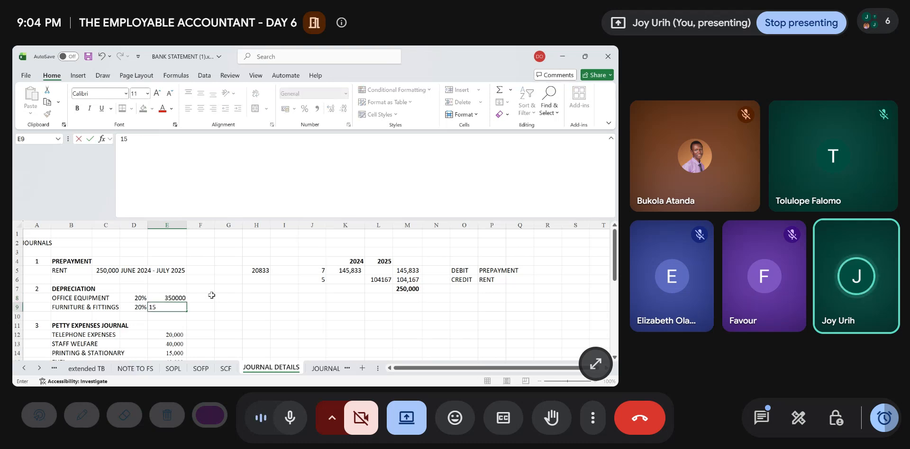
text(0000)
- Calculate the office equipment depreciation in F8 with =D8*E8 and apply the comma number style
click(212, 297)
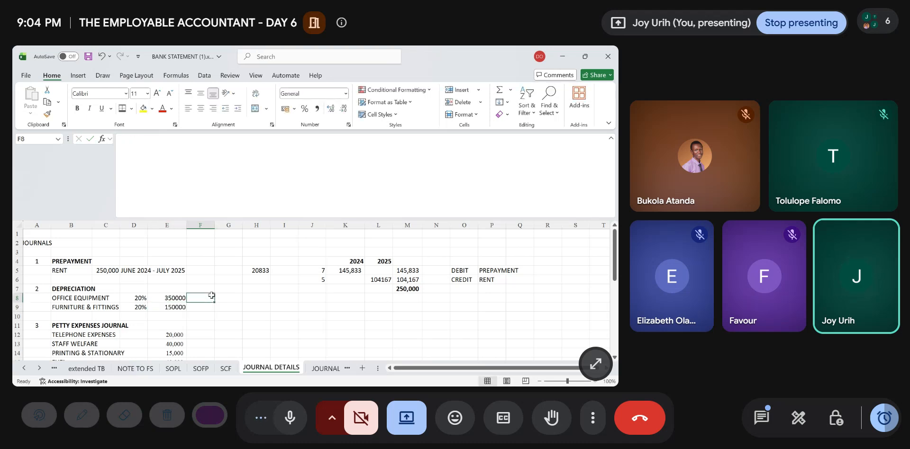
text(=)
key(Left)
key(Left)
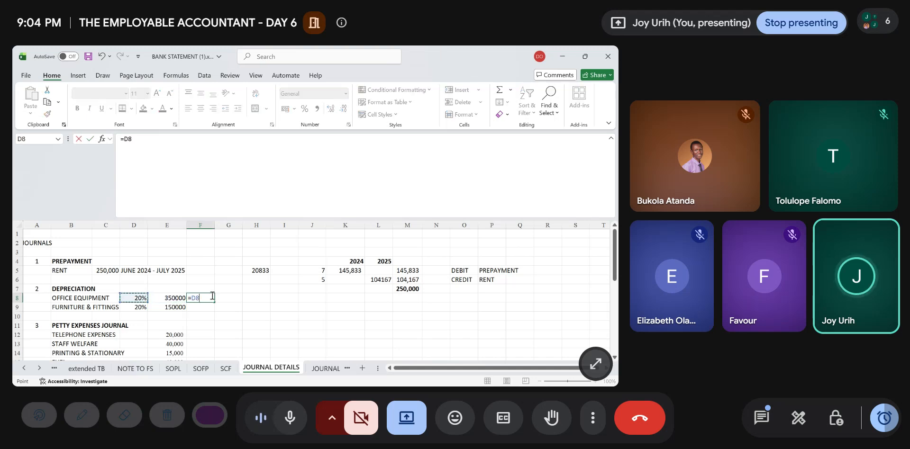
text(*)
key(Left)
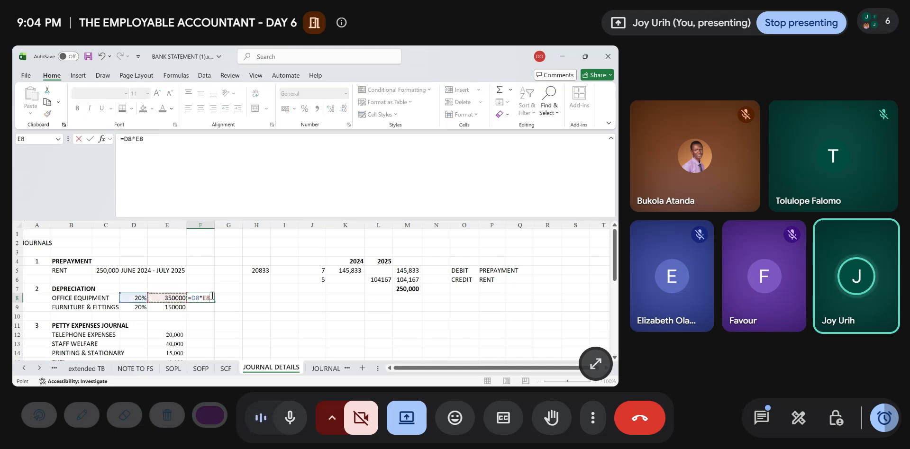
key(Return)
click(212, 297)
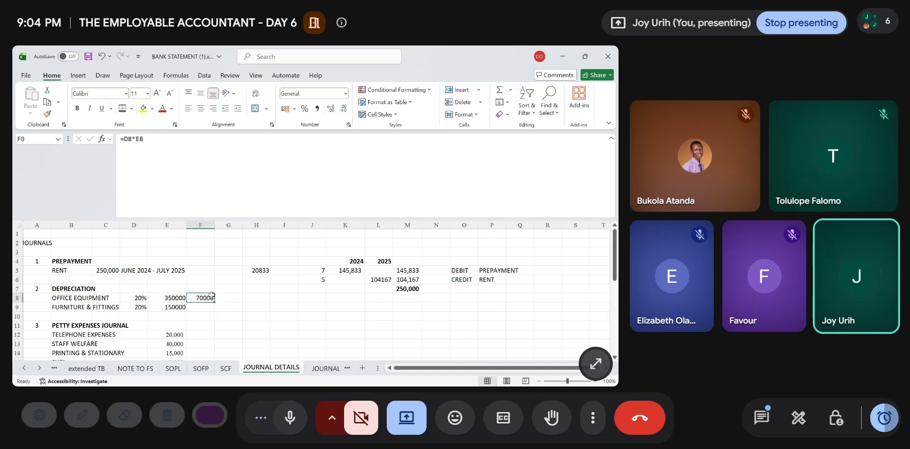
click(316, 112)
- Calculate the furniture & fittings depreciation in F9 with =D9*E9 and apply the comma number style
key(Down)
text(=)
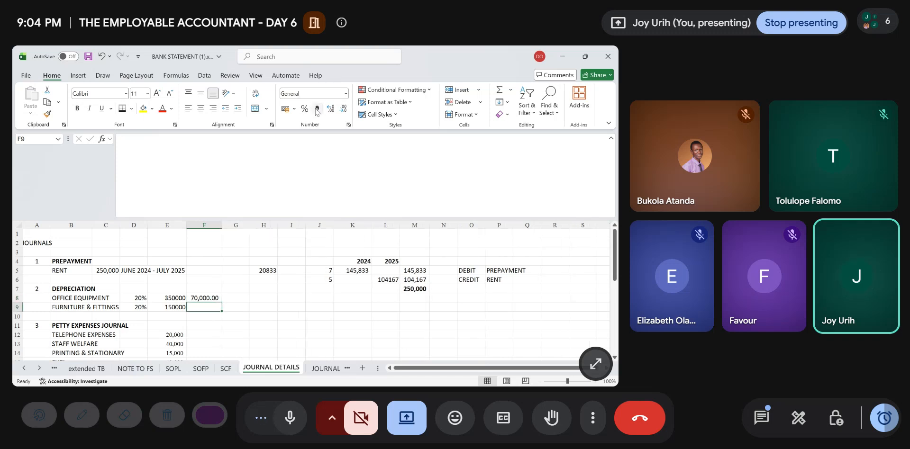
key(Left)
key(Left)
text(*)
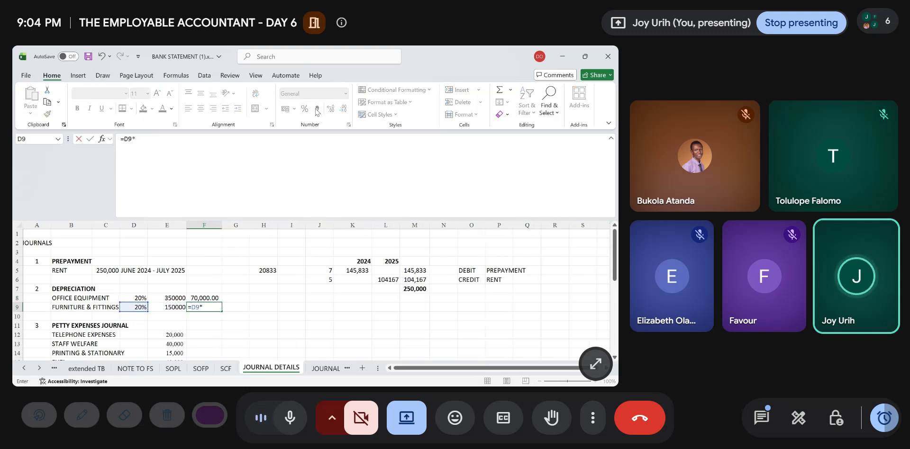
key(Left)
key(Return)
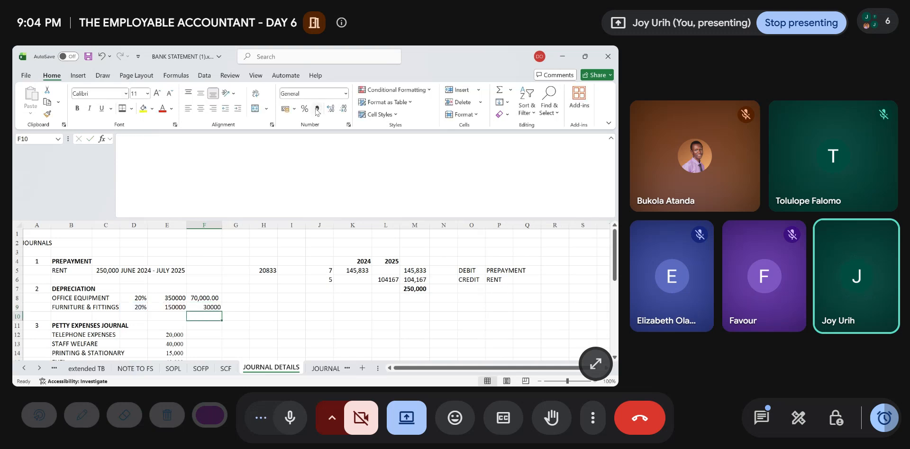
key(Up)
click(317, 112)
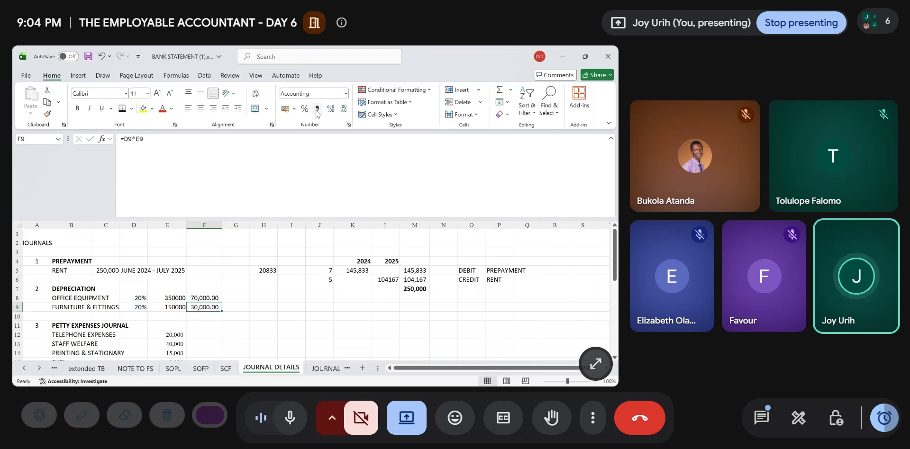
- Remove the decimal places from the depreciation amounts in F8:F9 and make them bold
drag(216, 298, 216, 308)
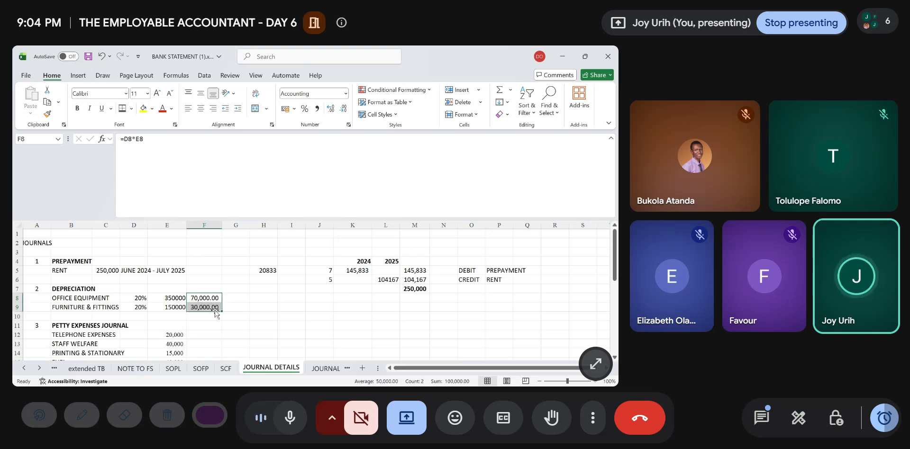
double_click(344, 111)
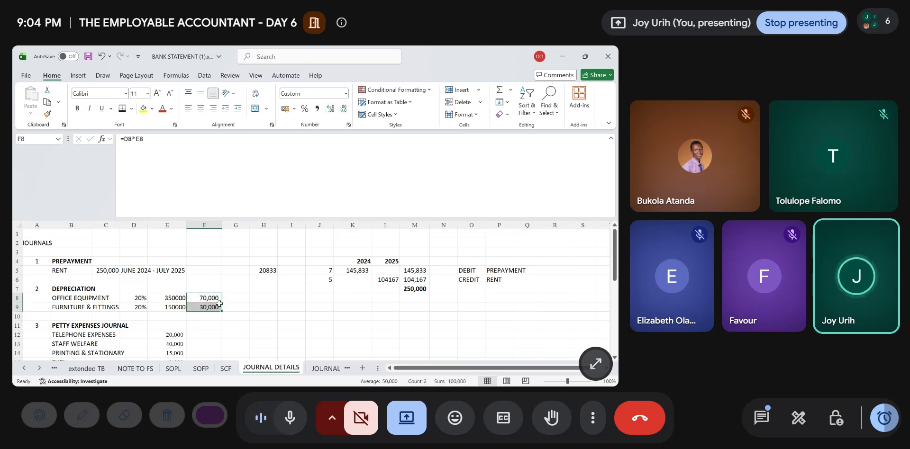
click(263, 300)
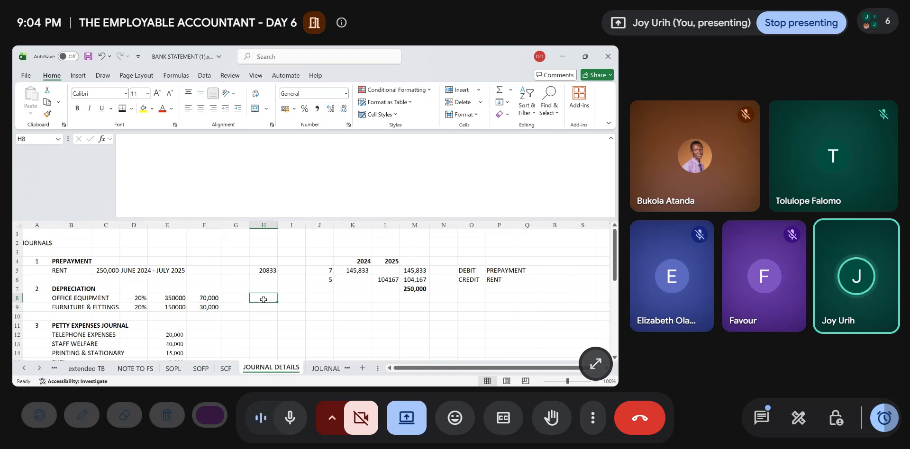
drag(204, 298, 206, 307)
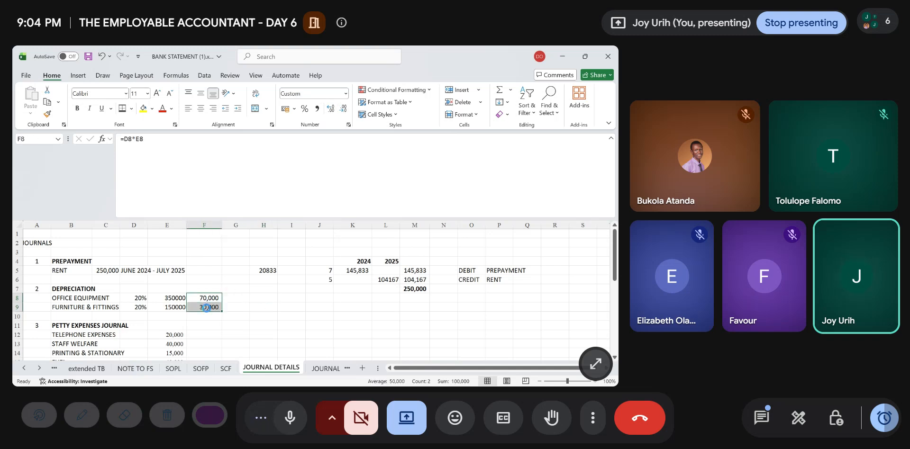
key(ctrl+b)
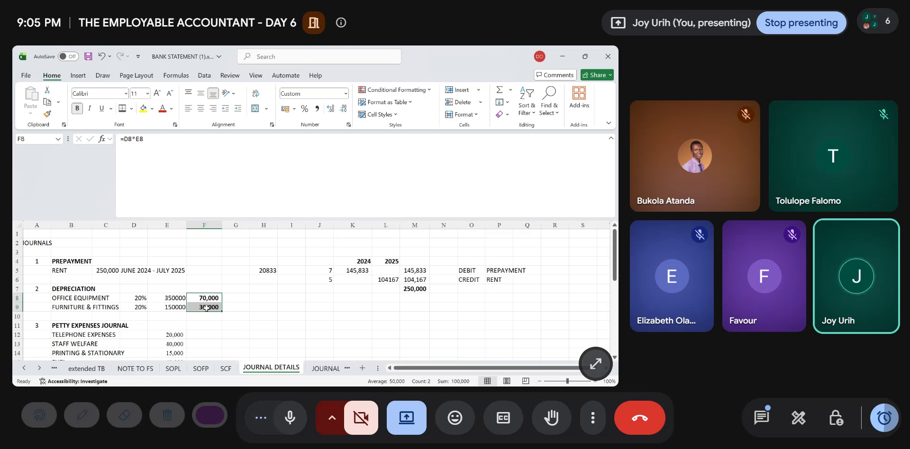
click(210, 298)
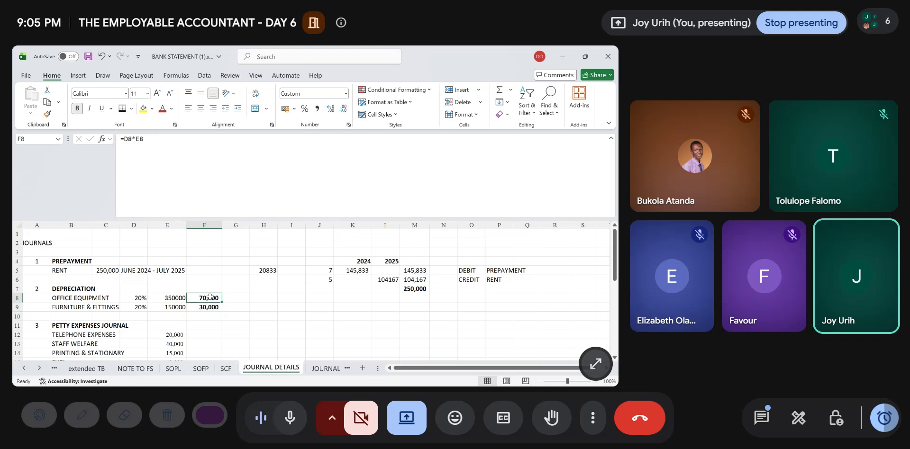
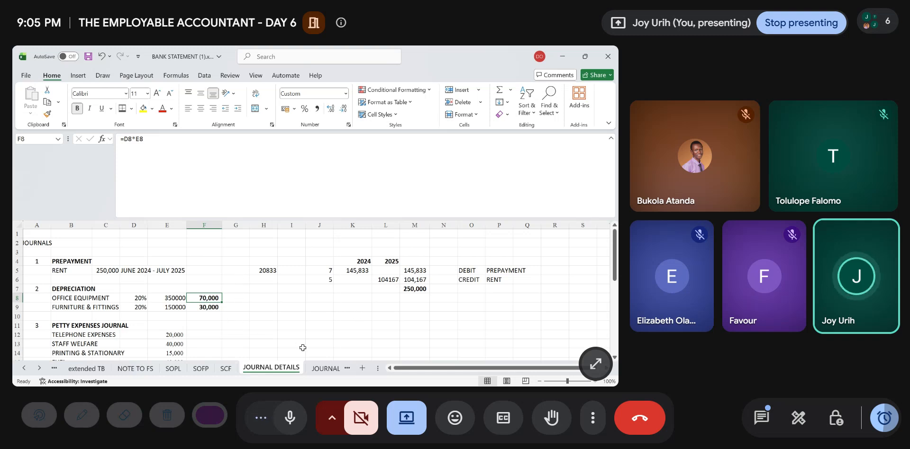
- On the JOURNAL sheet, start the second journal entry with number 2 in A8 and the description DEPRECIATION in B8
click(318, 369)
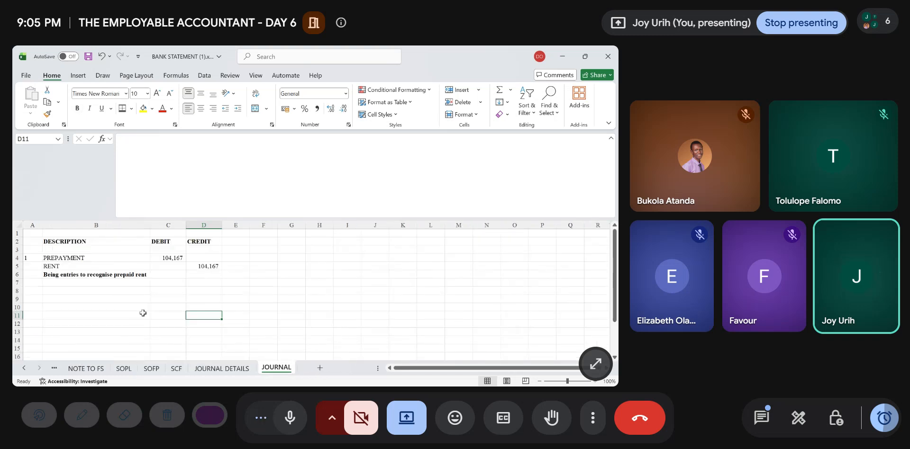
click(35, 291)
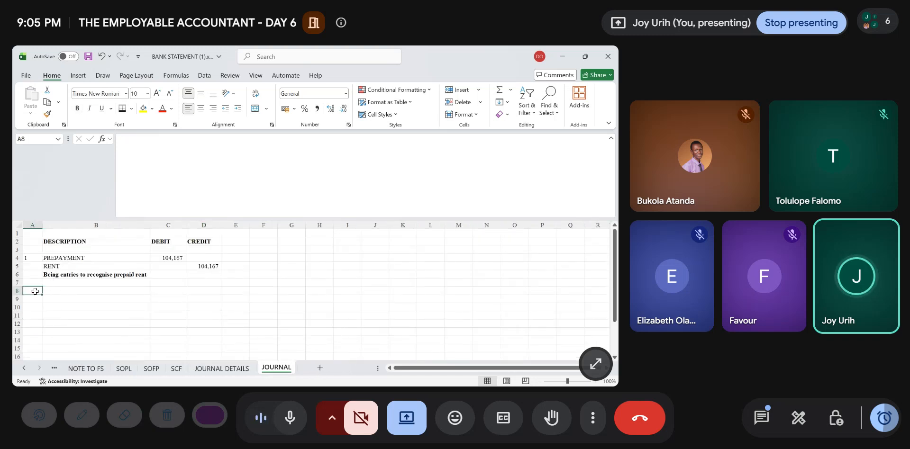
text(2)
key(Tab)
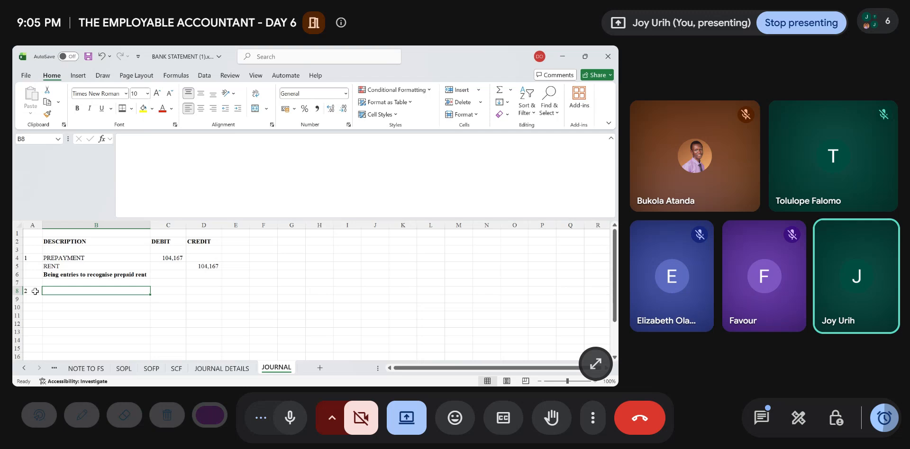
text(DEP)
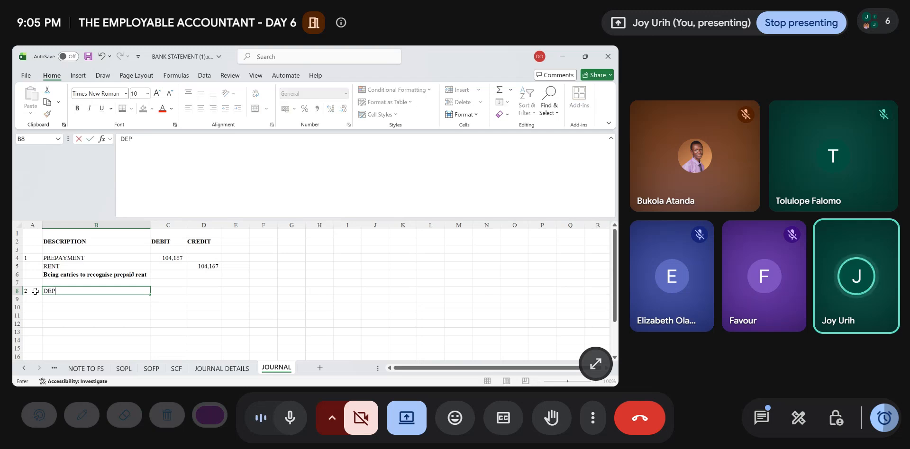
text(REC)
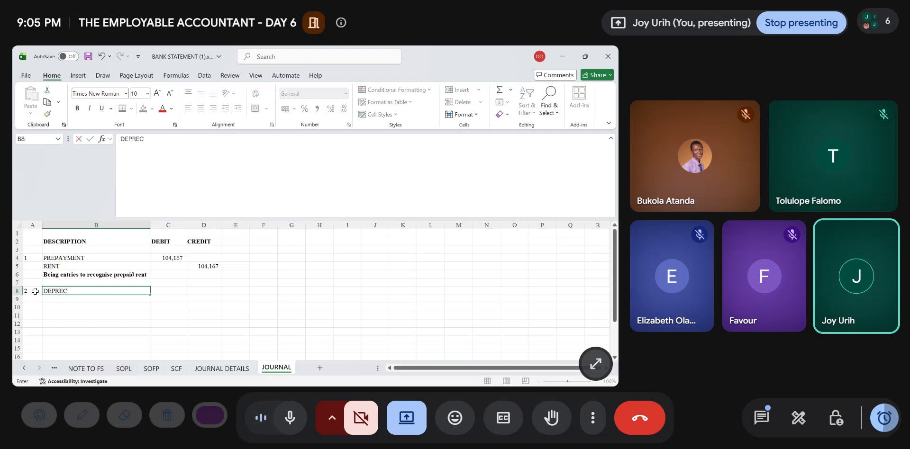
text(IATIO)
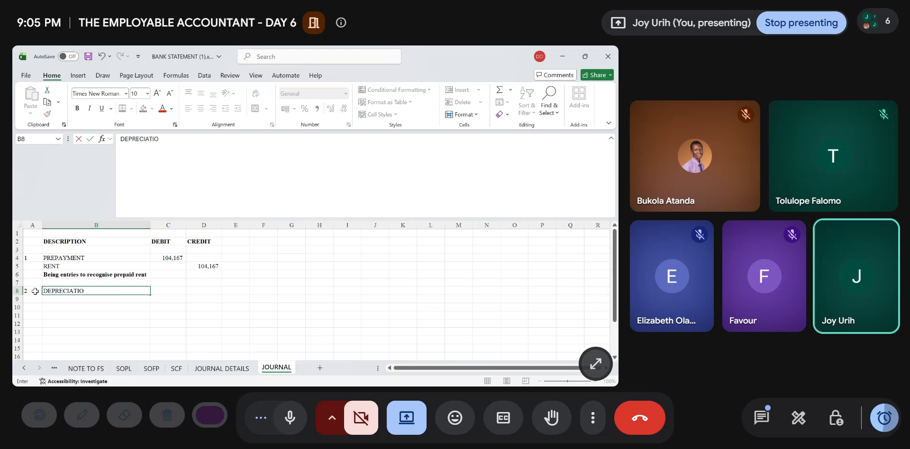
text(N)
key(Return)
- Enter the credit line description ACCUMMULATED DEPN - F&F in B9
text(A)
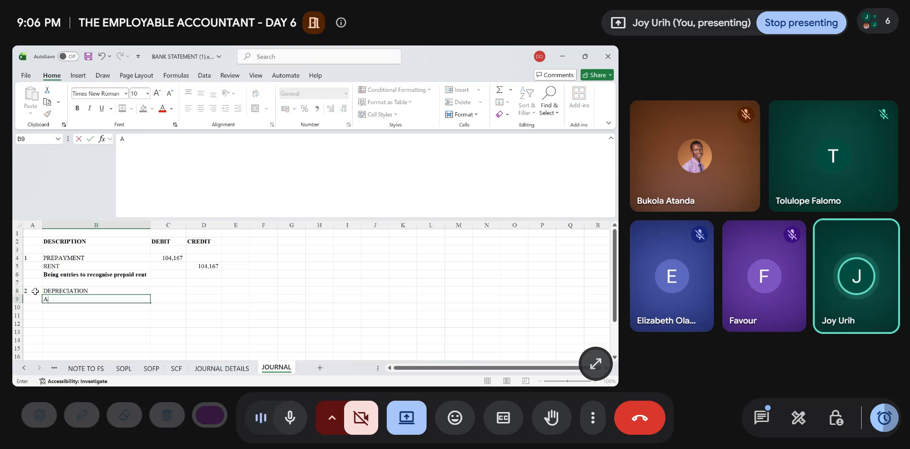
text(CCUMMULA)
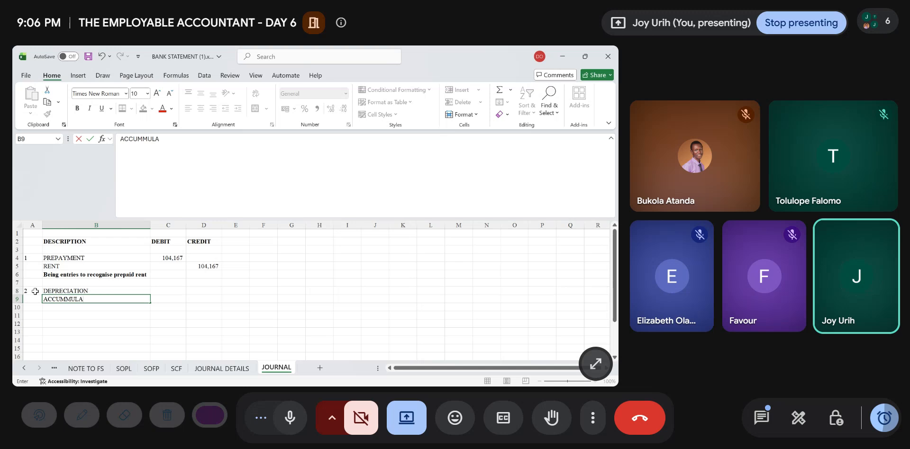
text(TED DE)
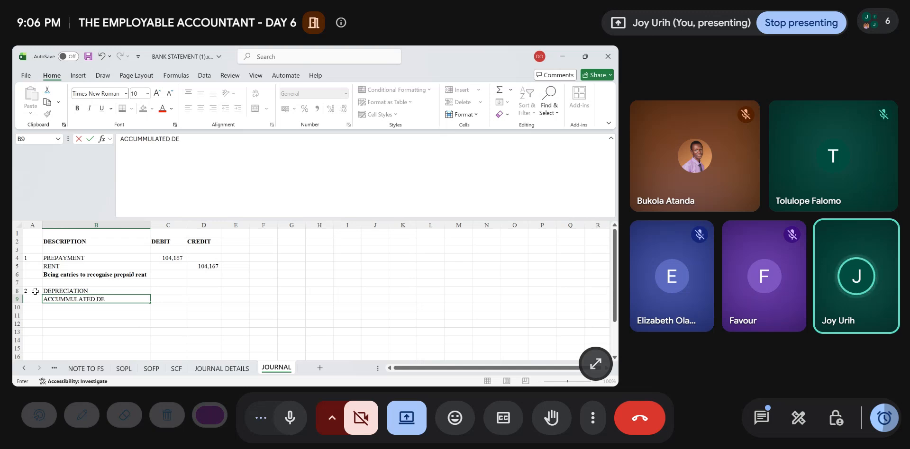
text(PN -)
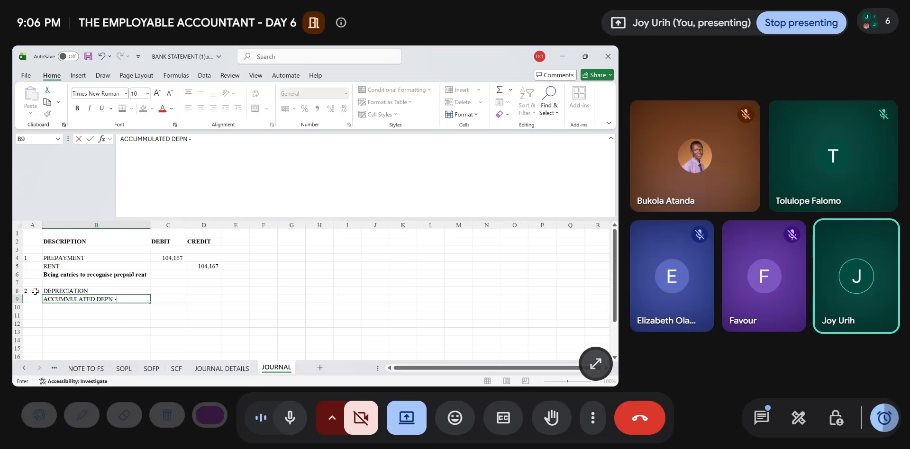
text( F&F)
key(Return)
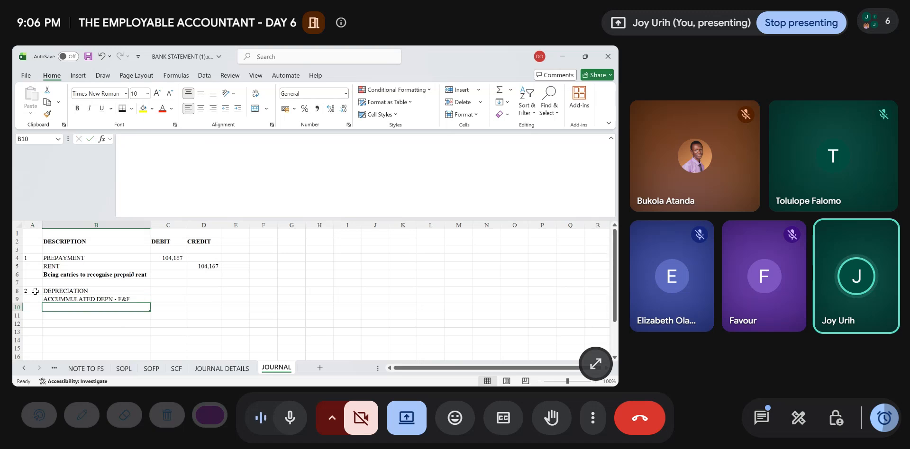
- Copy the accumulated depreciation description from B9 to B10 and edit the copy to read ACCUMMULATED DEPN - O&E
key(Up)
key(ctrl+c)
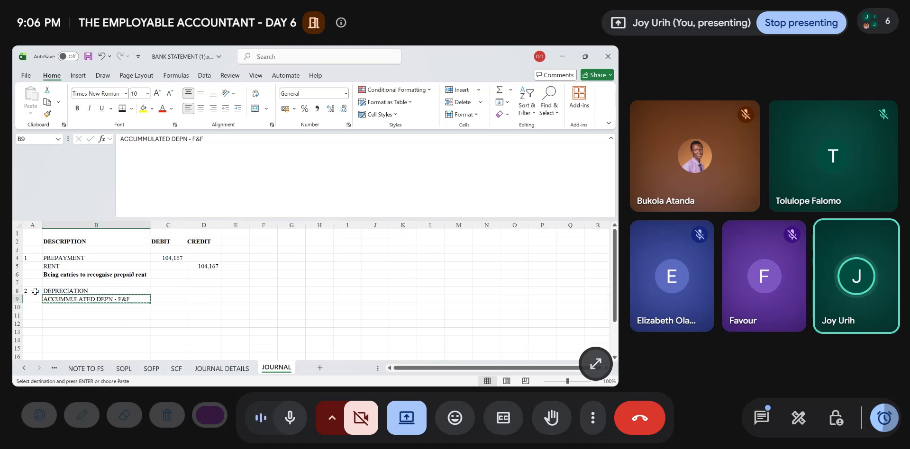
key(Down)
key(ctrl+v)
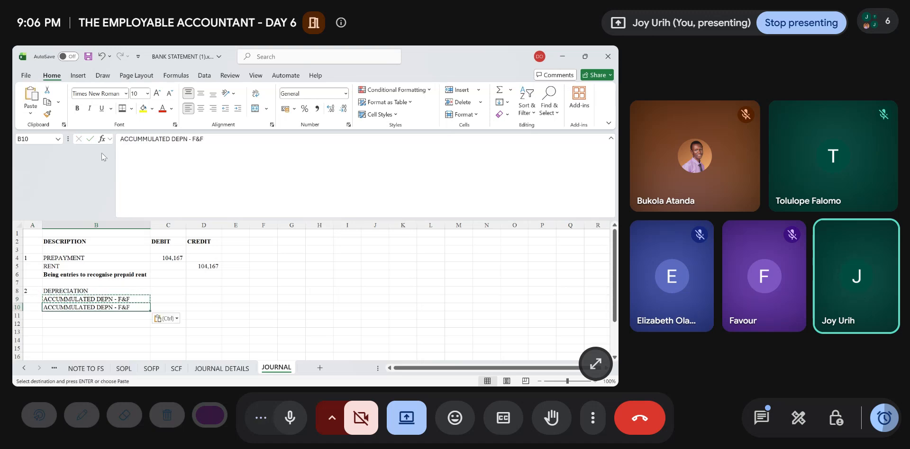
key(Escape)
click(219, 139)
key(BackSpace)
key(BackSpace)
key(BackSpace)
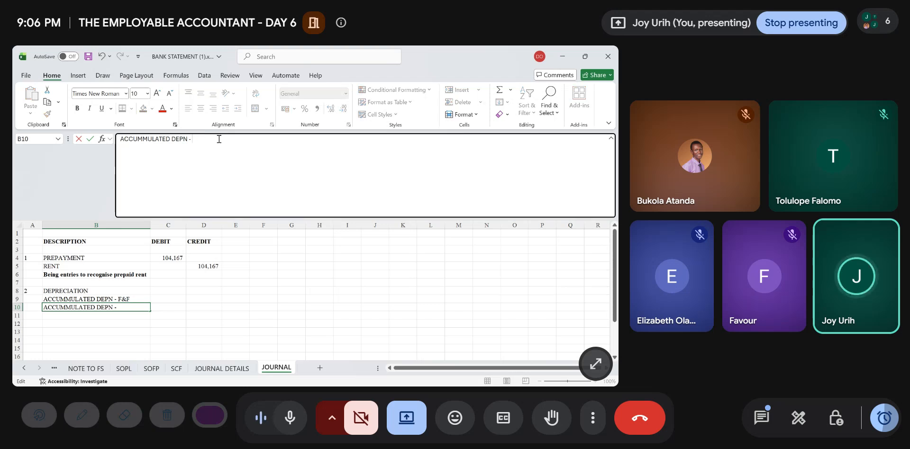
text(O)
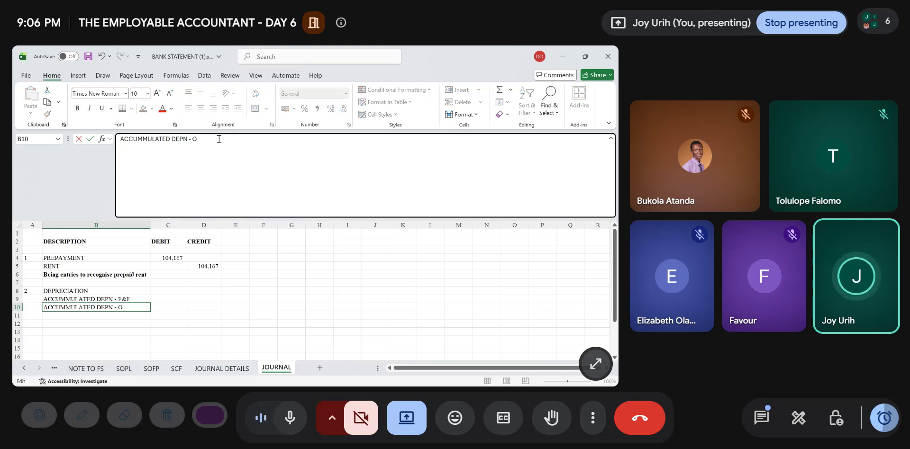
text(*E)
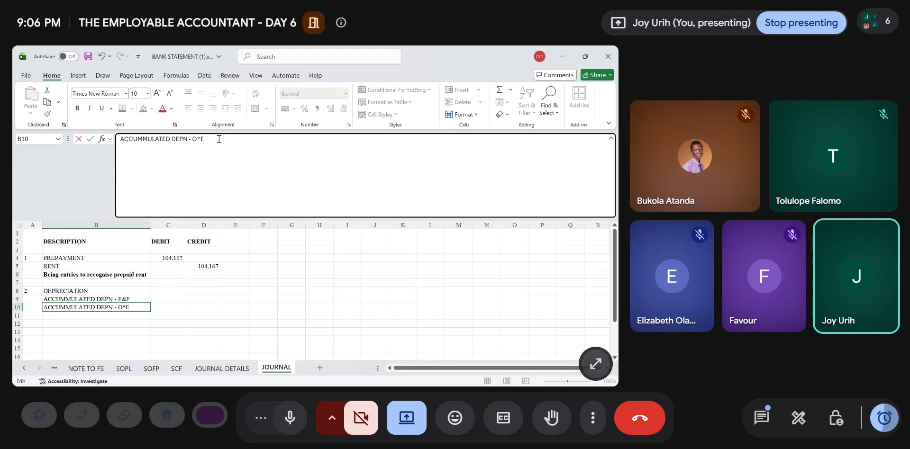
key(BackSpace)
key(BackSpace)
text(&)
click(175, 290)
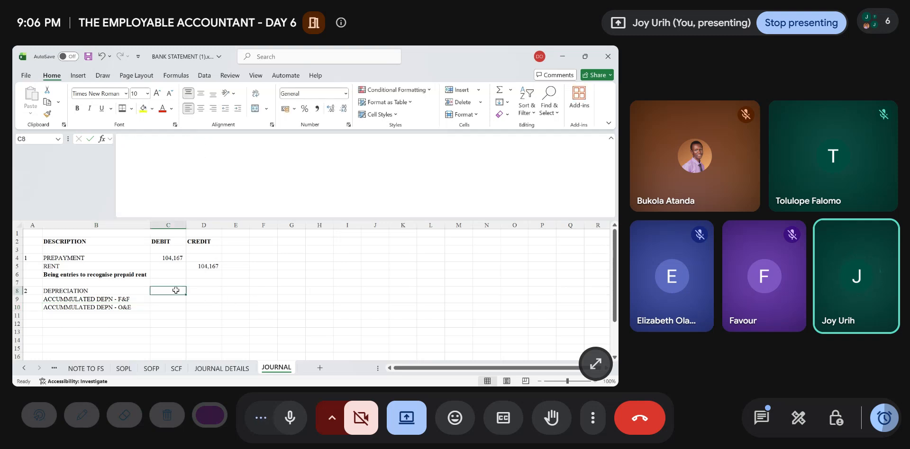
- Fill the depreciation debit in C8 with the sum of both depreciation amounts, ='JOURNAL DETAILS'!F8+'JOURNAL DETAILS'!F9
text(=)
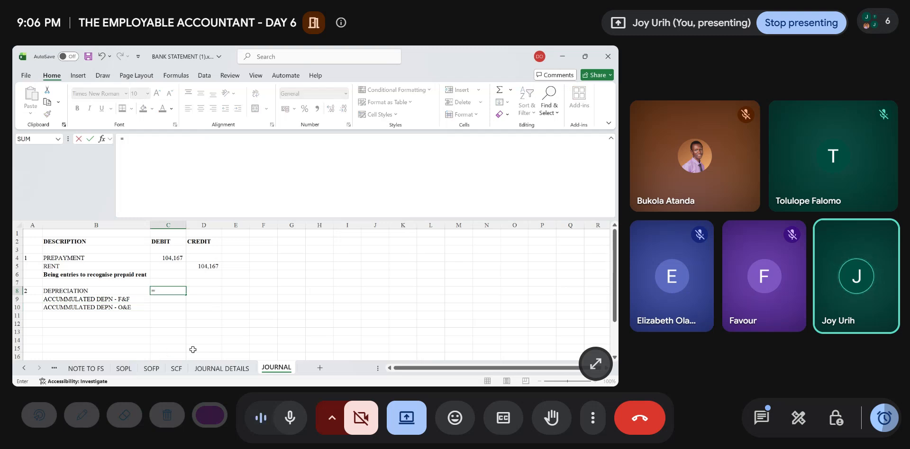
click(232, 369)
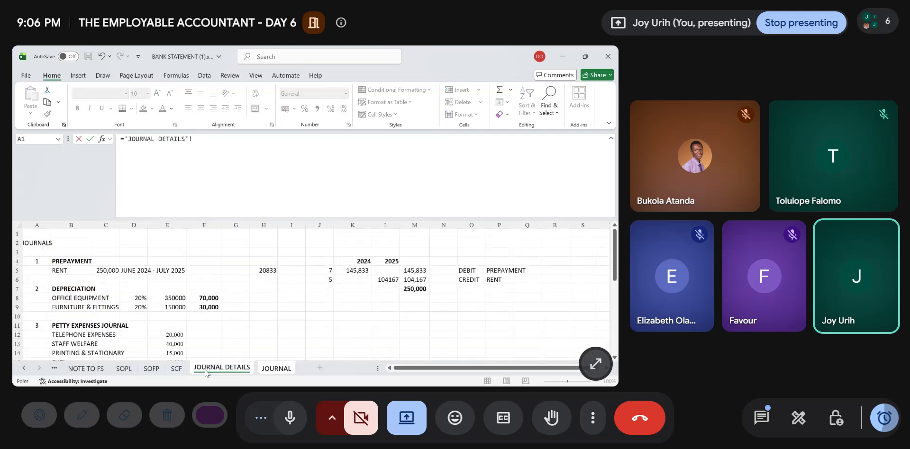
click(204, 298)
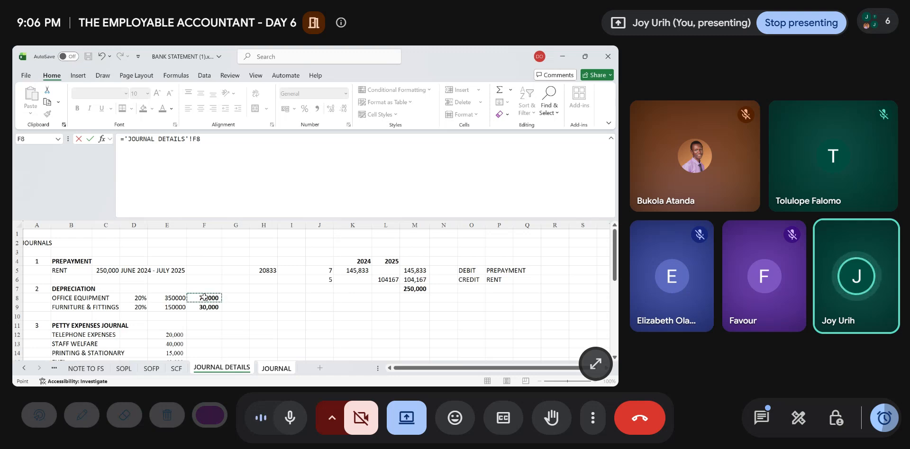
text(+)
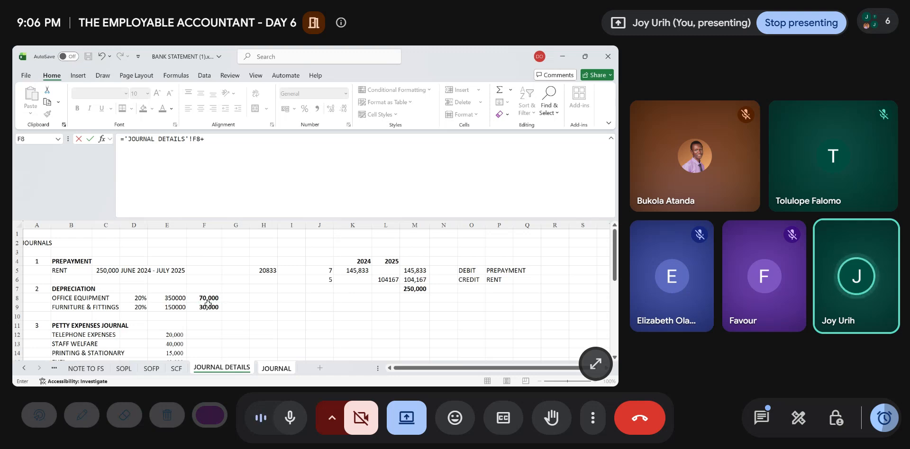
click(206, 307)
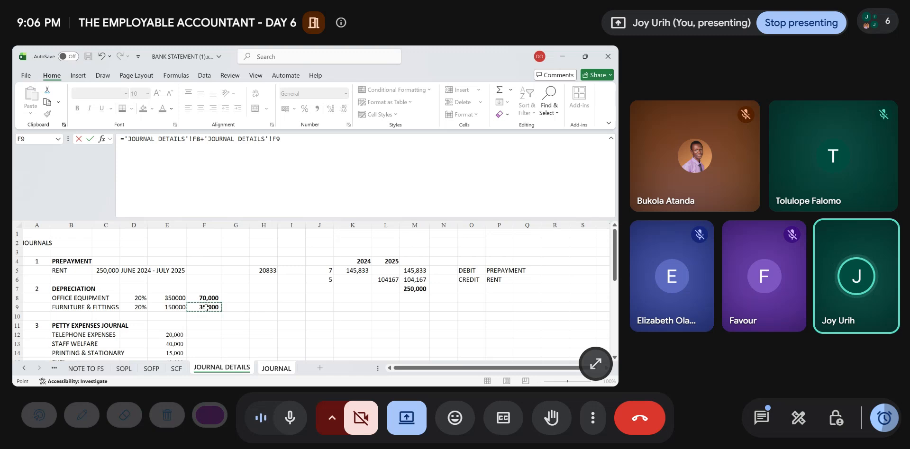
key(Return)
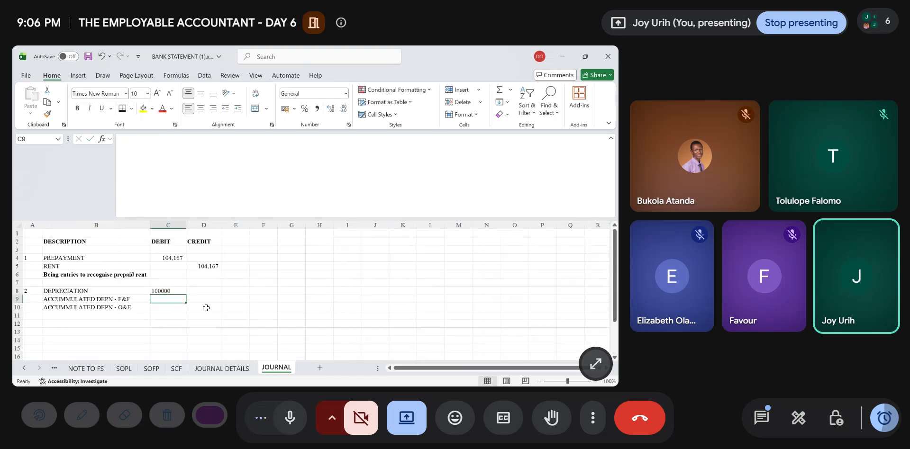
- Link the accumulated depreciation credits to JOURNAL DETAILS, with D9 referring to F8 and D10 to F9
key(Right)
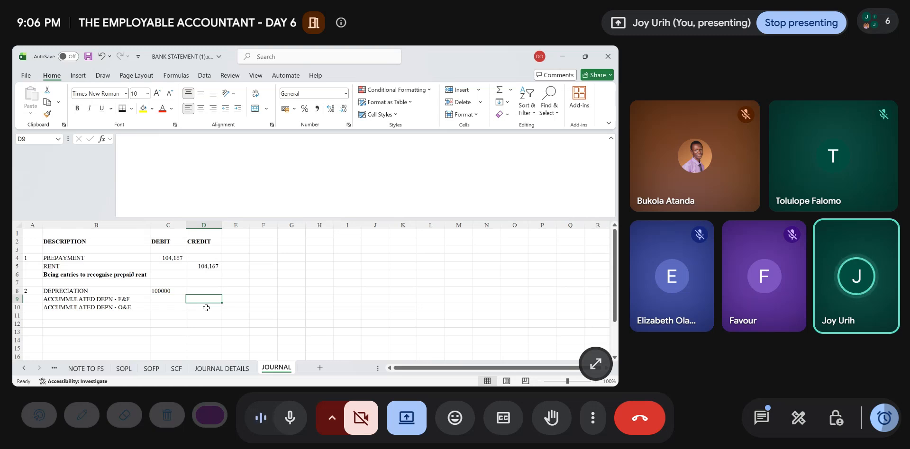
text(=)
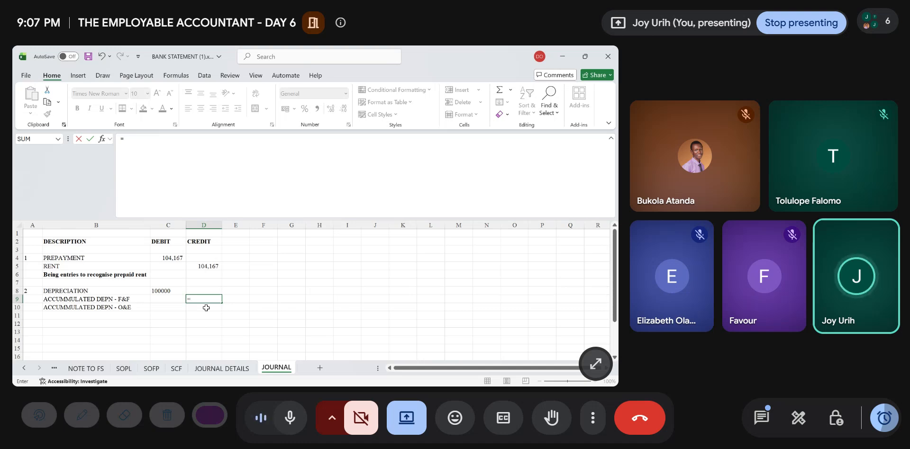
click(222, 368)
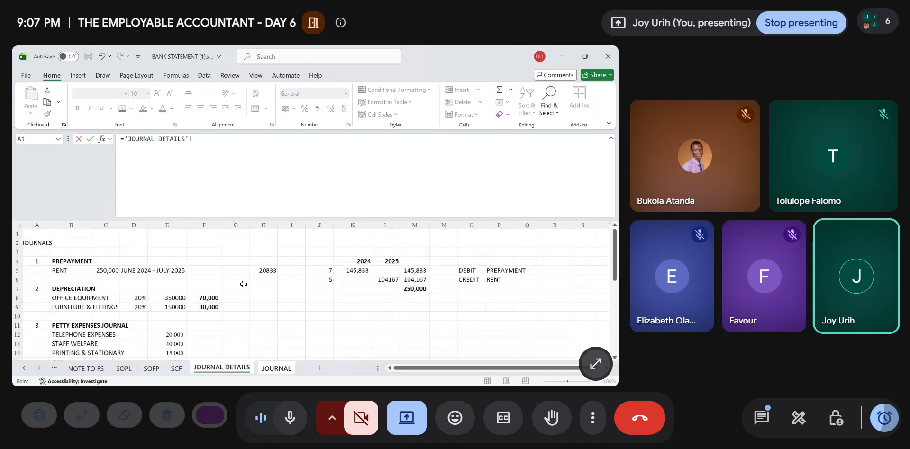
click(208, 297)
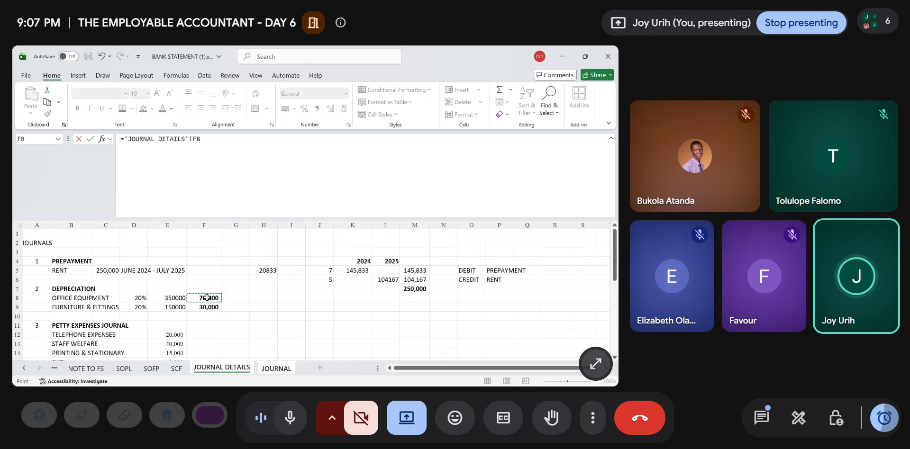
key(Return)
text(=)
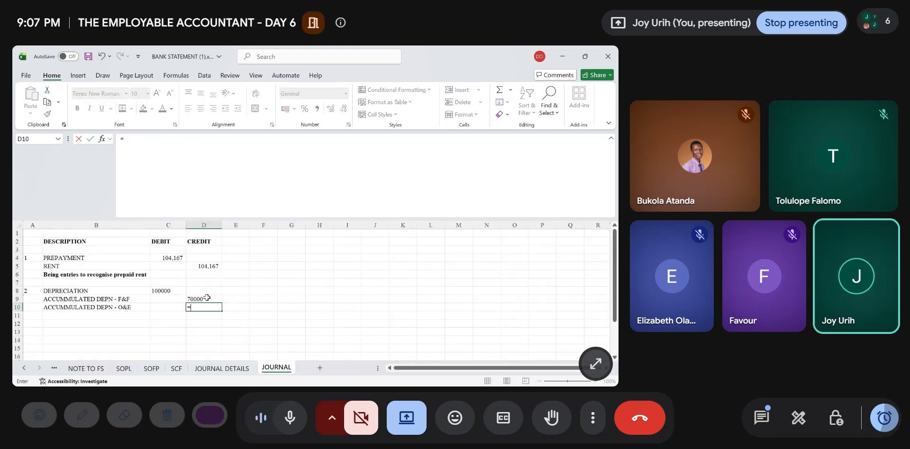
click(203, 368)
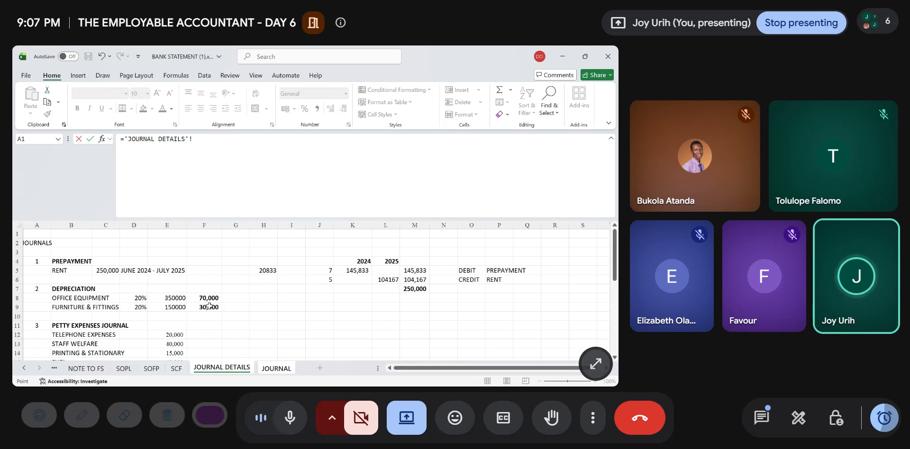
click(209, 306)
key(Return)
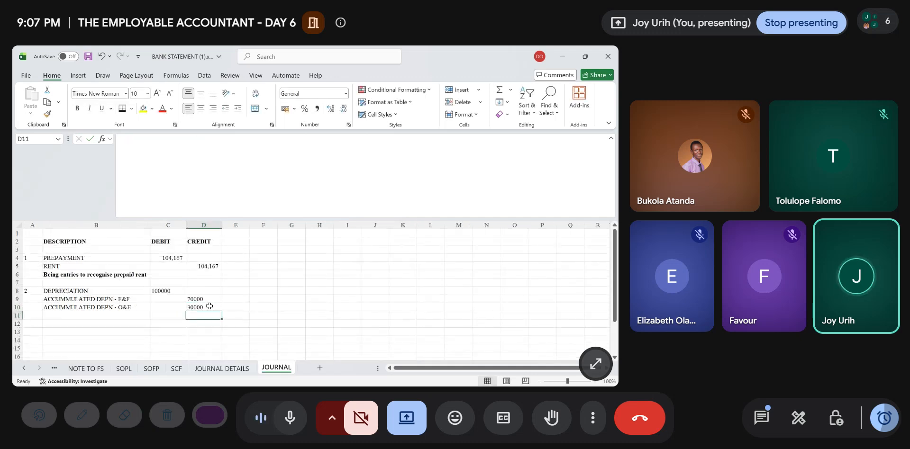
- Apply the comma number style to the depreciation entry amounts in C8:D10 and remove their decimal places
drag(166, 291, 205, 307)
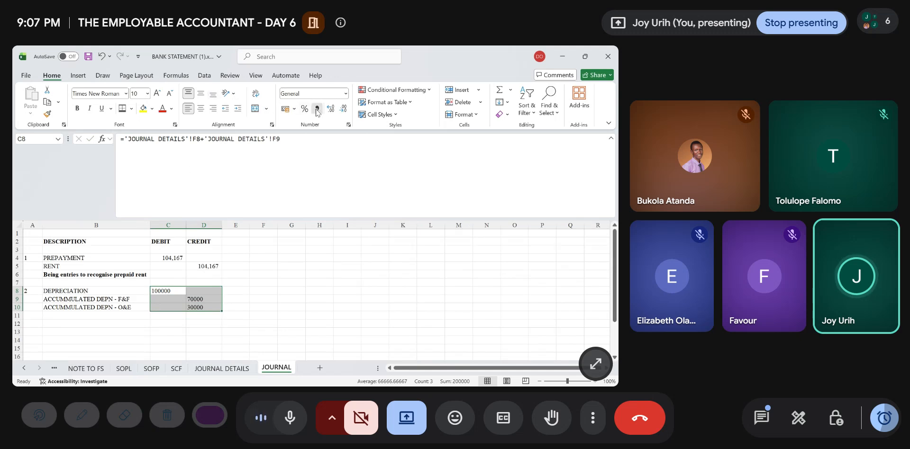
click(316, 108)
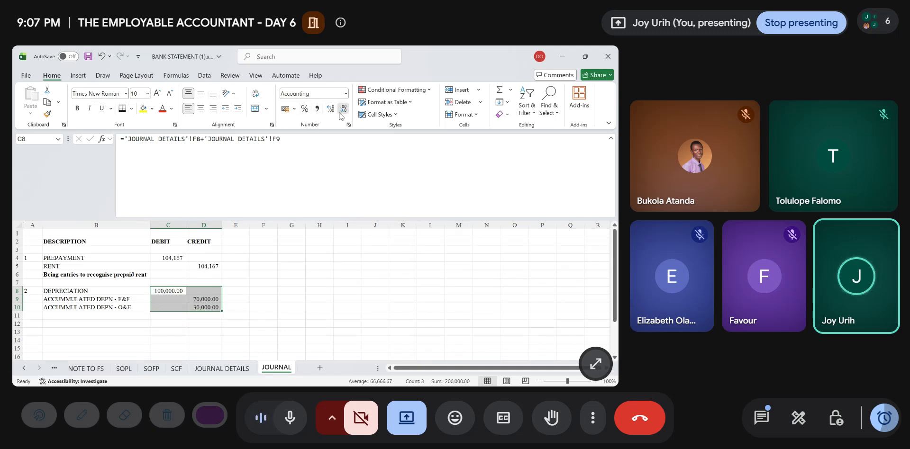
double_click(342, 109)
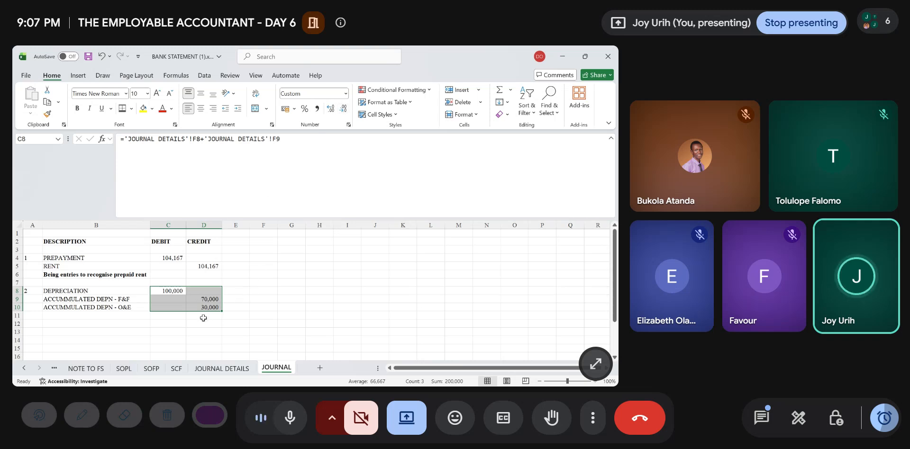
click(203, 317)
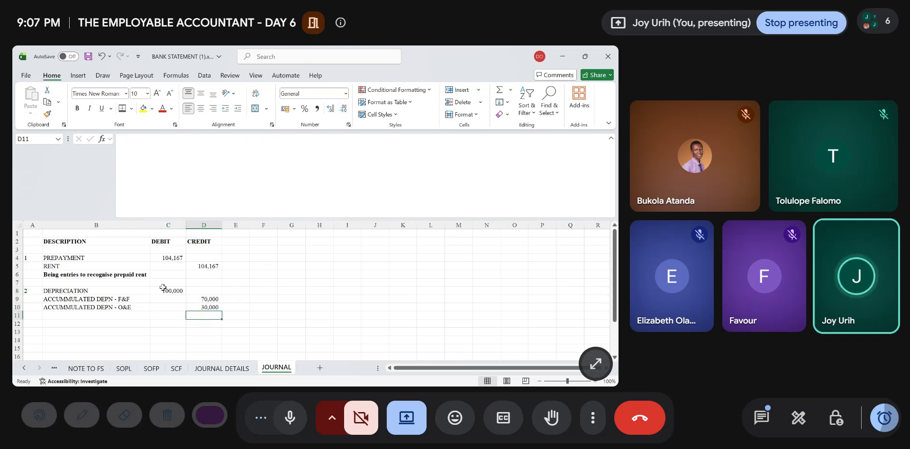
click(163, 289)
click(168, 315)
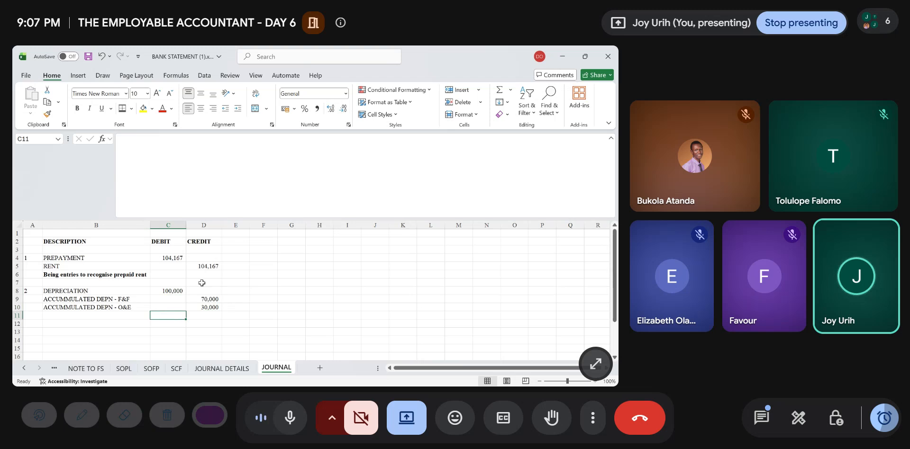
- Enter the narration "Being entries to recognise depreciation" in B11 under the depreciation entry and make it bold
click(172, 291)
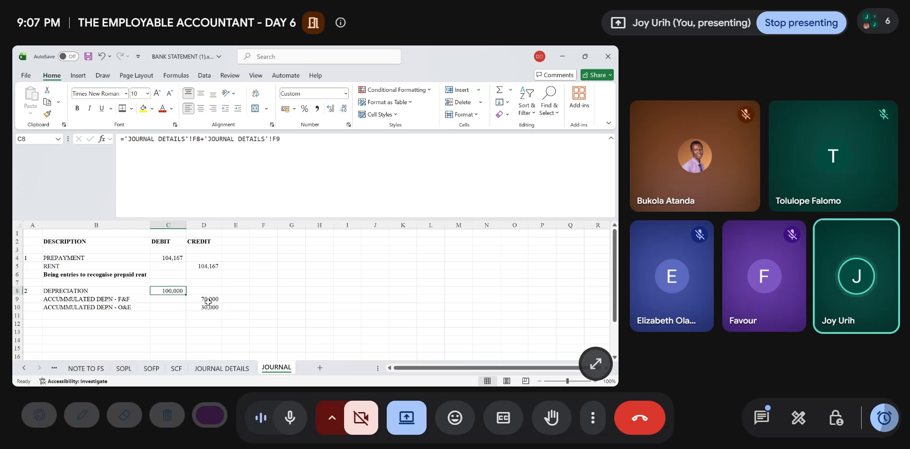
drag(206, 299, 208, 308)
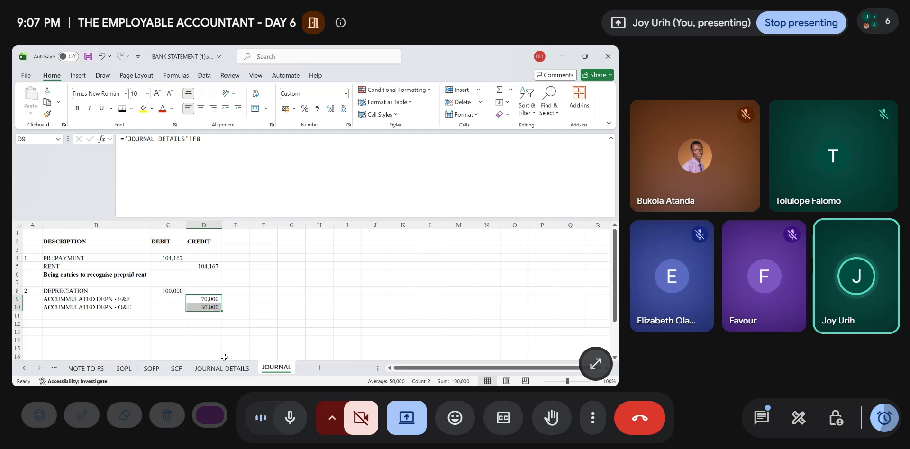
click(68, 314)
text(B)
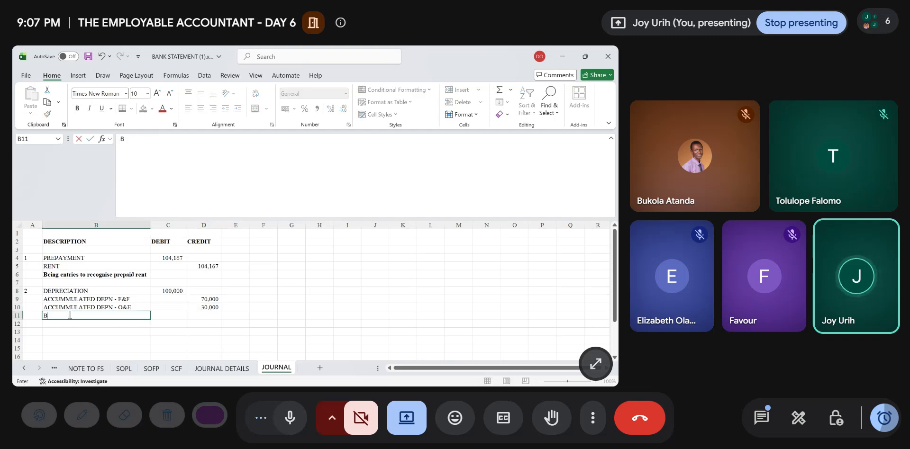
text(E)
key(BackSpace)
text(e)
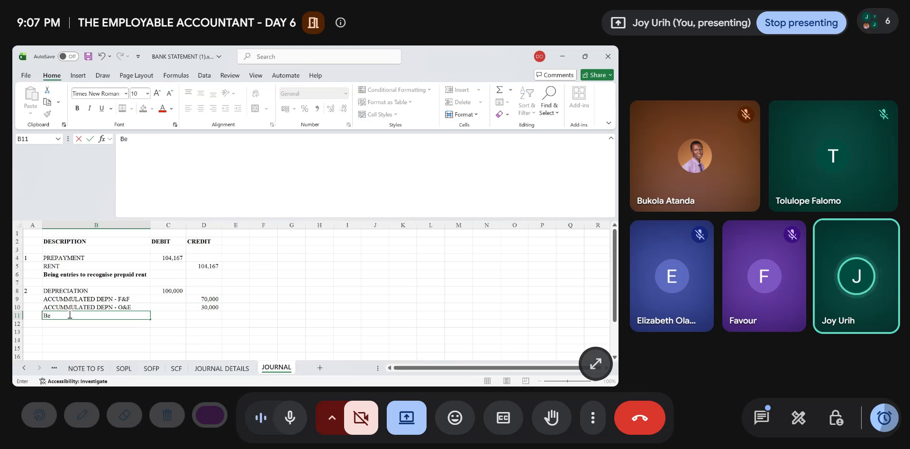
text(ing entr)
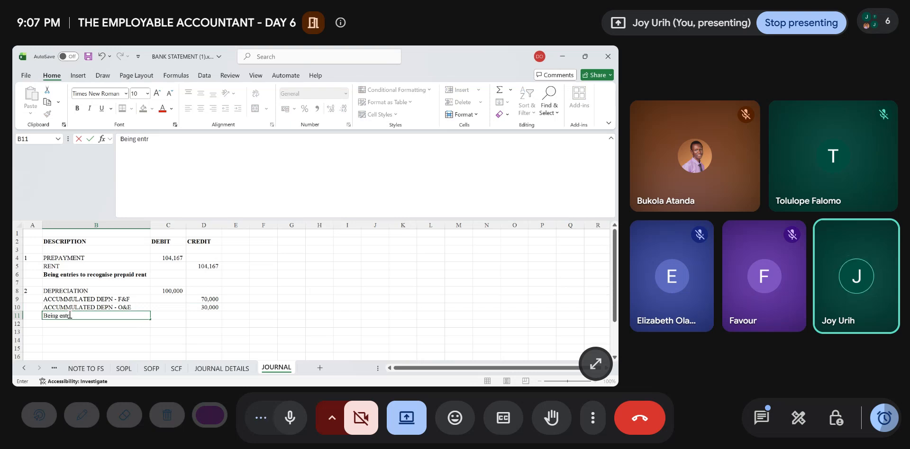
text(ies to re)
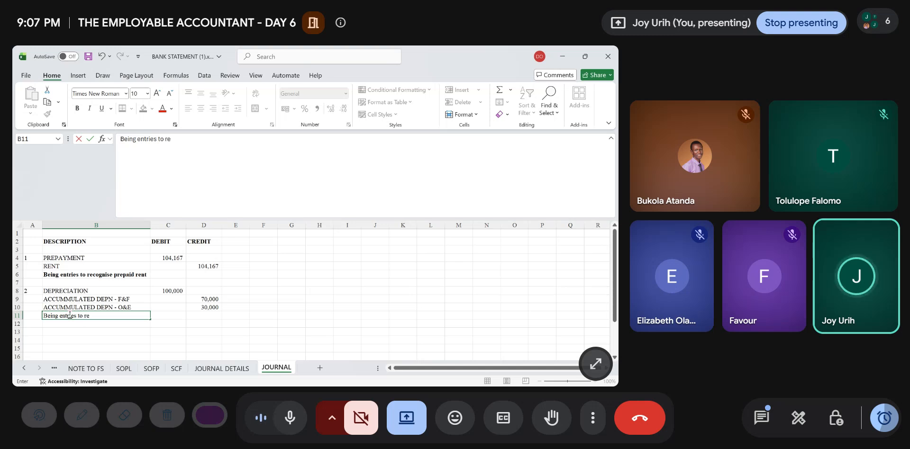
text(cognise )
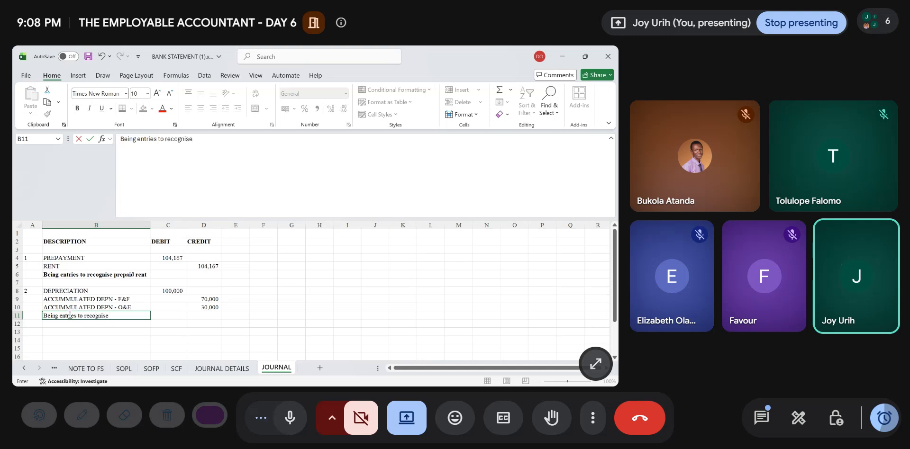
text(depreciation)
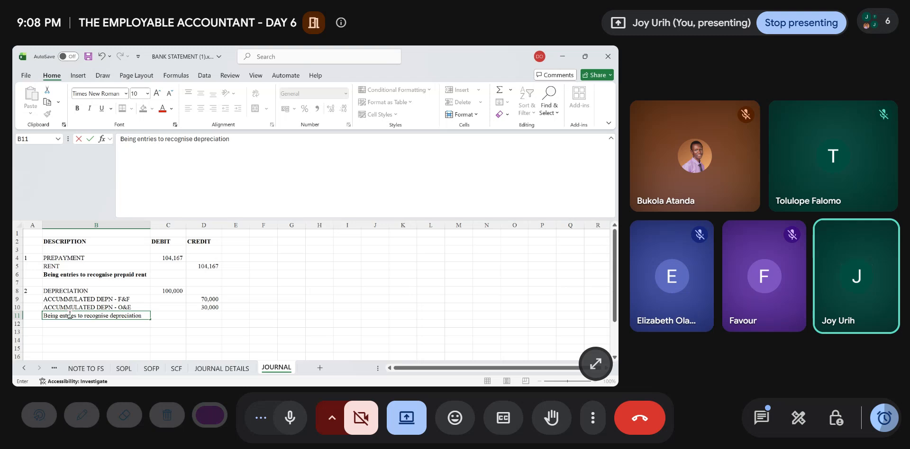
key(ctrl+Return)
key(ctrl+b)
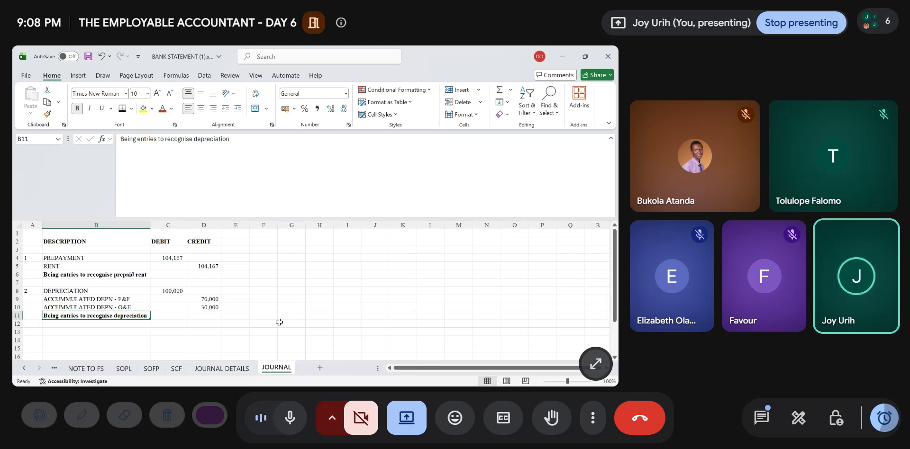
- On the extended TB sheet, add a DEPRECIATION line in A47 below INSURANCE
click(133, 341)
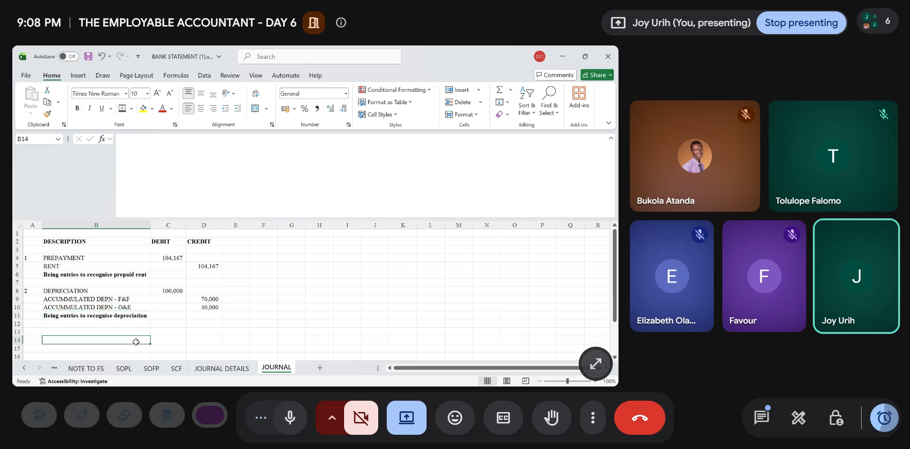
click(53, 369)
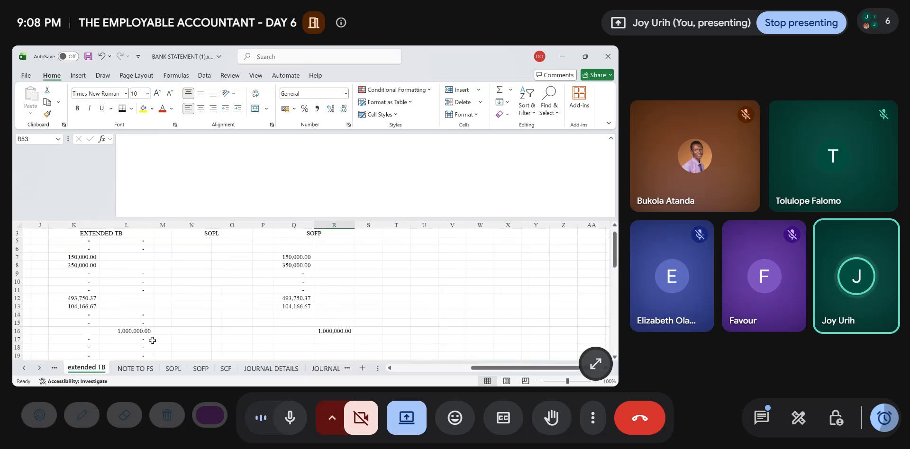
scroll(125, 333, left, 5)
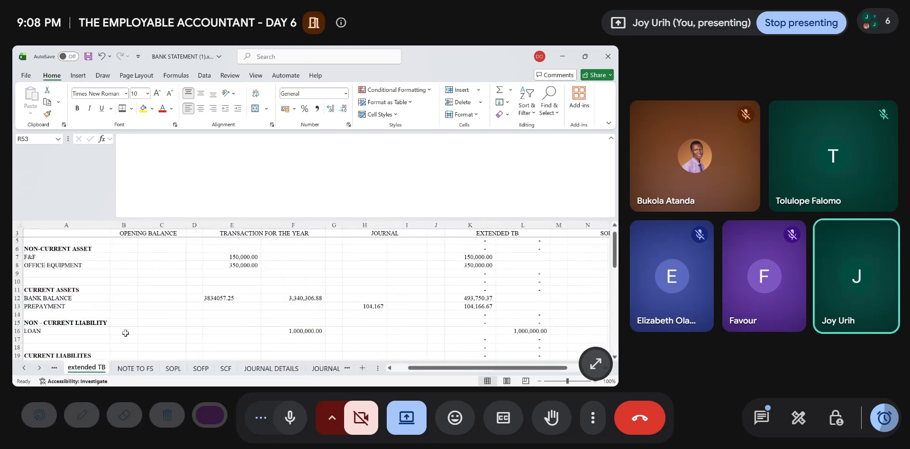
scroll(219, 328, down, 9)
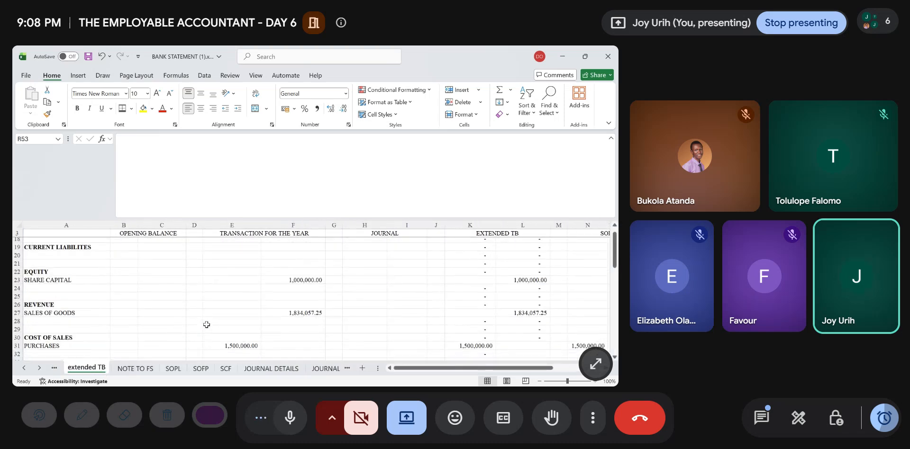
scroll(207, 325, down, 3)
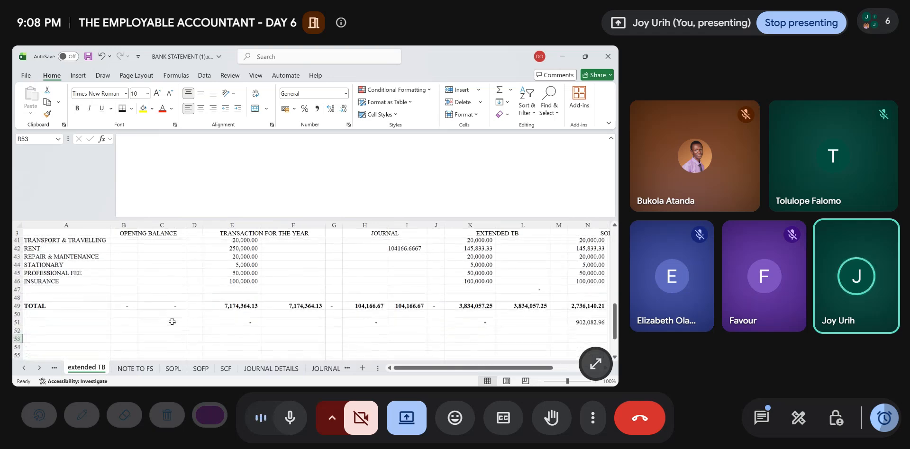
scroll(173, 320, up, 2)
scroll(172, 322, down, 1)
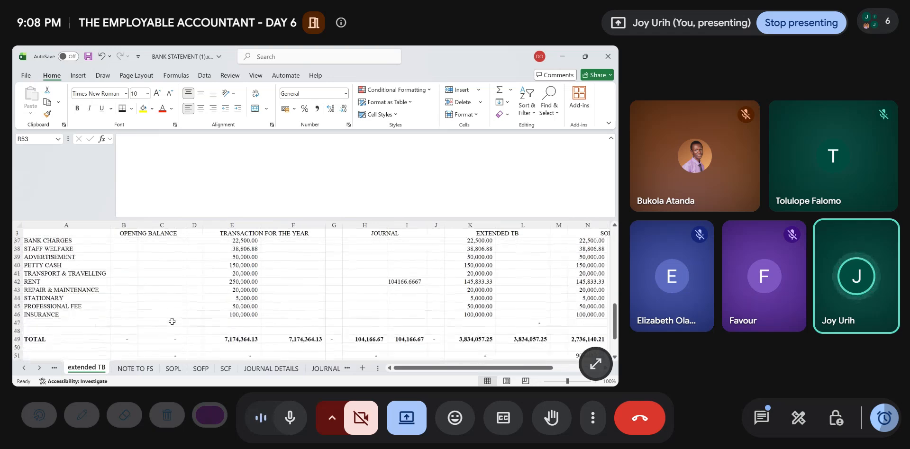
click(26, 321)
text(dep)
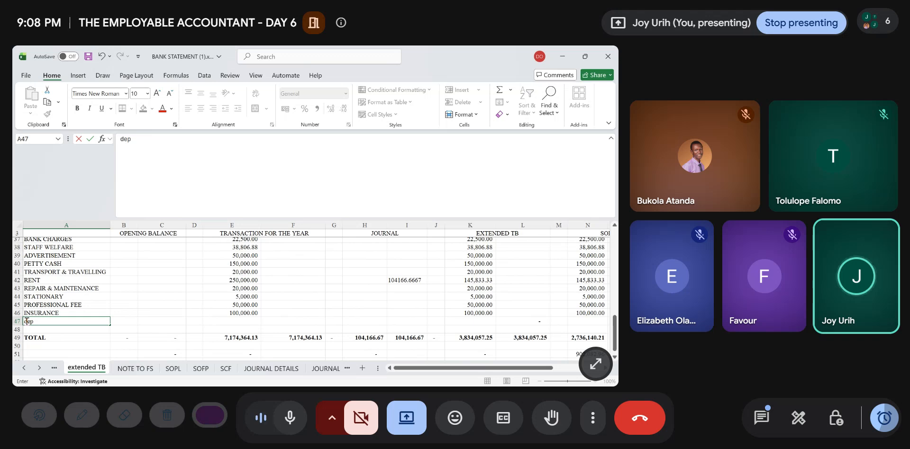
text(reciati)
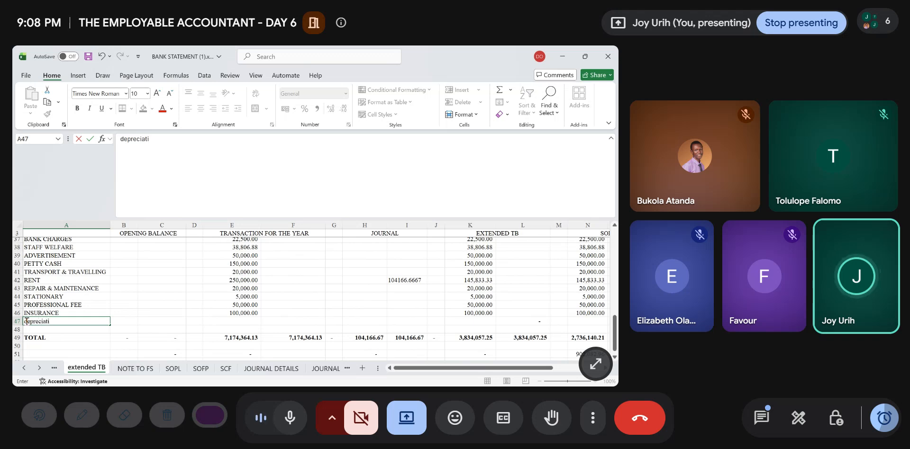
key(BackSpace)
key(BackSpace)
key(BackSpace)
key(BackSpace)
key(BackSpace)
key(BackSpace)
key(BackSpace)
key(BackSpace)
key(BackSpace)
text(D)
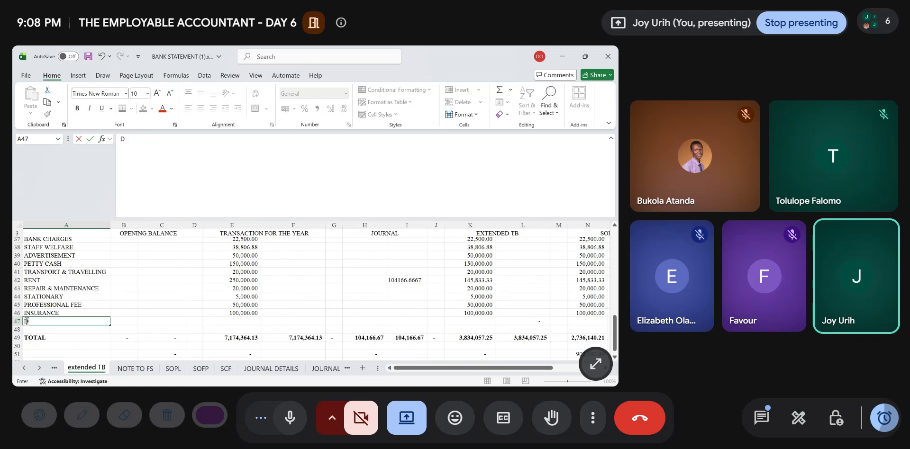
text(EPREC)
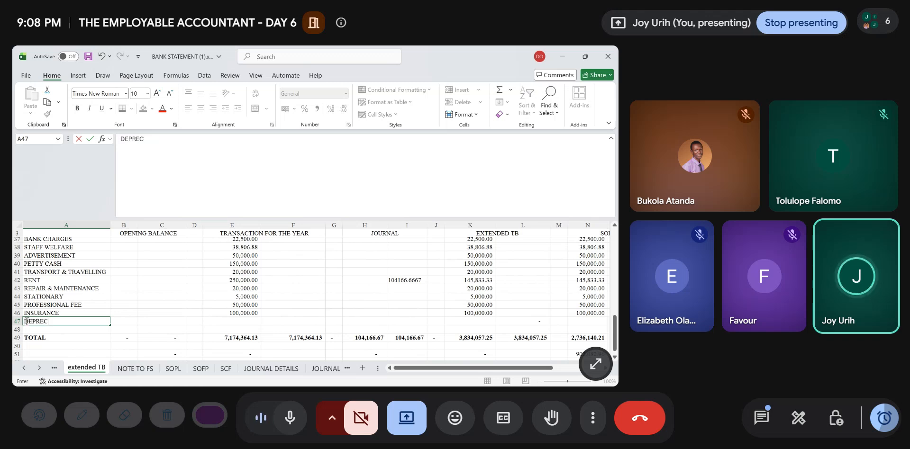
text(IATION)
key(Tab)
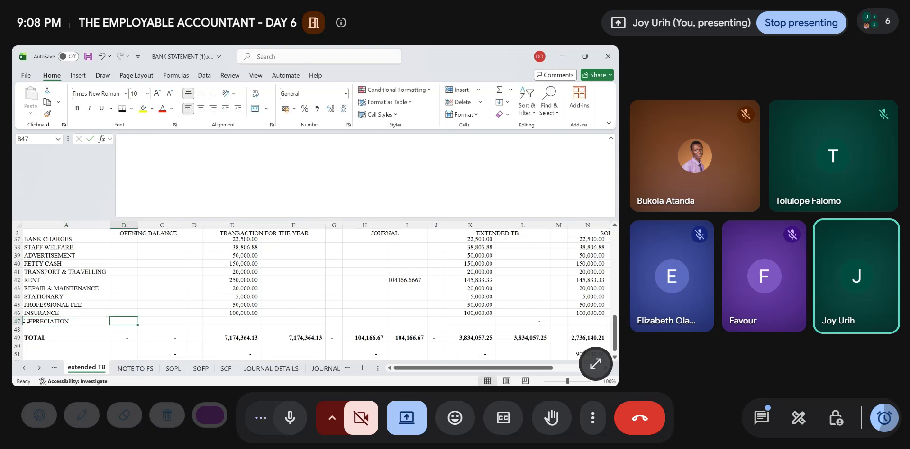
- Copy the two accumulated depreciation descriptions in B9:B10 of the JOURNAL sheet and return to the extended TB sheet
key(Tab)
scroll(27, 322, up, 3)
scroll(26, 321, up, 10)
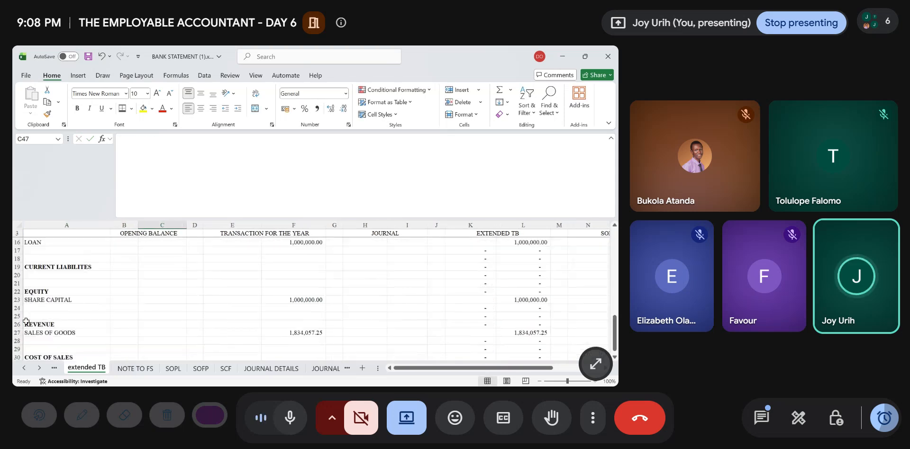
scroll(27, 322, down, 1)
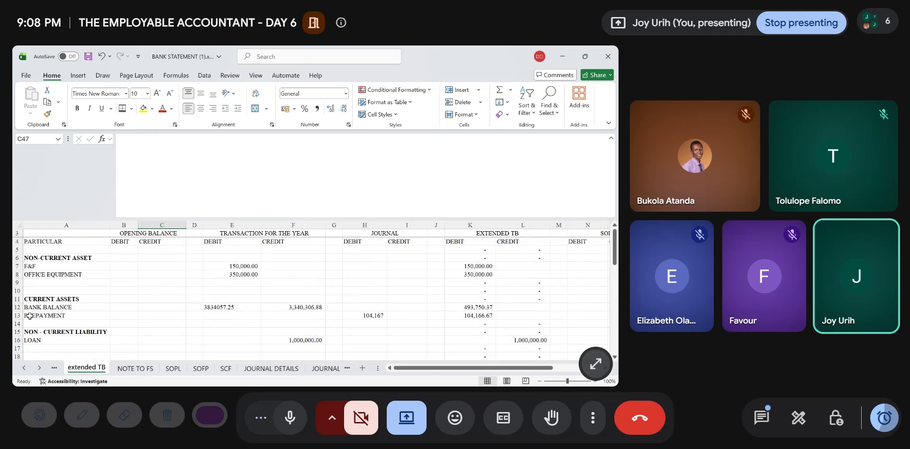
click(15, 349)
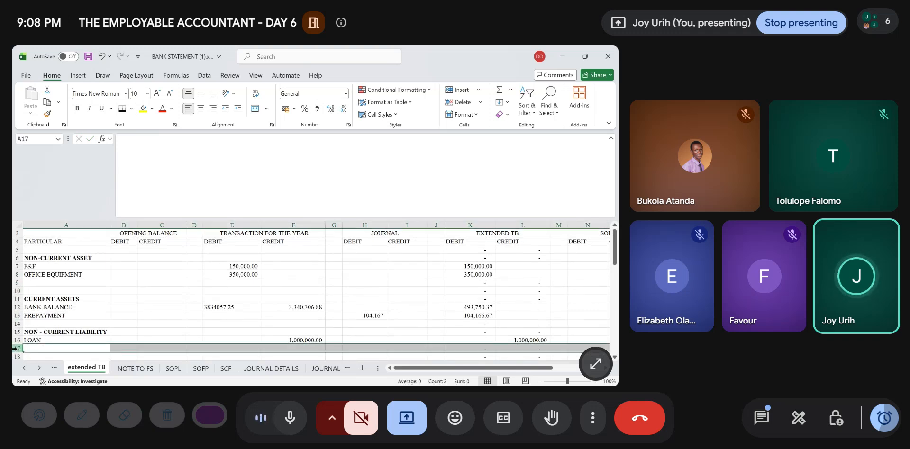
scroll(176, 307, down, 1)
scroll(176, 306, down, 2)
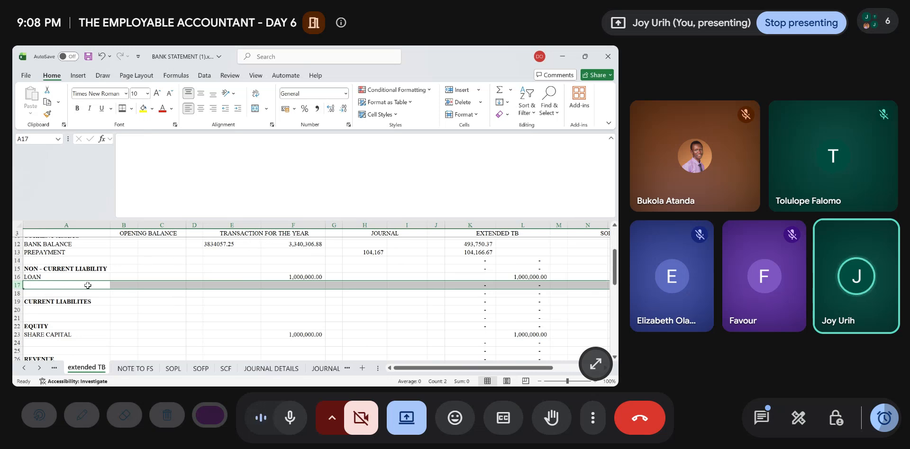
click(311, 370)
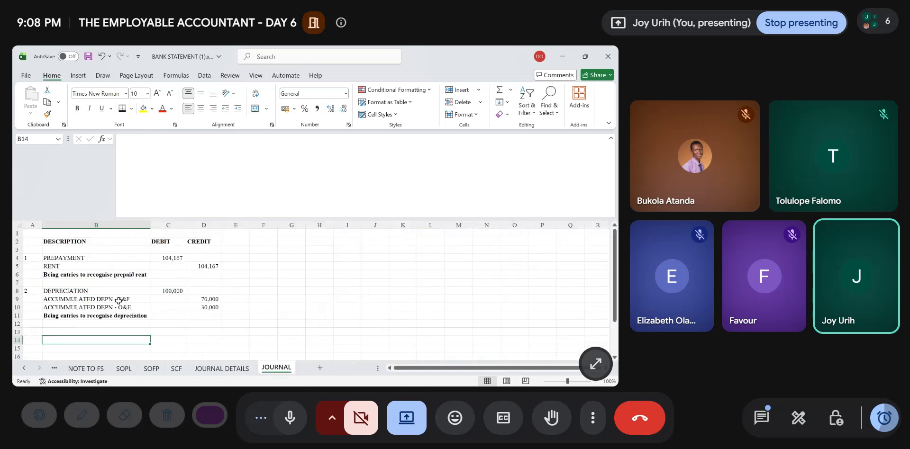
drag(75, 300, 74, 305)
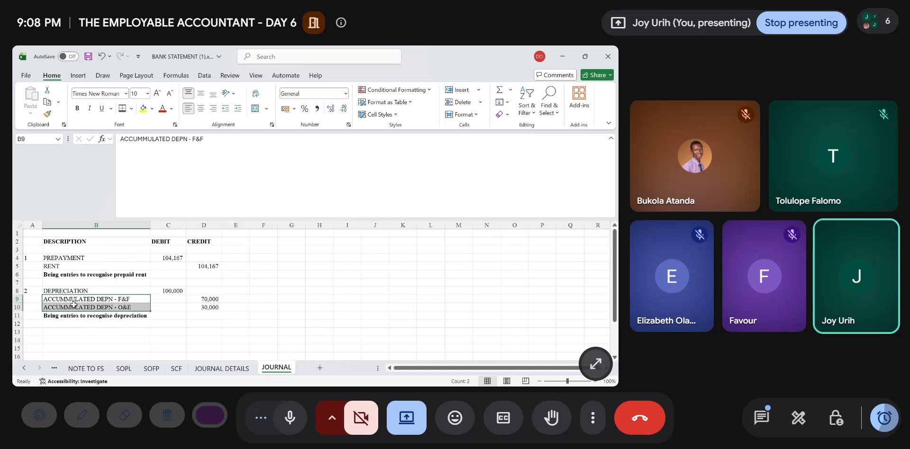
key(ctrl+c)
click(54, 368)
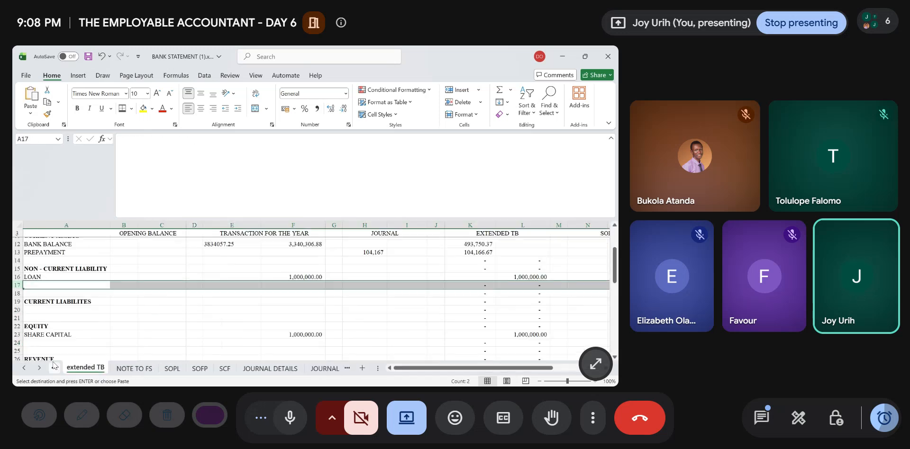
key(ctrl+v)
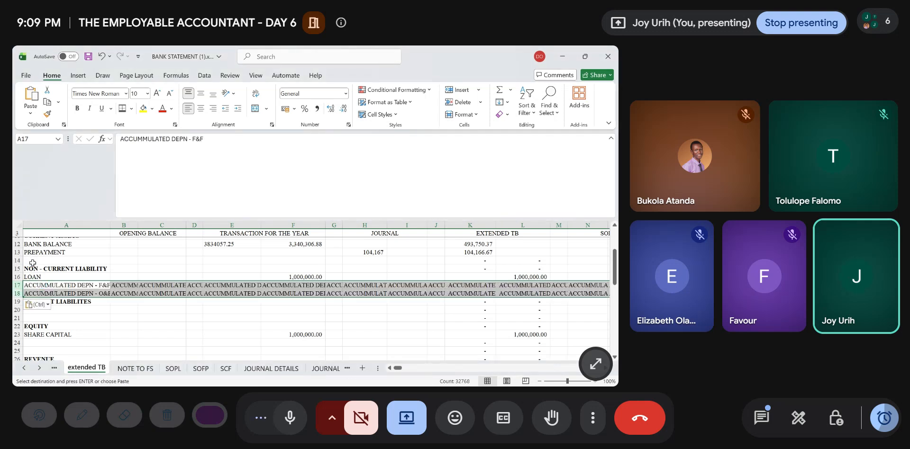
key(Delete)
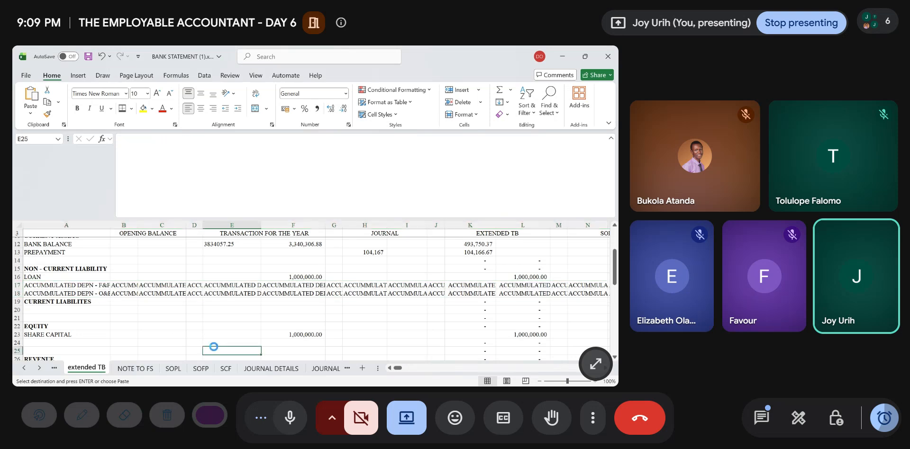
click(167, 317)
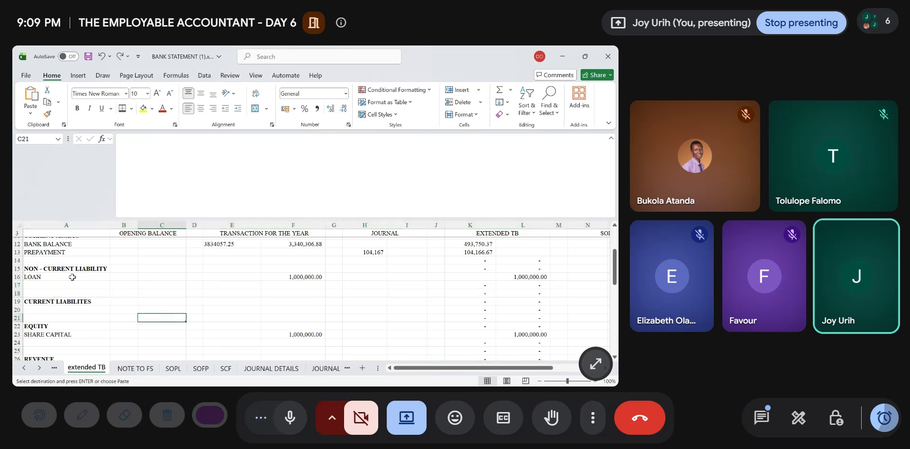
- Paste the accumulated depreciation descriptions into A17:A18 below LOAN and autofit the width of column A
drag(68, 284, 66, 295)
key(ctrl+v)
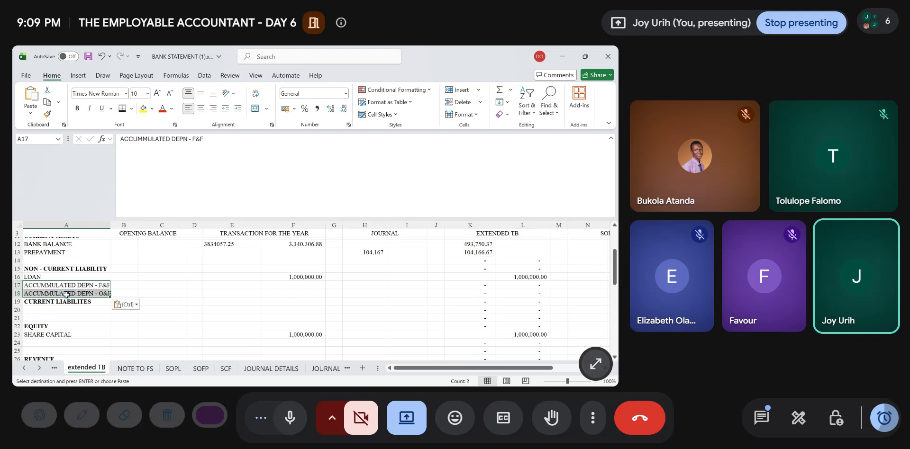
double_click(109, 226)
- Insert a blank row above the CURRENT LIABILITES heading in row 19
click(301, 286)
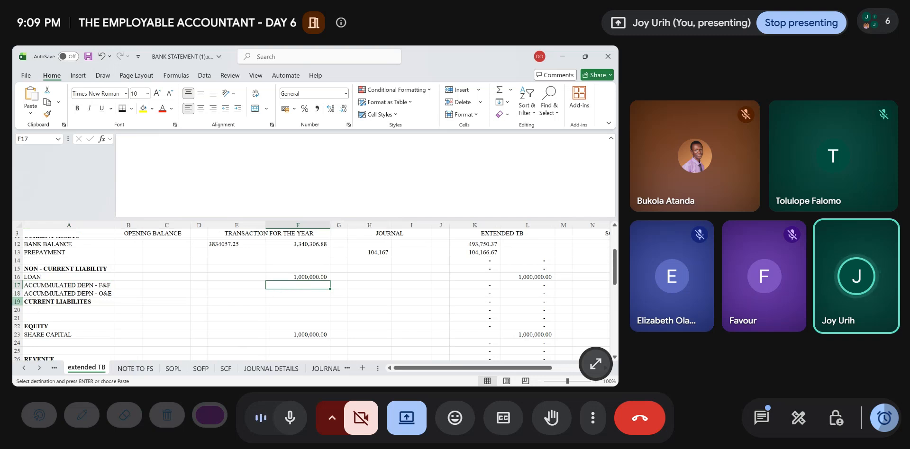
click(17, 302)
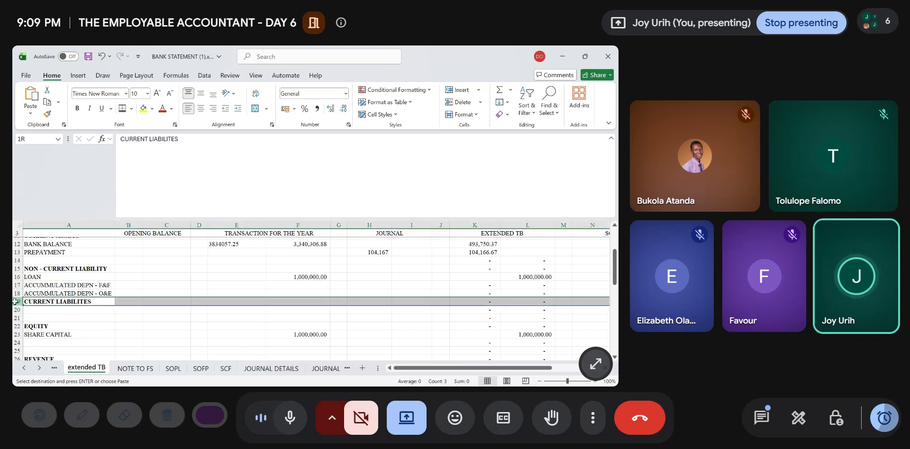
click(461, 89)
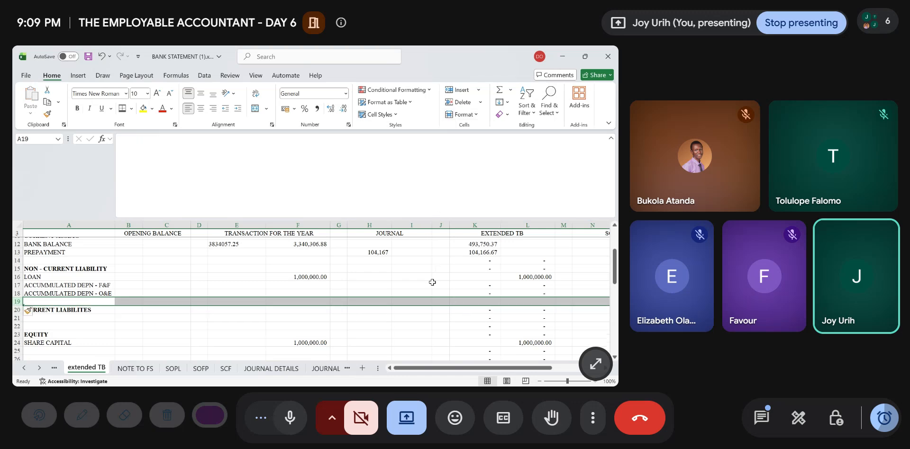
click(378, 287)
scroll(341, 325, down, 10)
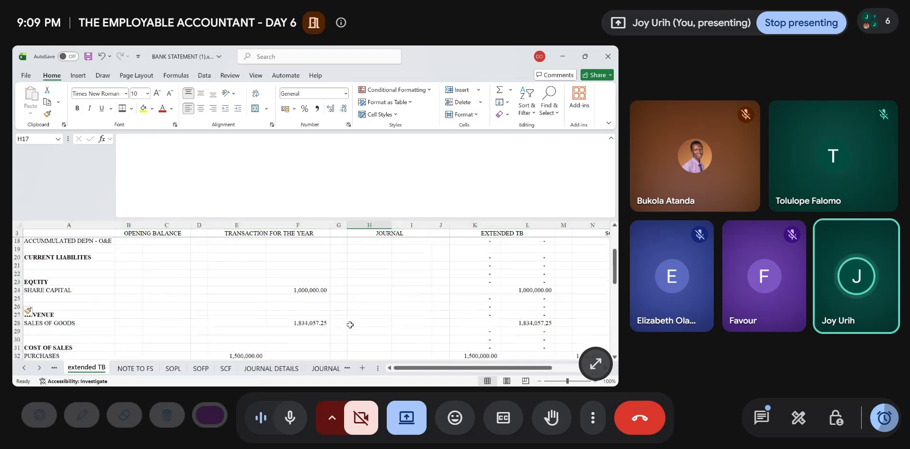
- Link the DEPRECIATION journal debit in H48 to the 100,000 debit in C8 of the JOURNAL sheet
scroll(350, 325, down, 1)
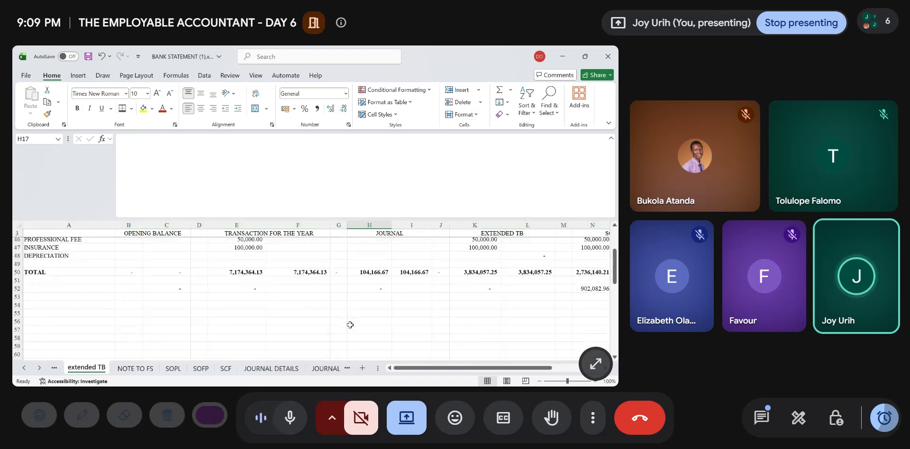
click(375, 272)
text(=)
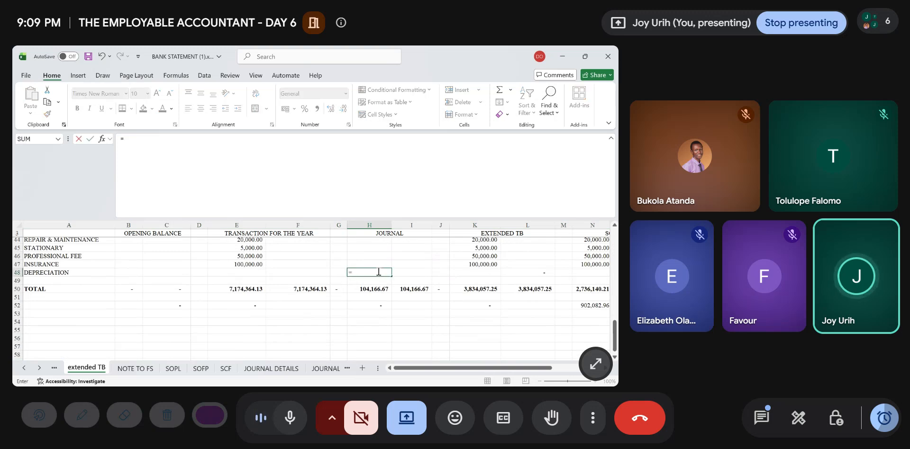
click(326, 369)
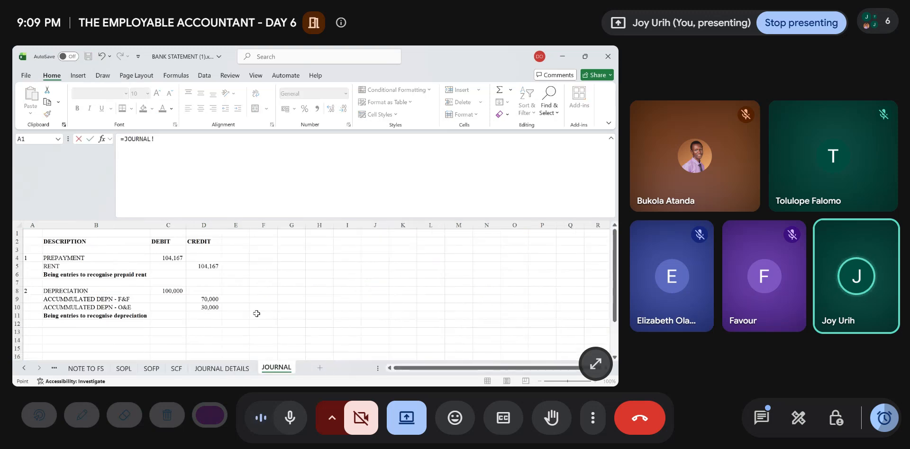
click(175, 290)
key(Return)
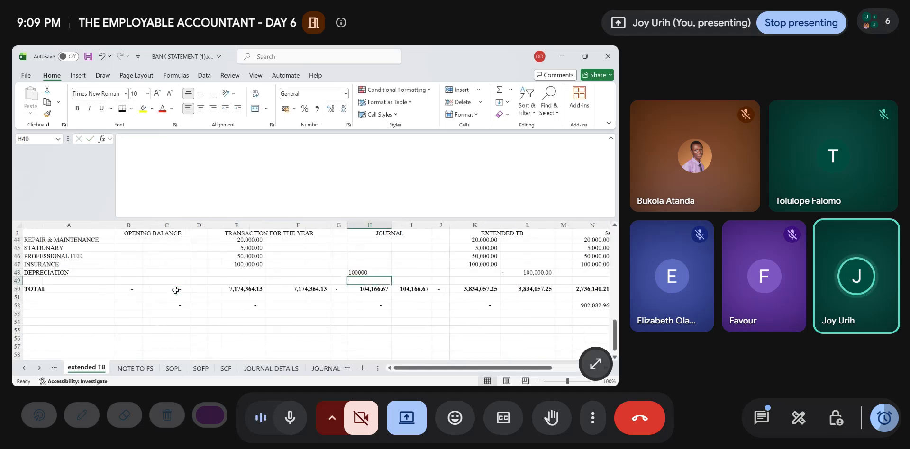
- Link the accumulated depreciation journal credits in I17 and I18 to D9 and D10 of the JOURNAL sheet
scroll(175, 291, up, 11)
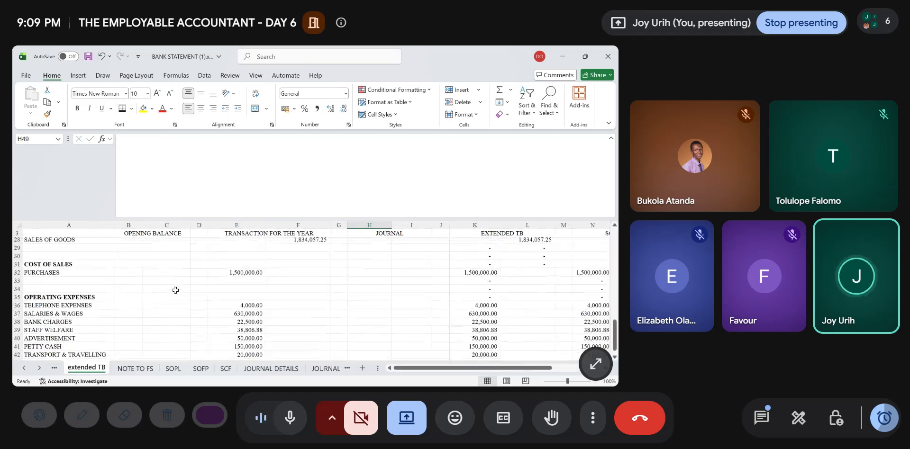
click(408, 290)
text(=)
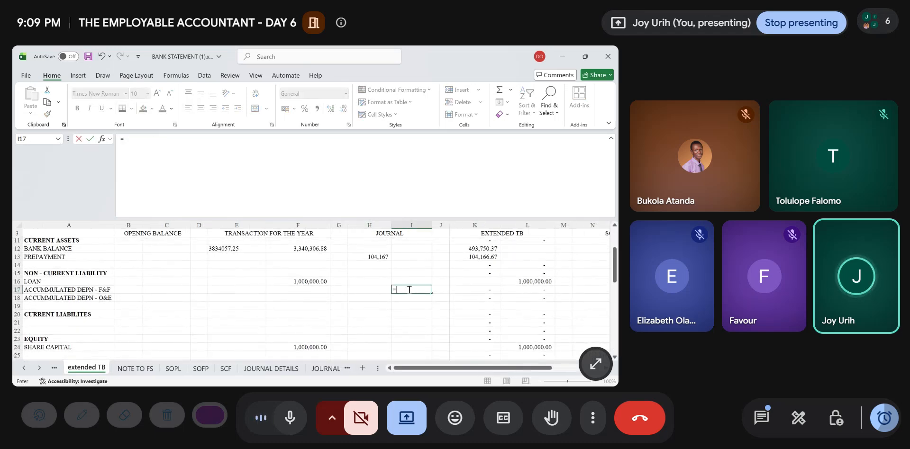
click(325, 368)
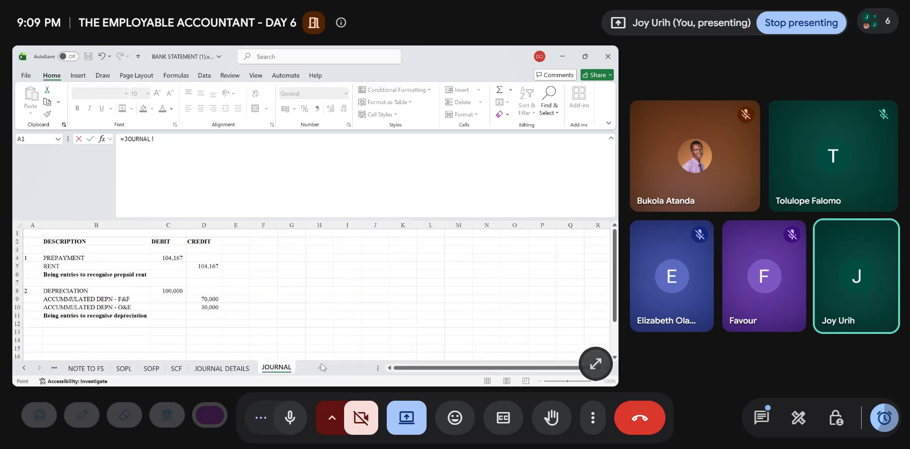
click(215, 299)
key(Return)
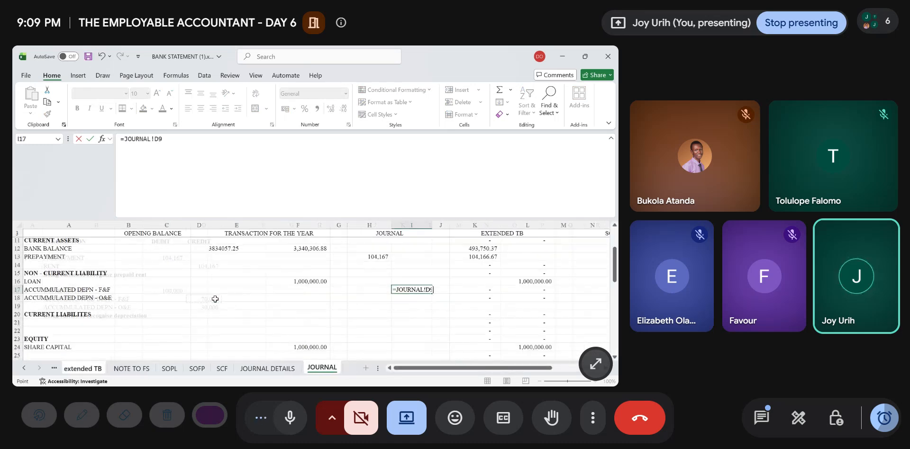
text(=)
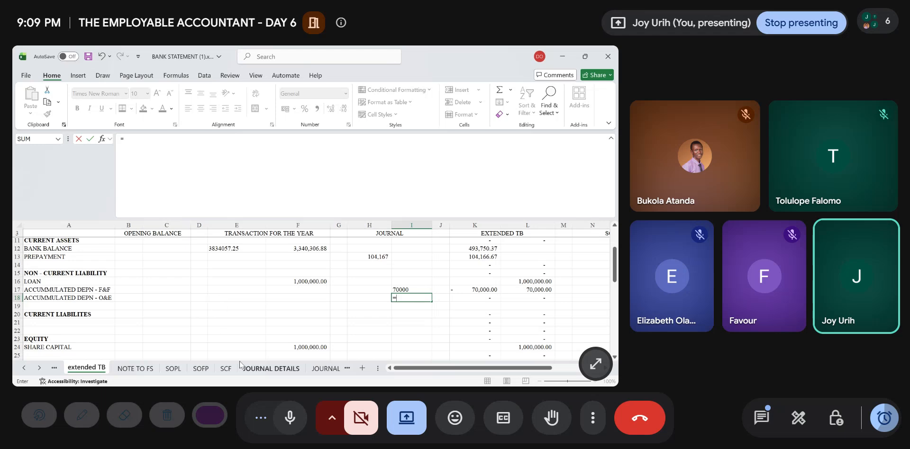
click(313, 368)
click(211, 307)
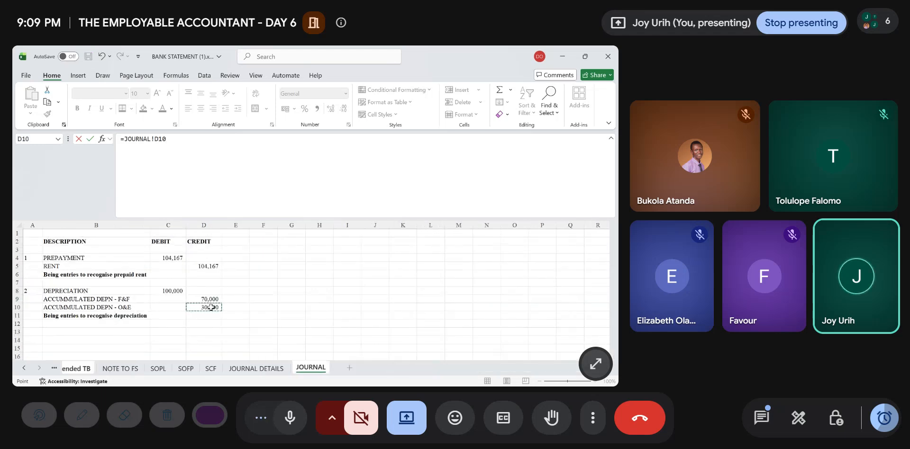
key(Return)
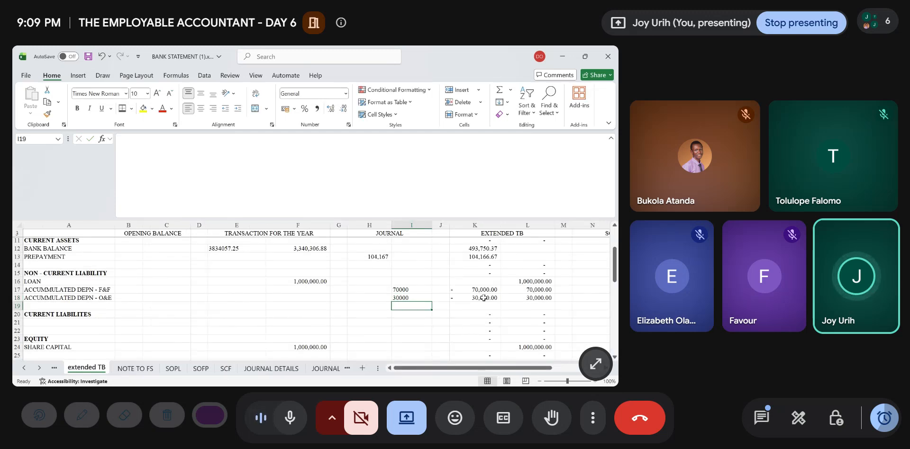
- Clear the extended TB debit formulas in K17:K18 for the two accumulated depreciation lines
scroll(483, 298, right, 2)
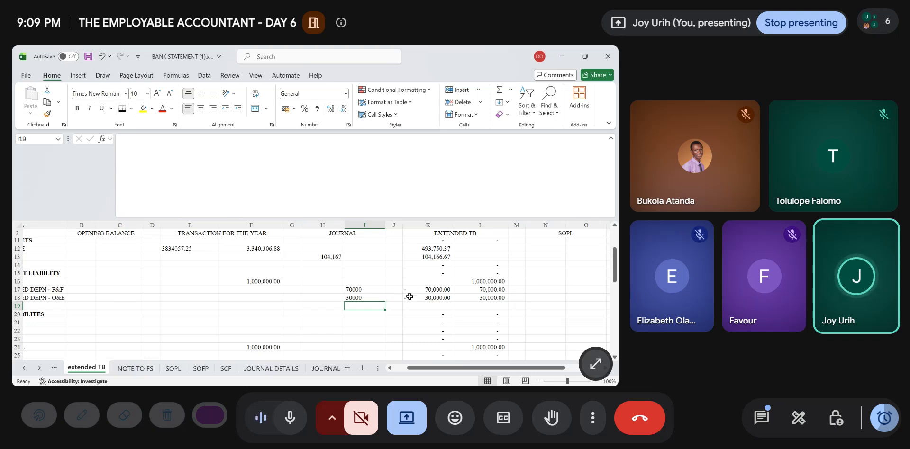
drag(427, 289, 428, 299)
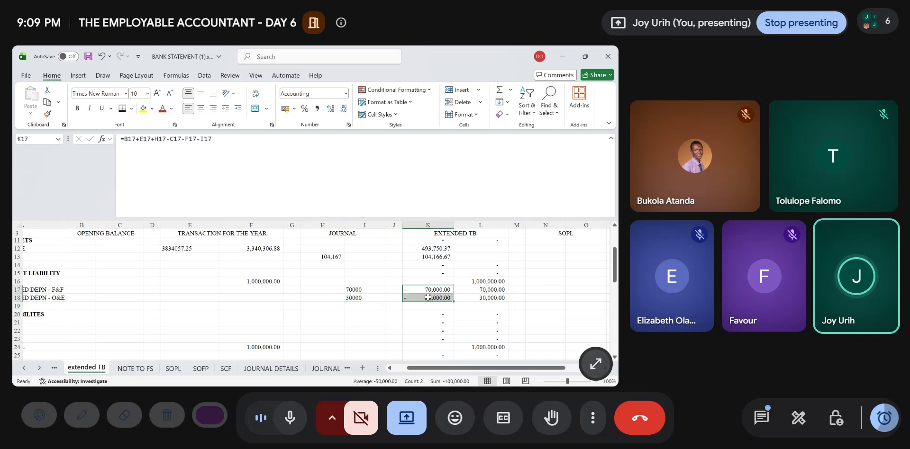
key(Delete)
- Clear the DEPRECIATION credit formula in L48 and fill the extended TB debit formula from K47 down to K48
scroll(428, 297, down, 11)
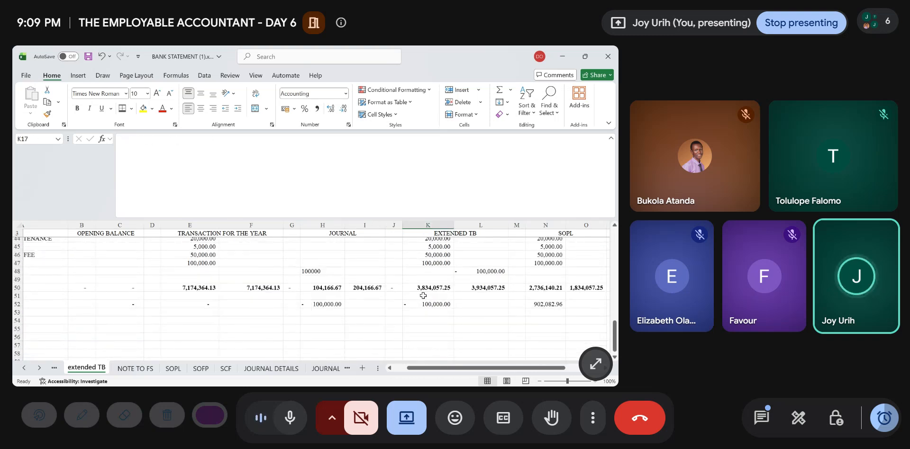
scroll(332, 291, right, 3)
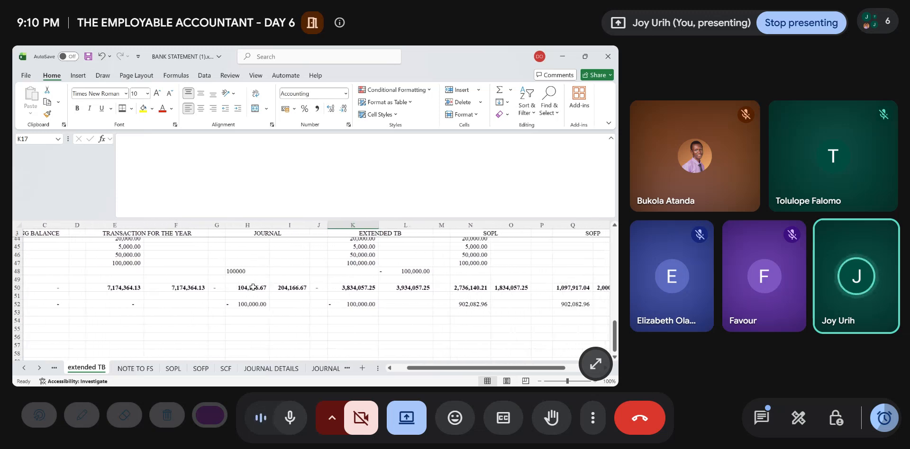
scroll(252, 287, right, 1)
click(391, 271)
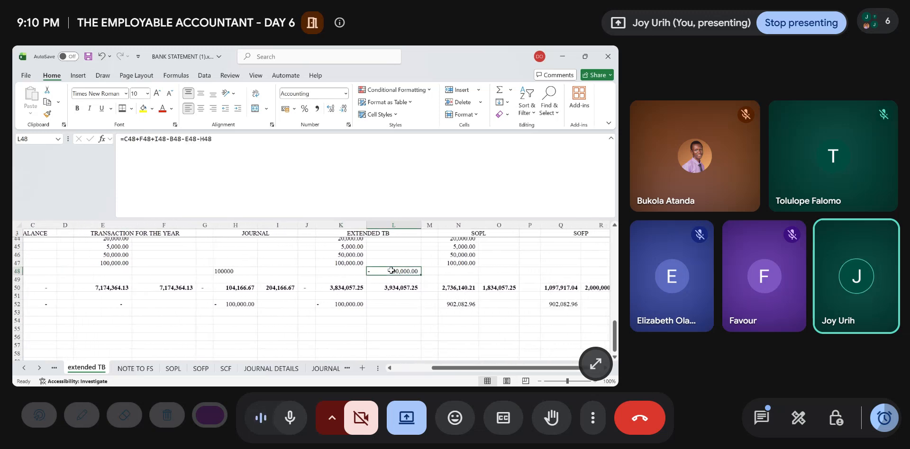
key(Delete)
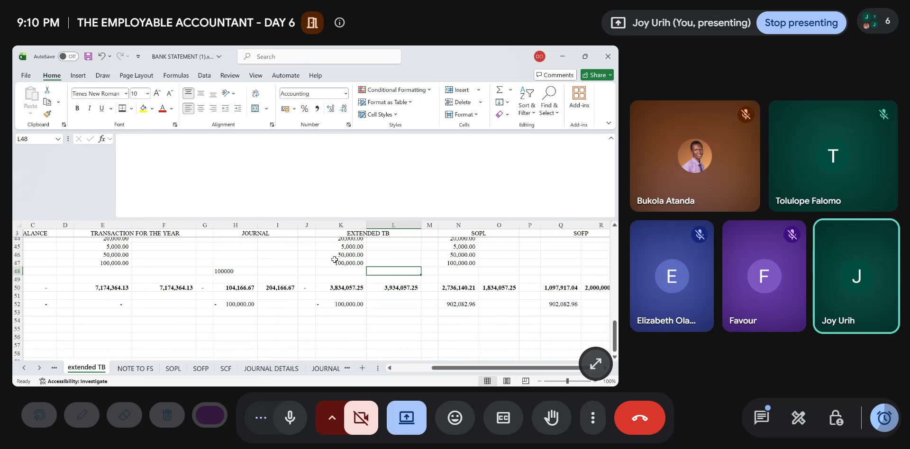
click(334, 259)
mouse_move(366, 267)
mouse_down()
mouse_move(366, 284)
mouse_move(366, 275)
mouse_up()
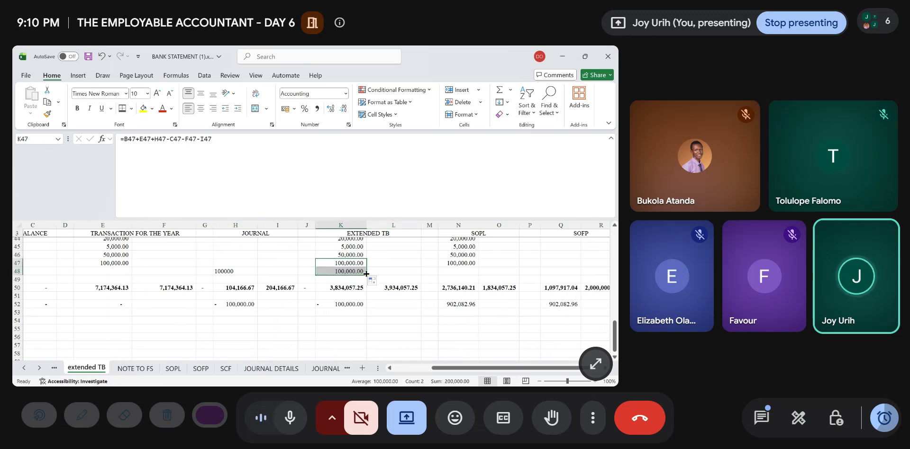
- Extend the journal debit total in H50 to sum H5:H49
scroll(268, 271, up, 3)
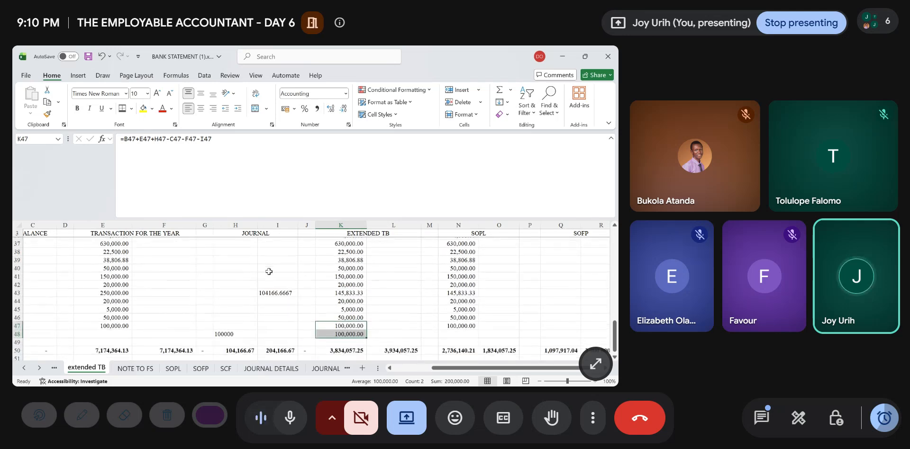
scroll(268, 272, down, 3)
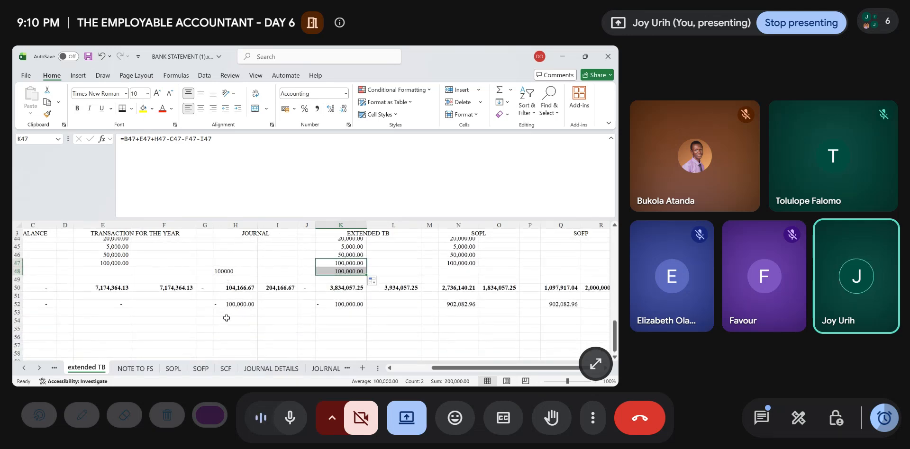
scroll(244, 304, up, 12)
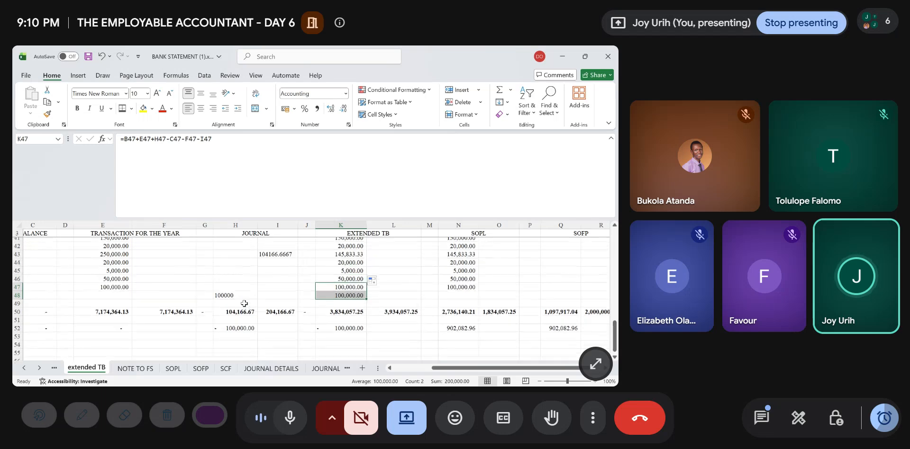
scroll(244, 304, down, 9)
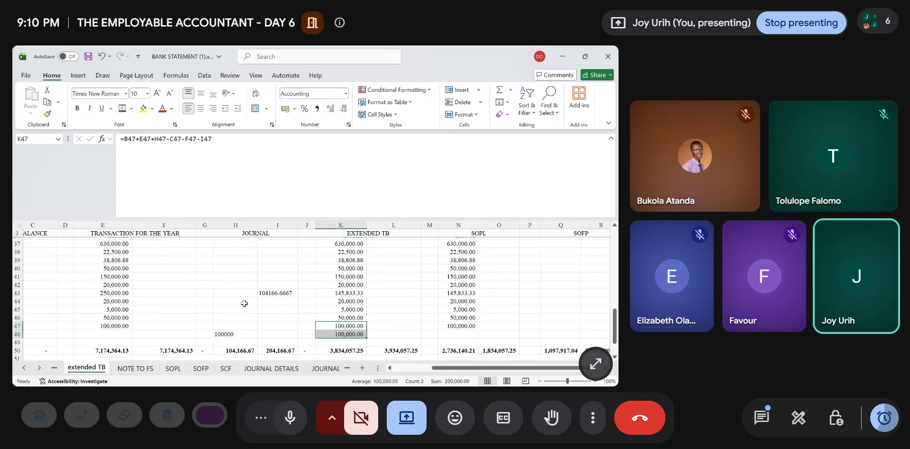
click(235, 351)
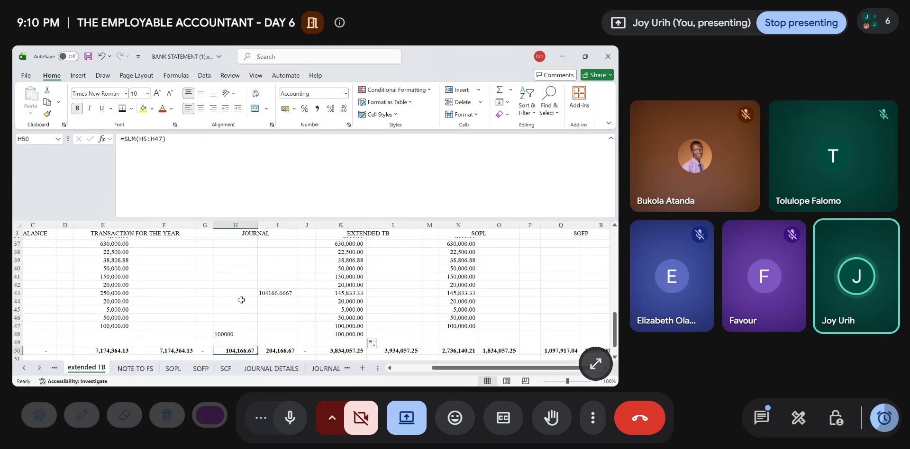
double_click(233, 351)
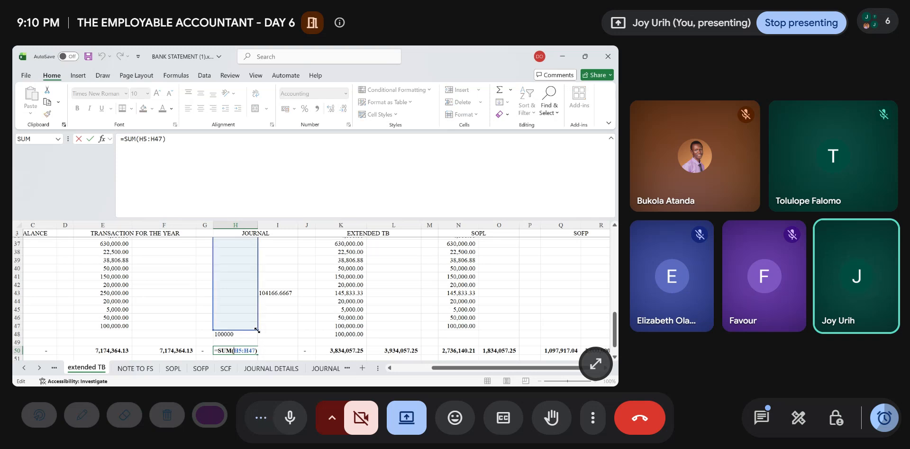
drag(256, 330, 257, 343)
key(Return)
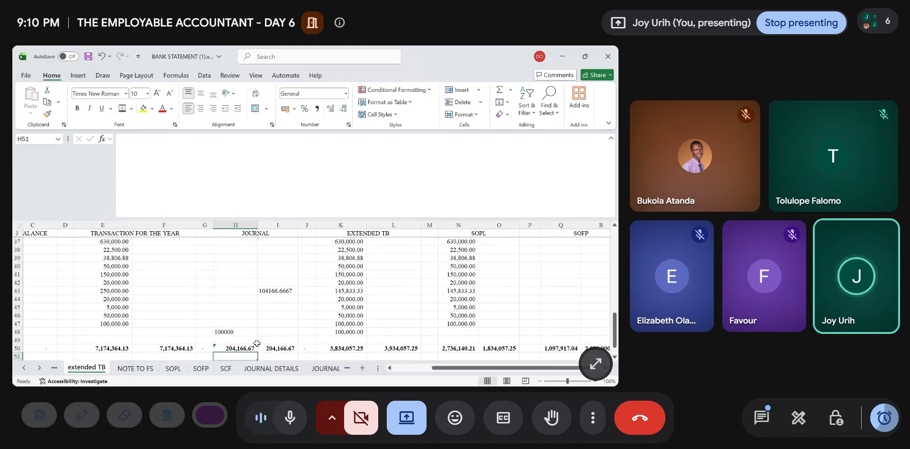
click(238, 347)
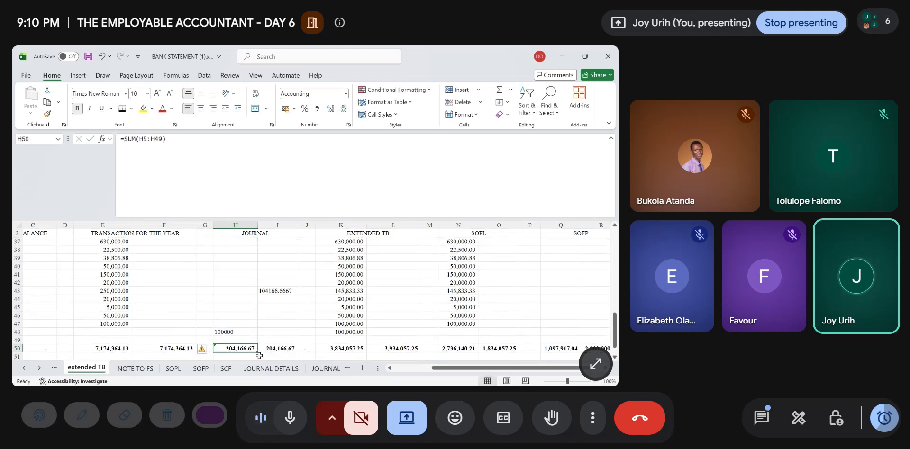
- Extend the extended TB debit total in K50 to sum K5:K49
scroll(291, 341, down, 2)
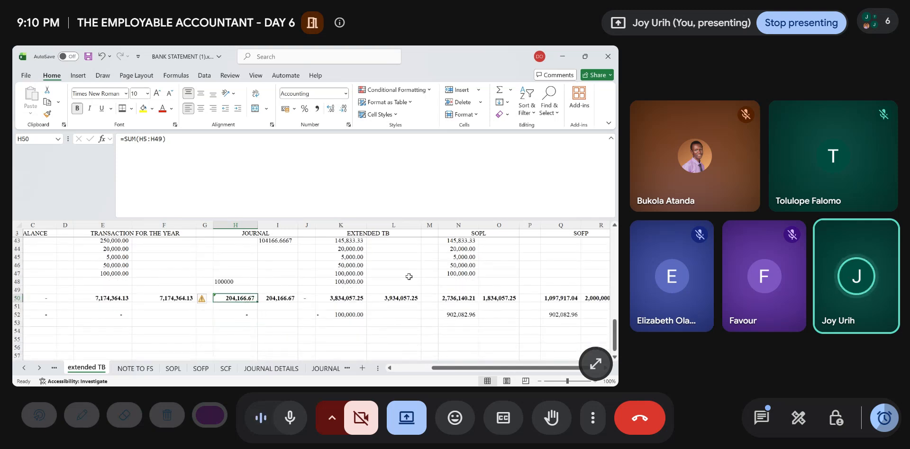
click(354, 281)
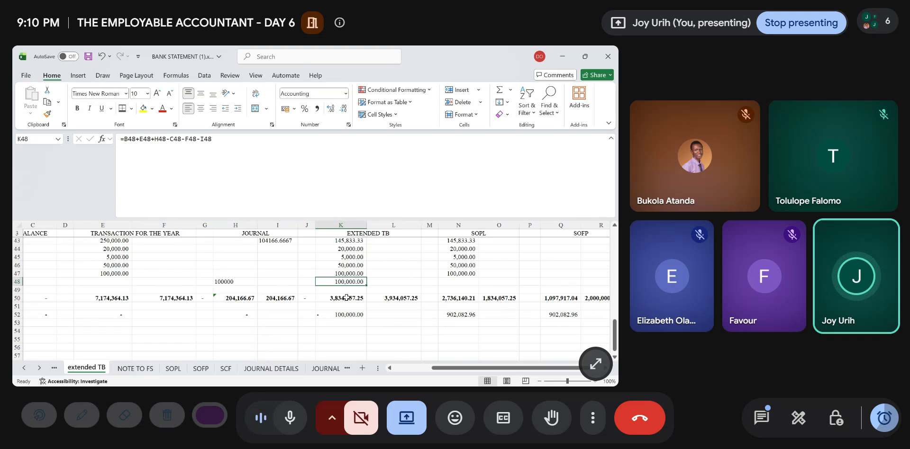
click(346, 298)
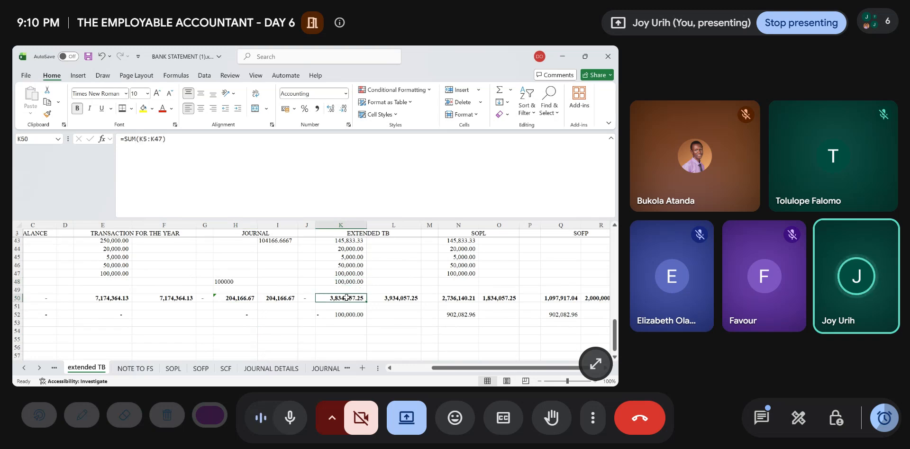
double_click(347, 298)
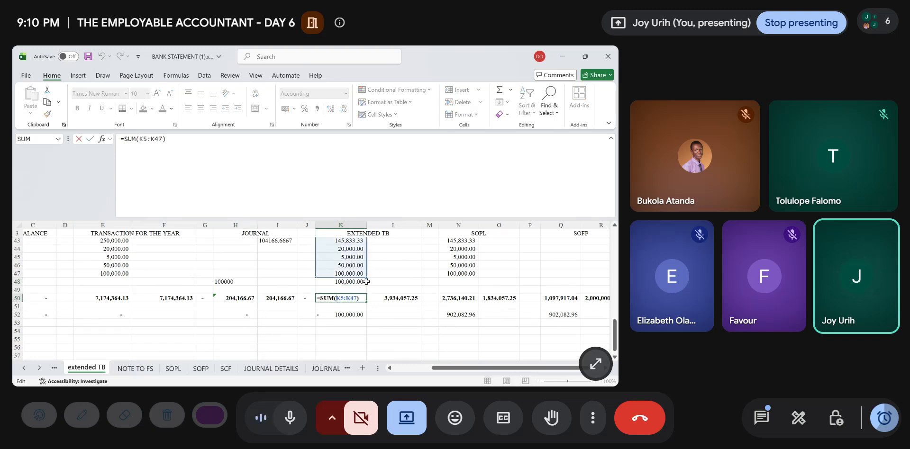
drag(366, 282, 364, 290)
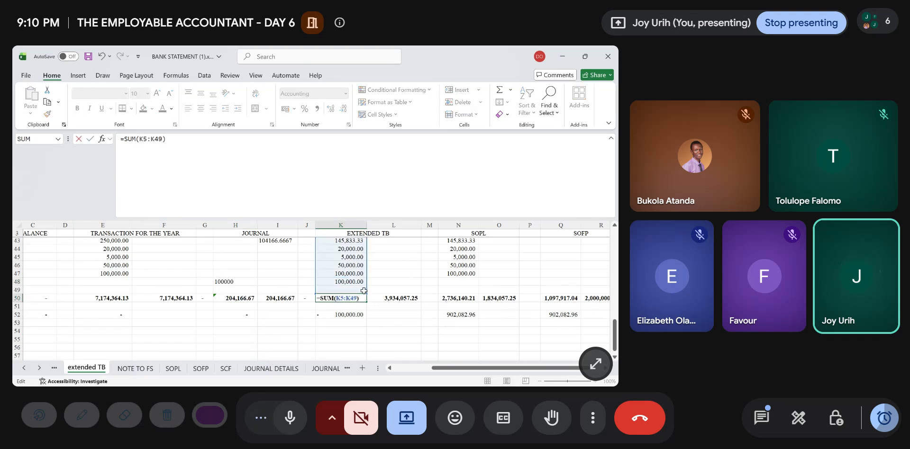
key(Return)
- Fill the SOPL debit formula from N47 down to N48 for the DEPRECIATION line
scroll(402, 336, right, 3)
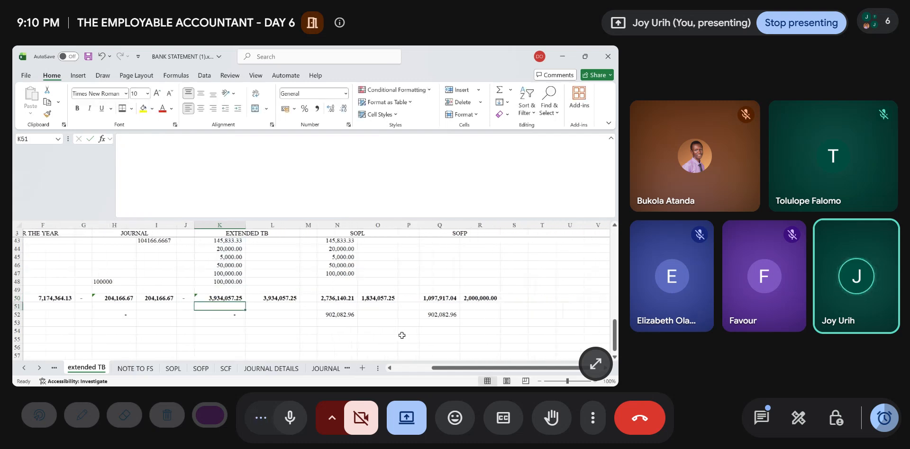
scroll(402, 335, right, 1)
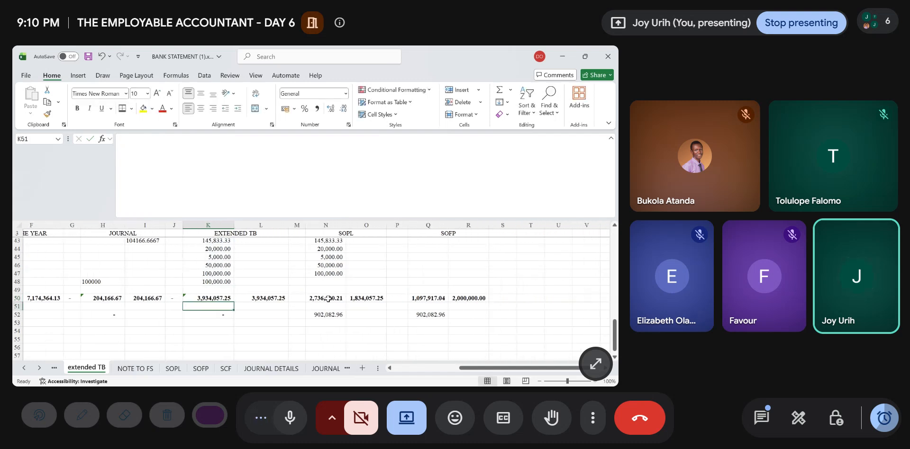
click(328, 299)
click(334, 275)
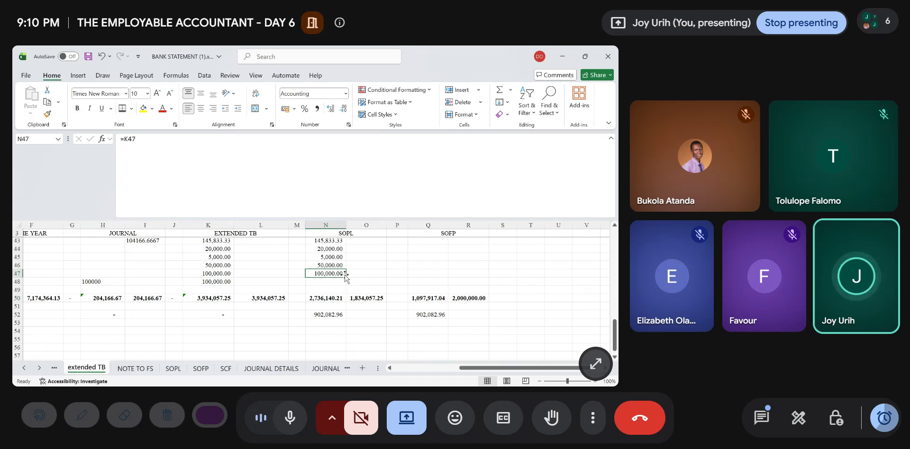
drag(346, 277, 346, 287)
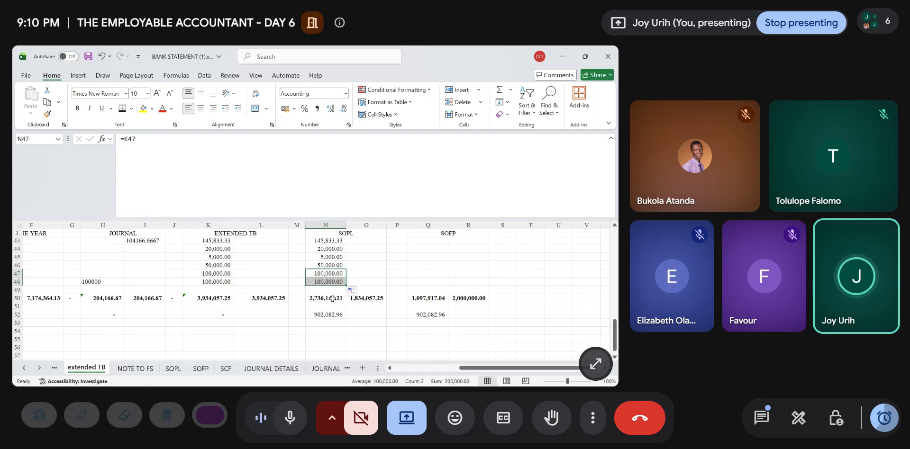
- Extend the SOPL debit total in N50 to include the DEPRECIATION amount in N48
double_click(333, 301)
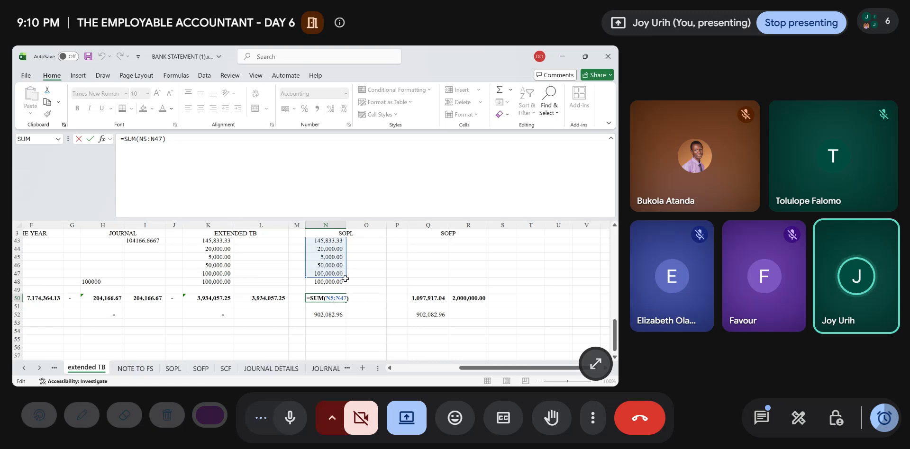
drag(345, 277, 345, 291)
key(Return)
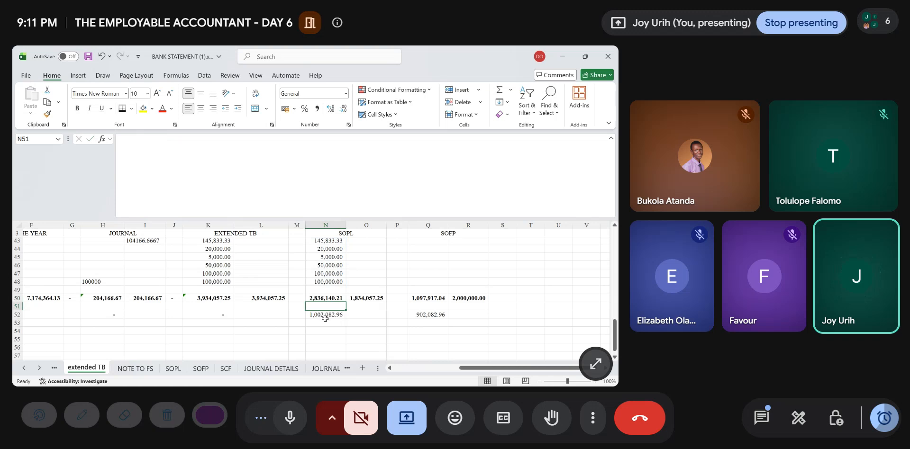
- Fill the SOFP credit formula from R16 down to R18 to carry over the two depreciation credit amounts
click(420, 299)
scroll(421, 299, right, 2)
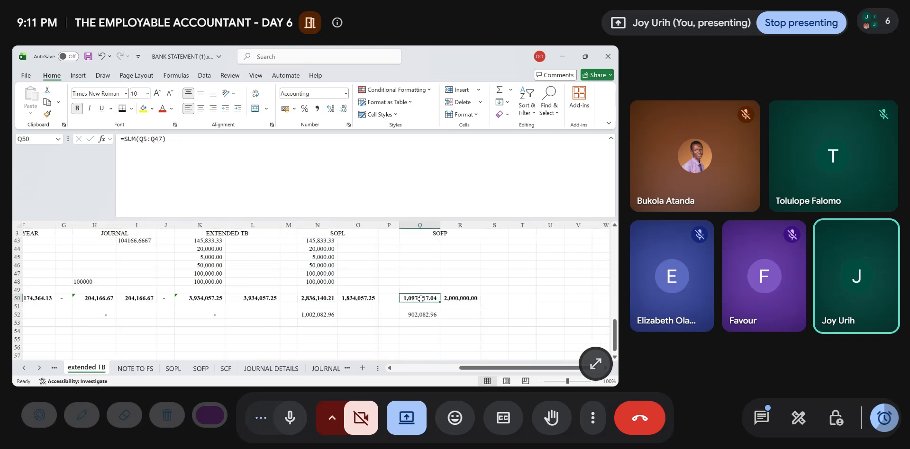
scroll(421, 299, up, 13)
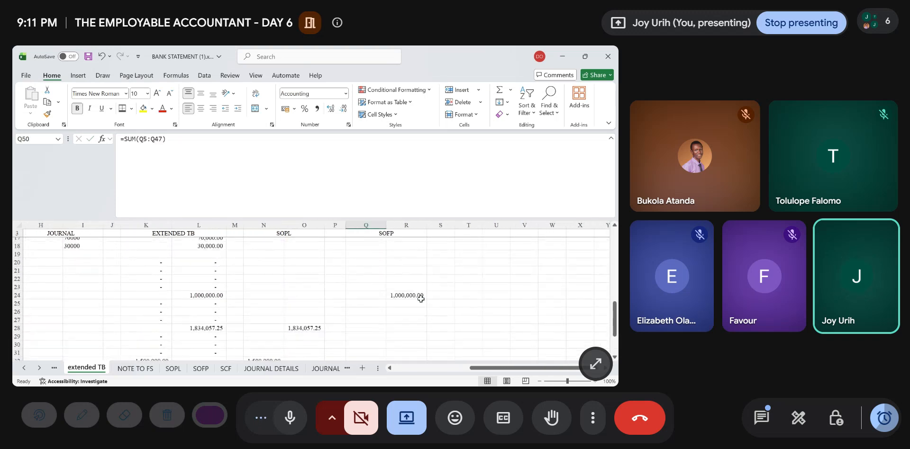
scroll(421, 299, down, 3)
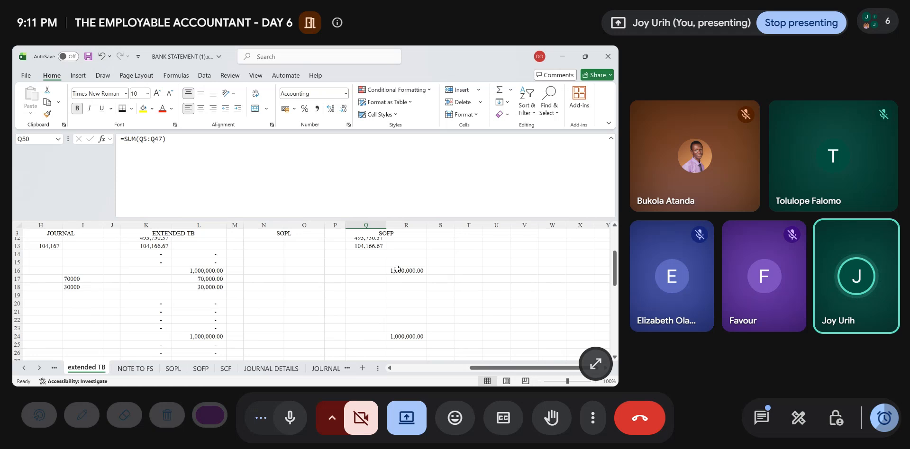
click(412, 278)
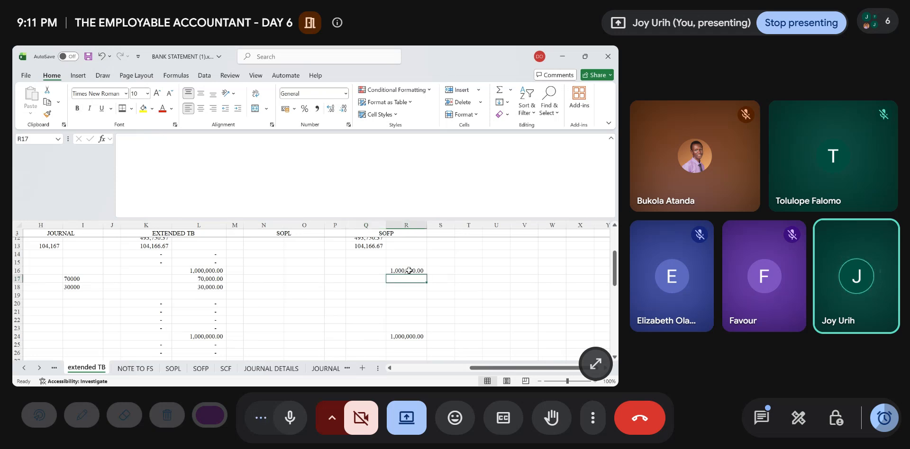
click(409, 270)
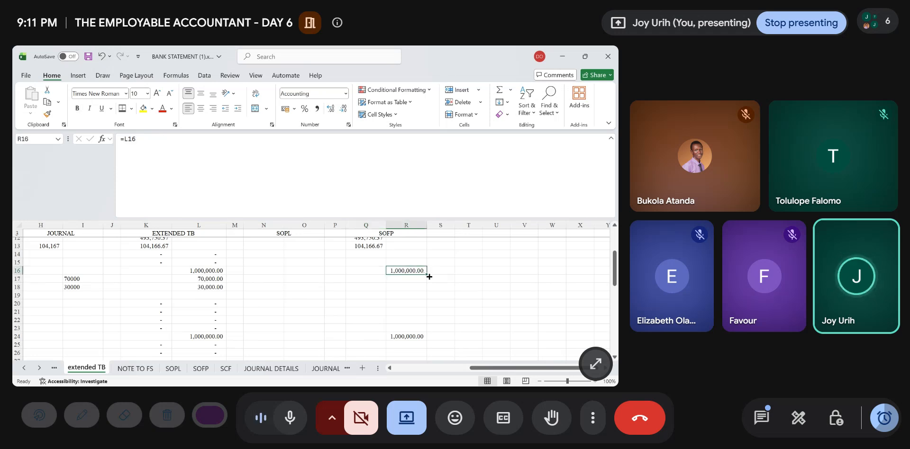
drag(426, 276, 428, 293)
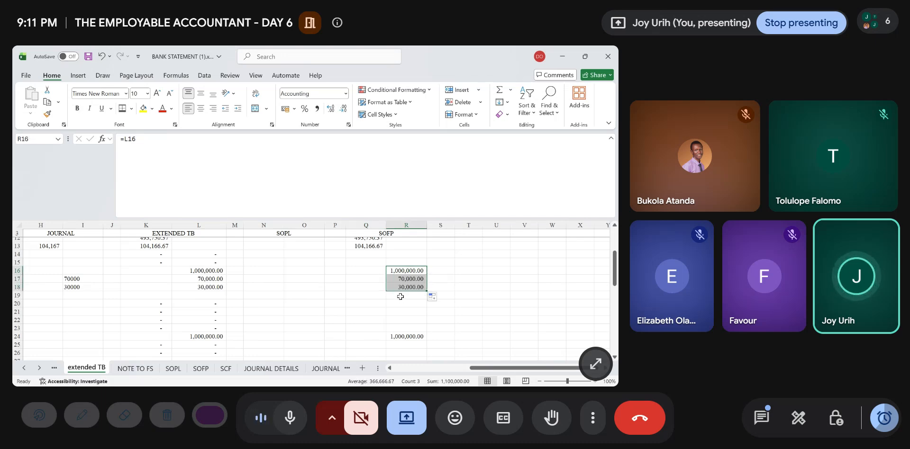
- Review the SOFP entries and totals, and compare the SOPL difference in N52 with the SOFP difference in Q52
scroll(401, 297, down, 2)
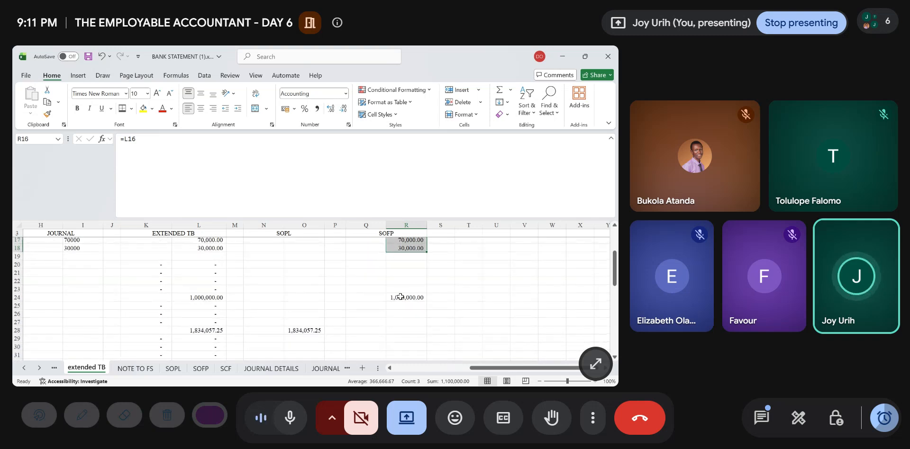
scroll(401, 297, up, 2)
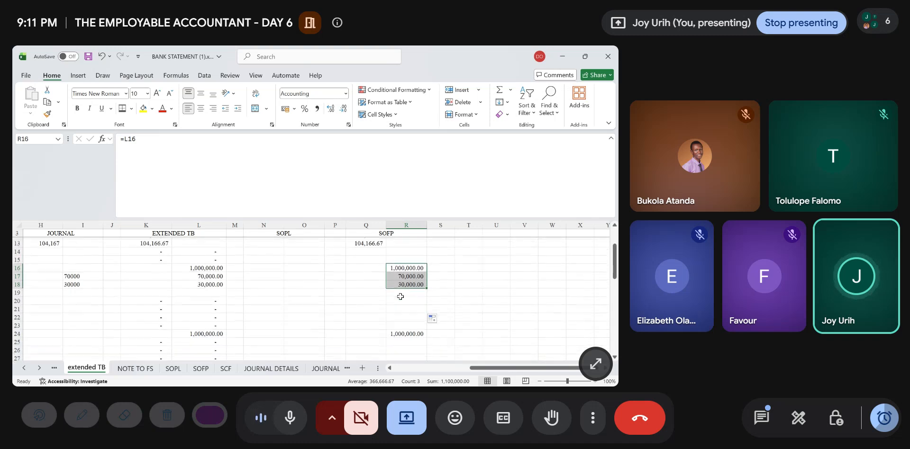
scroll(400, 297, down, 12)
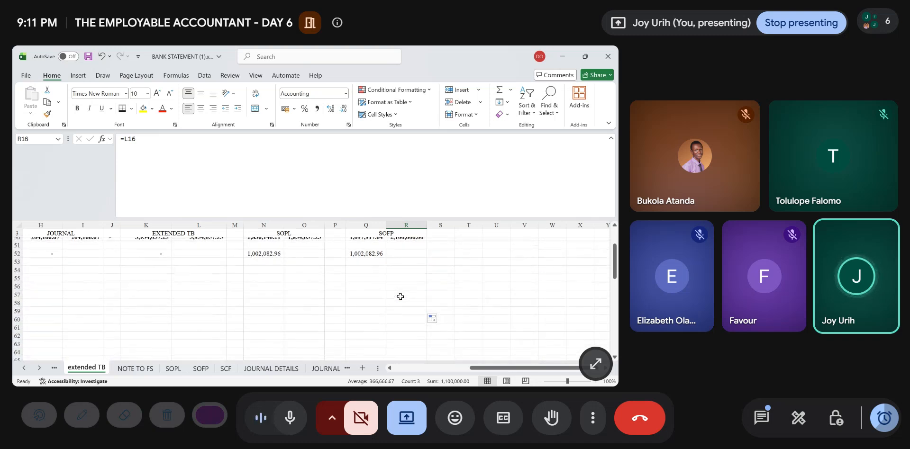
scroll(401, 296, up, 14)
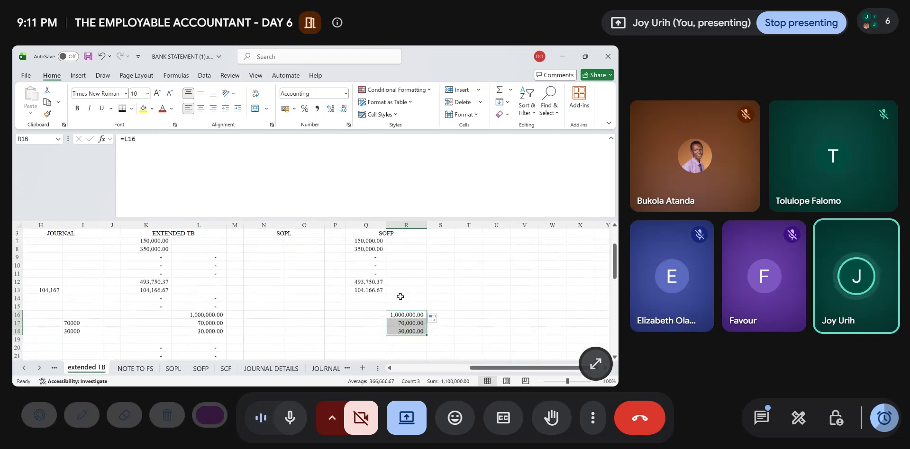
scroll(400, 297, down, 14)
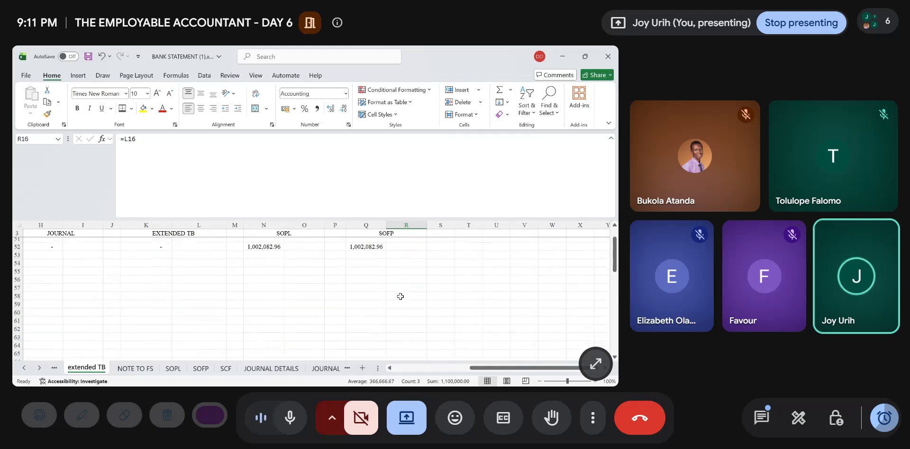
scroll(401, 296, up, 4)
scroll(372, 286, up, 3)
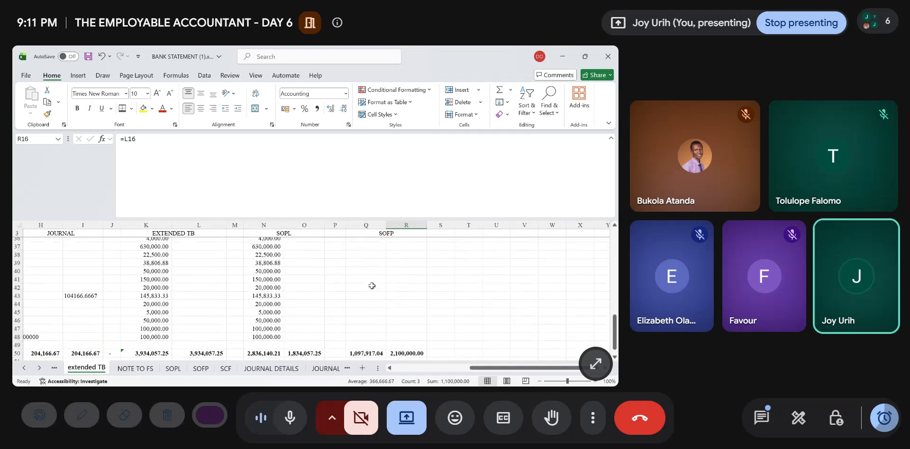
scroll(372, 285, down, 8)
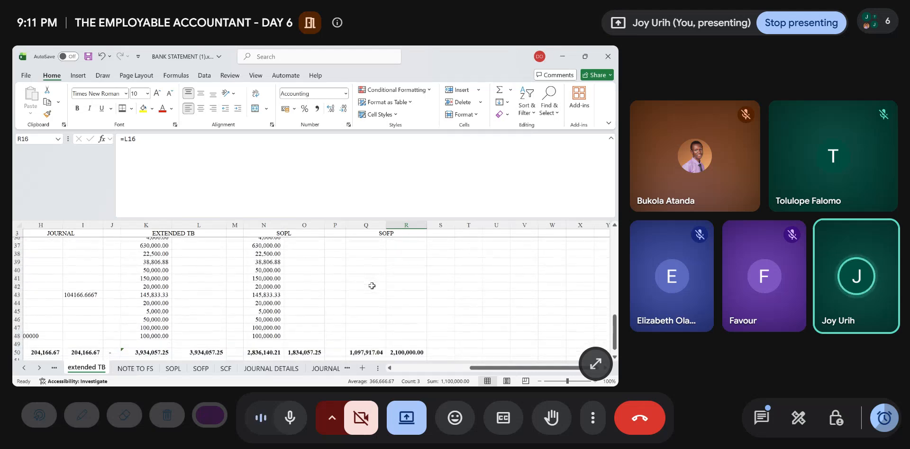
scroll(373, 286, up, 2)
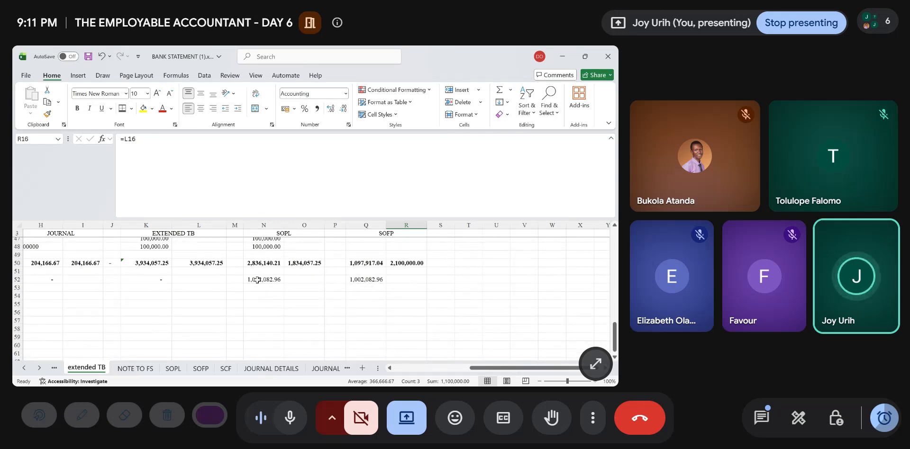
click(257, 280)
key(Right)
key(Right)
key(Right)
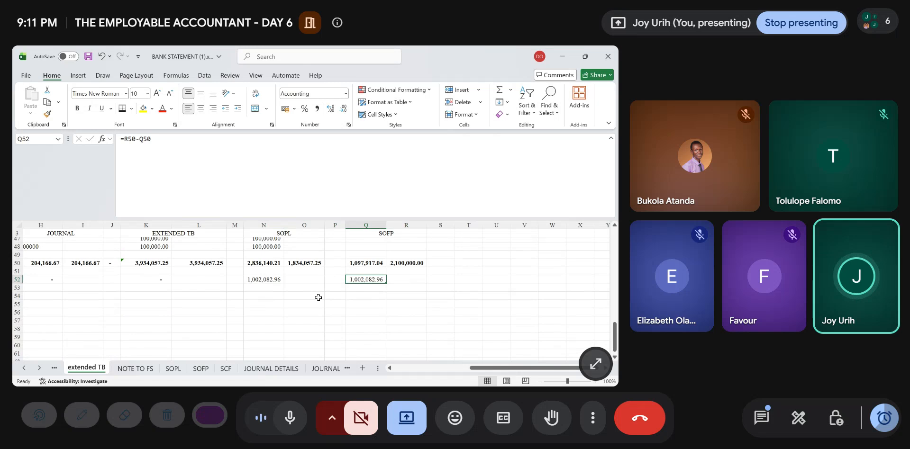
- Check the operating expenses and net loss on the SOPL sheet against the extended TB
scroll(318, 297, left, 5)
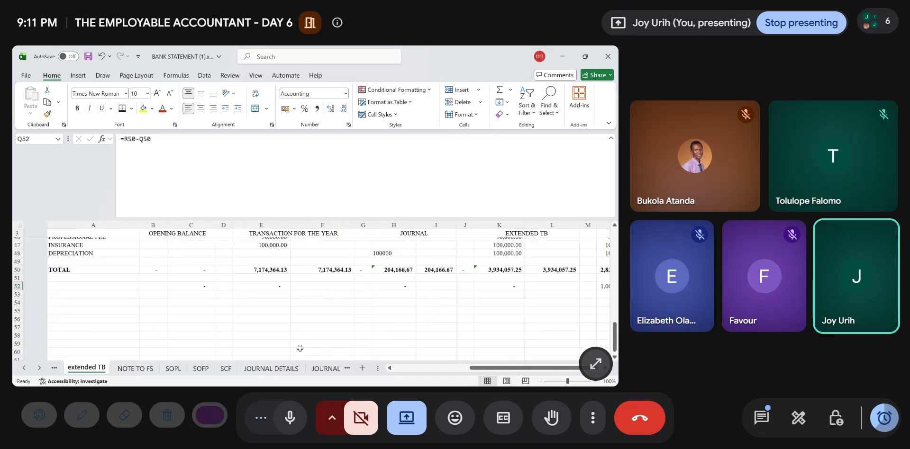
click(175, 371)
scroll(179, 299, down, 3)
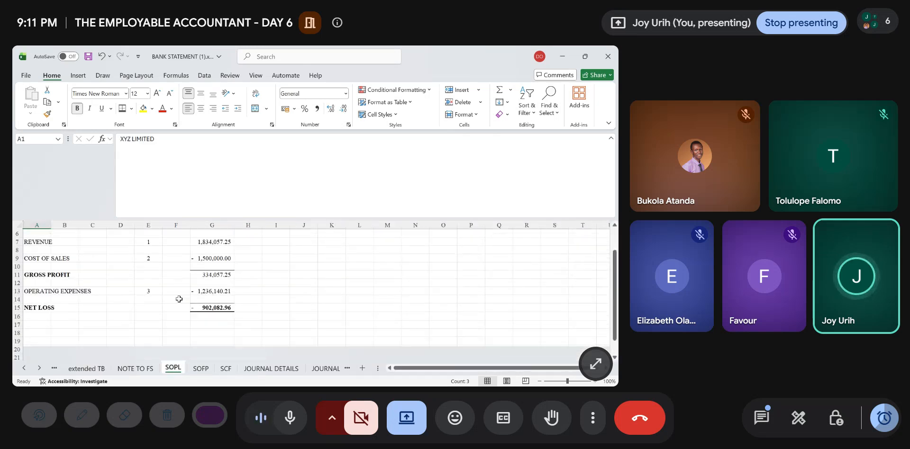
scroll(180, 299, up, 2)
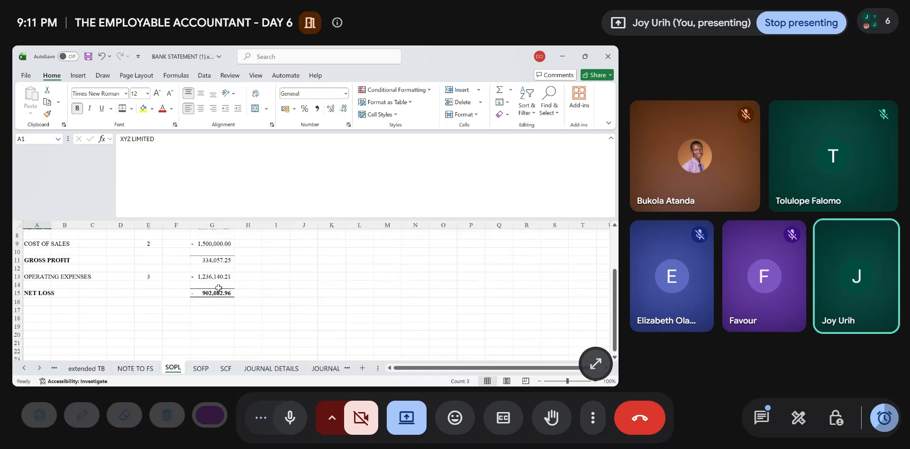
- Add a DEPRECIATION line in B28 of the NOTE TO FS sheet, below INSURANCE in the operating expenses note
click(140, 370)
scroll(119, 269, down, 15)
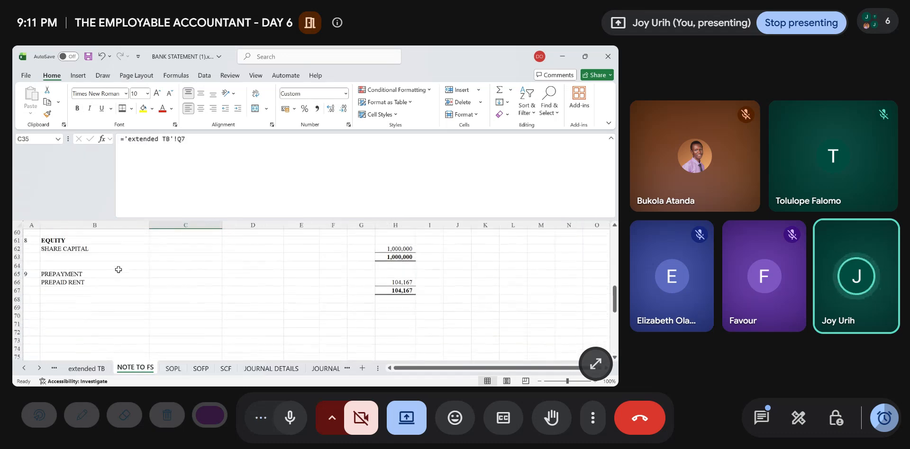
scroll(118, 270, up, 10)
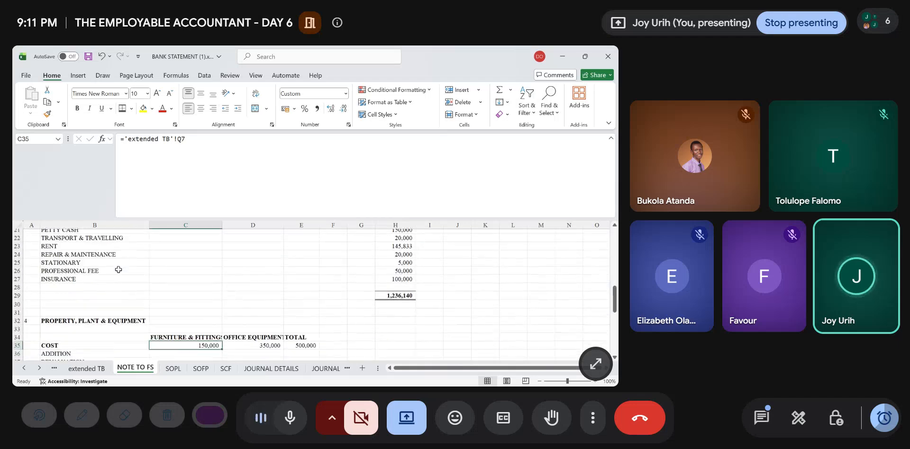
scroll(118, 269, up, 1)
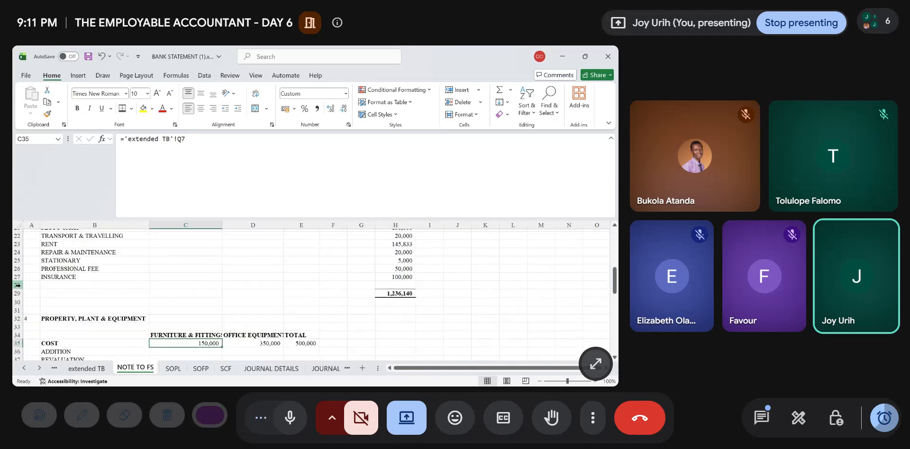
click(57, 284)
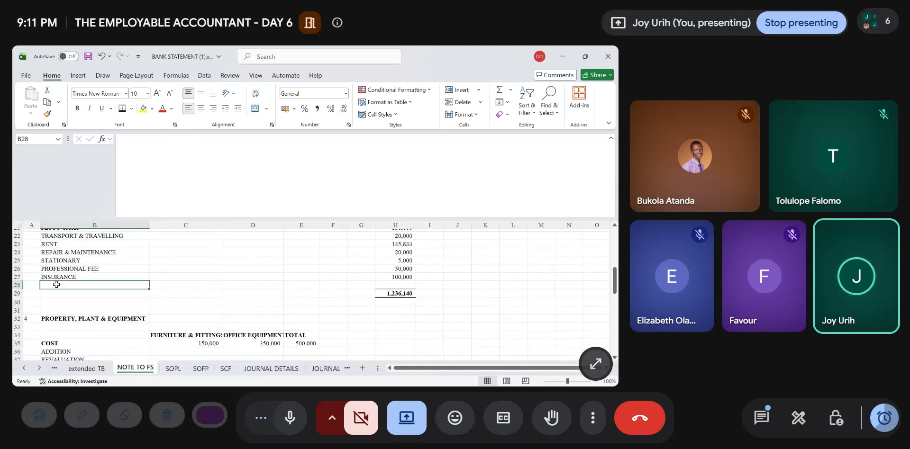
text(DEPRE)
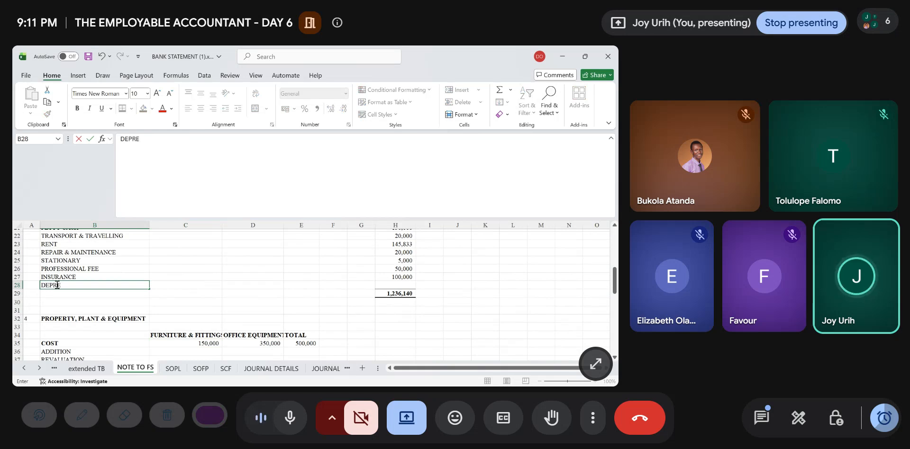
text(CIATION)
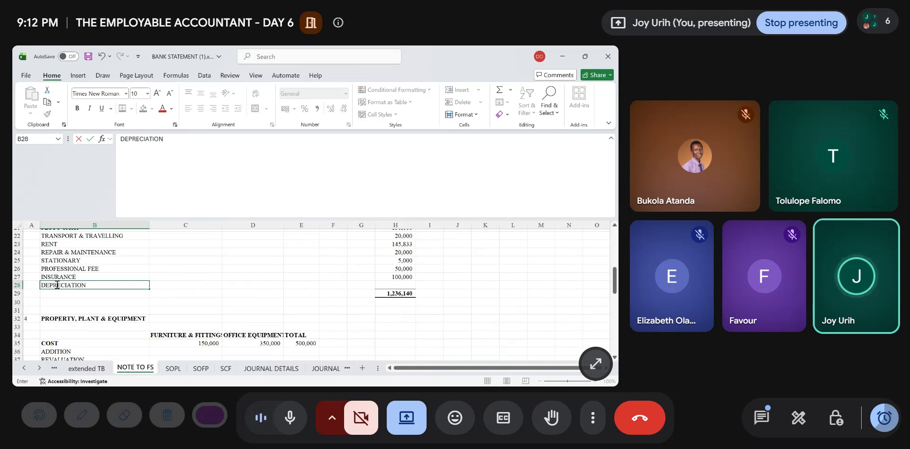
- Link the DEPRECIATION amount in H28 to the SOPL debit cell N48 of the extended TB sheet
key(Right)
key(Right)
key(Right)
key(Right)
key(Right)
key(Right)
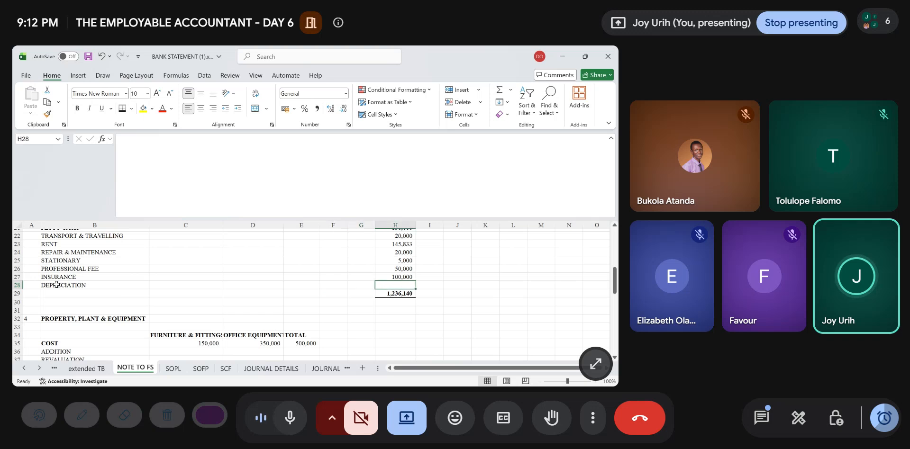
text(=)
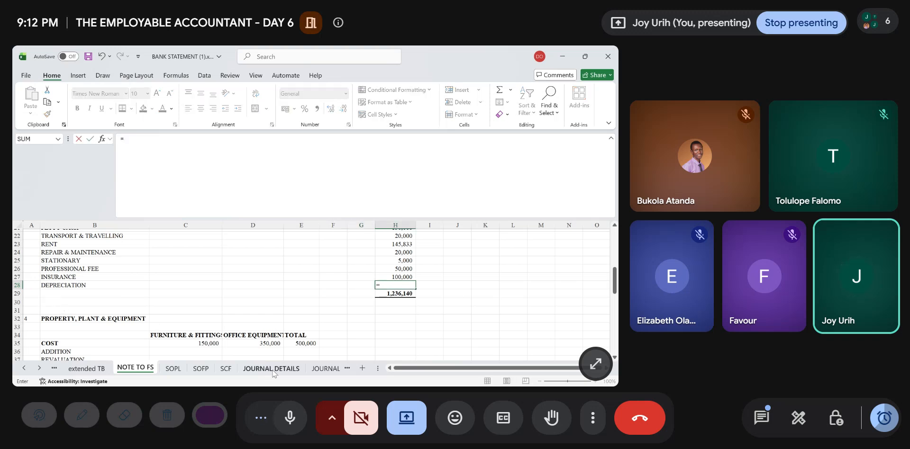
click(85, 369)
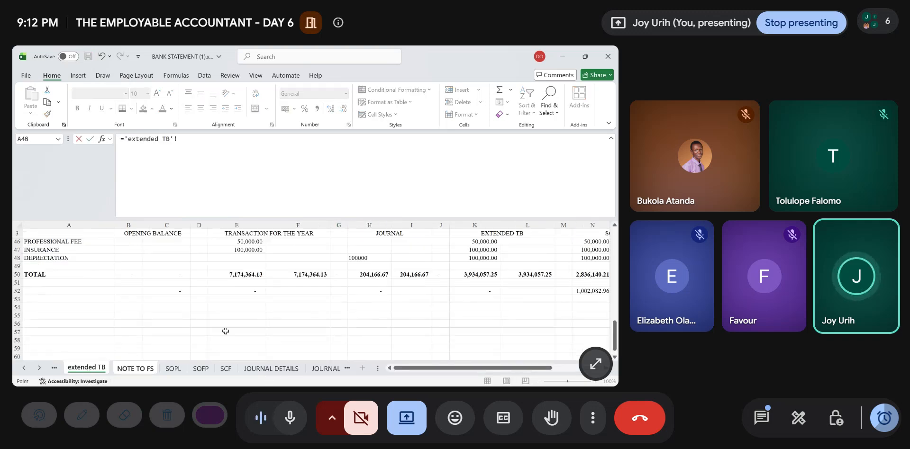
scroll(416, 313, right, 5)
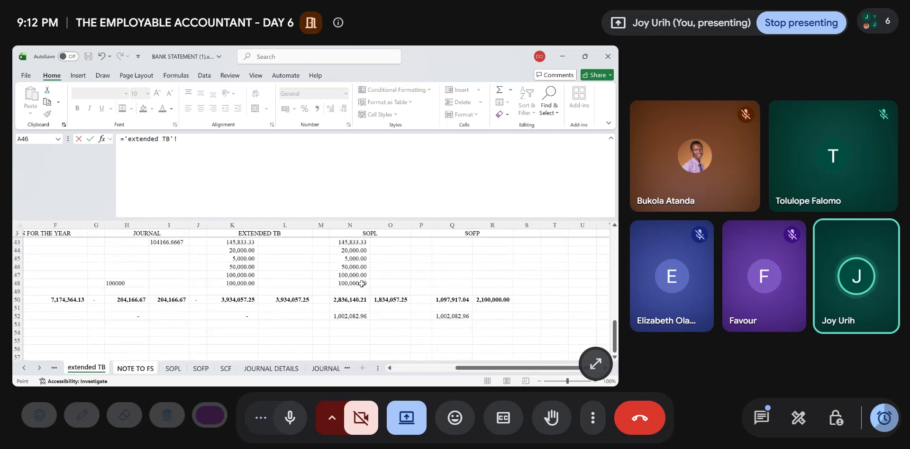
click(361, 284)
key(Return)
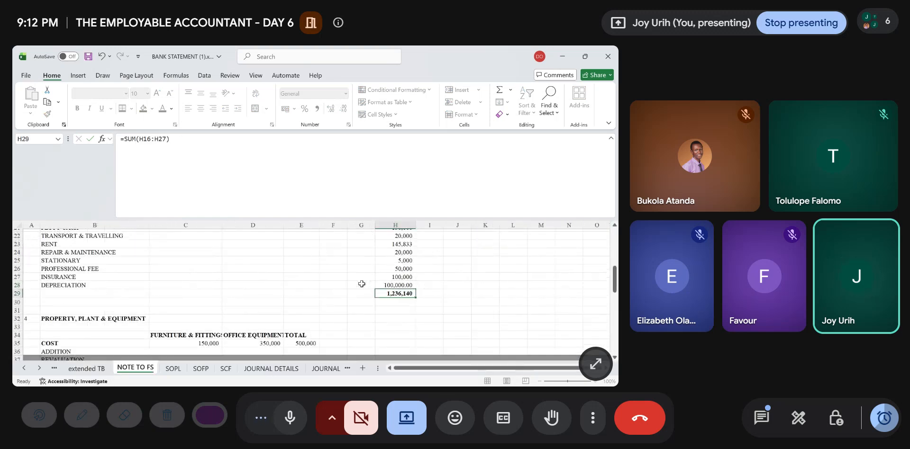
- Extend the operating expenses total in H29 to sum H16:H28, check the SOPL sheet's net loss, and return to the extended TB
double_click(406, 293)
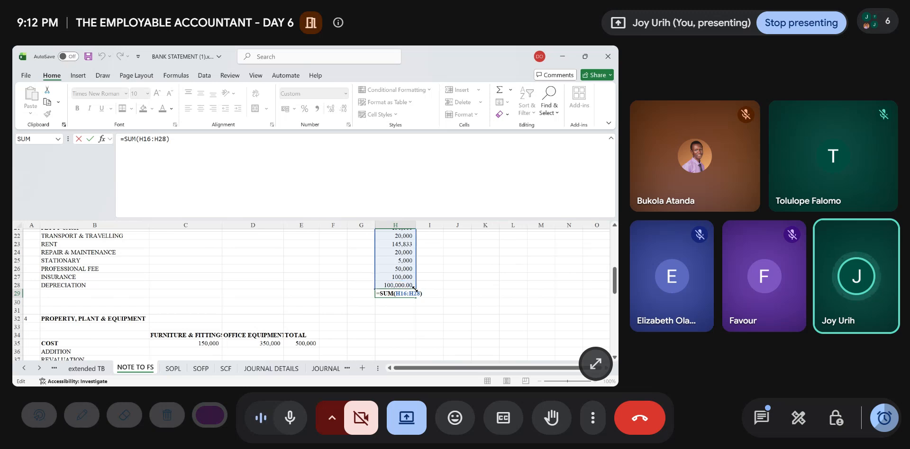
key(Return)
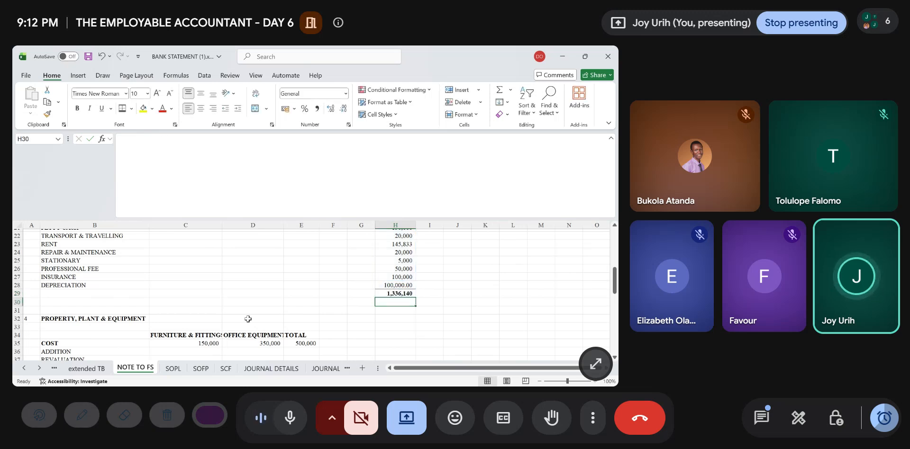
click(172, 369)
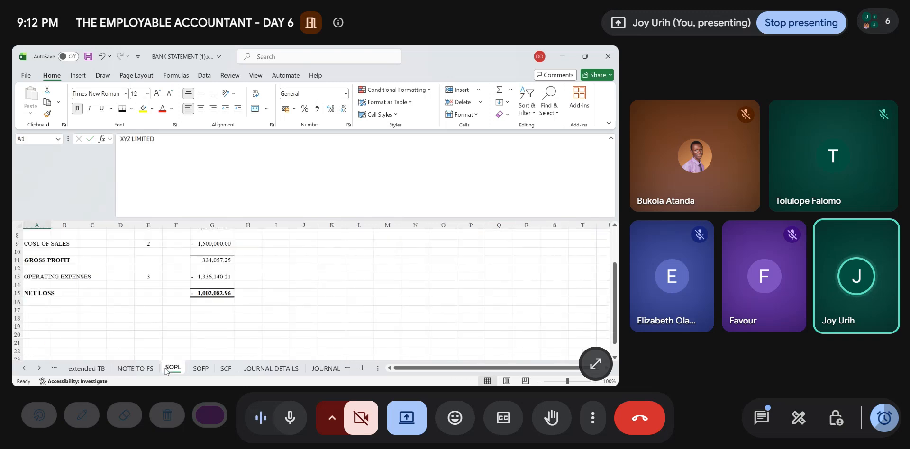
click(86, 368)
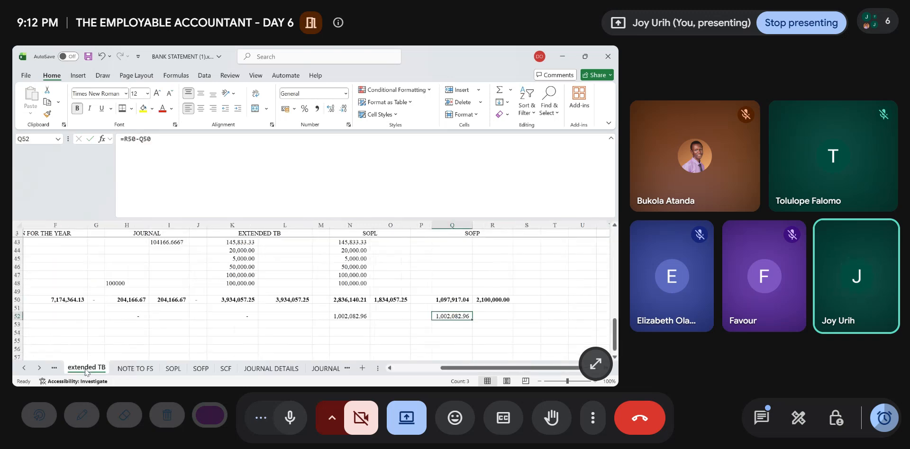
- In the NOTE TO FS sheet, link the furniture and fittings DEPRECIATION FOR YEAR cell C45 to R17 of the extended TB
click(135, 367)
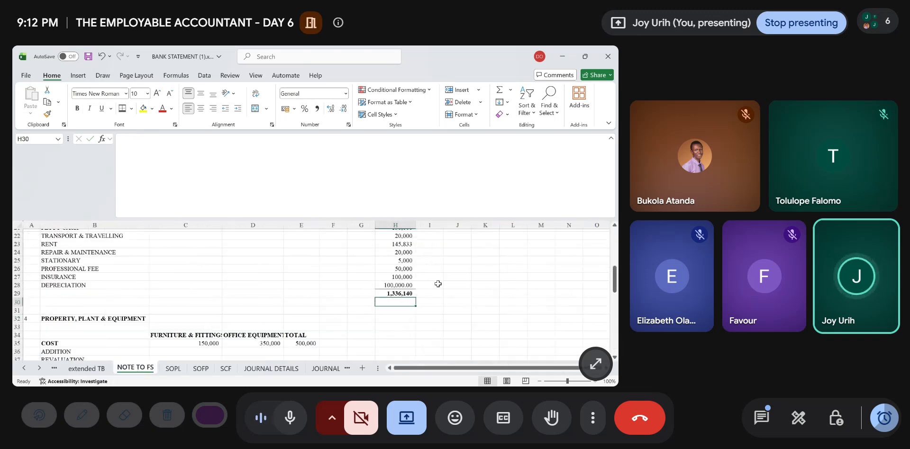
click(171, 368)
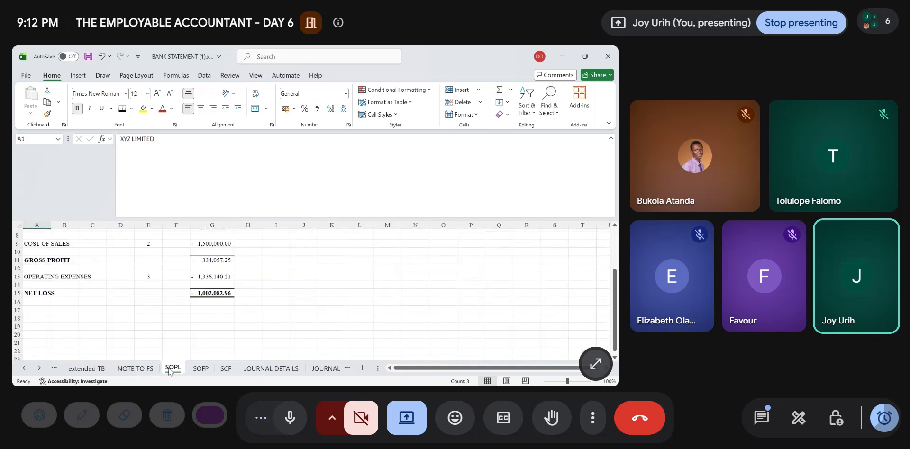
click(141, 369)
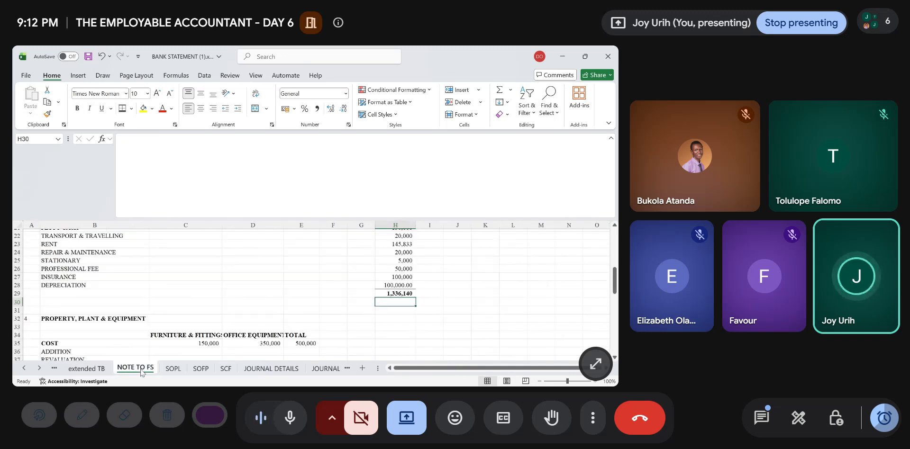
scroll(233, 269, down, 5)
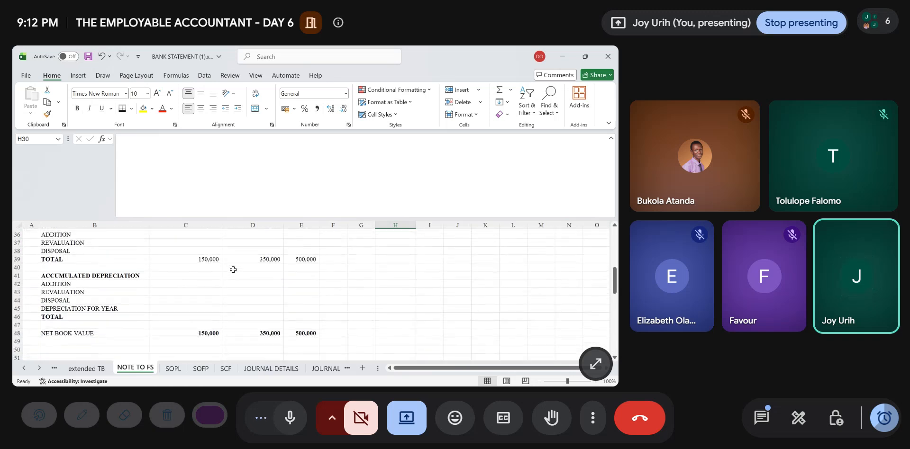
click(185, 308)
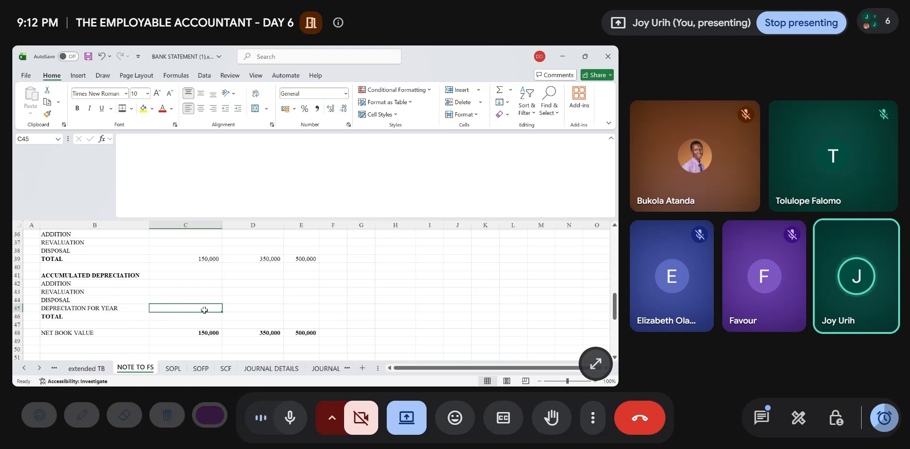
text(=)
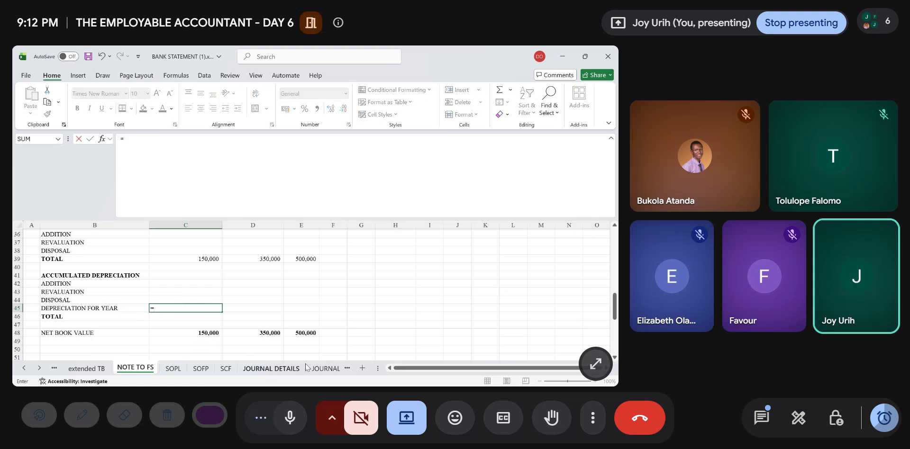
click(97, 369)
scroll(423, 281, up, 11)
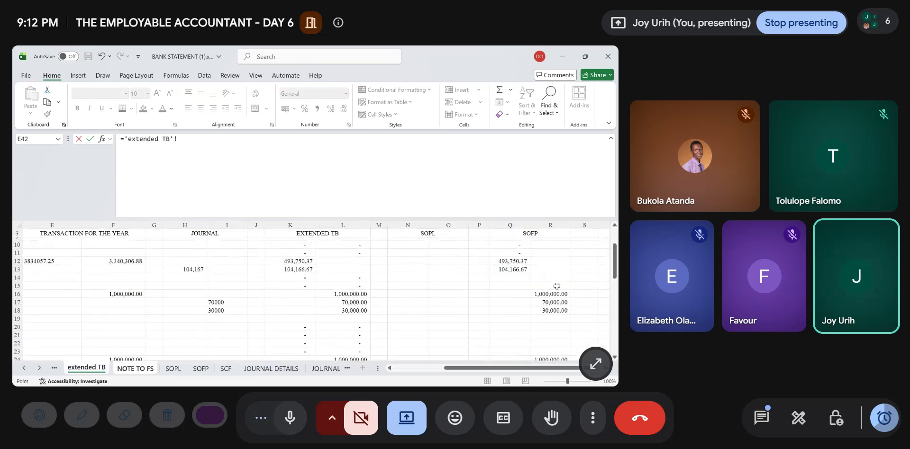
scroll(551, 303, left, 3)
scroll(551, 303, right, 6)
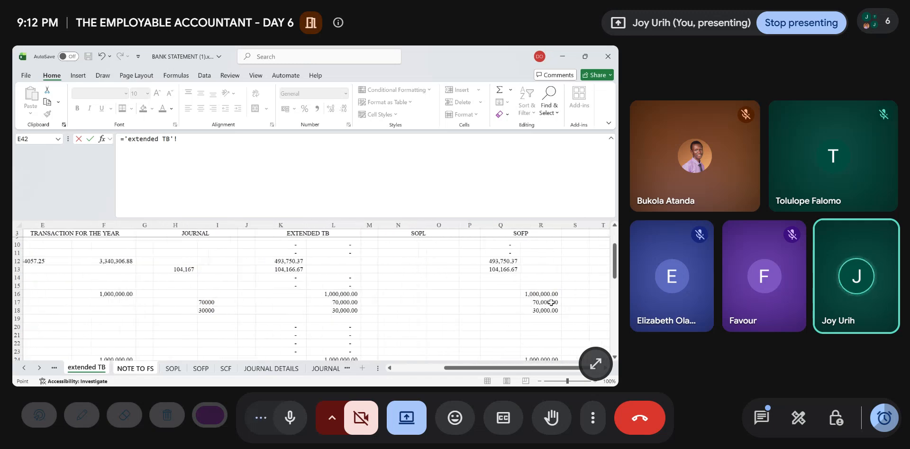
click(346, 300)
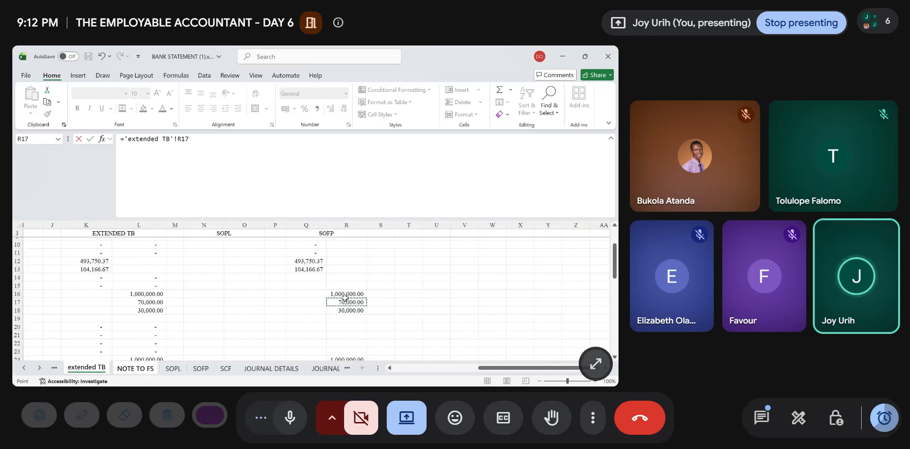
key(Return)
- Link the office equipment depreciation in D45 to R18 of the extended TB, and format C45:D45 without decimal places
scroll(345, 298, up, 2)
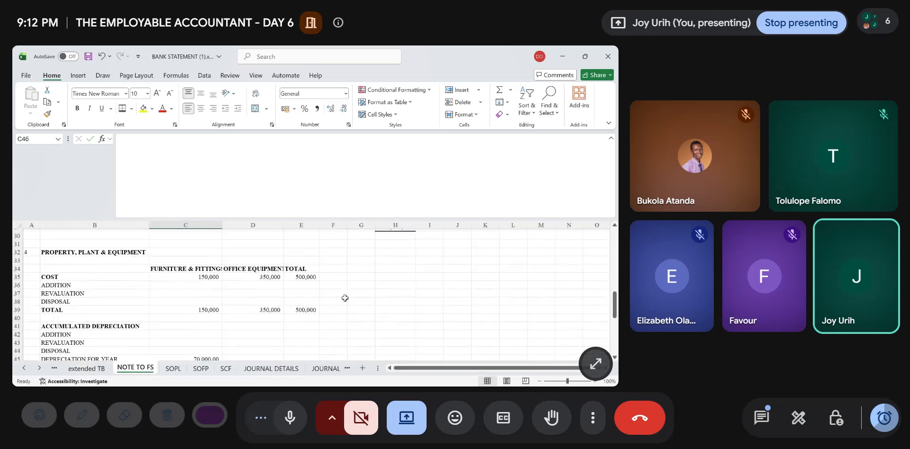
scroll(345, 298, down, 2)
key(Up)
key(Right)
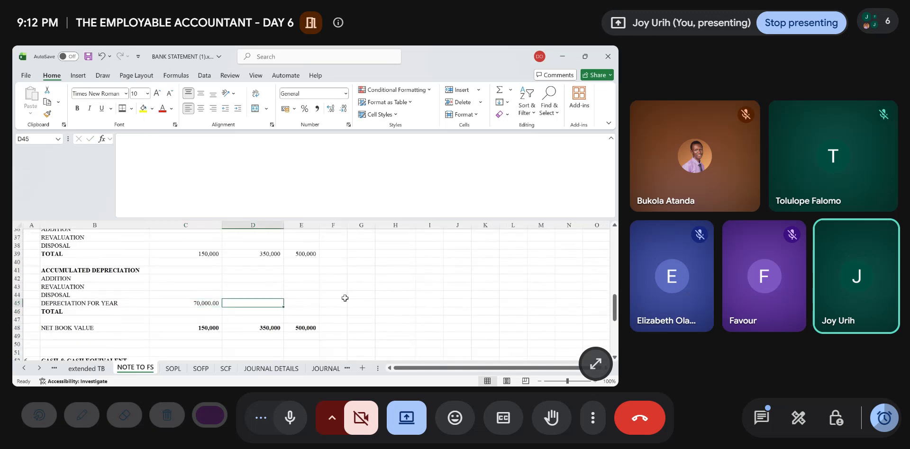
text(=)
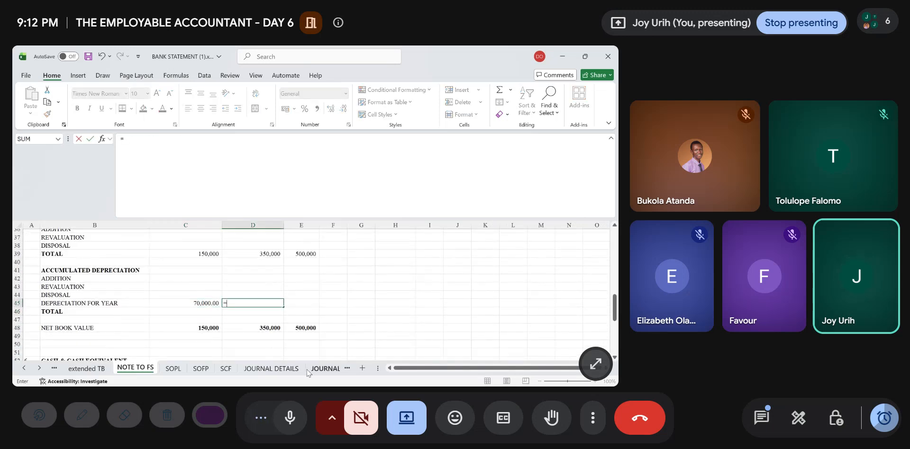
click(87, 368)
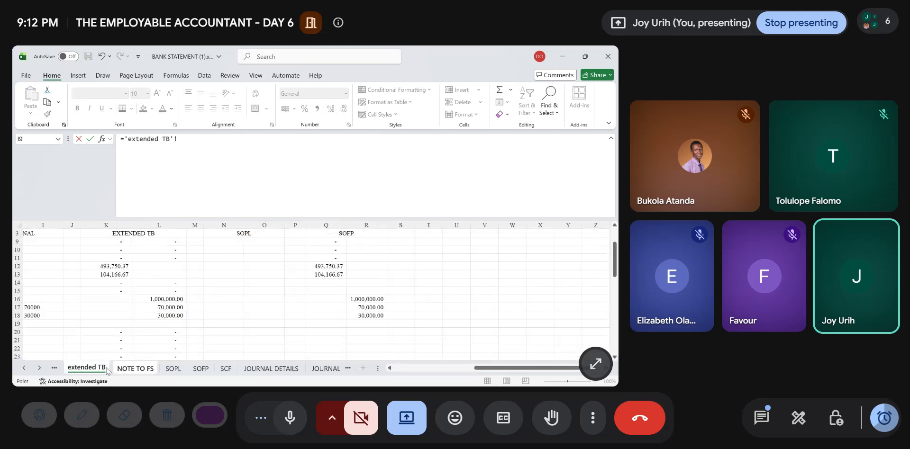
click(371, 316)
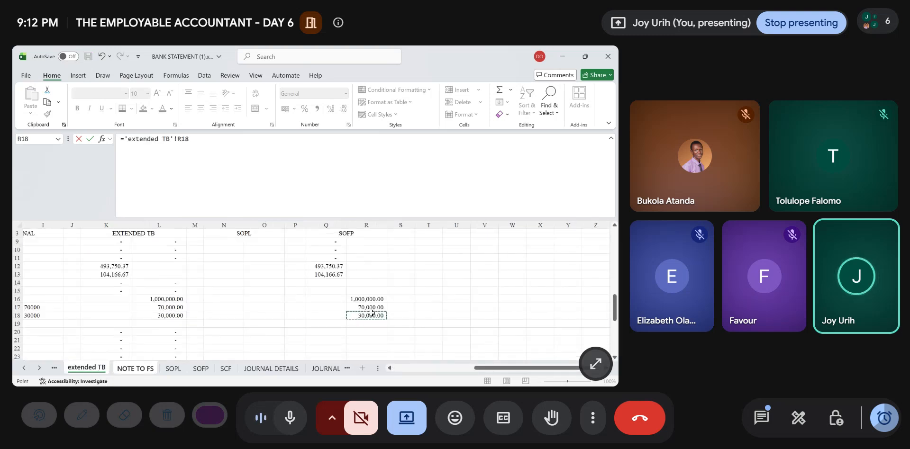
key(Return)
drag(203, 303, 264, 302)
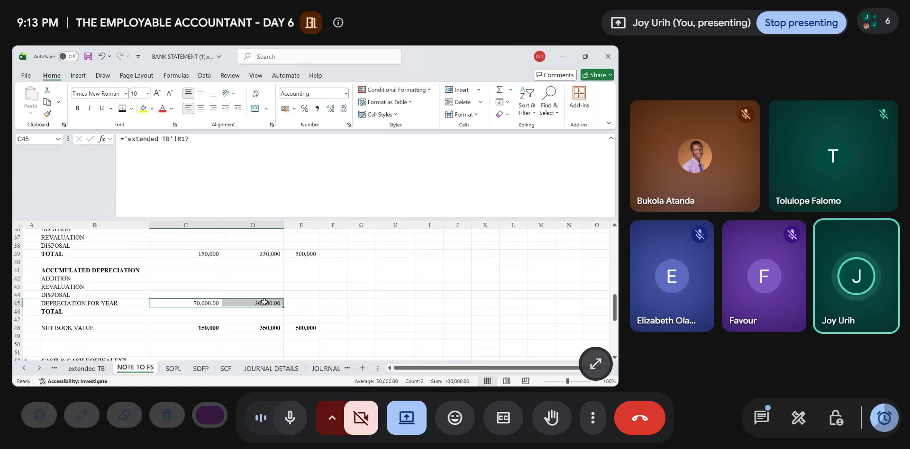
double_click(343, 109)
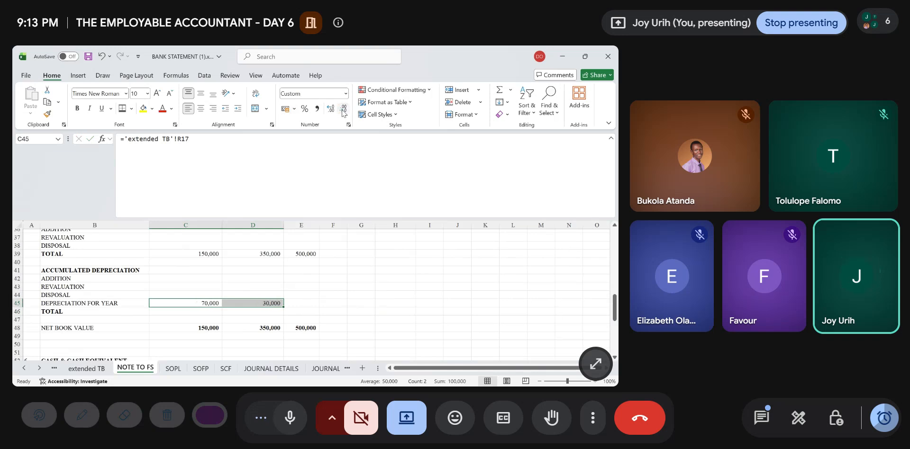
- Total the furniture and fittings accumulated depreciation in C46 with =SUM(C42:C45) and fill the formula across to D46
click(213, 326)
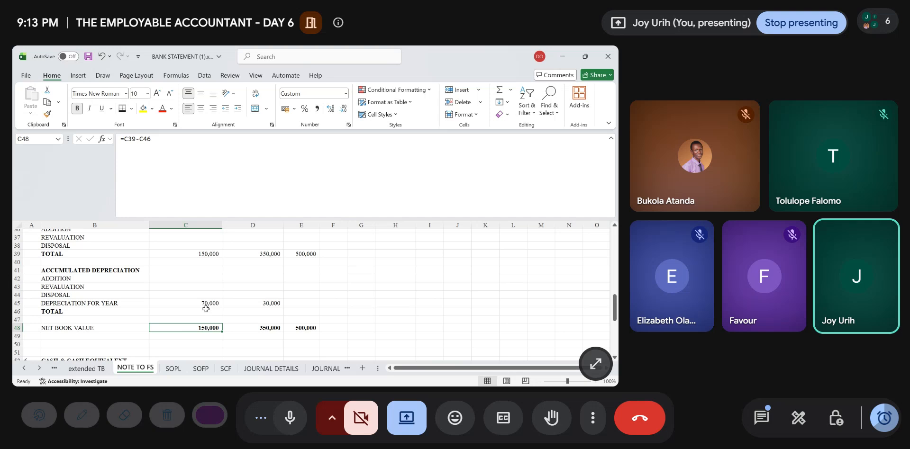
click(206, 309)
text(=SUM()
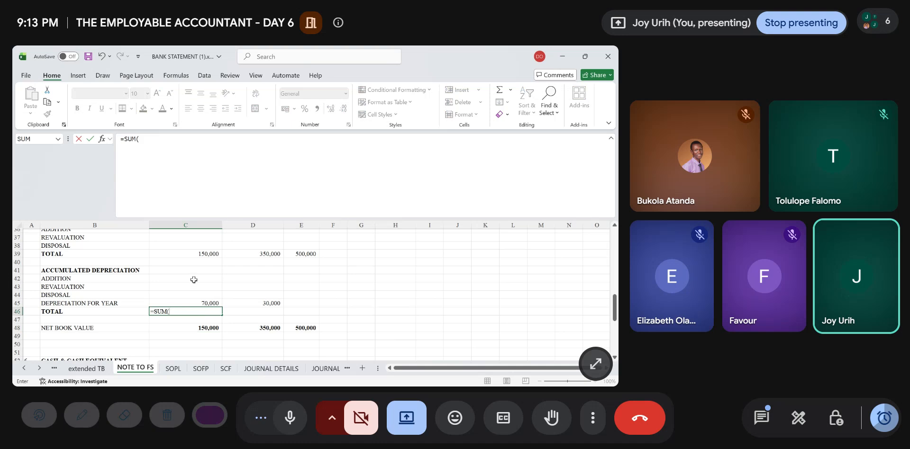
drag(194, 280, 195, 303)
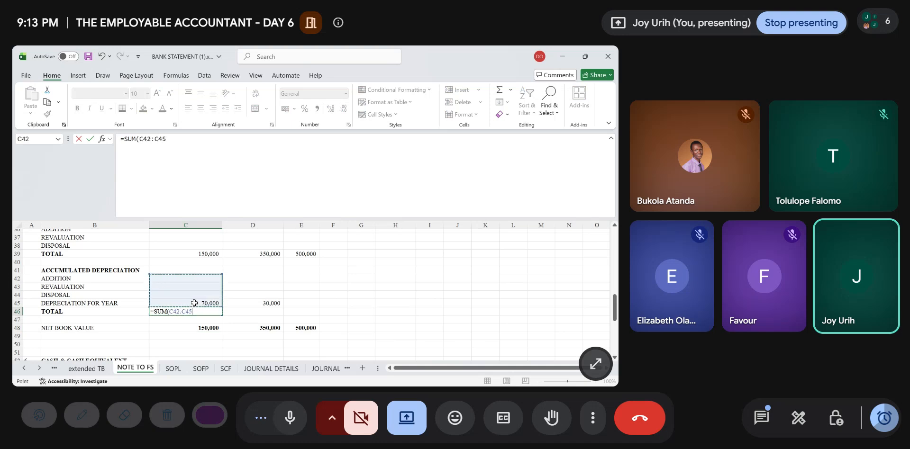
key(Return)
click(192, 311)
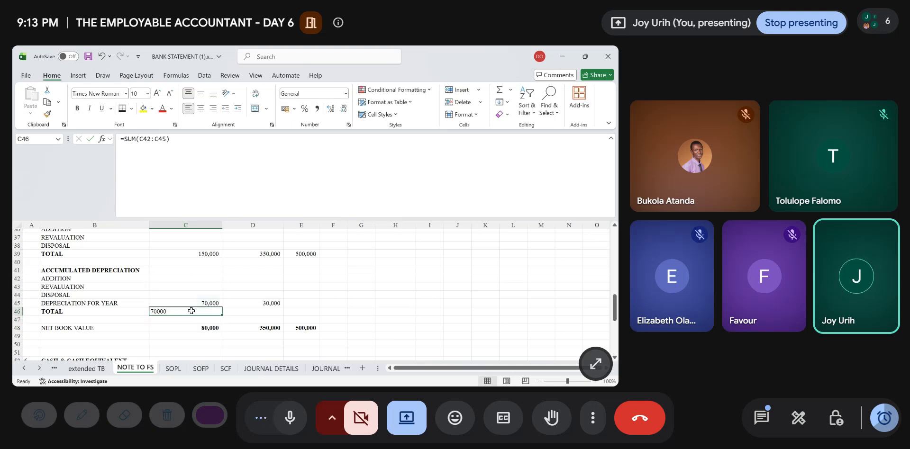
drag(222, 317, 268, 314)
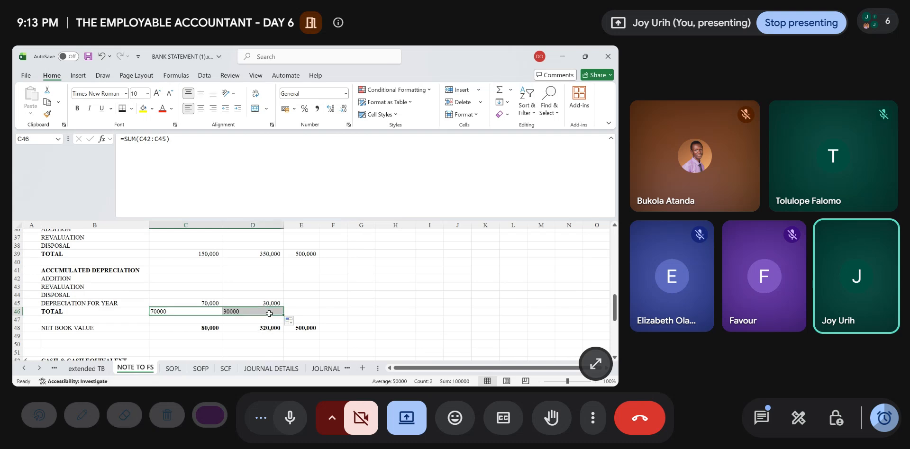
- Sum C46:D46 in E46 for the overall accumulated depreciation, and check the net book value formula in E48
click(299, 311)
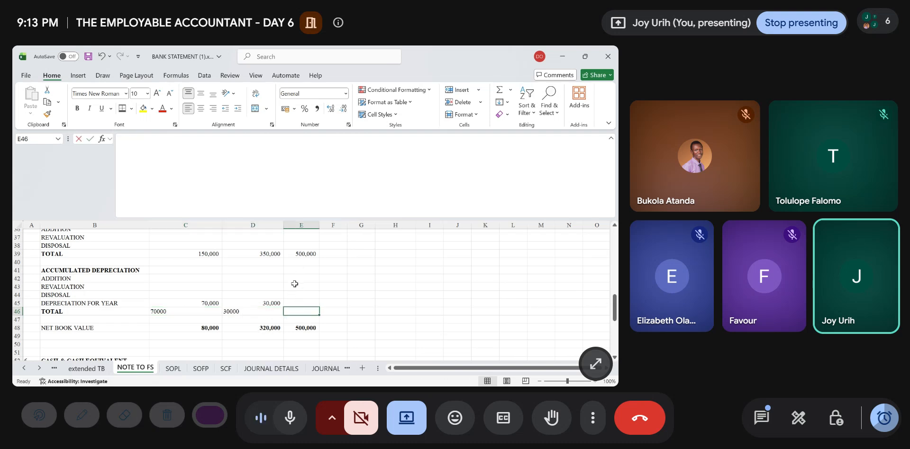
text(=SUM()
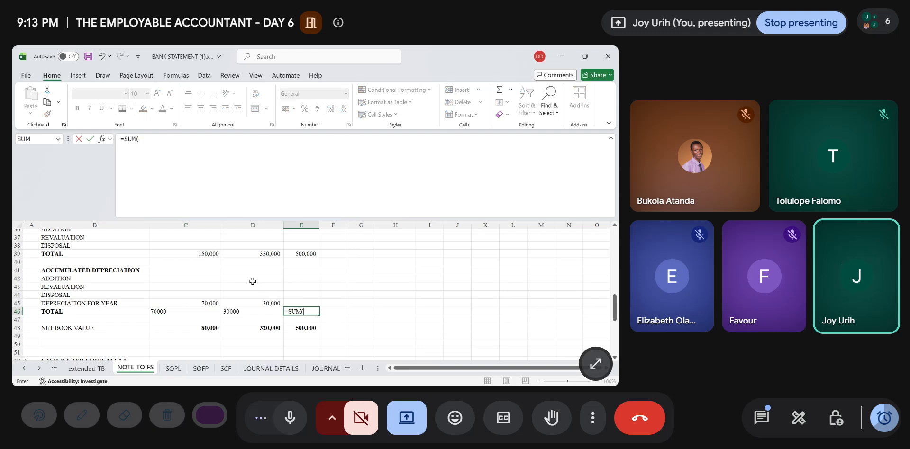
drag(170, 309, 262, 311)
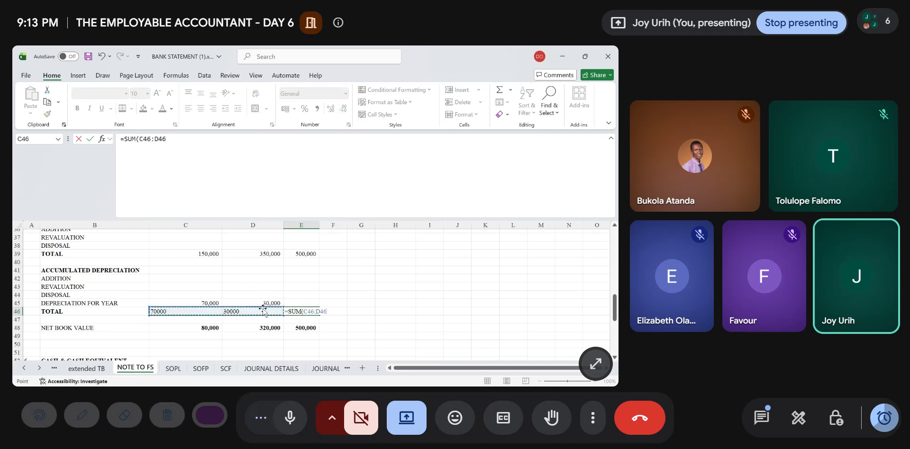
key(Return)
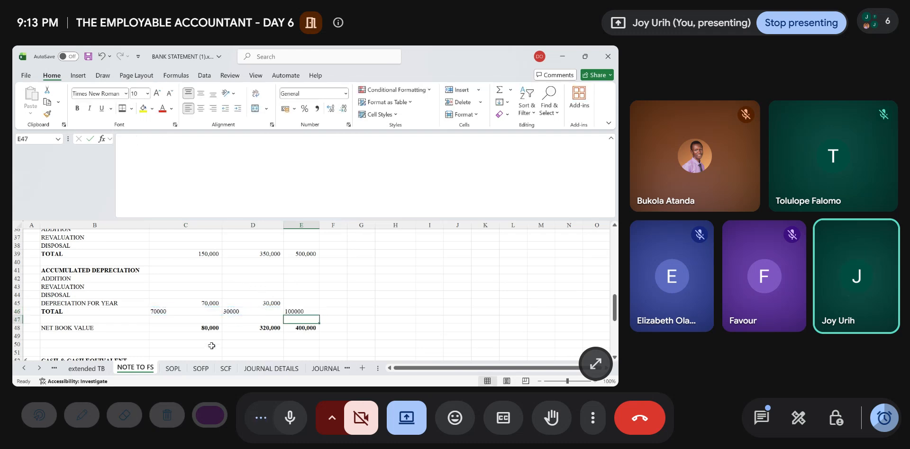
click(208, 322)
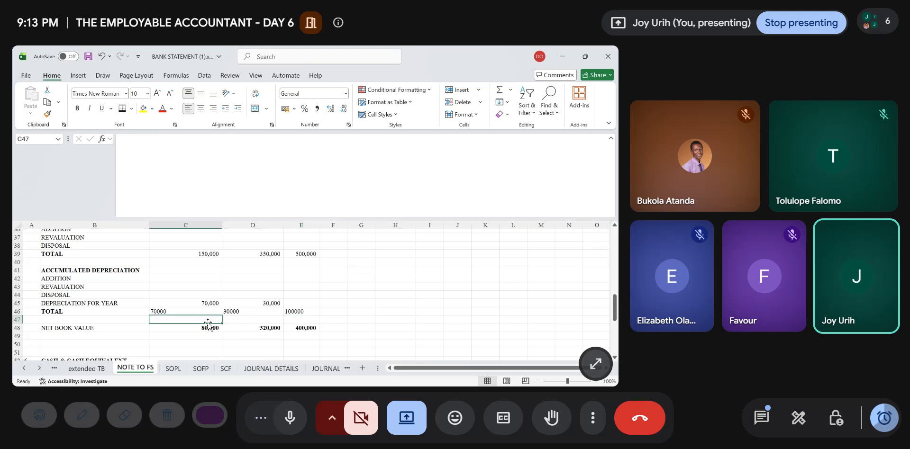
click(307, 329)
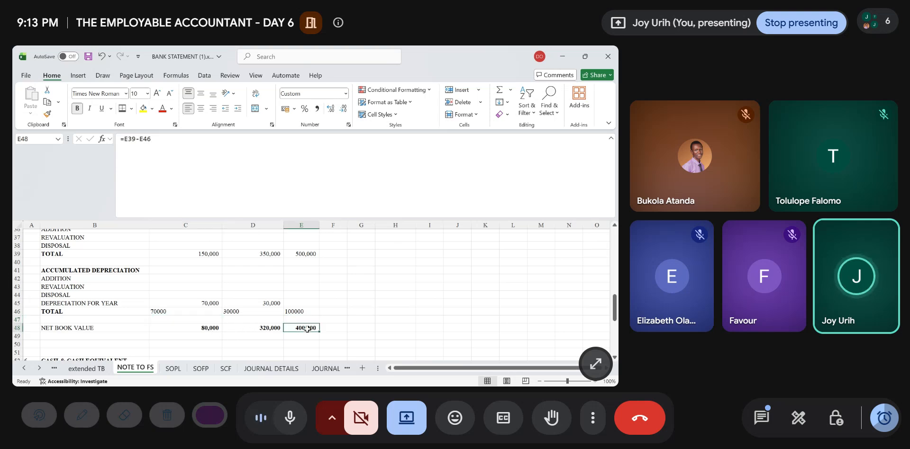
scroll(186, 315, down, 2)
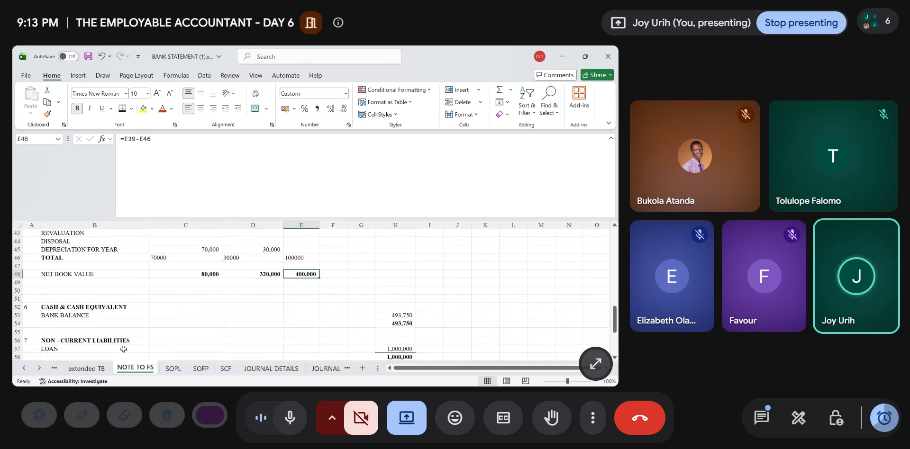
- Check the SOFP sheet's property, plant and equipment link and compare total assets with total equity and liabilities, then open the JOURNAL sheet
click(173, 369)
scroll(247, 284, up, 5)
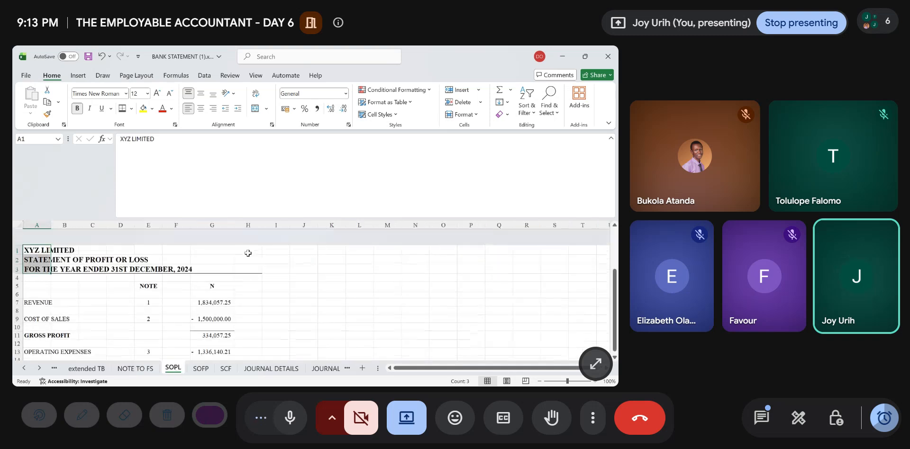
click(200, 369)
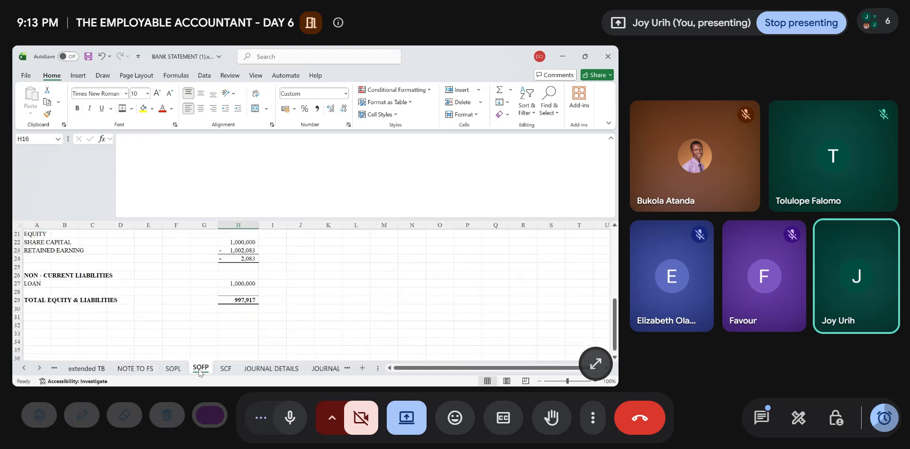
scroll(267, 280, up, 1)
scroll(268, 279, up, 6)
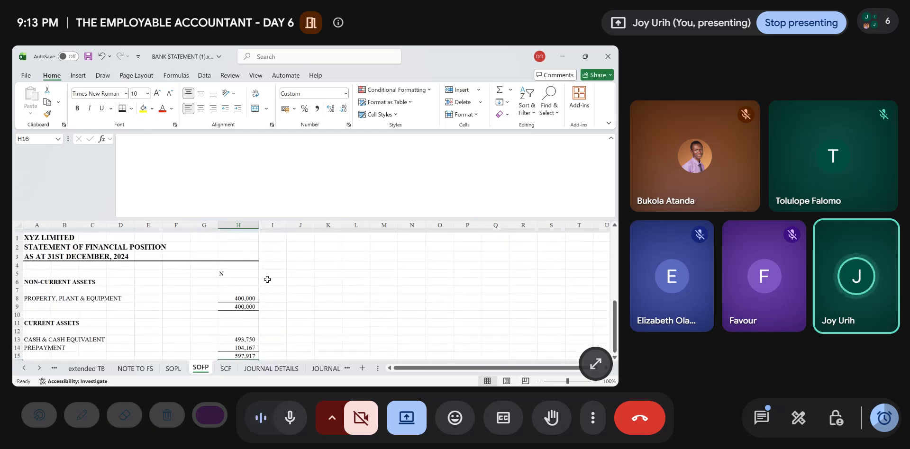
click(237, 298)
scroll(243, 299, down, 2)
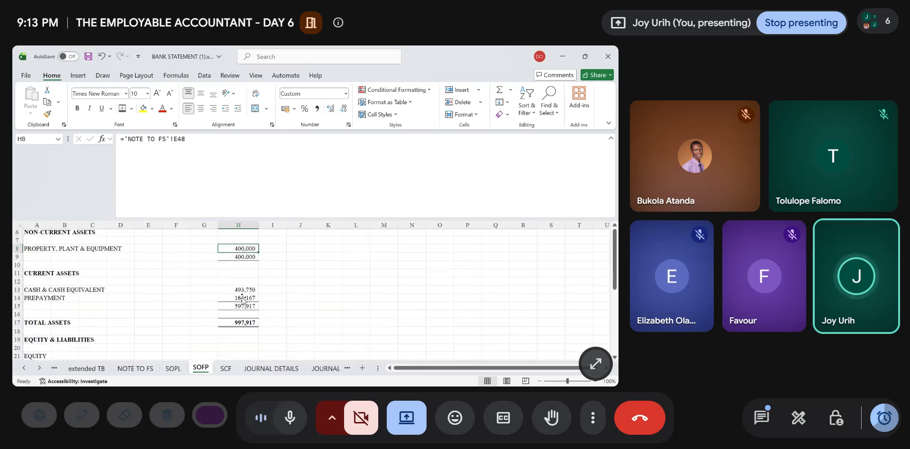
scroll(242, 299, down, 5)
scroll(243, 299, up, 2)
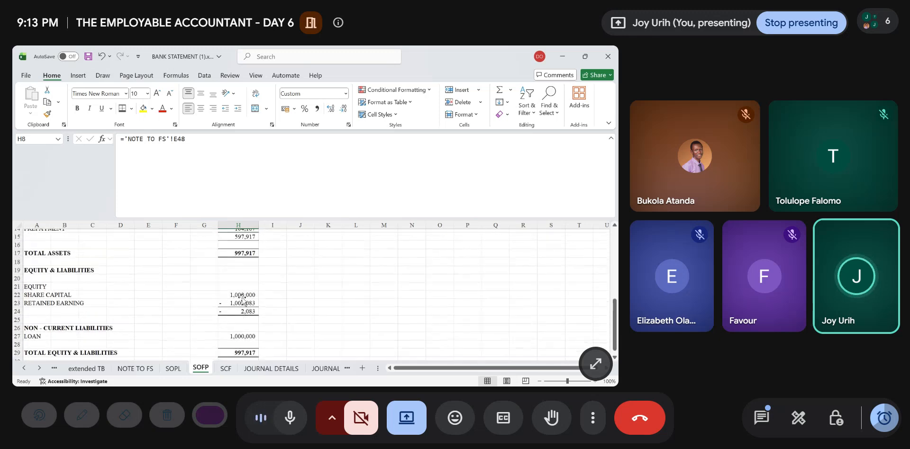
scroll(243, 299, up, 5)
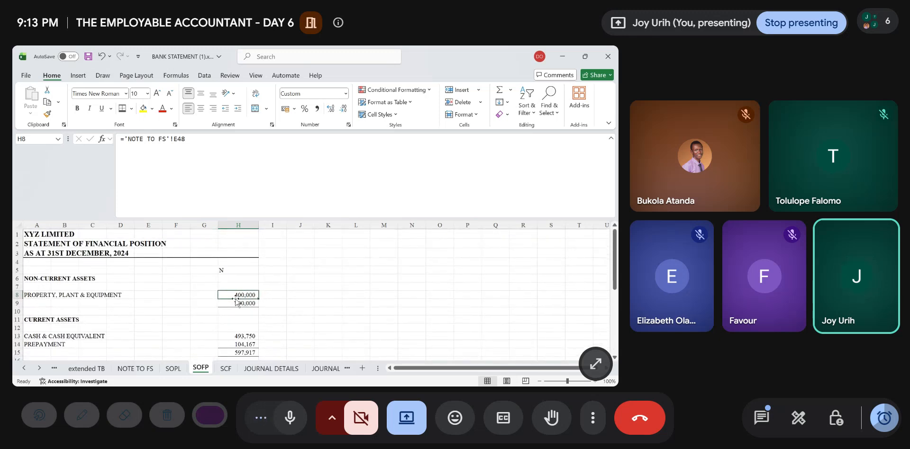
click(326, 369)
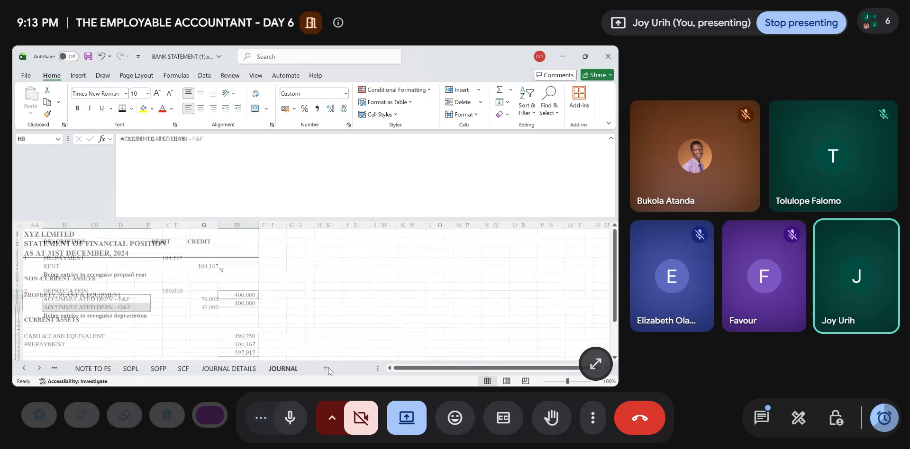
- Save the workbook and review the petty expenses journal on the JOURNAL DETAILS sheet
click(72, 338)
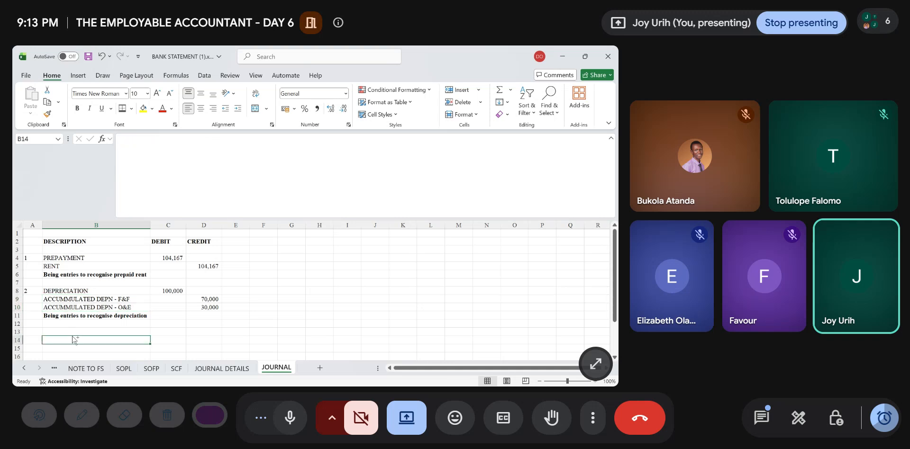
key(ctrl+s)
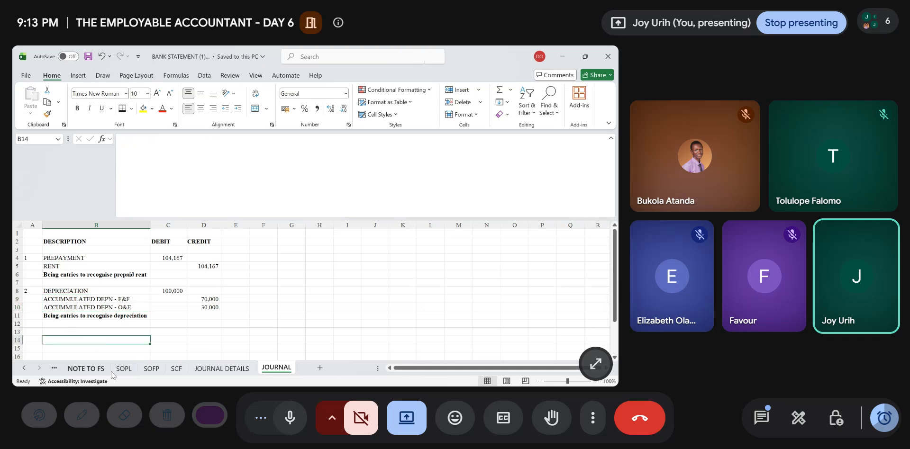
click(217, 371)
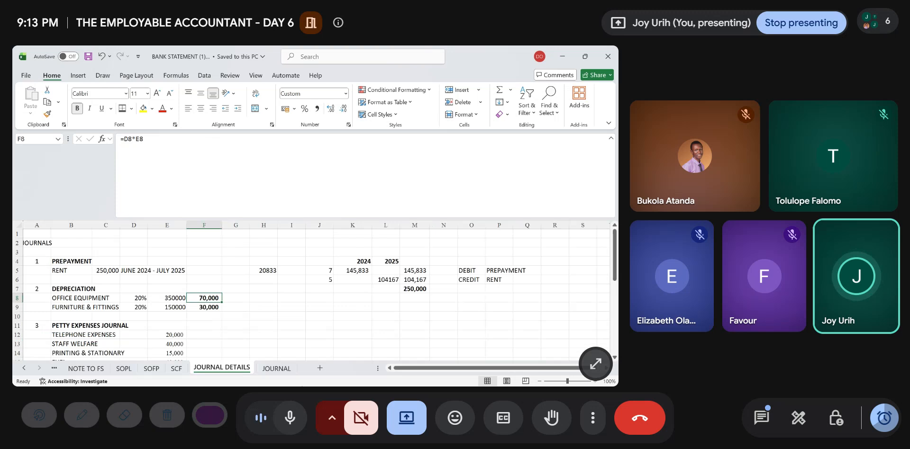
scroll(209, 275, down, 2)
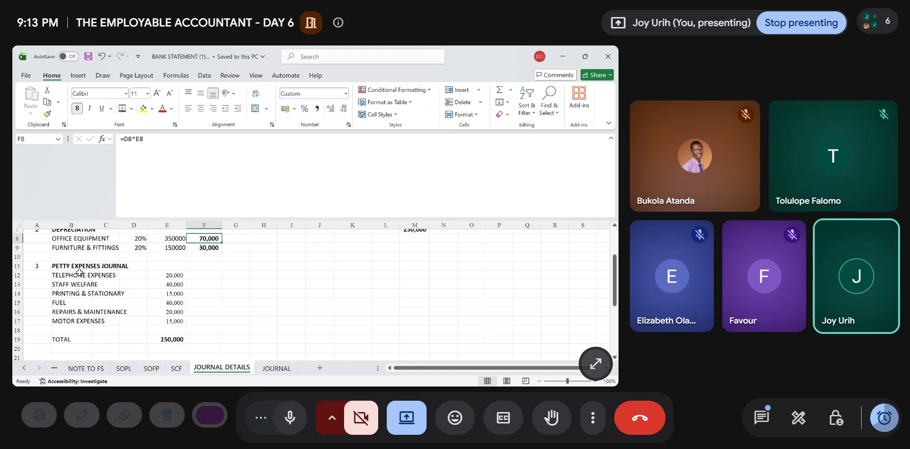
click(57, 268)
scroll(56, 270, down, 2)
scroll(57, 270, up, 2)
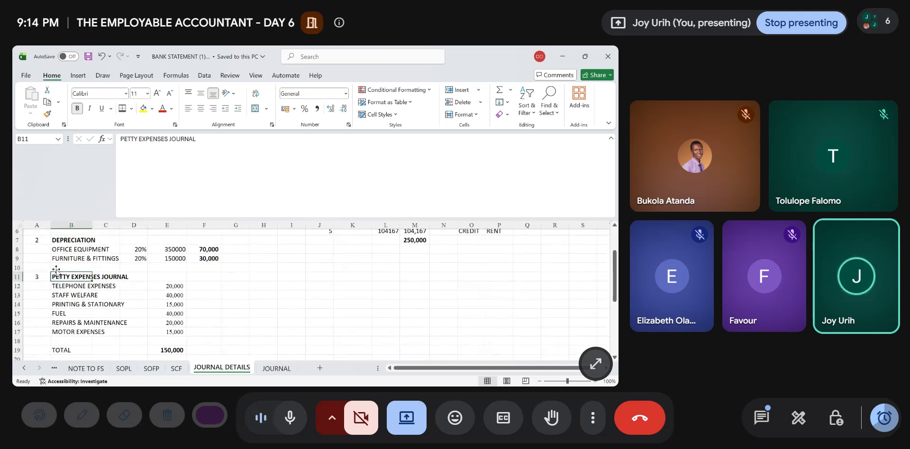
scroll(57, 271, down, 1)
scroll(56, 270, up, 1)
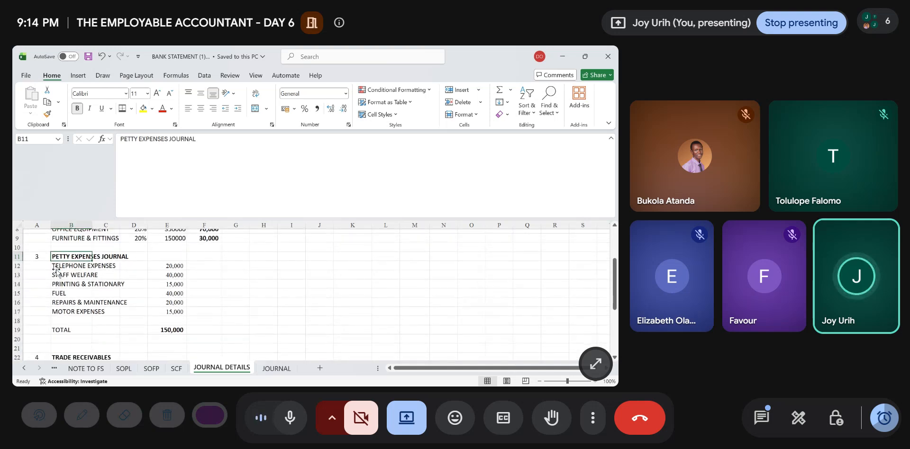
- Compare the petty cash line in the NOTE TO FS operating expenses with the petty expenses breakdown and total on JOURNAL DETAILS
click(85, 368)
scroll(106, 299, down, 3)
scroll(105, 299, up, 15)
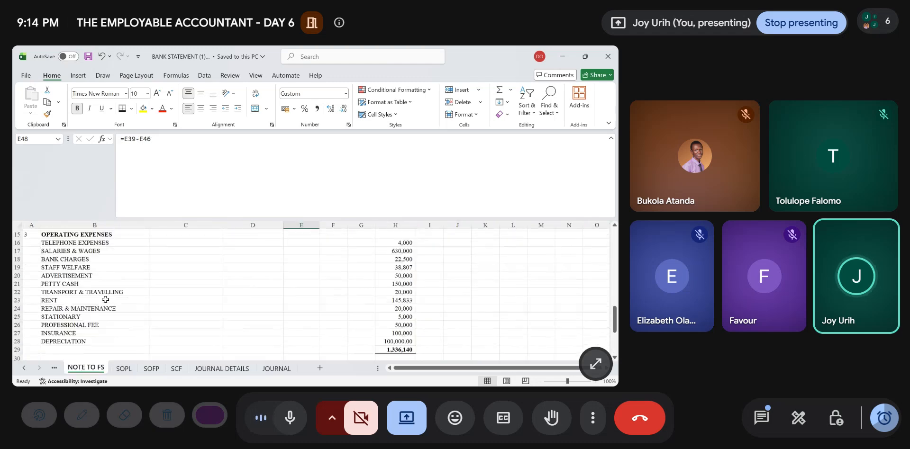
scroll(74, 311, down, 3)
click(56, 304)
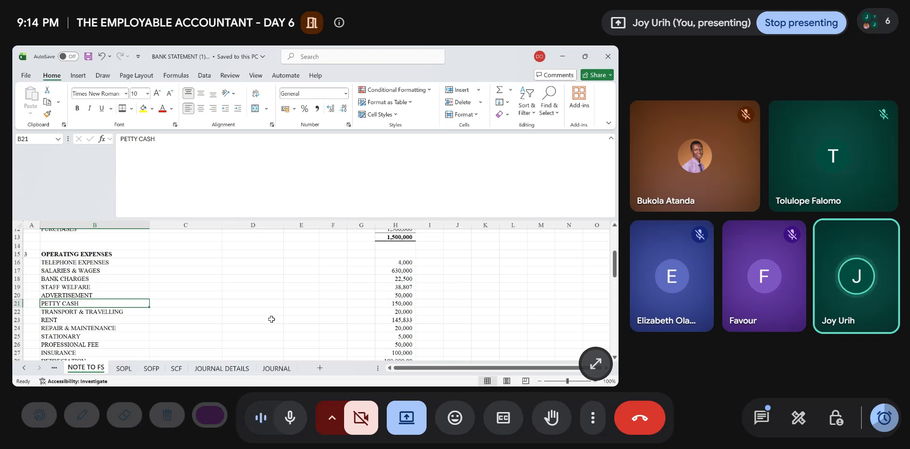
click(221, 368)
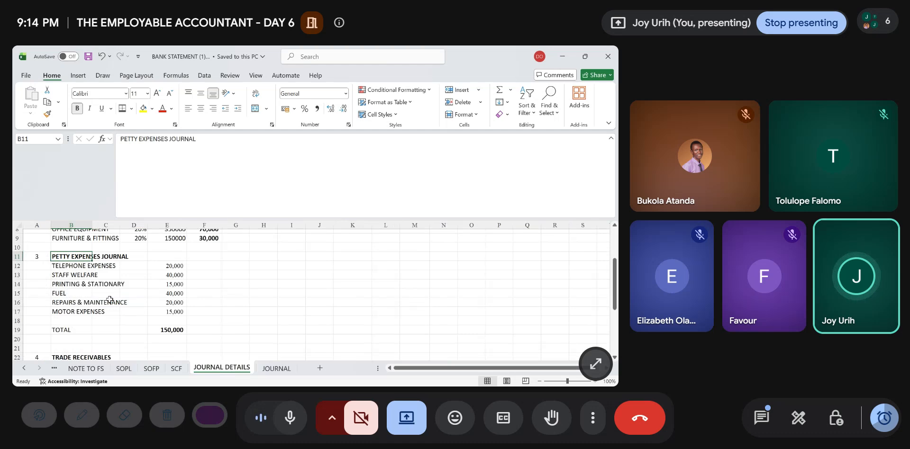
click(63, 267)
double_click(63, 266)
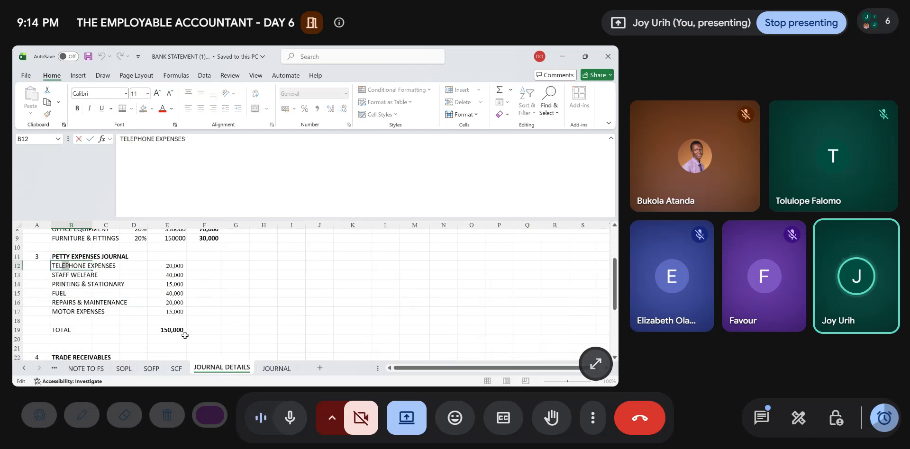
click(185, 335)
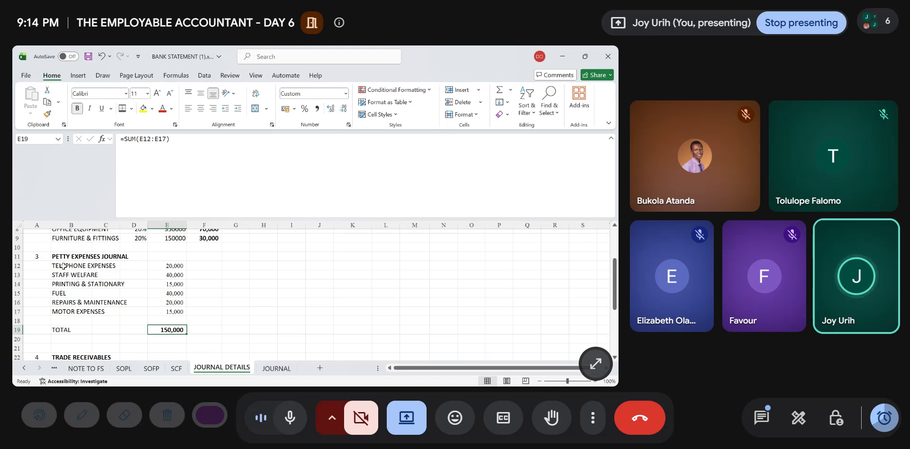
- Enter journal number 3 in A13 of the JOURNAL sheet and copy the petty expense names from JOURNAL DETAILS B12:B17 into B13:B18
click(277, 369)
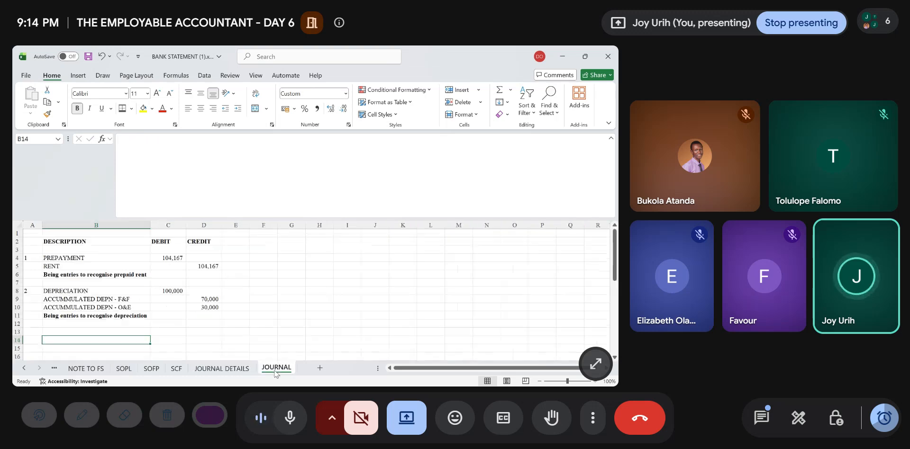
click(35, 334)
text(3)
key(Tab)
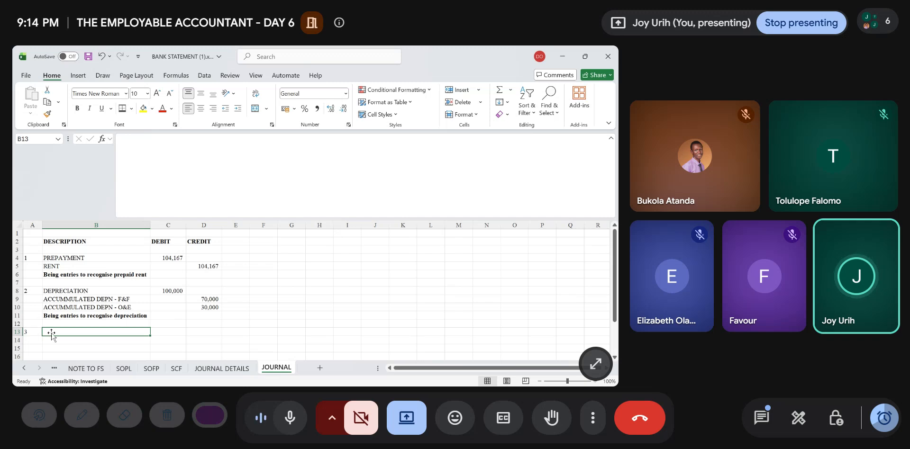
click(222, 369)
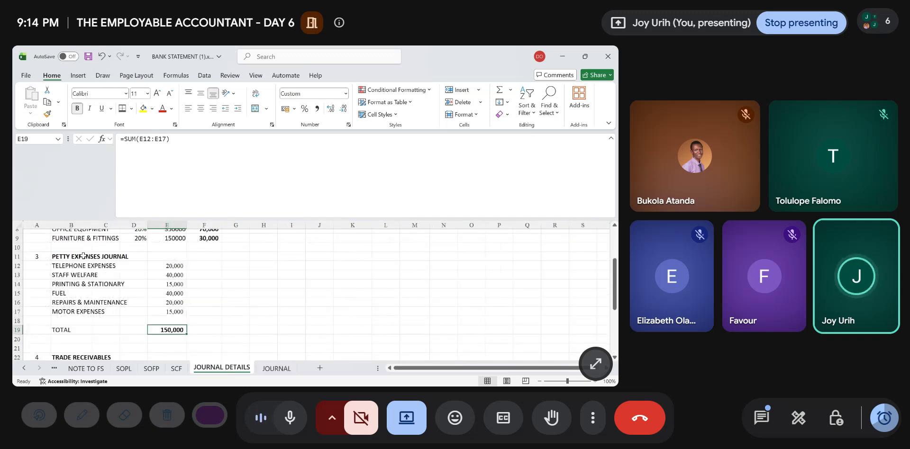
drag(76, 266, 70, 313)
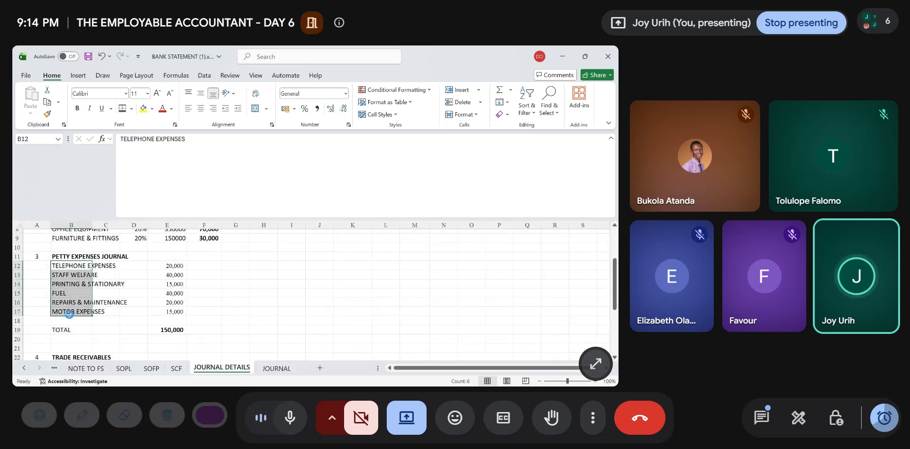
key(ctrl+c)
click(276, 368)
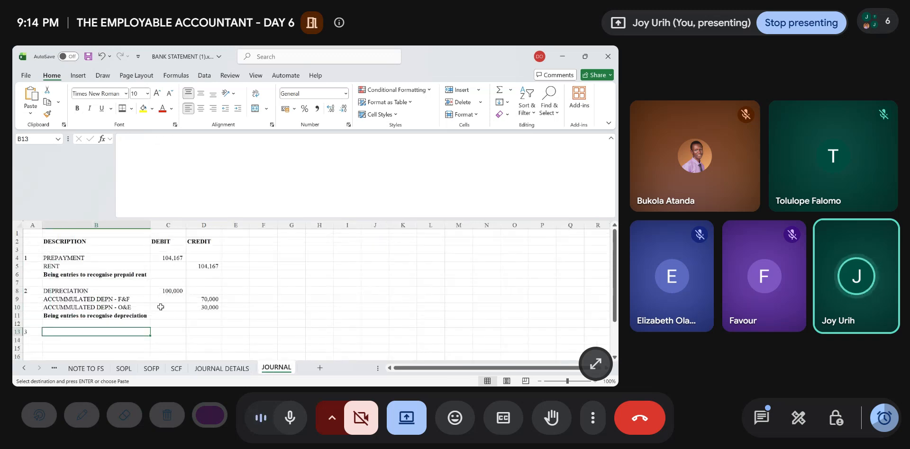
key(ctrl+v)
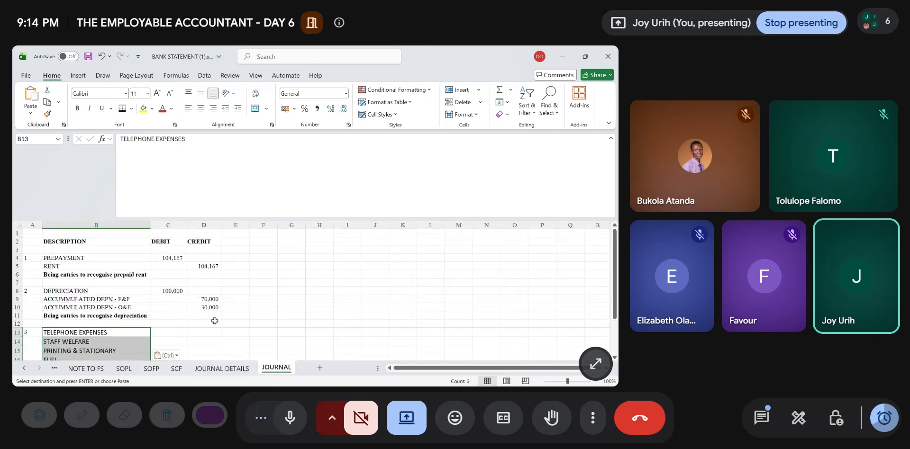
scroll(207, 345, down, 3)
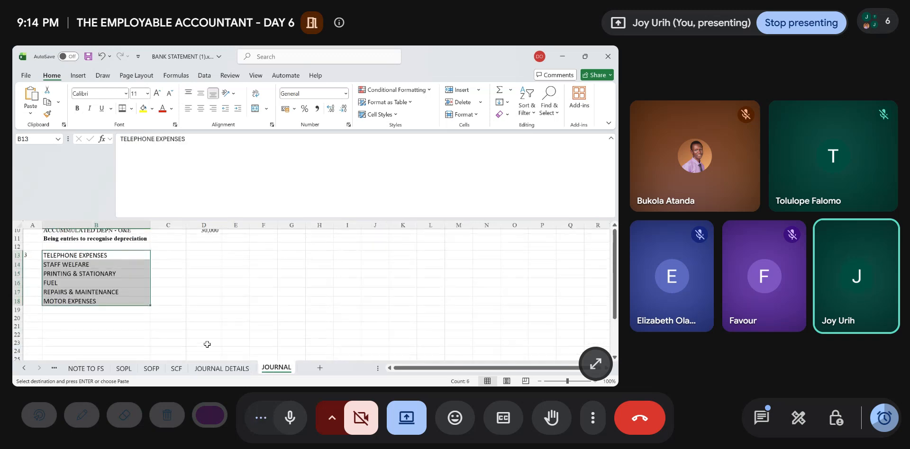
- Link the telephone expenses debit in C13 to JOURNAL DETAILS E12 and fill the formula down to C18
click(172, 257)
scroll(172, 256, up, 2)
text(=)
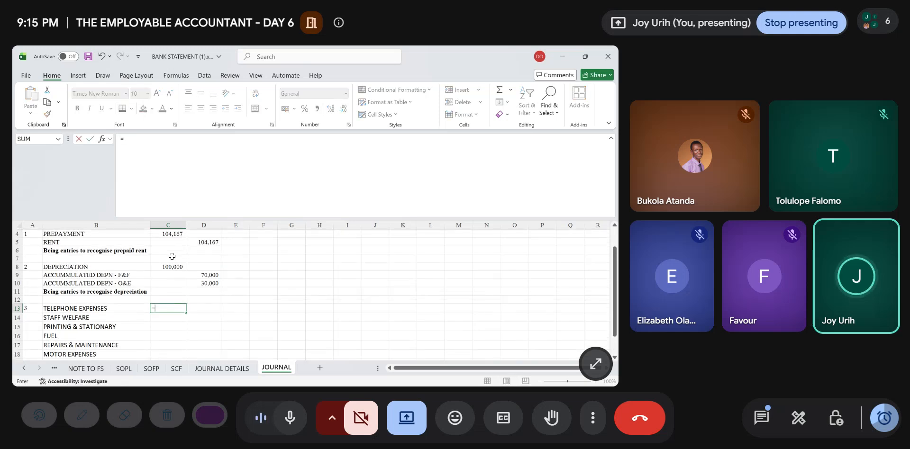
click(224, 372)
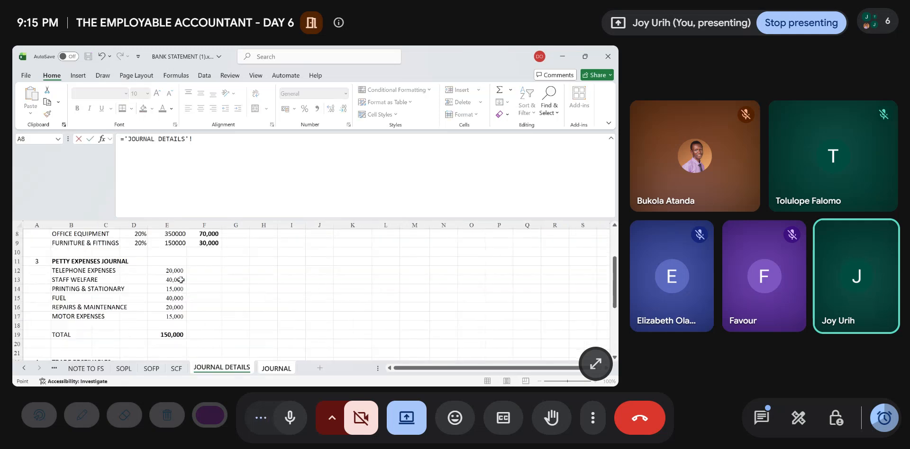
click(182, 272)
key(Return)
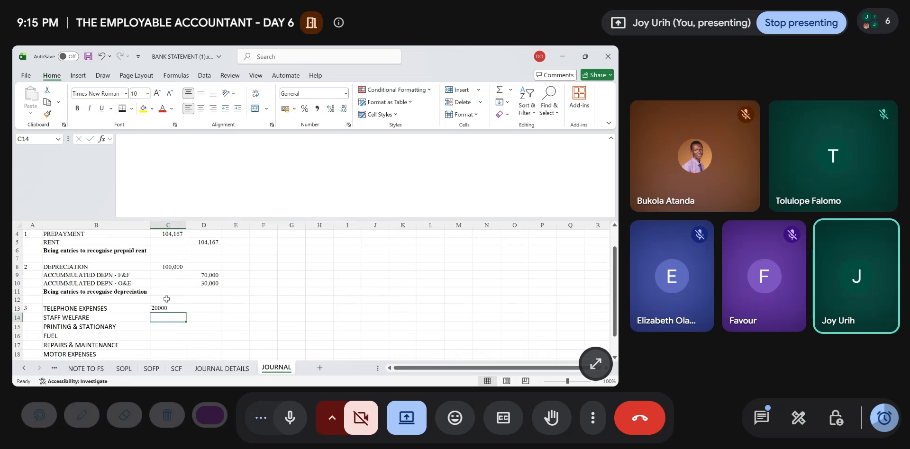
click(166, 309)
drag(186, 313, 181, 334)
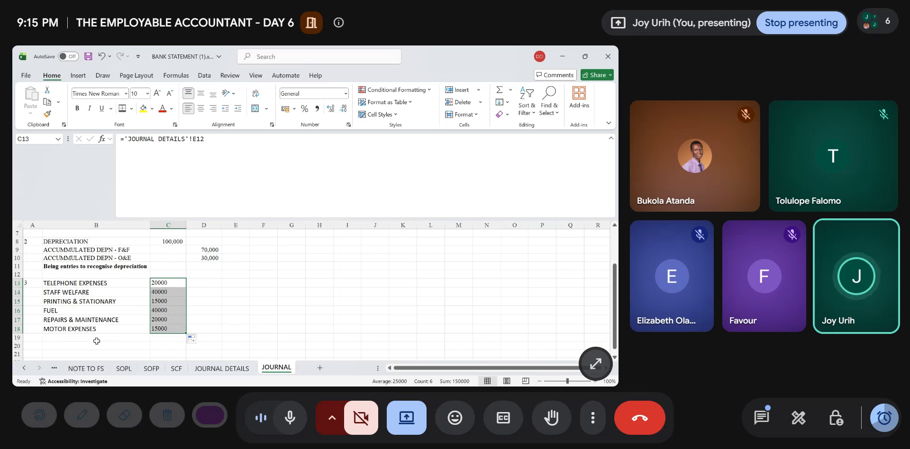
- Add PETTY CASH in B19 and credit it in D19 with the sum of C13:C18
click(98, 338)
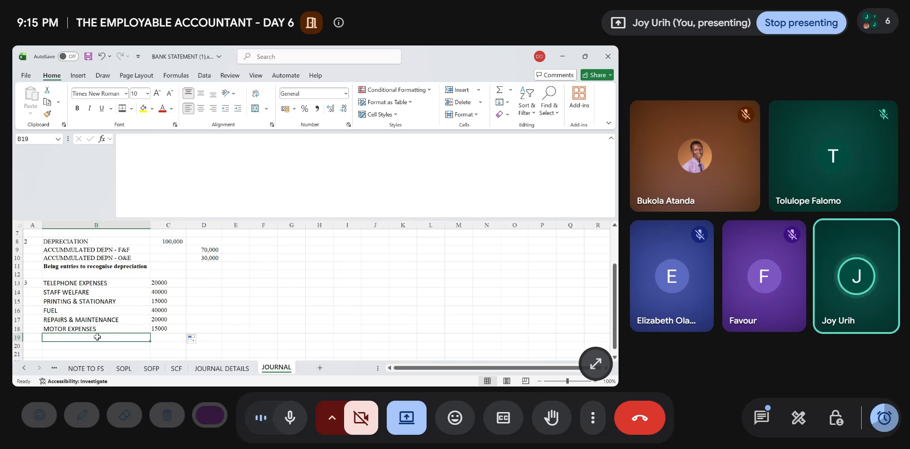
text(PETTY CA)
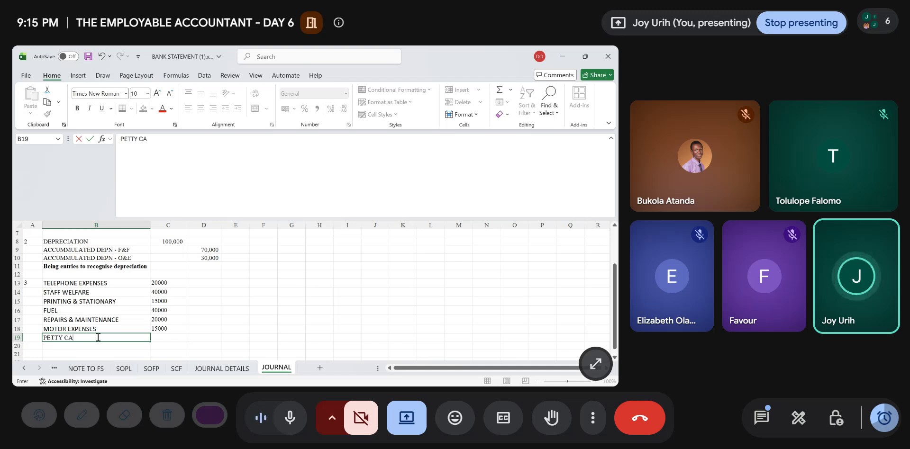
text(SH)
key(Tab)
key(Tab)
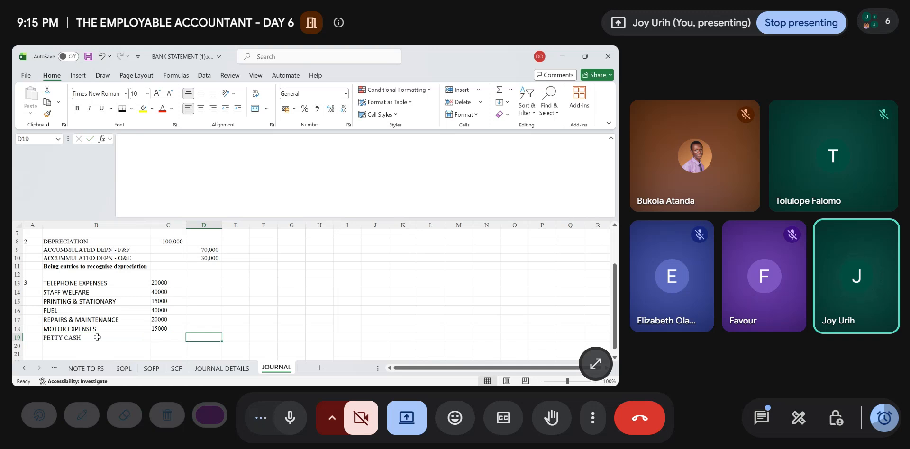
text(=)
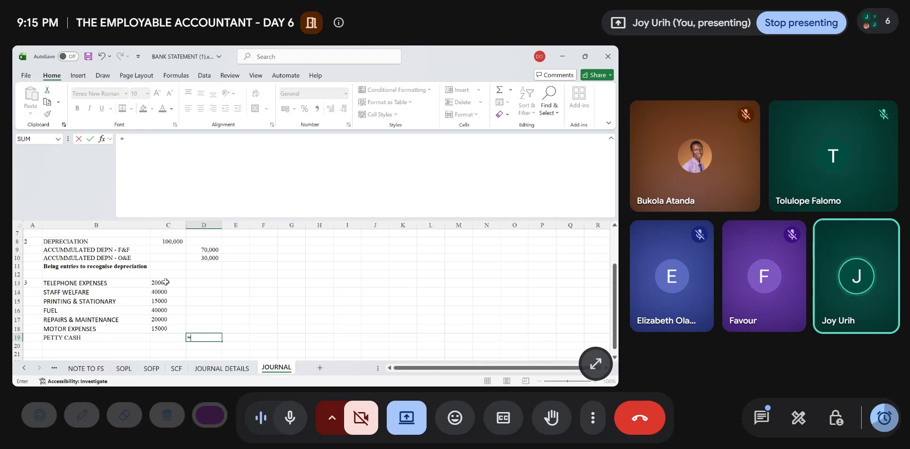
text(SUM()
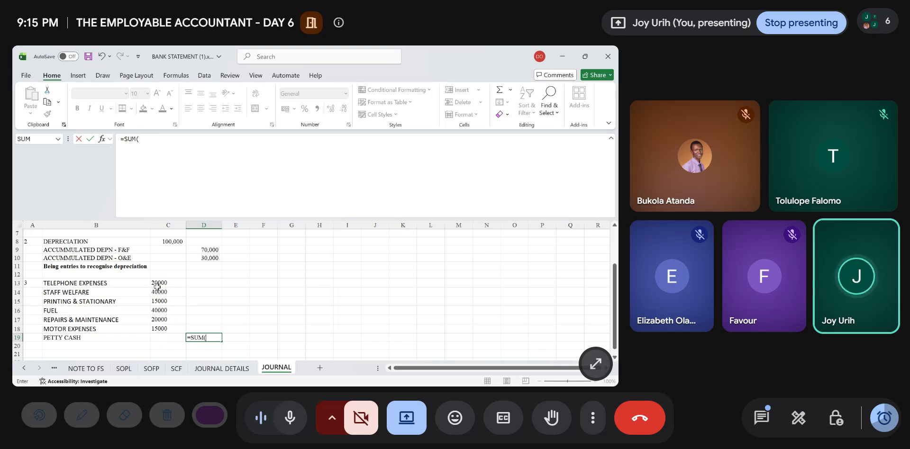
drag(158, 283, 156, 325)
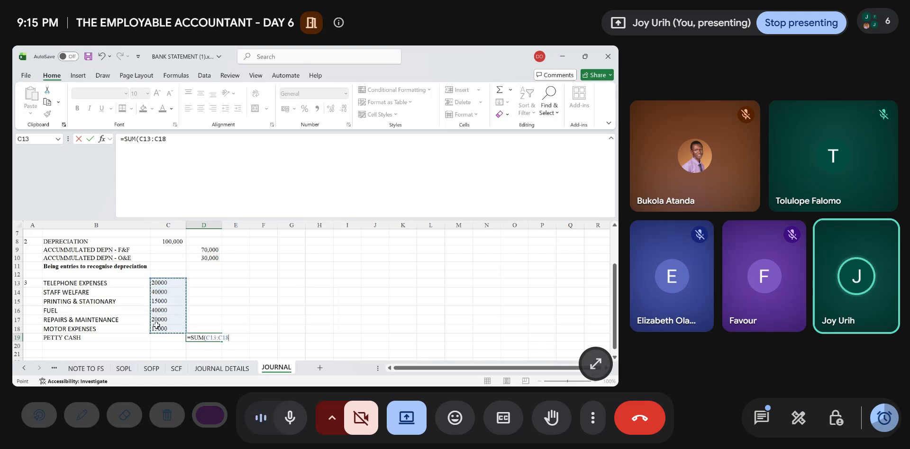
key(Return)
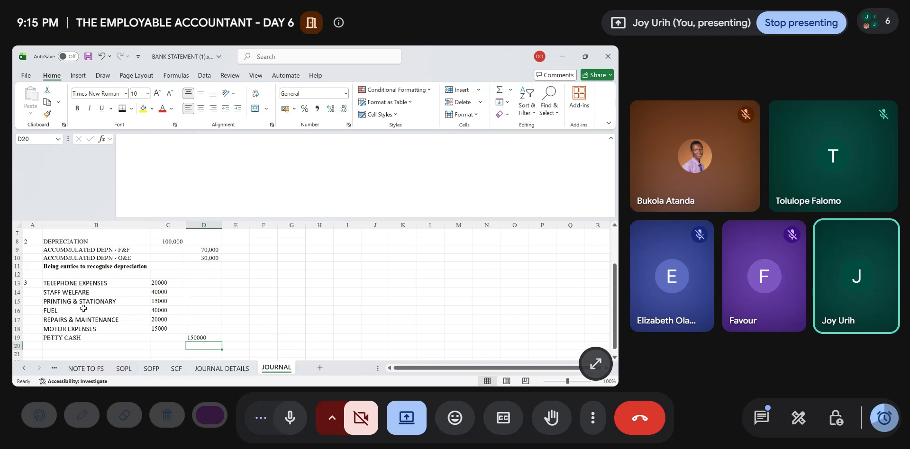
- Enter the narration "Being entries to recognise petty expenses" in B20 and make it bold
click(58, 346)
text(bEIN)
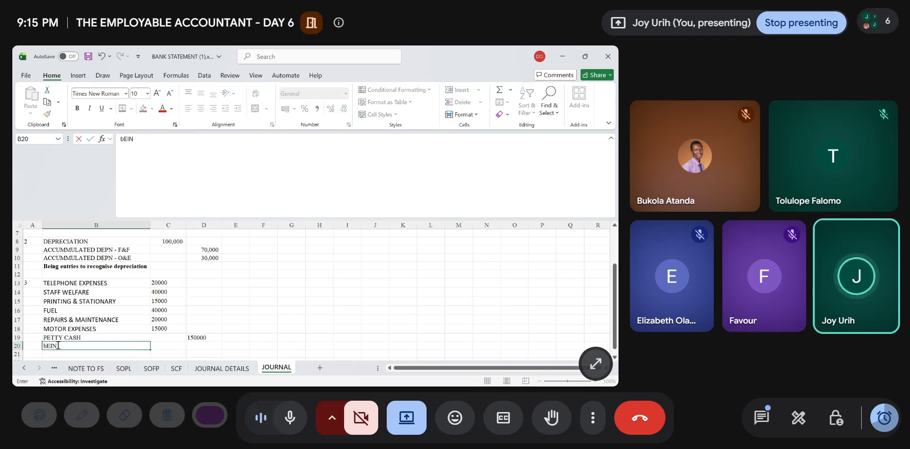
text(G )
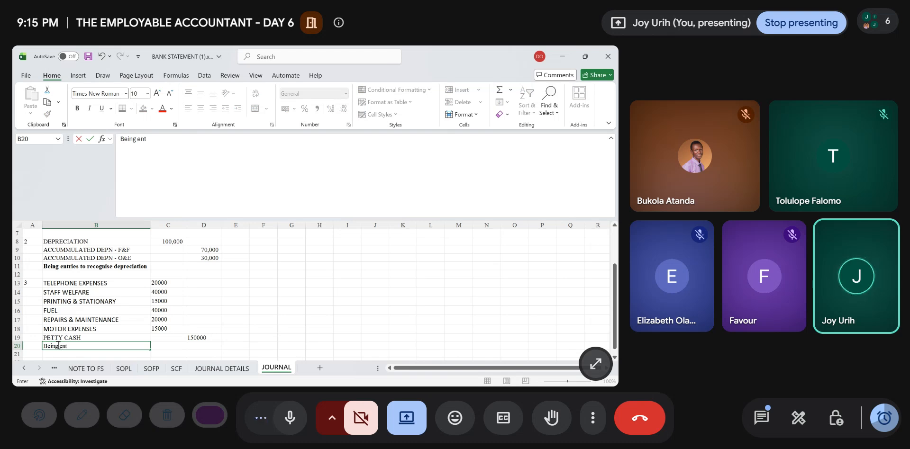
text(entries to recognis)
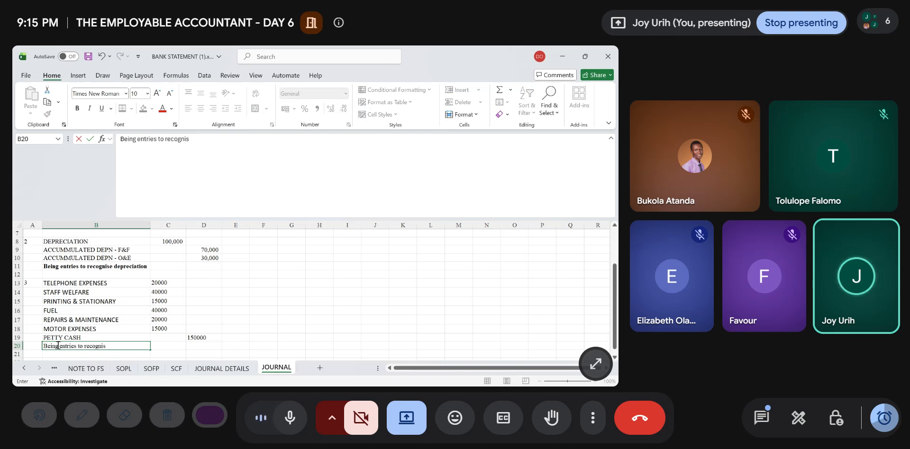
text(e petty expense)
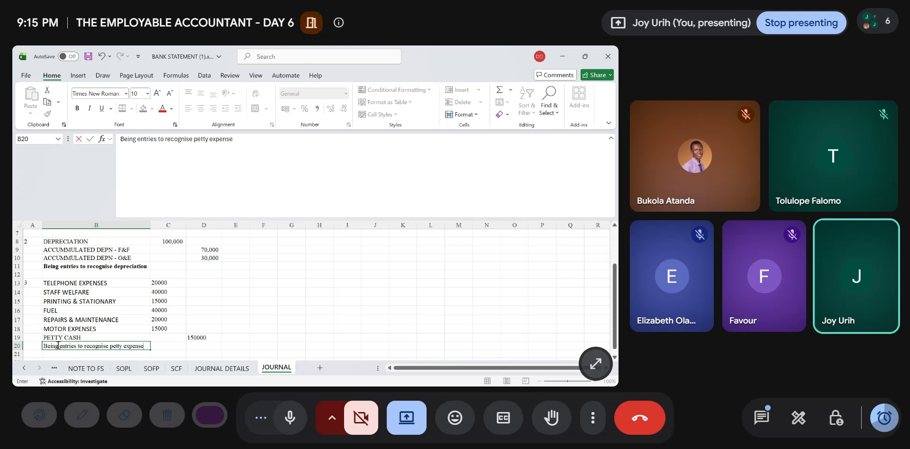
text(s)
key(Return)
key(Up)
key(ctrl+b)
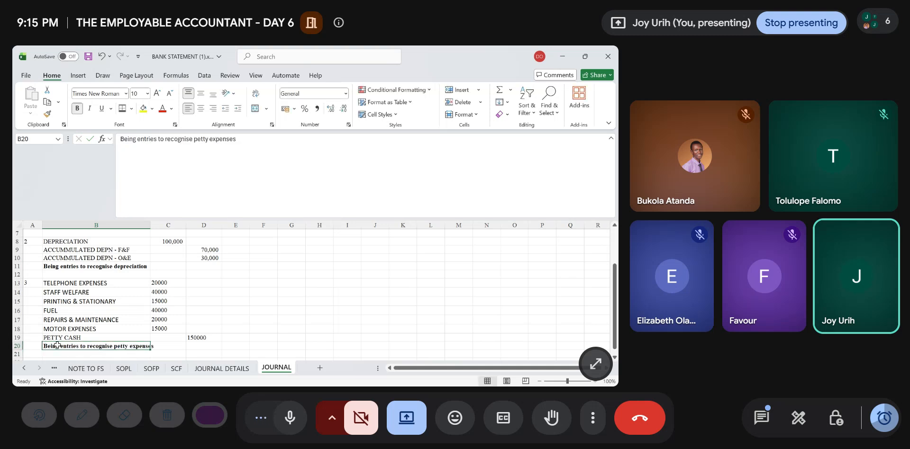
scroll(94, 346, down, 2)
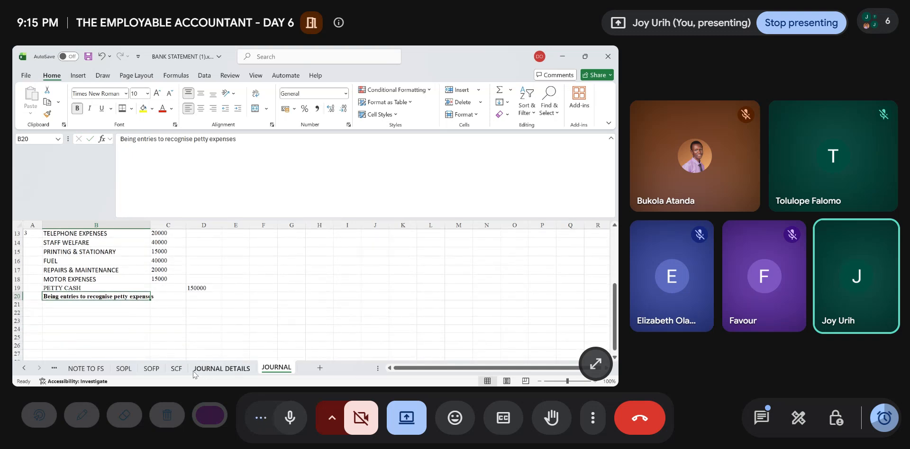
- Review the operating expense lines in the extended TB sheet against the petty expenses entries in the JOURNAL sheet
click(101, 371)
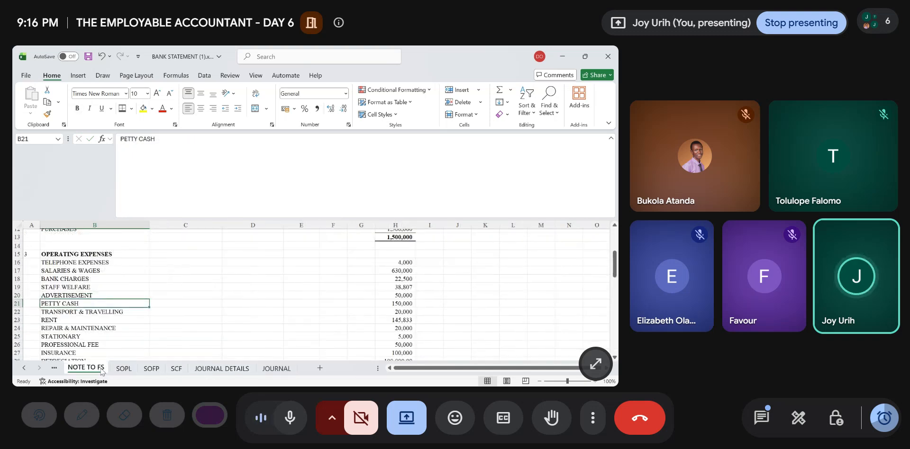
click(54, 368)
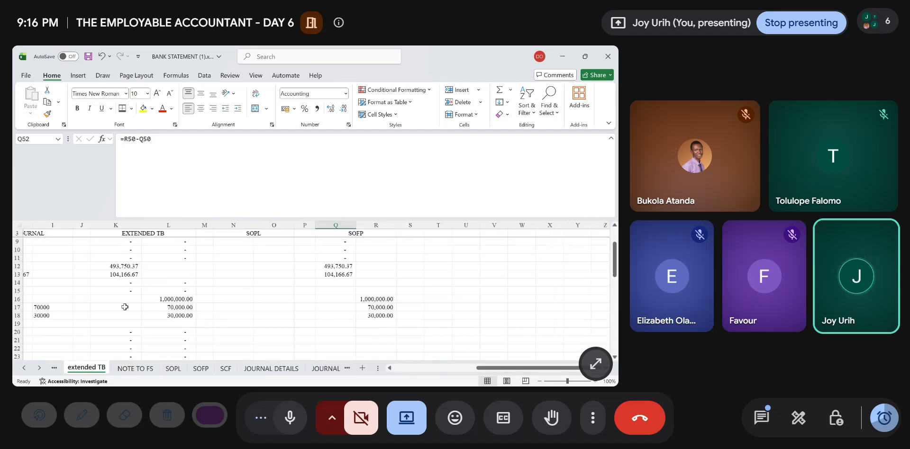
scroll(124, 307, left, 8)
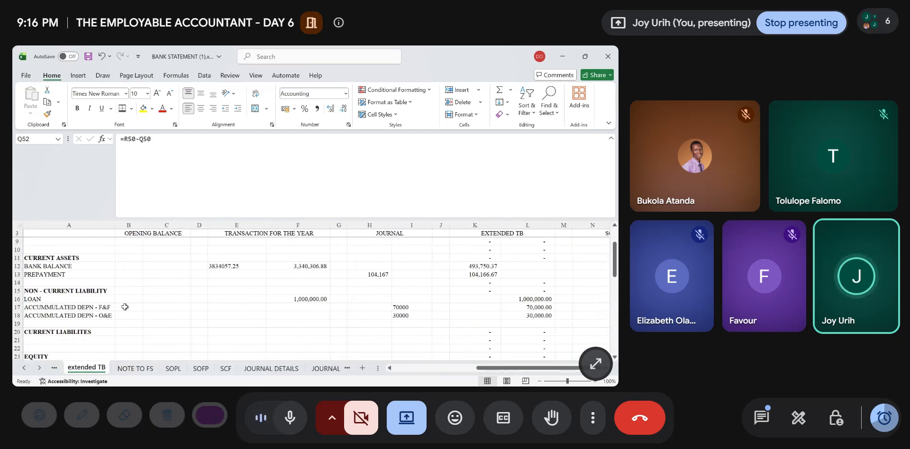
scroll(124, 307, down, 7)
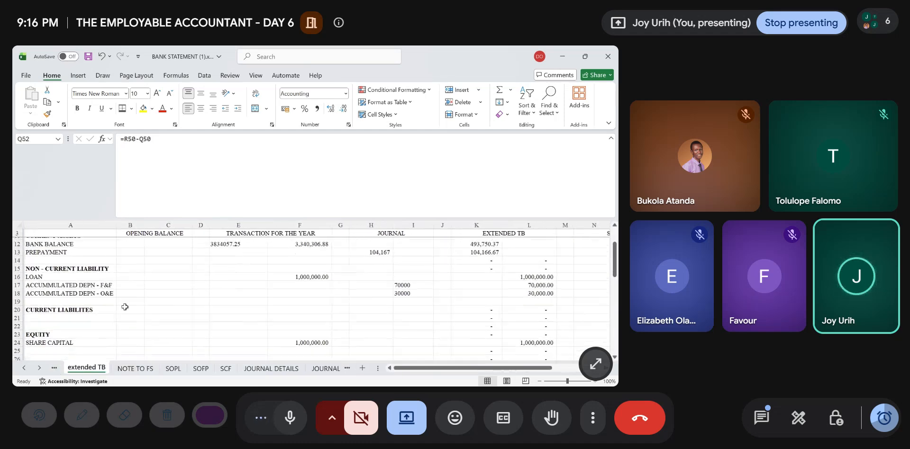
click(271, 368)
click(324, 369)
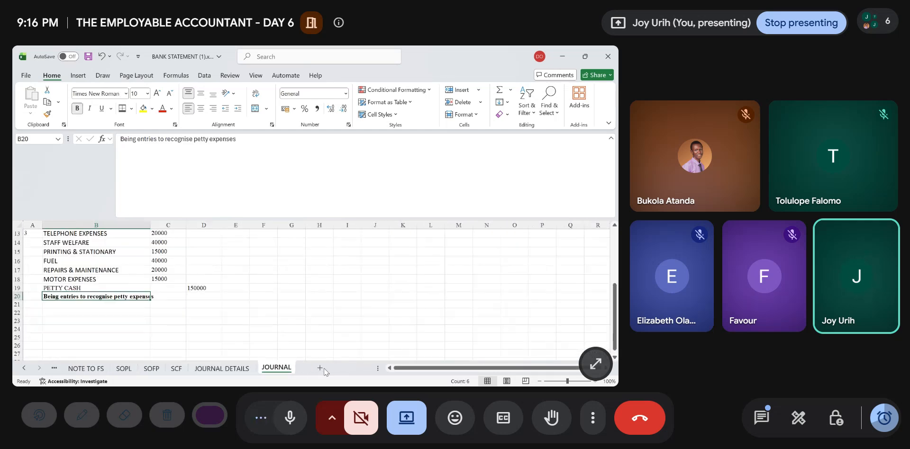
scroll(214, 289, up, 2)
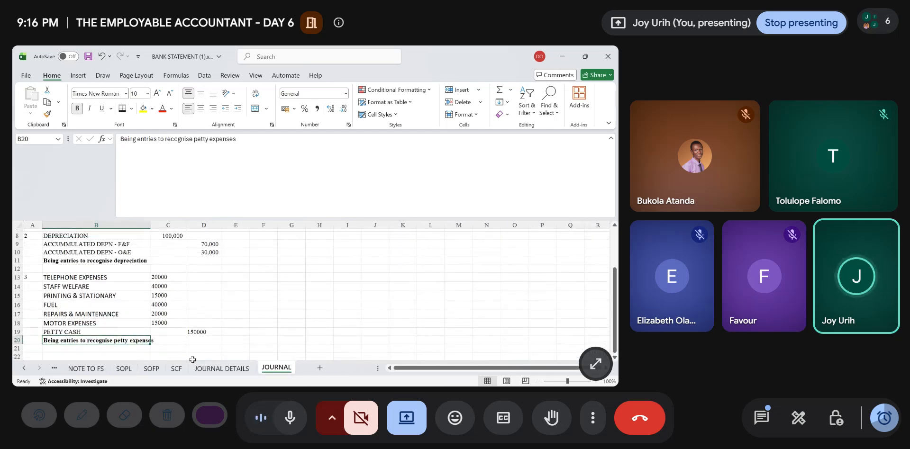
- Link the TELEPHONE EXPENSES journal debit in H36 of the extended TB sheet to JOURNAL C13
click(56, 369)
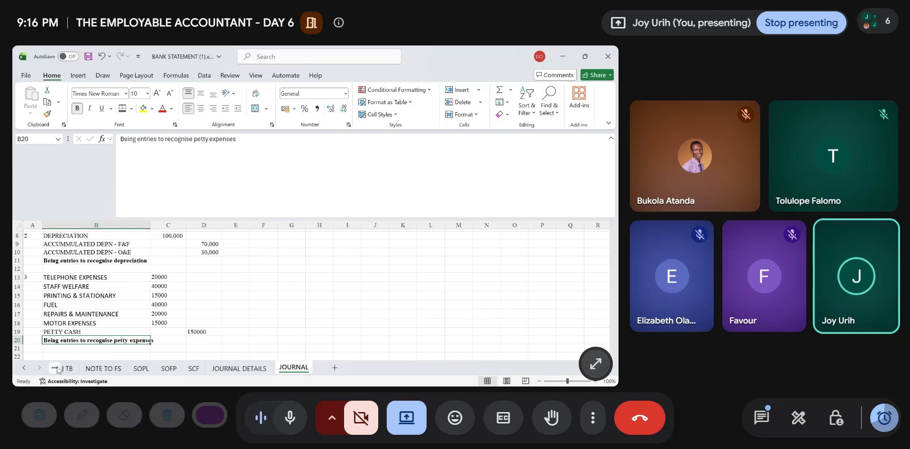
click(58, 369)
click(251, 287)
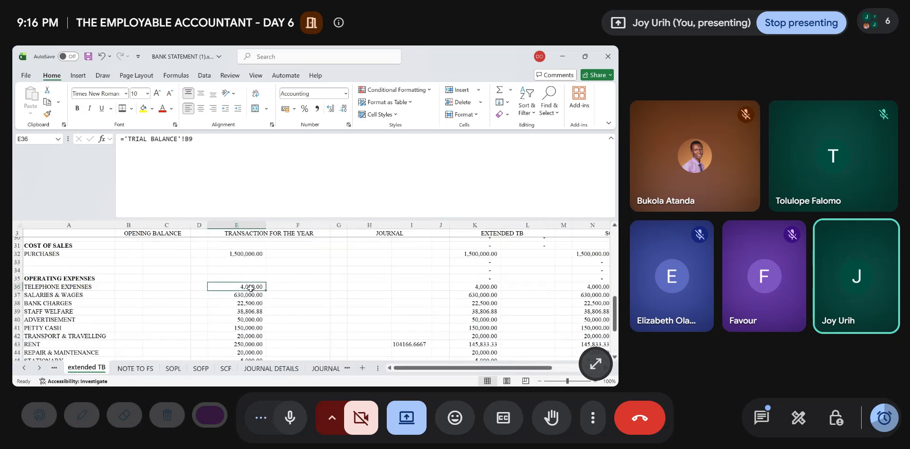
key(Right)
key(Right)
key(Right)
text(=)
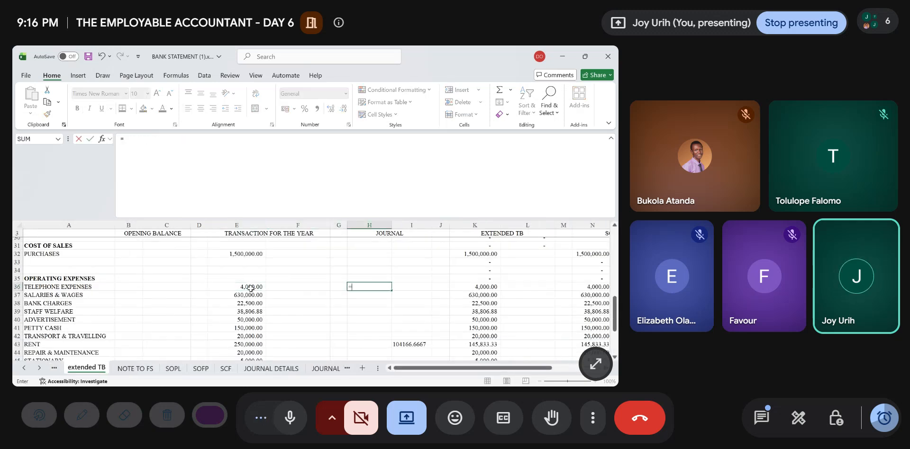
click(325, 369)
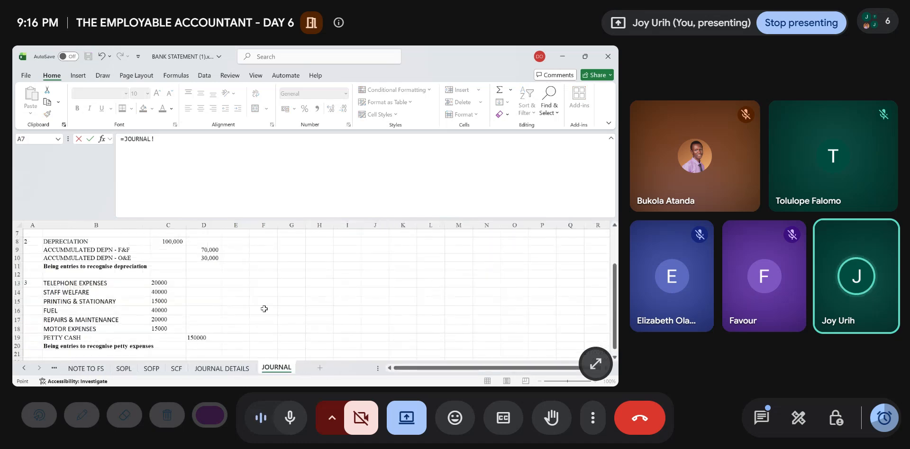
click(163, 284)
key(Return)
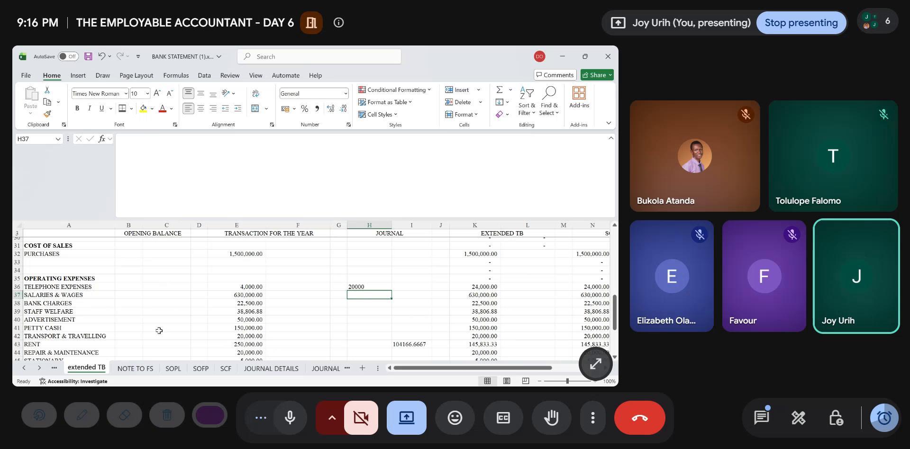
- Link the STAFF WELFARE journal debit in H39 of the extended TB sheet to JOURNAL C14
click(334, 371)
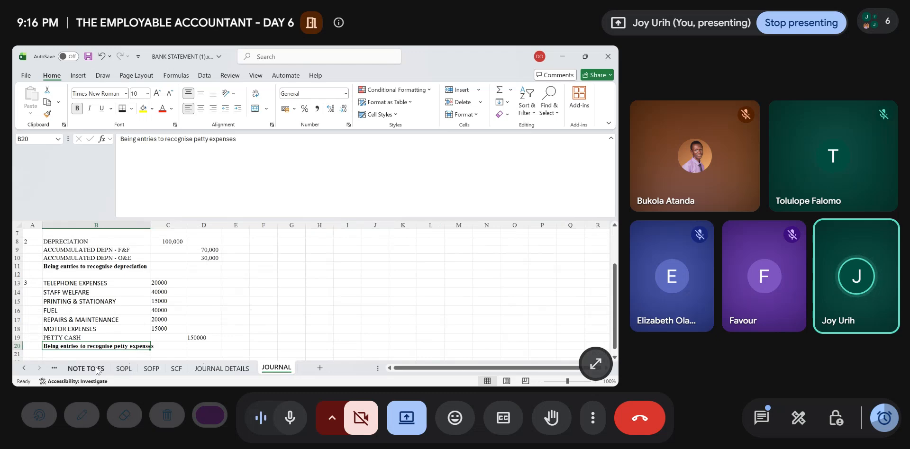
click(55, 369)
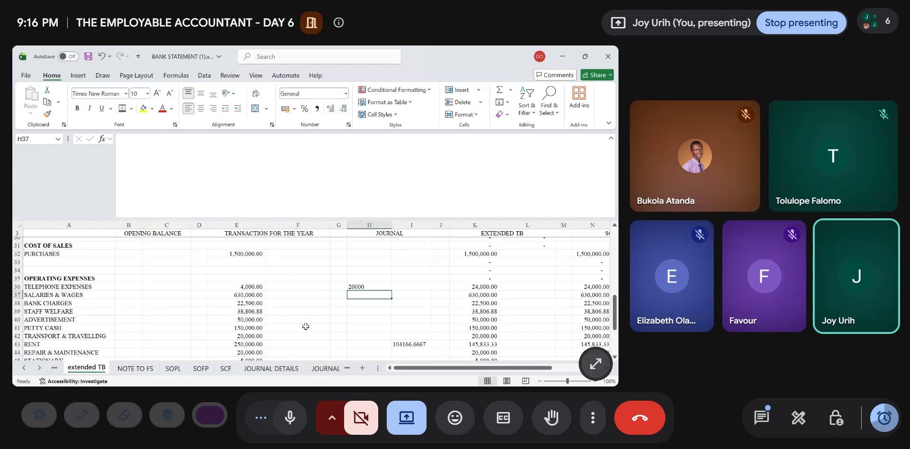
key(Down)
key(Down)
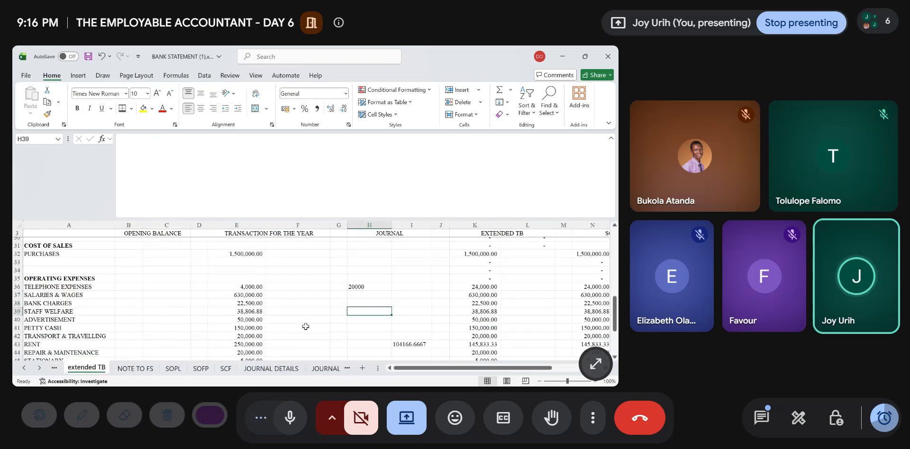
text(=)
click(335, 370)
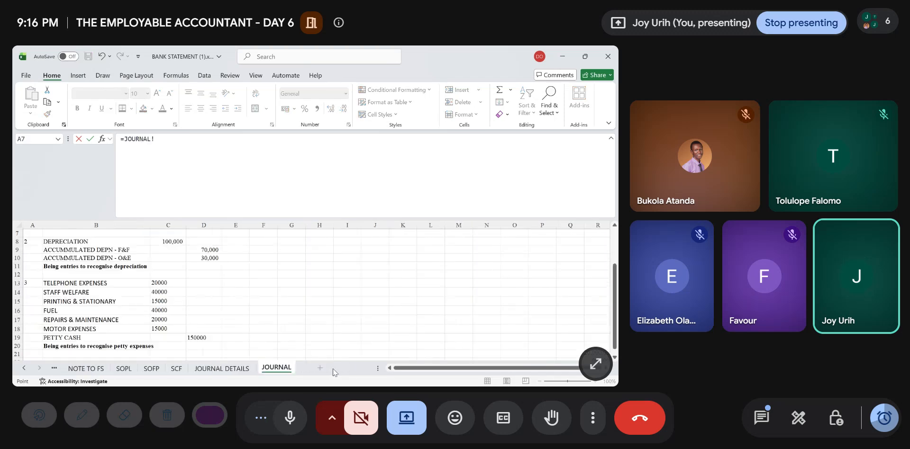
click(156, 290)
key(Return)
- Link the STATIONARY journal debit in H45 of the extended TB sheet to JOURNAL C15
key(Down)
key(Down)
key(Down)
key(Down)
key(Down)
key(Down)
key(Down)
key(Down)
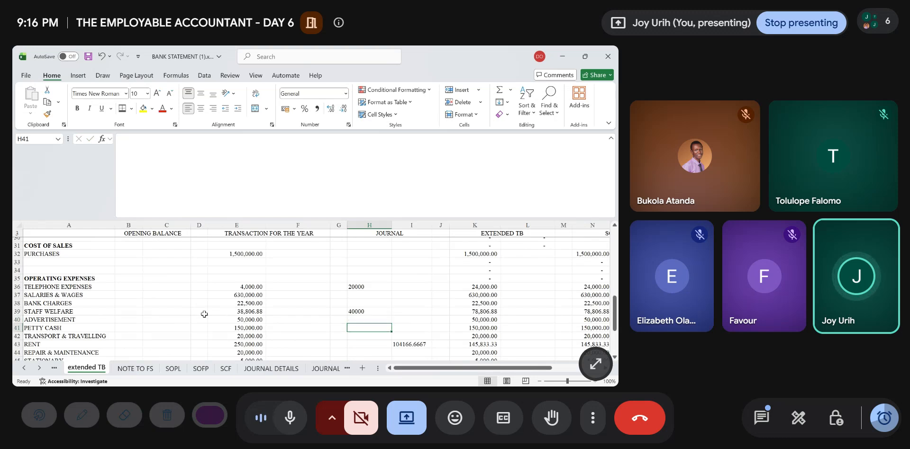
key(Down)
key(Down)
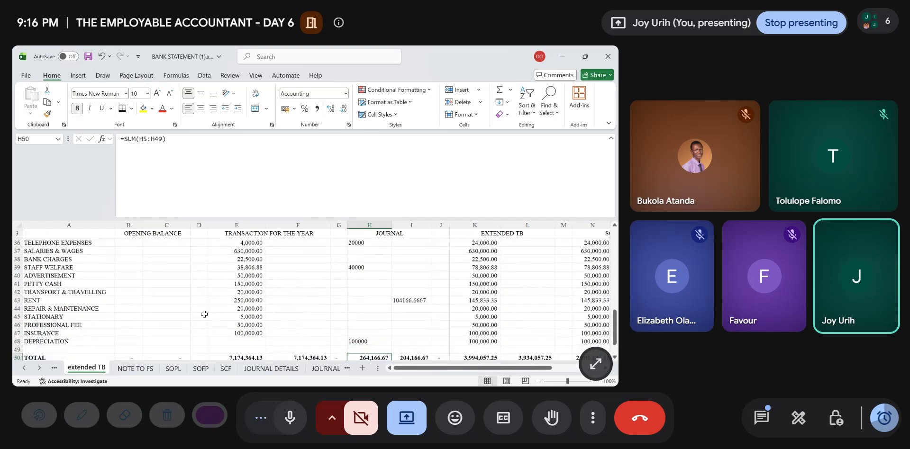
key(Up)
key(Up)
key(Up)
key(Up)
key(Up)
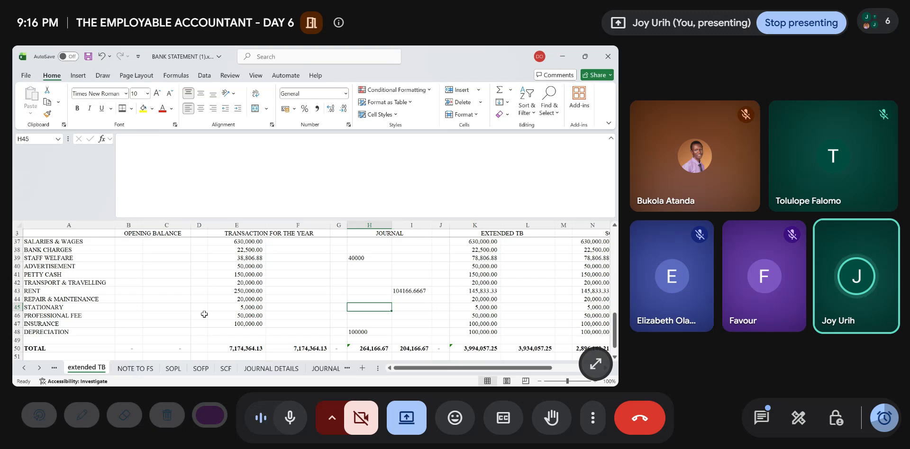
text(=)
click(323, 370)
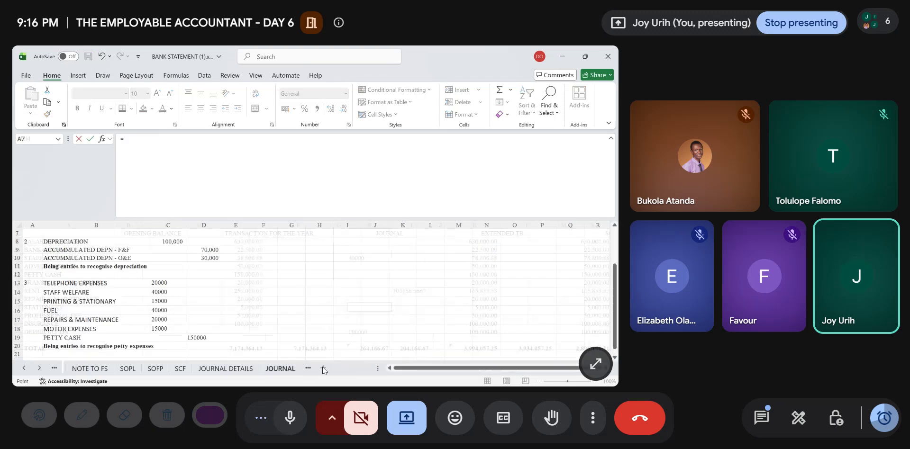
click(167, 302)
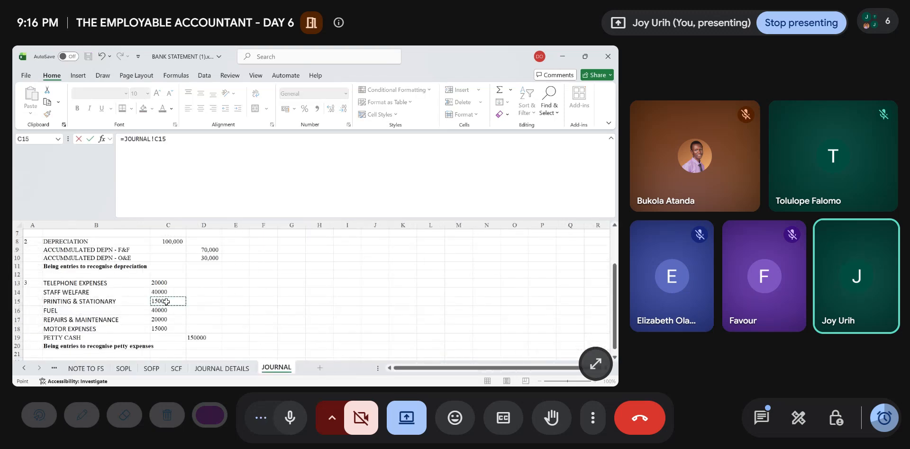
key(Return)
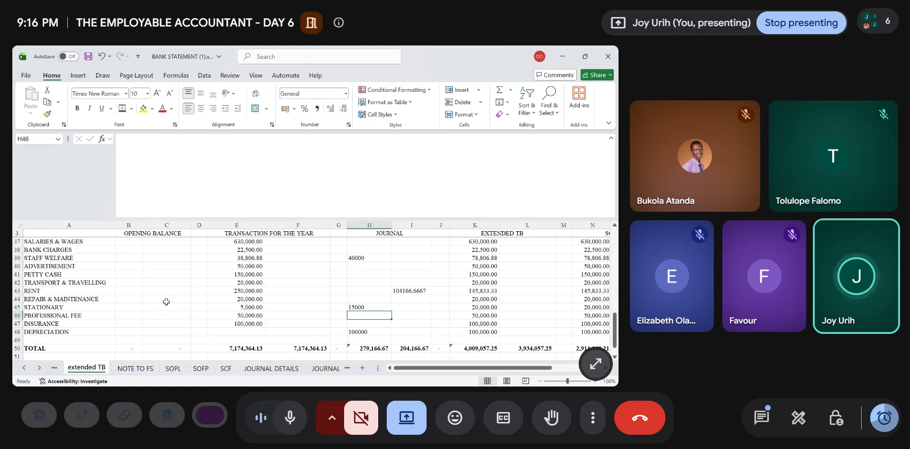
- Look through the operating expense lines of the extended TB sheet for a fuel account
key(Up)
key(Up)
key(Up)
key(Up)
key(Up)
key(Up)
key(Up)
key(Up)
key(Up)
key(Up)
key(Up)
key(Up)
key(Up)
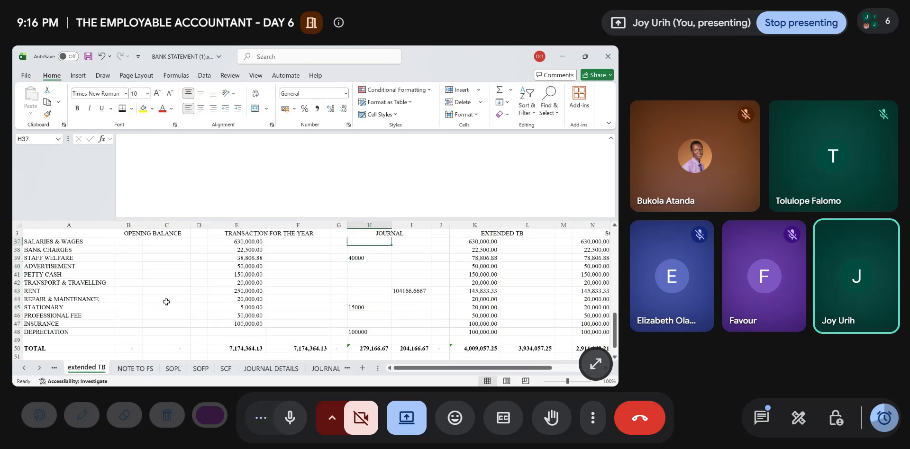
key(Down)
key(Down)
key(Down)
key(Down)
key(Down)
key(Down)
key(Down)
key(Down)
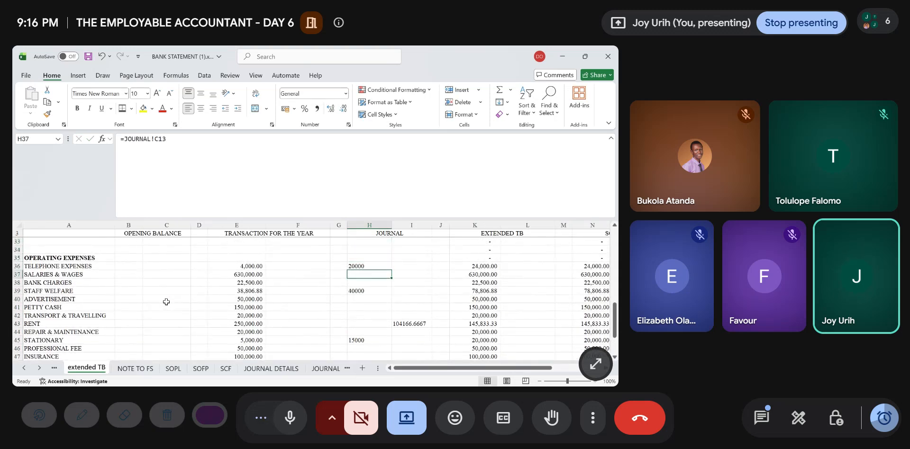
key(Down)
key(Down)
scroll(166, 302, down, 2)
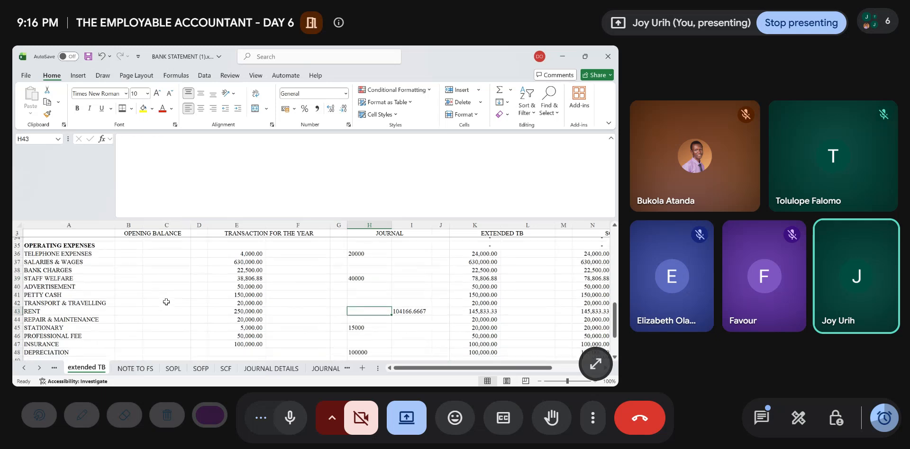
scroll(166, 302, up, 1)
scroll(166, 302, up, 1)
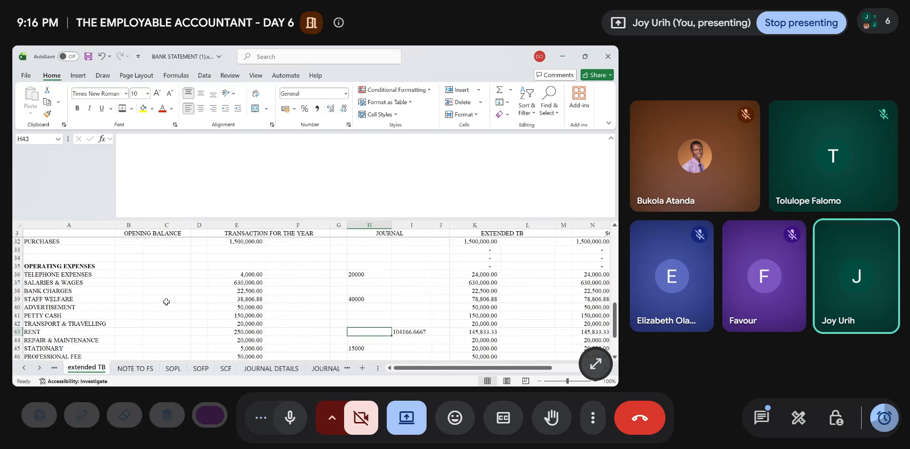
scroll(166, 302, up, 2)
scroll(166, 302, down, 4)
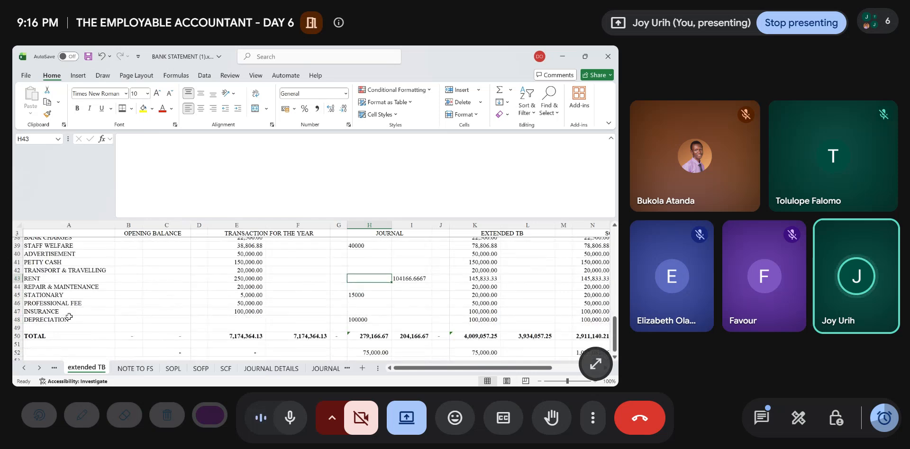
- Add a FUEL expense line in A49 of the extended TB sheet, below DEPRECIATION
click(29, 328)
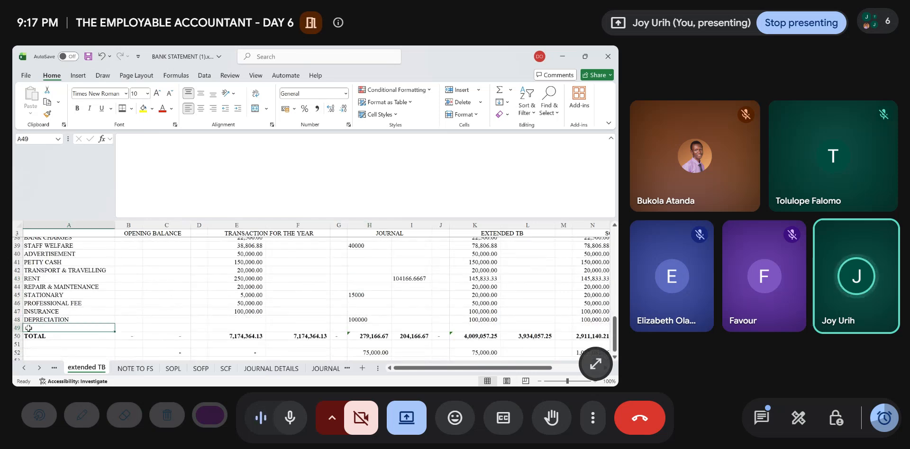
text(fue)
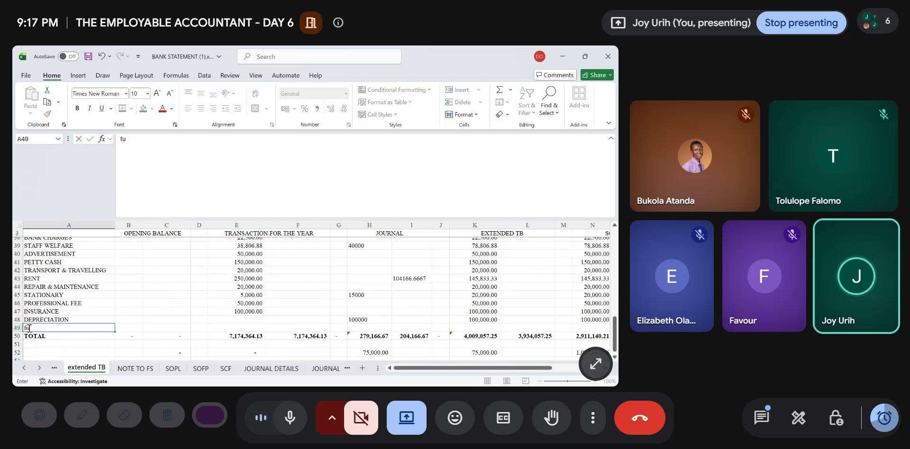
key(BackSpace)
key(BackSpace)
key(BackSpace)
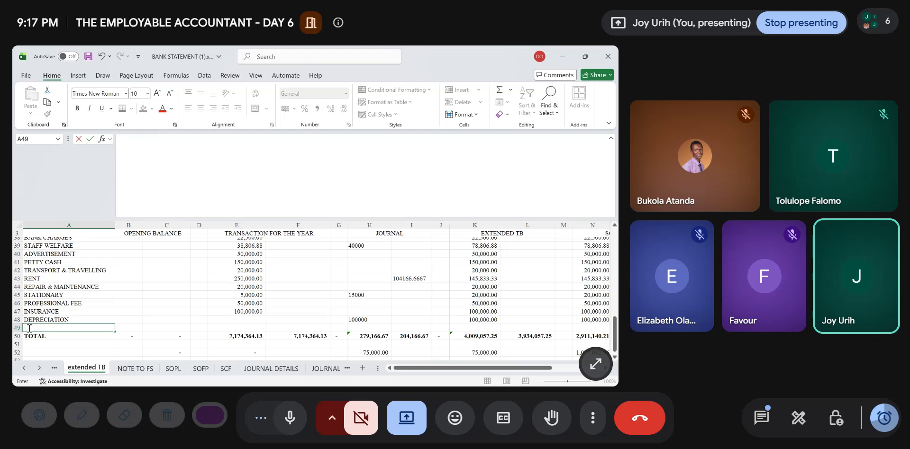
text(L)
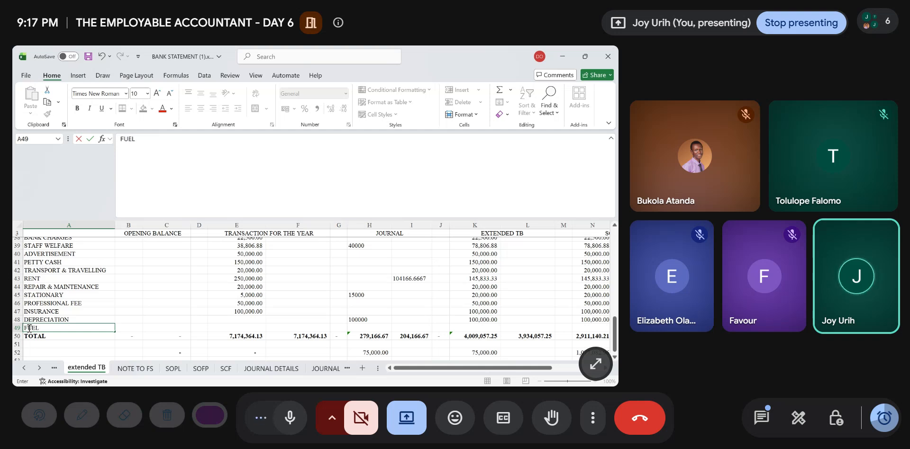
- Link the FUEL journal debit in H49 of the extended TB sheet to JOURNAL C16
key(Tab)
key(Tab)
key(Tab)
key(Tab)
key(Tab)
key(Tab)
key(Tab)
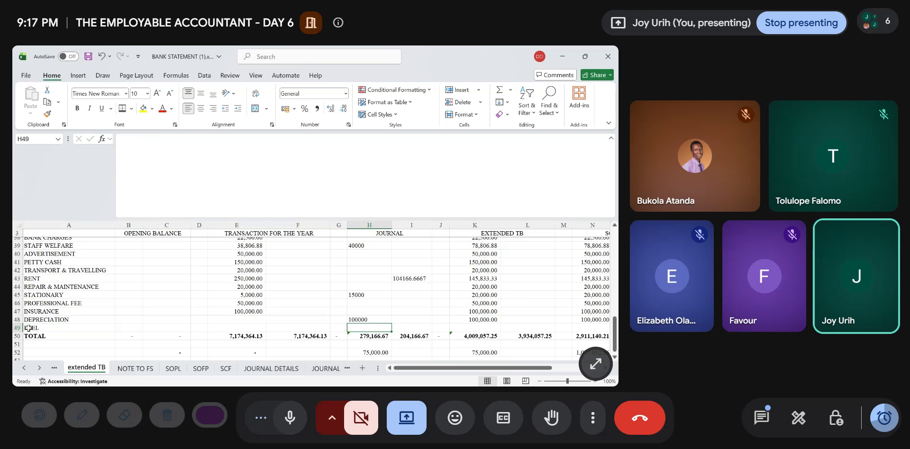
text(=)
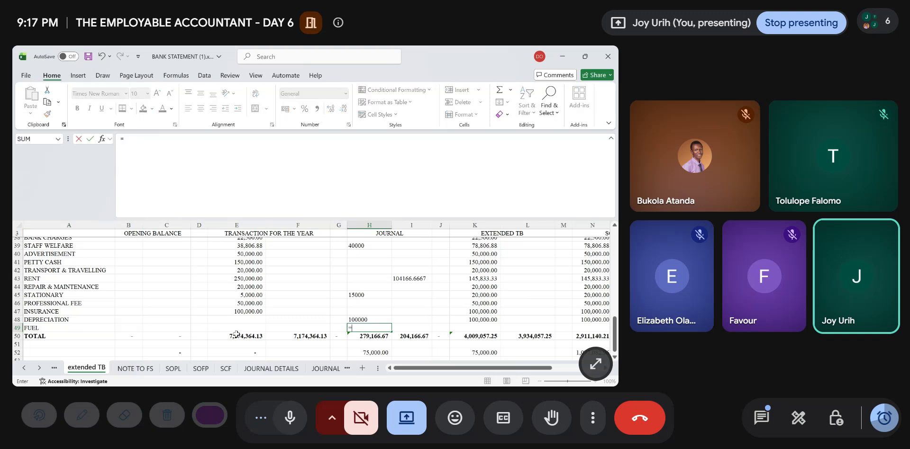
click(326, 369)
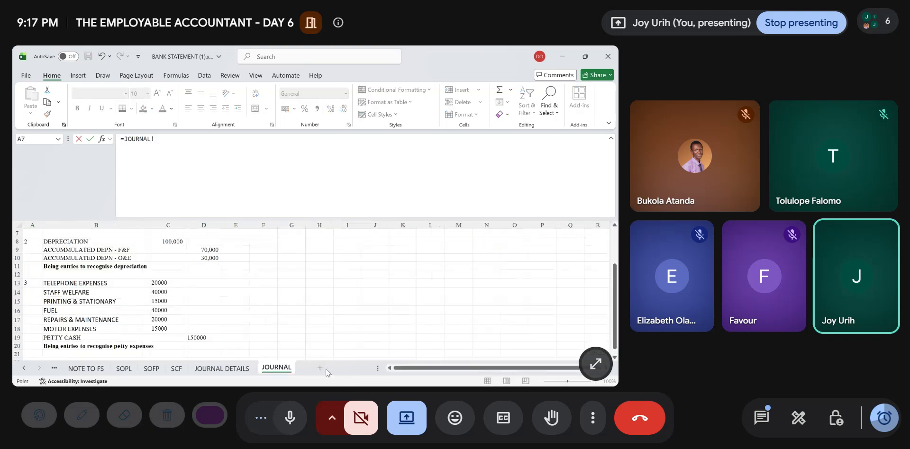
click(166, 311)
key(Return)
- Link the REPAIR & MAINTENANCE journal debit in H44 of the extended TB sheet to JOURNAL C17
key(Up)
key(Up)
key(Up)
key(Up)
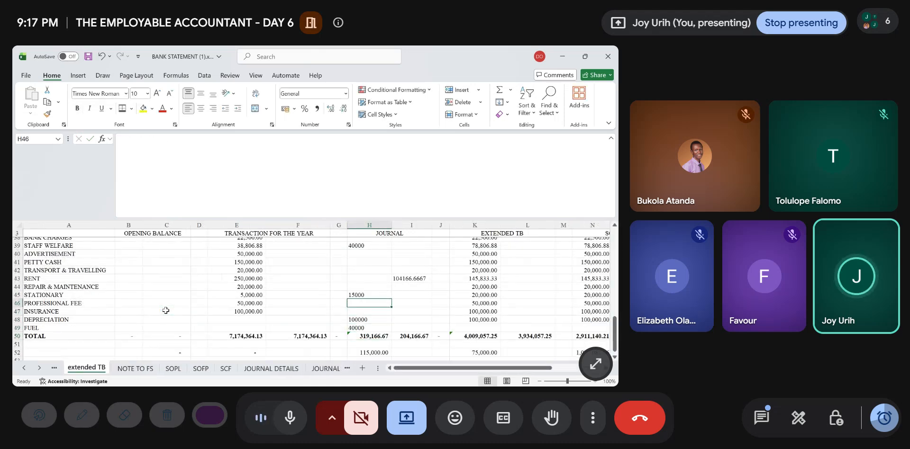
key(Up)
key(Up)
text(=)
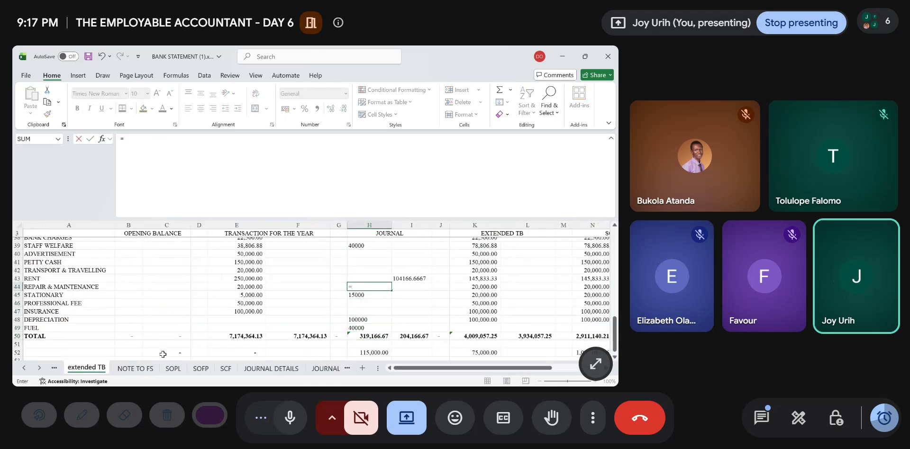
click(326, 370)
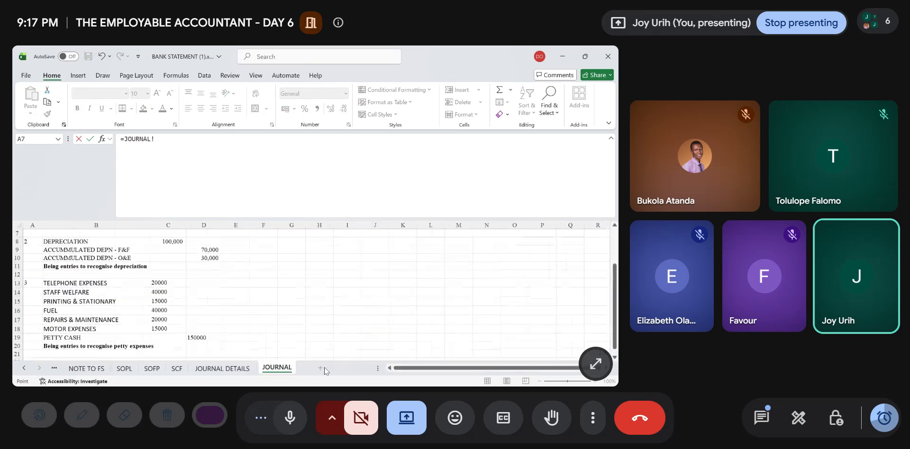
click(159, 321)
key(Return)
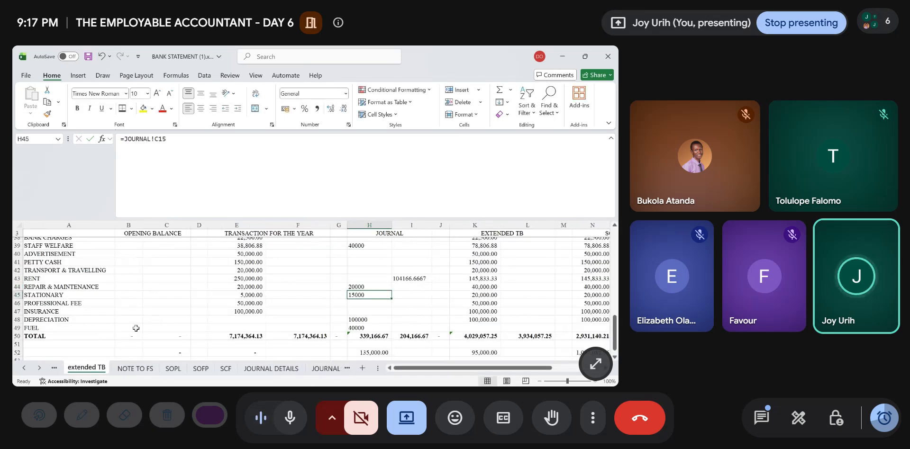
- Insert a row above TOTAL in the extended TB sheet and label it MOTOR EXPENSES in A50
click(17, 336)
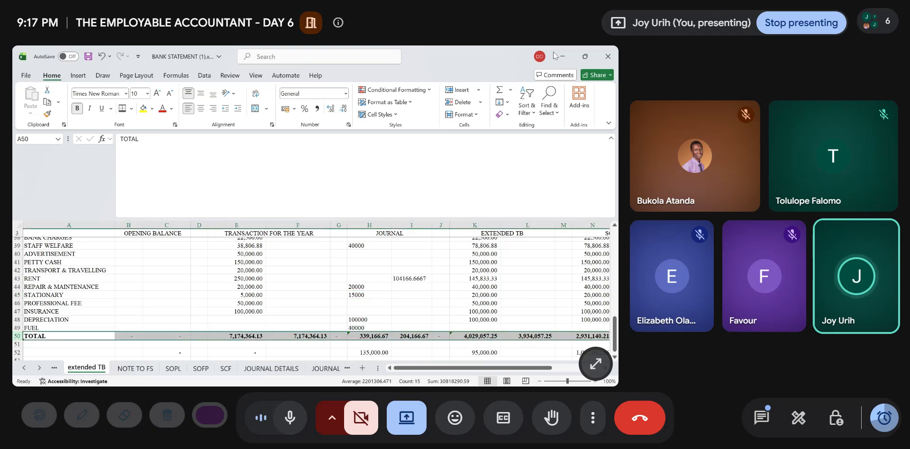
click(458, 89)
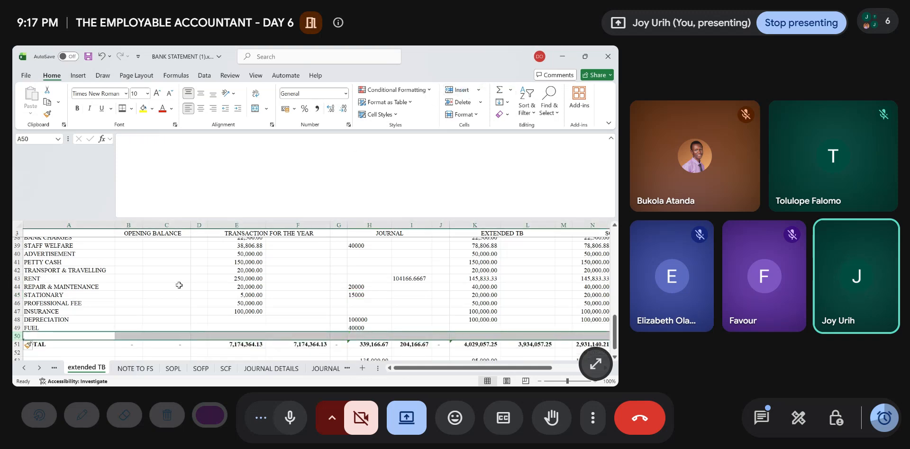
click(90, 337)
text(M)
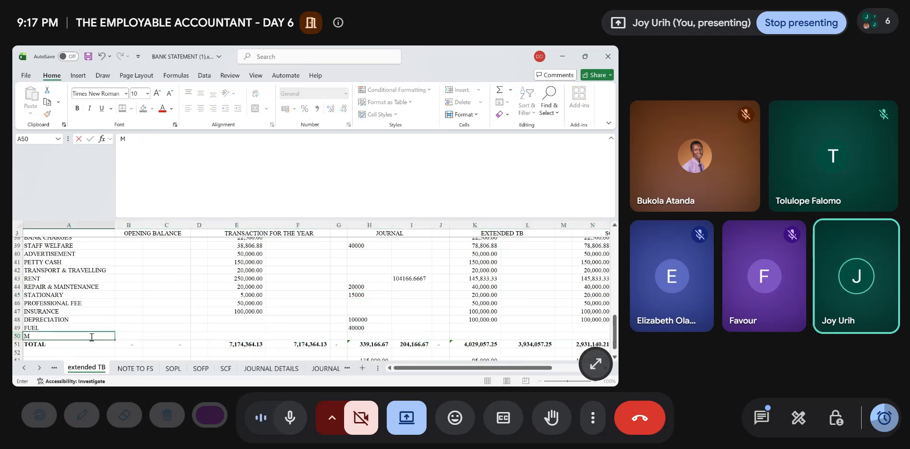
text(OTOR E)
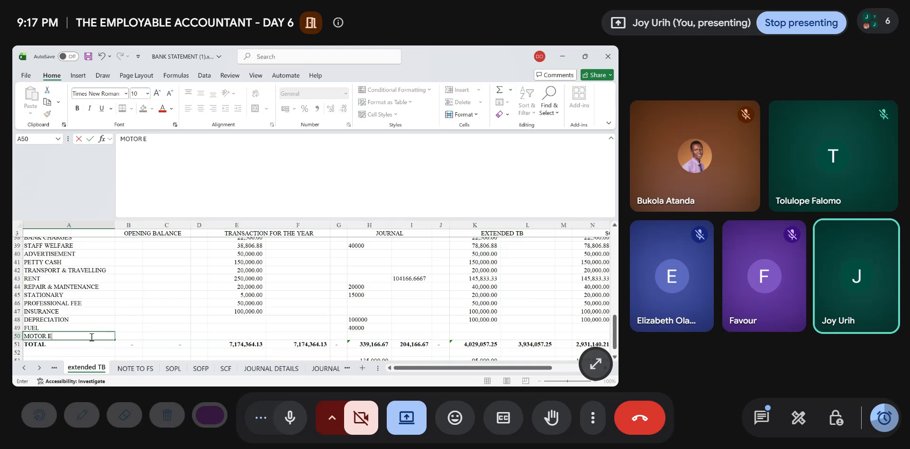
text(XPENSES)
- Link the MOTOR EXPENSES journal debit in H50 of the extended TB sheet to JOURNAL C18
key(Right)
key(Right)
key(Right)
key(Right)
key(Right)
key(Right)
key(Right)
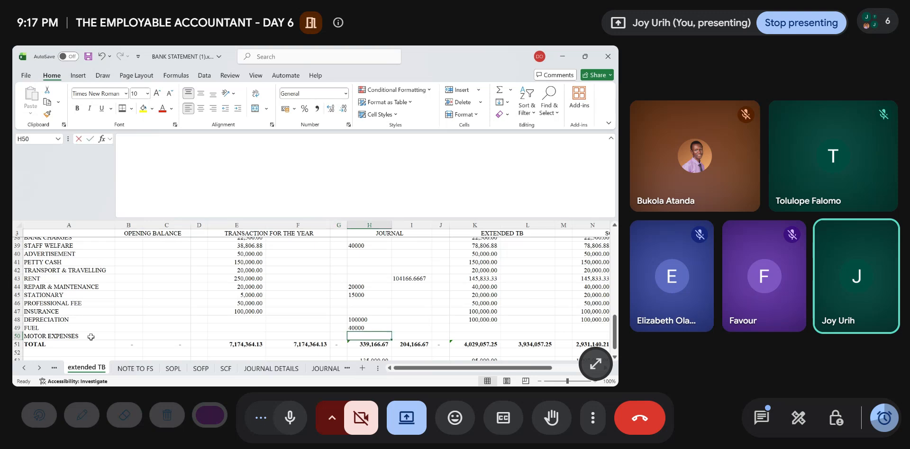
text(=)
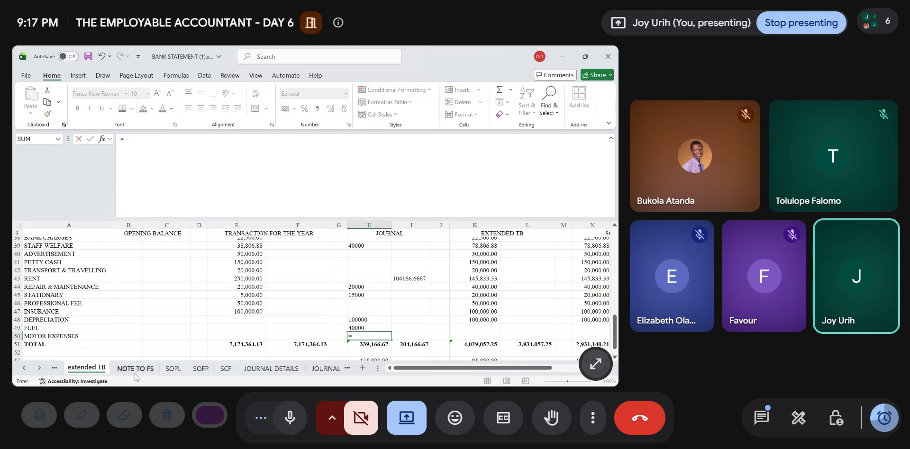
click(326, 369)
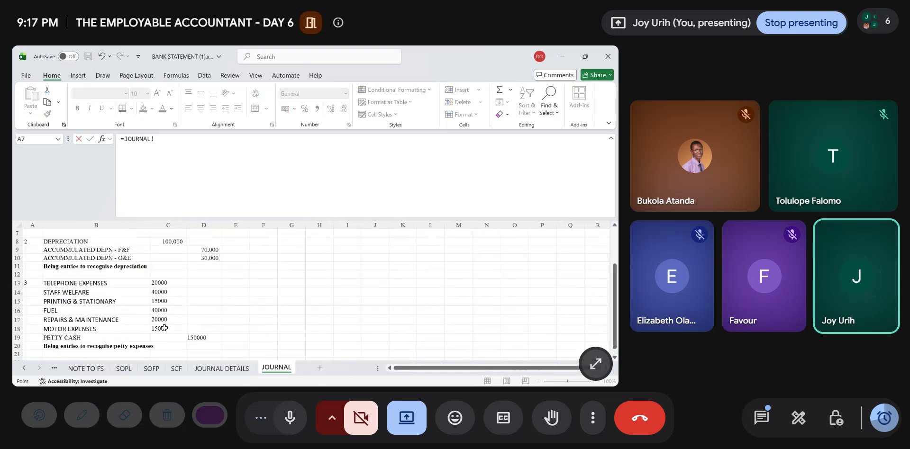
click(164, 328)
key(Return)
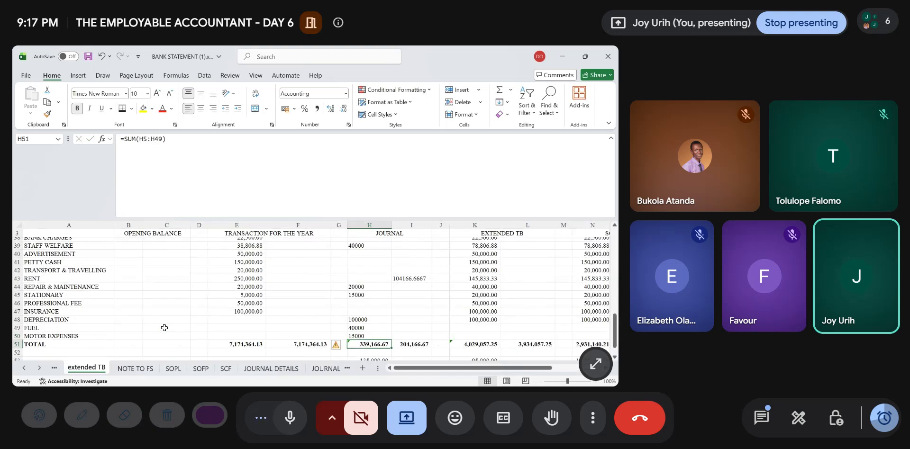
- Link the PETTY CASH journal credit in I41 of the extended TB sheet to JOURNAL D19
key(Up)
key(Up)
key(Up)
key(Up)
key(Up)
key(Up)
key(Up)
key(Up)
key(Up)
key(Up)
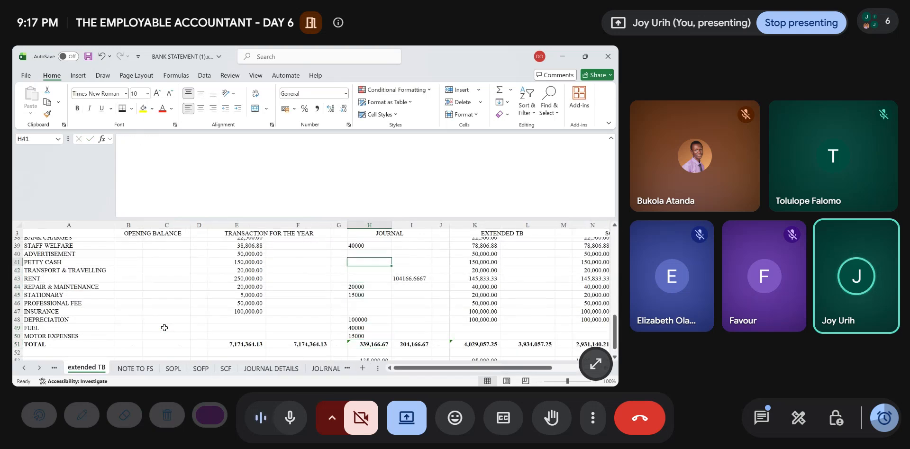
key(Right)
text(=)
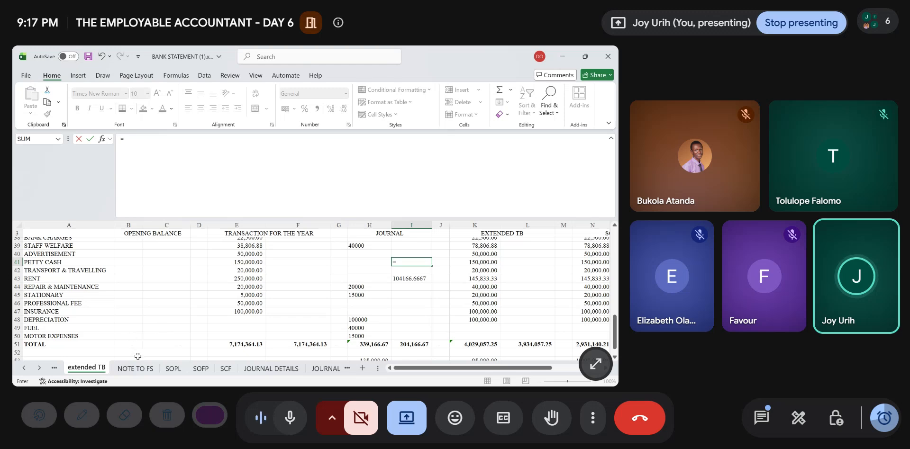
click(318, 367)
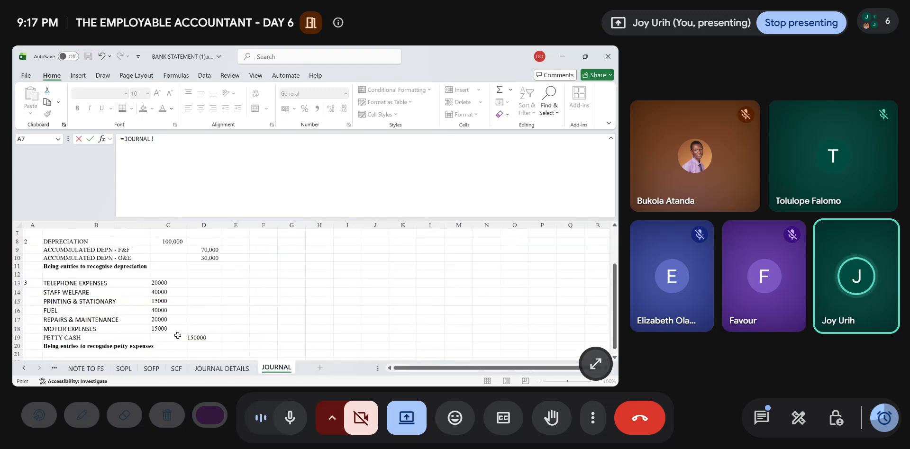
click(202, 338)
key(Return)
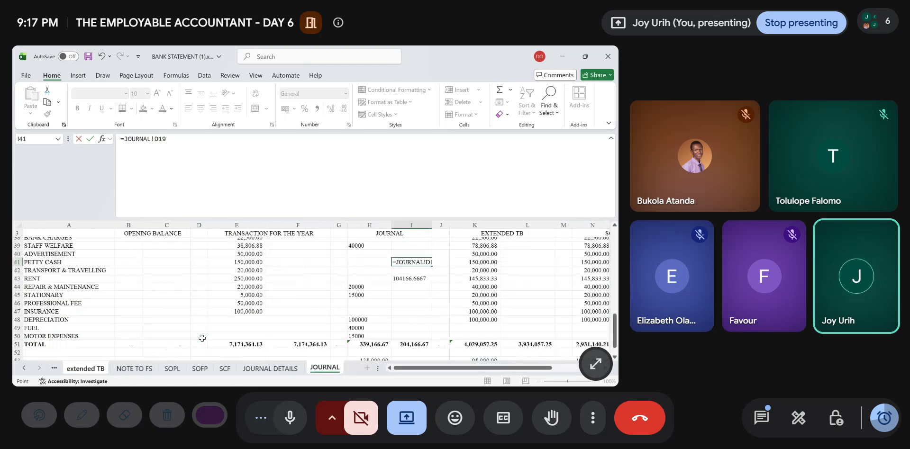
key(Up)
- Extend the journal debit total in H51 to sum H5:H50 so it includes motor expenses
scroll(202, 338, down, 2)
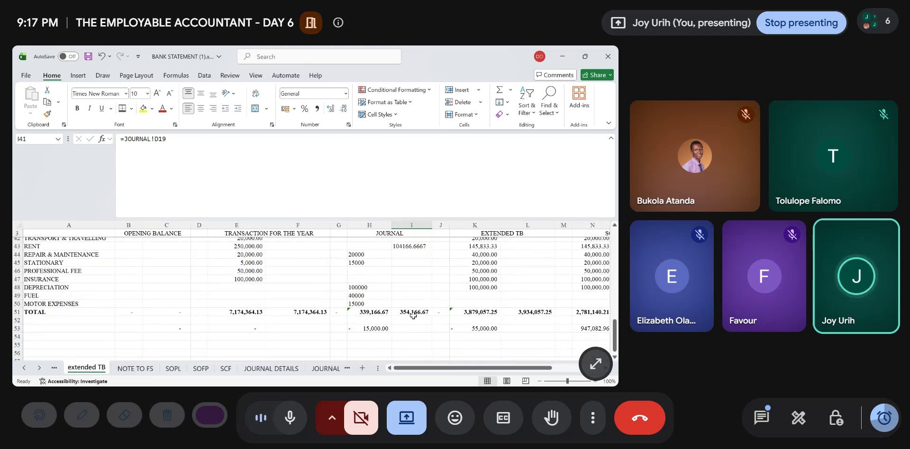
click(373, 312)
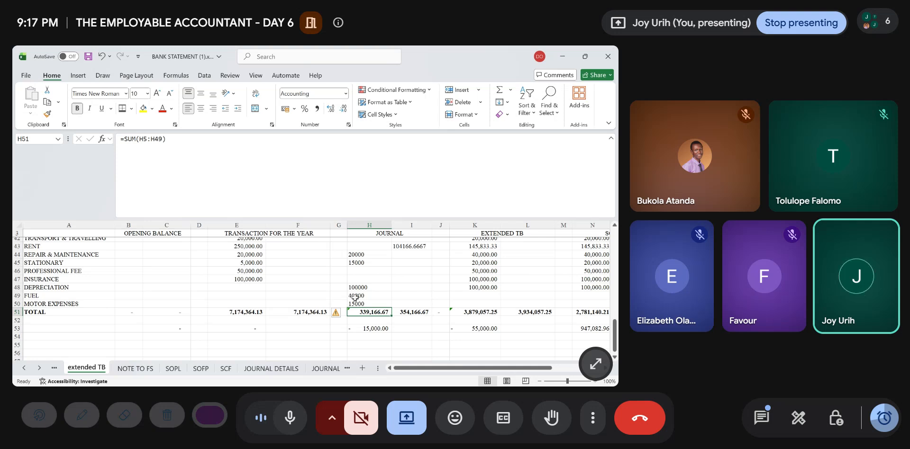
click(163, 141)
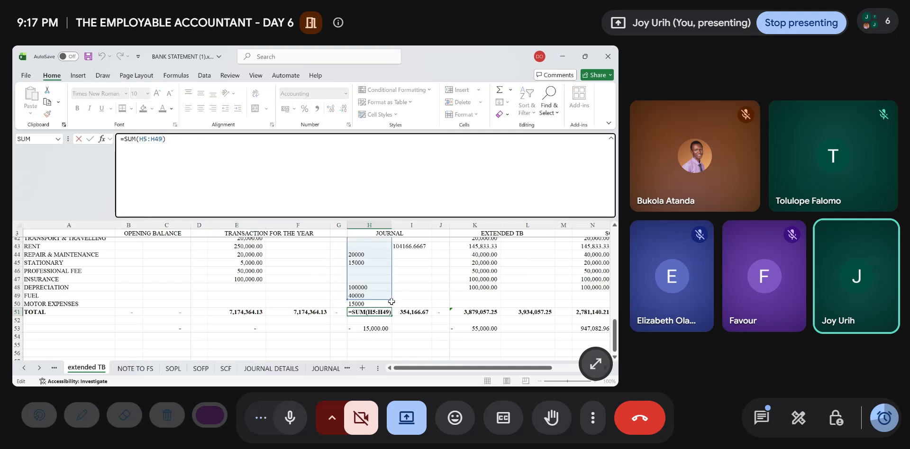
drag(391, 301, 391, 309)
key(Return)
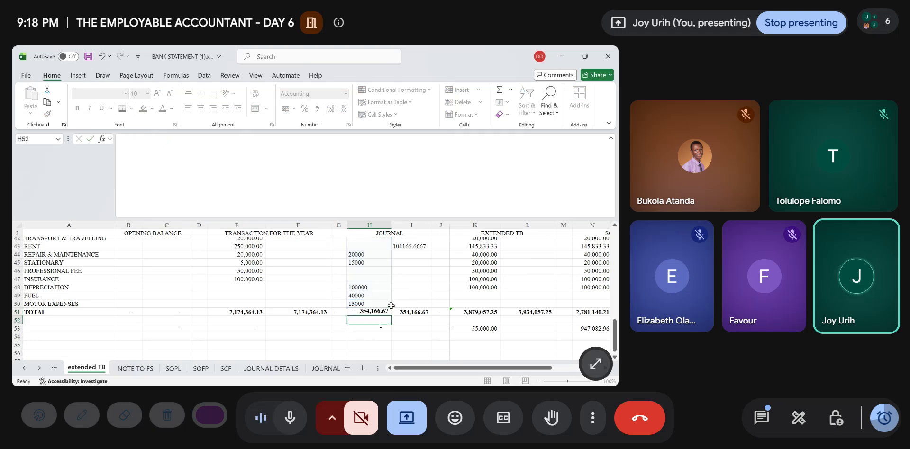
- Copy the extended TB balance formula from K48 down to the FUEL and MOTOR EXPENSES rows, K49:K50
scroll(411, 337, right, 1)
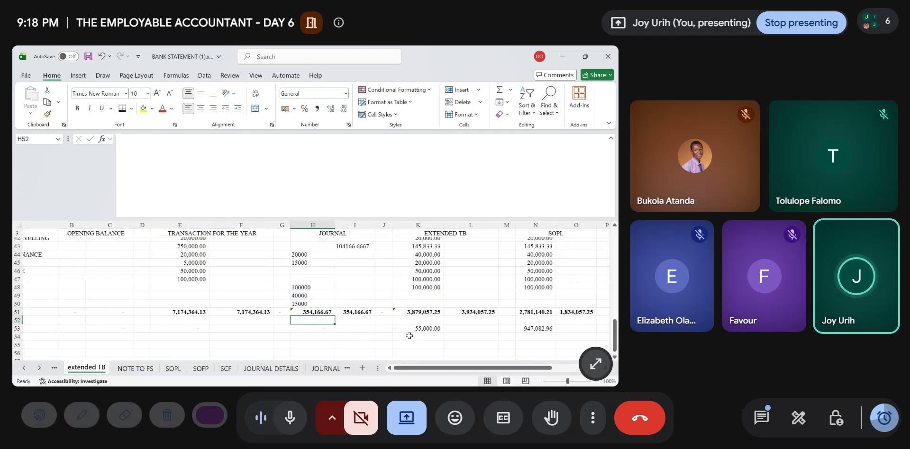
scroll(409, 335, up, 3)
scroll(380, 319, down, 4)
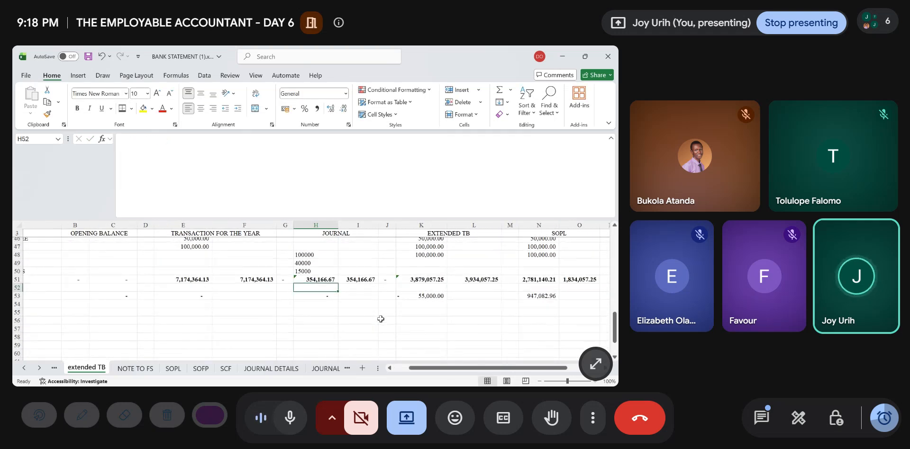
scroll(381, 319, right, 2)
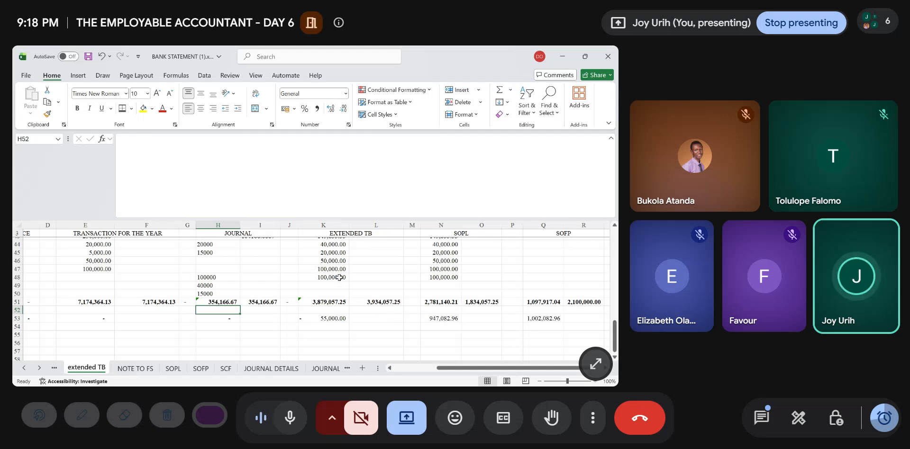
click(339, 278)
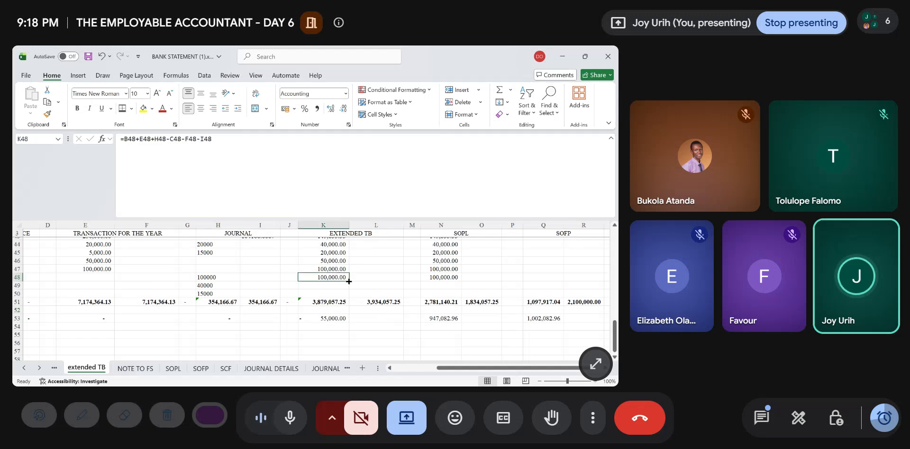
drag(349, 281, 349, 297)
click(335, 294)
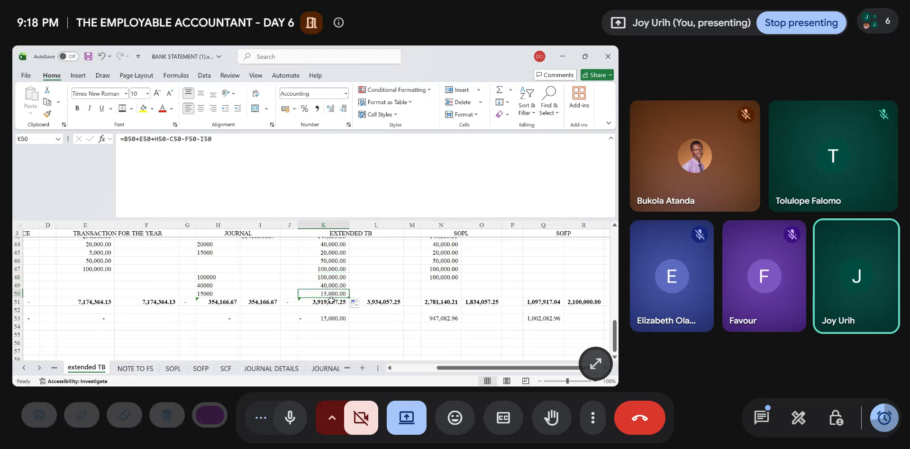
- Extend the extended TB debit total in K51 to sum K5:K50
click(331, 301)
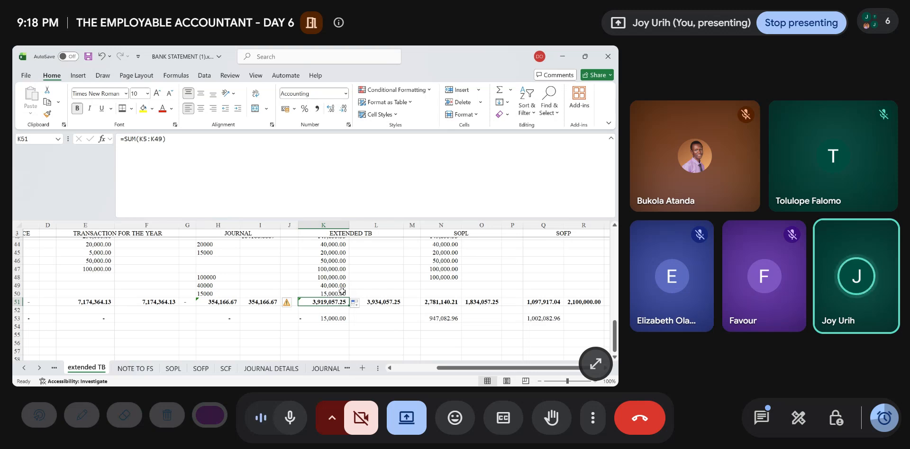
double_click(332, 301)
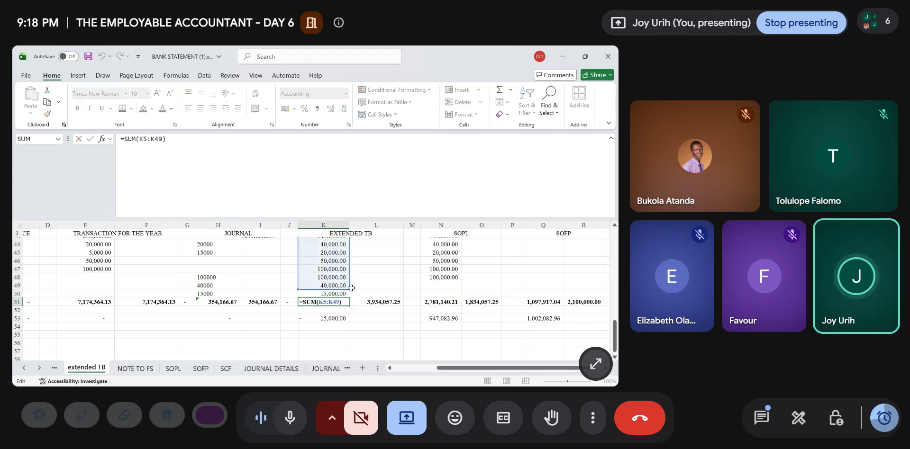
drag(351, 293, 351, 297)
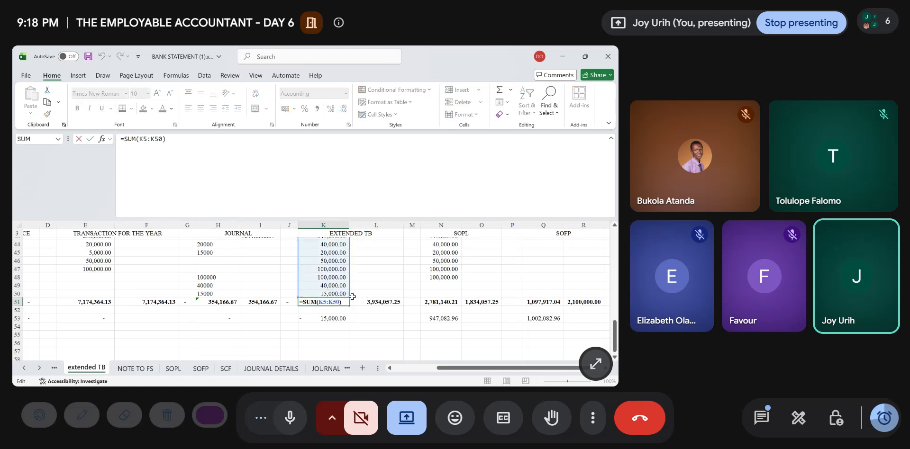
key(Return)
- Copy the SOPL debit formula from N48 down to the FUEL and MOTOR EXPENSES rows, N49:N50
scroll(459, 331, right, 2)
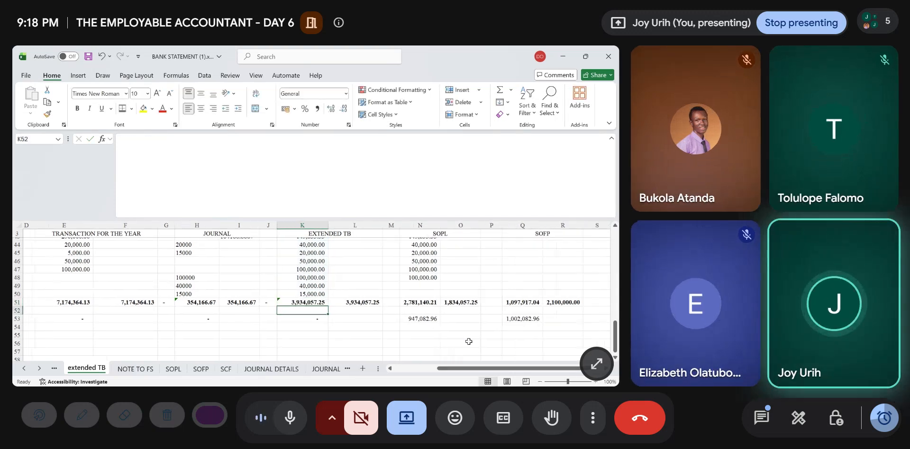
scroll(469, 342, right, 1)
click(340, 280)
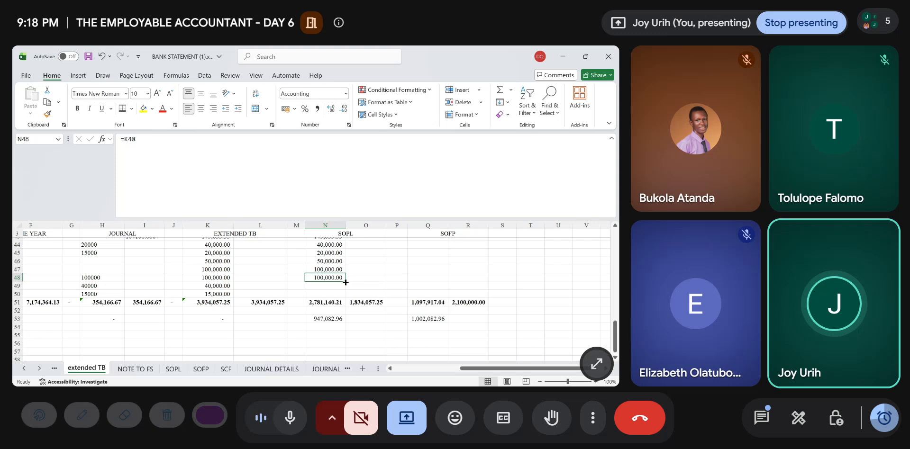
drag(345, 283, 340, 300)
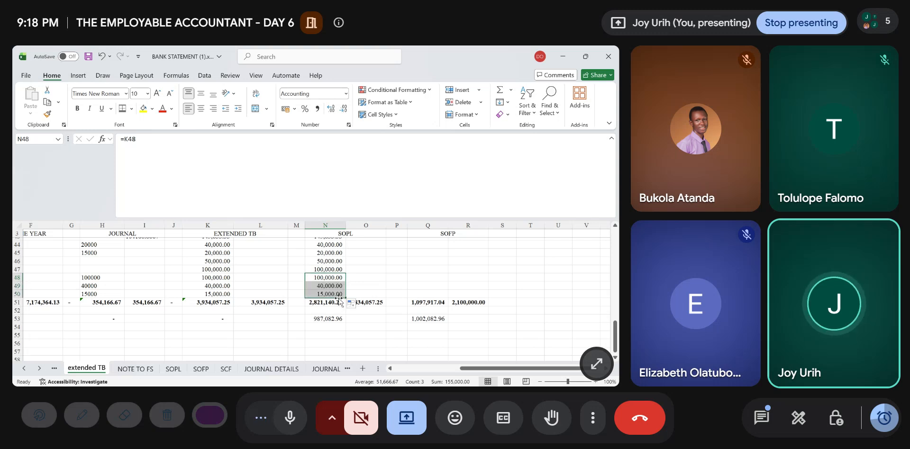
- Extend the SOPL debit total in N51 to sum N5:N50
click(333, 304)
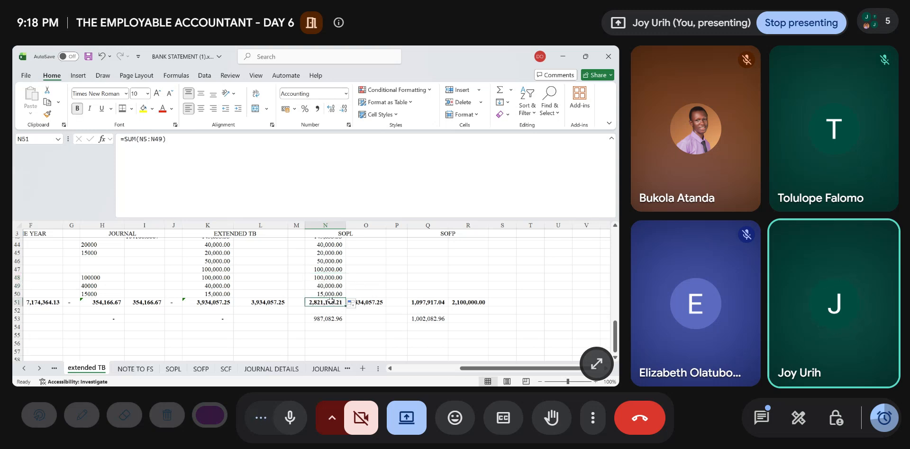
double_click(331, 300)
drag(346, 290, 344, 302)
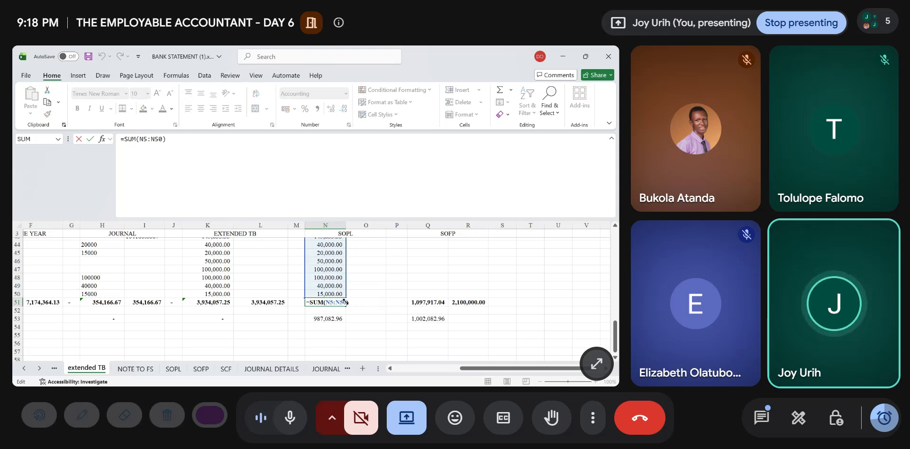
key(Return)
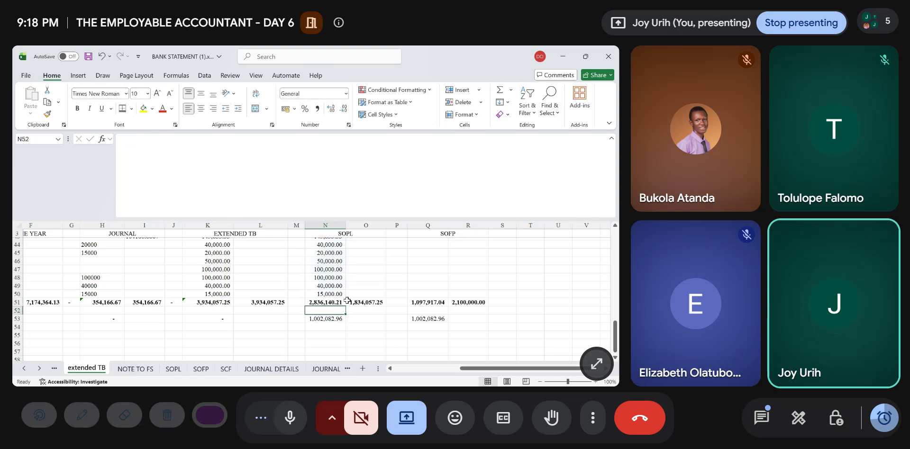
scroll(409, 324, up, 5)
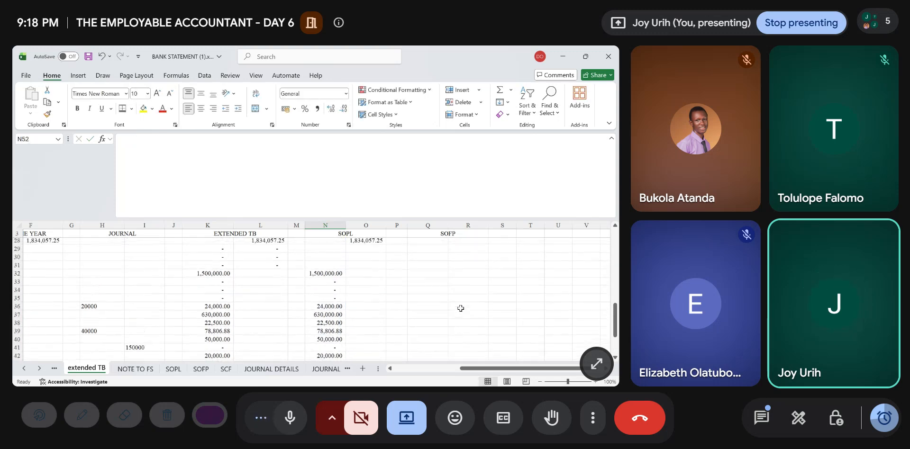
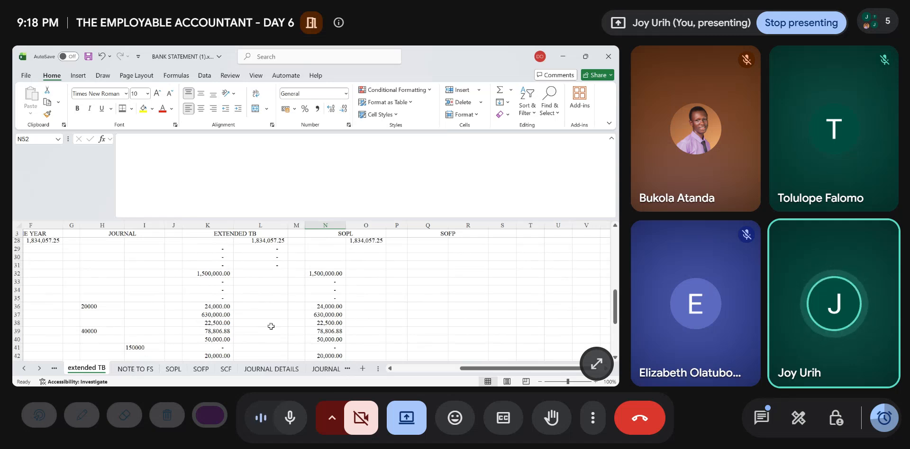
- Insert two blank rows below DEPRECIATION, above the operating expenses total, in the NOTE TO FS sheet
key(ctrl+Page_Down)
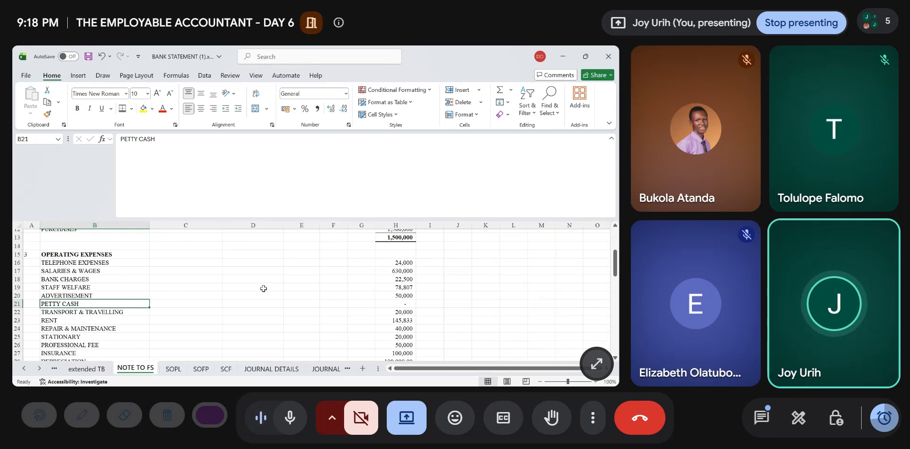
scroll(266, 290, down, 5)
scroll(266, 289, up, 4)
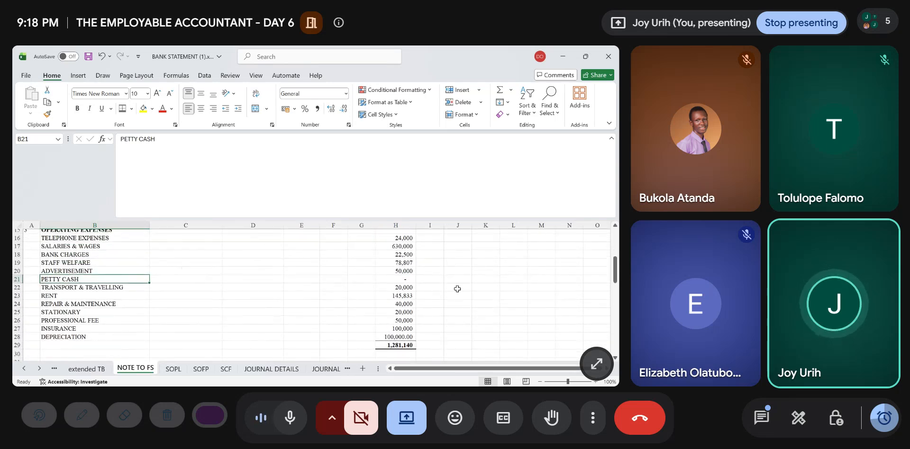
click(405, 280)
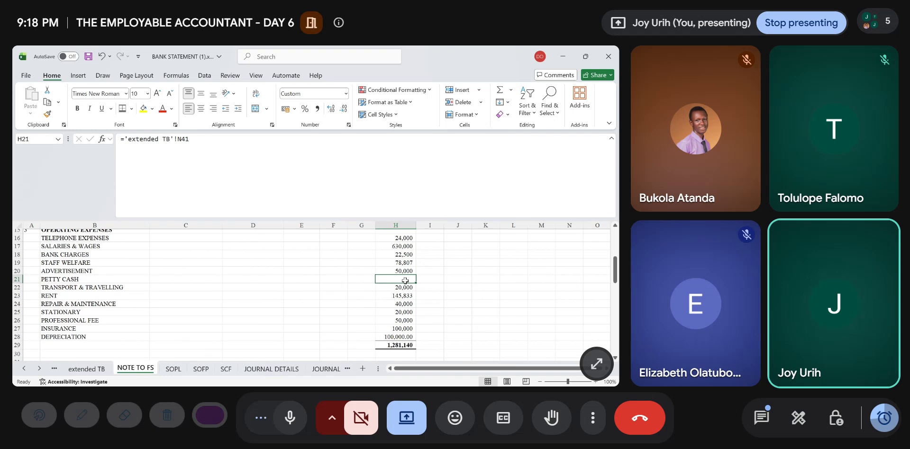
click(17, 344)
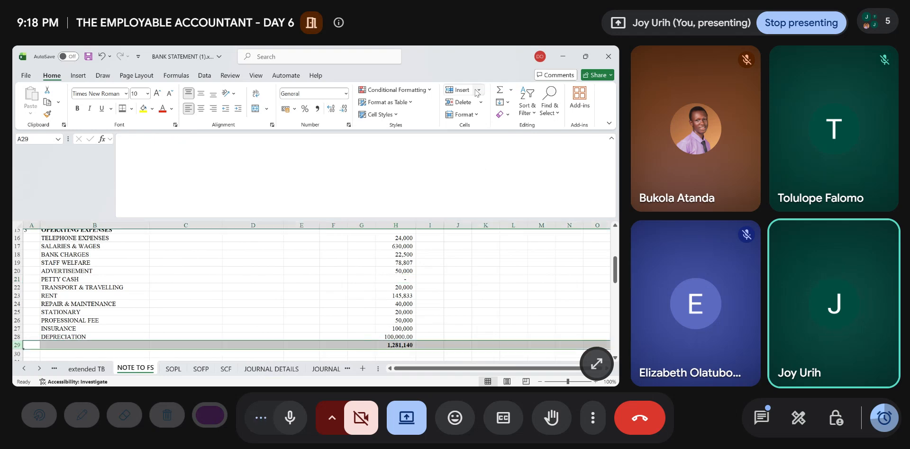
click(458, 90)
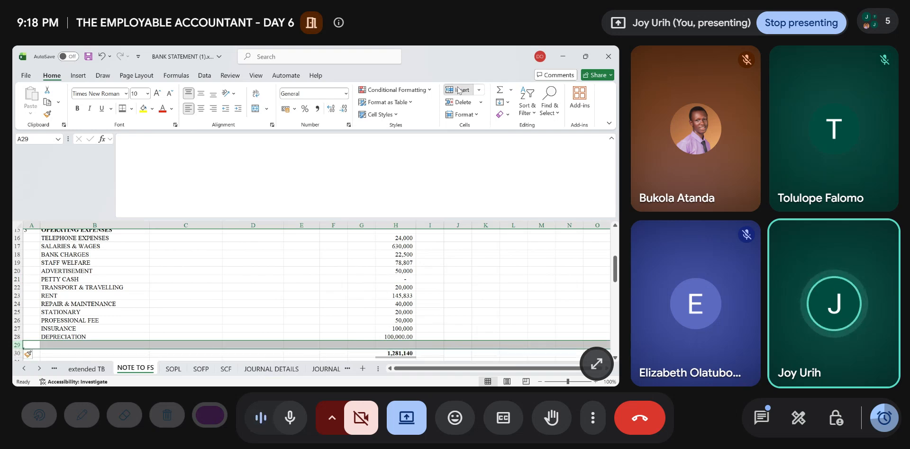
click(458, 90)
scroll(376, 273, down, 2)
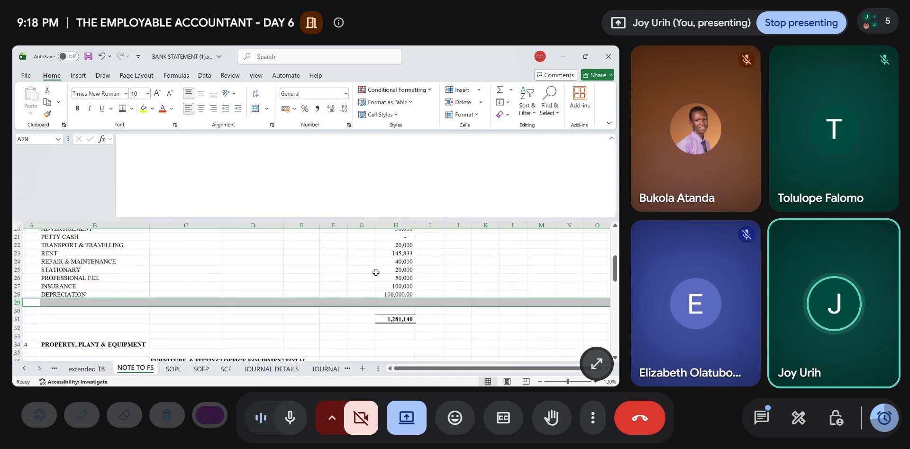
- Check the new expense names in the extended TB and label NOTE TO FS cells B29 and B30 FUEL and MOTOR
click(86, 369)
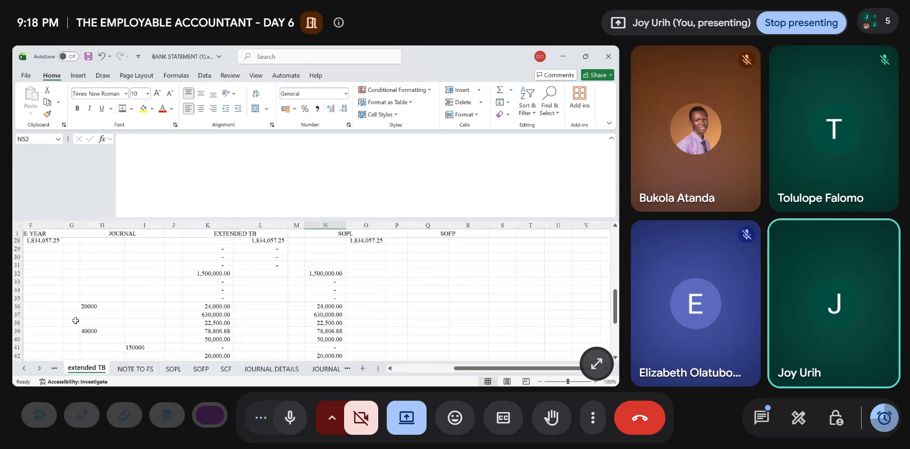
scroll(76, 321, down, 5)
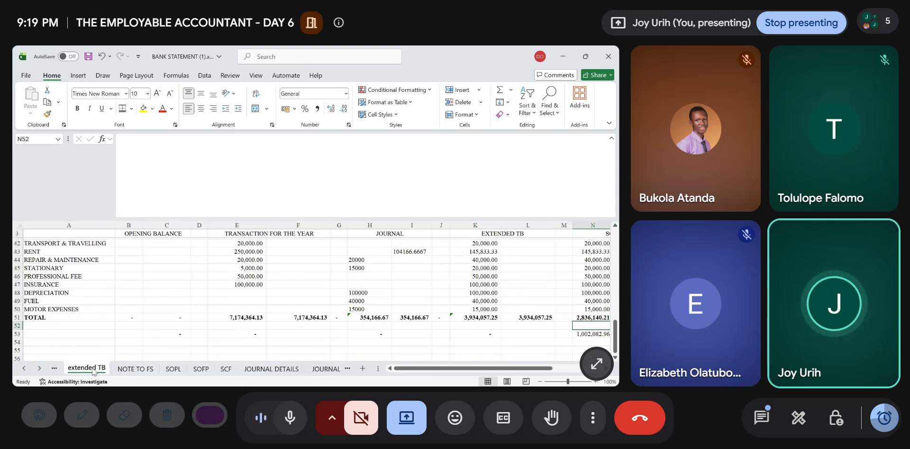
click(130, 369)
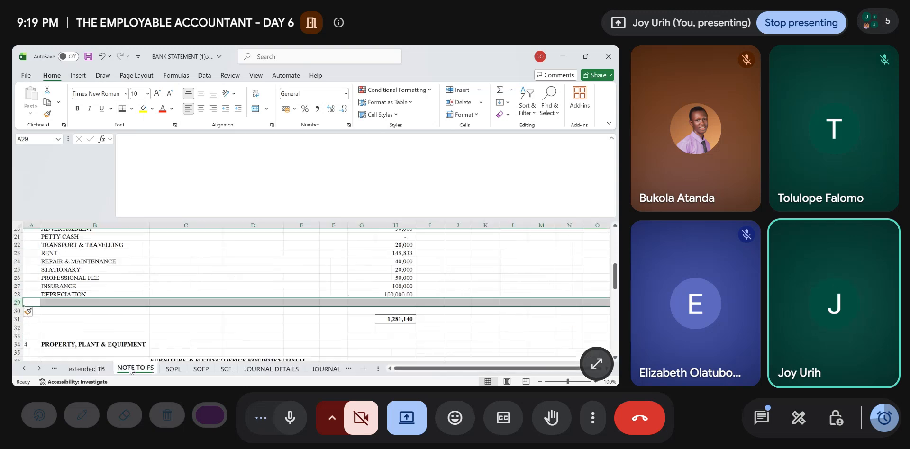
click(69, 304)
scroll(70, 304, up, 5)
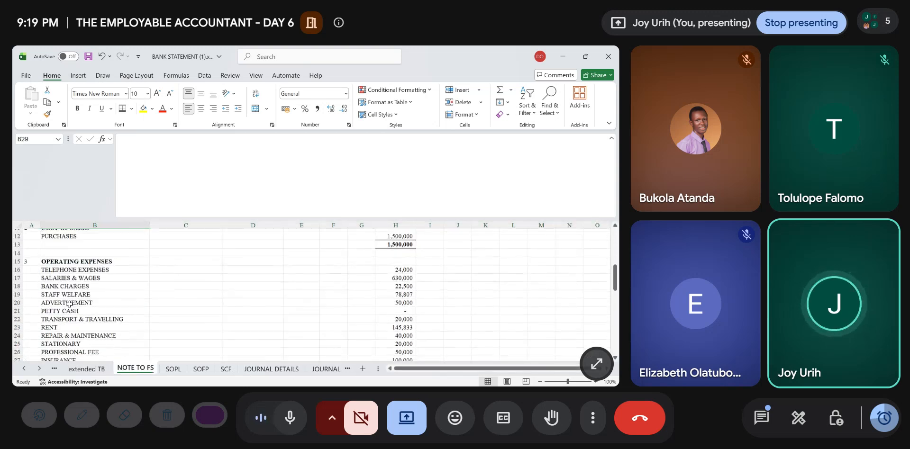
scroll(69, 304, down, 5)
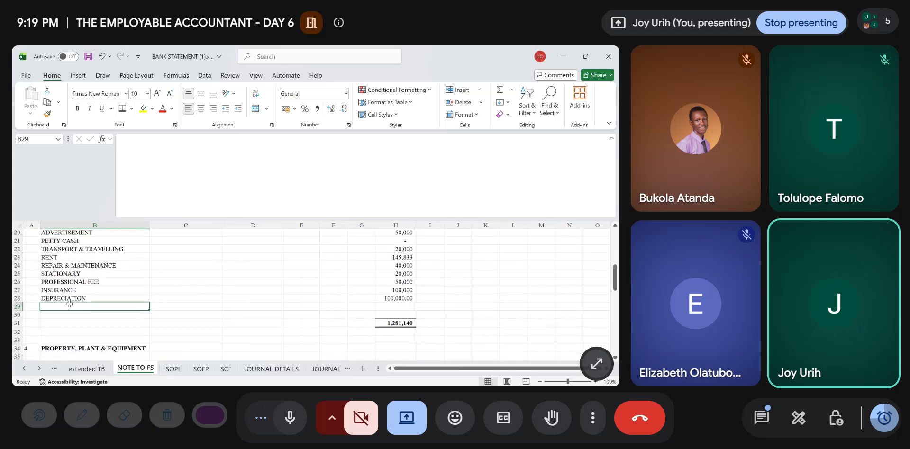
text(FUEL)
key(Return)
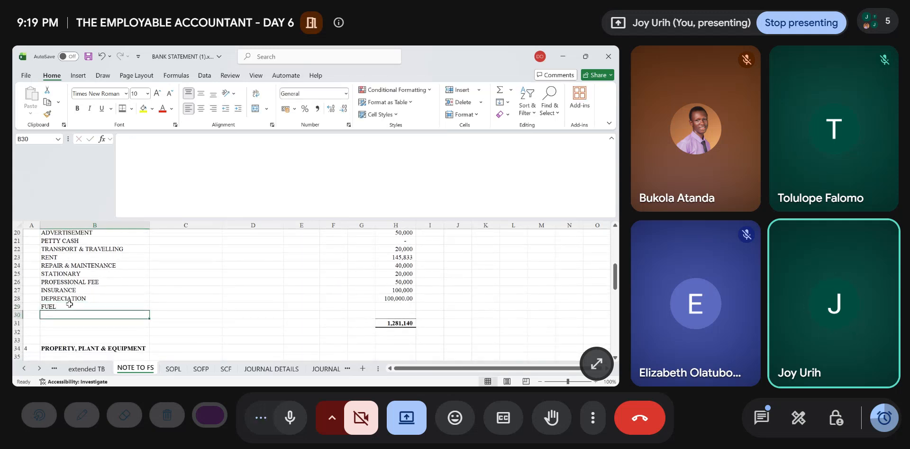
text(MOTO)
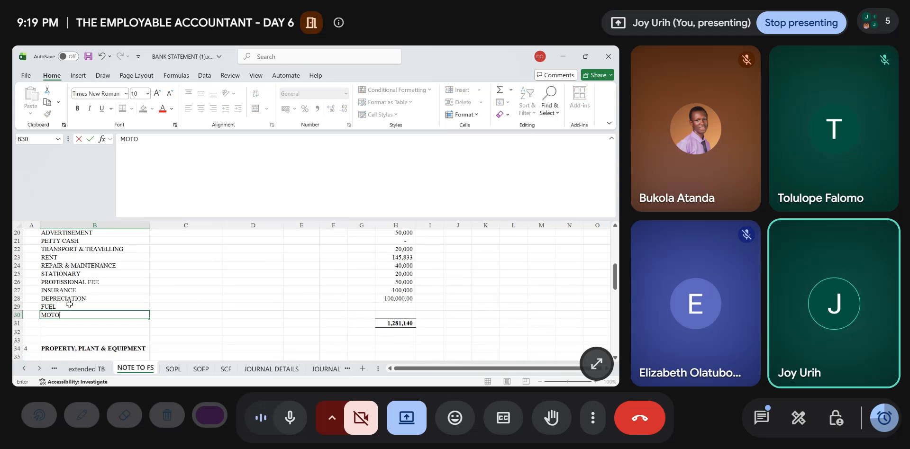
key(Up)
- Link the FUEL amount in NOTE TO FS cell H29 to the SOPL debit in N49 of the extended TB
key(Right)
key(Right)
key(Right)
key(Right)
key(Right)
key(Right)
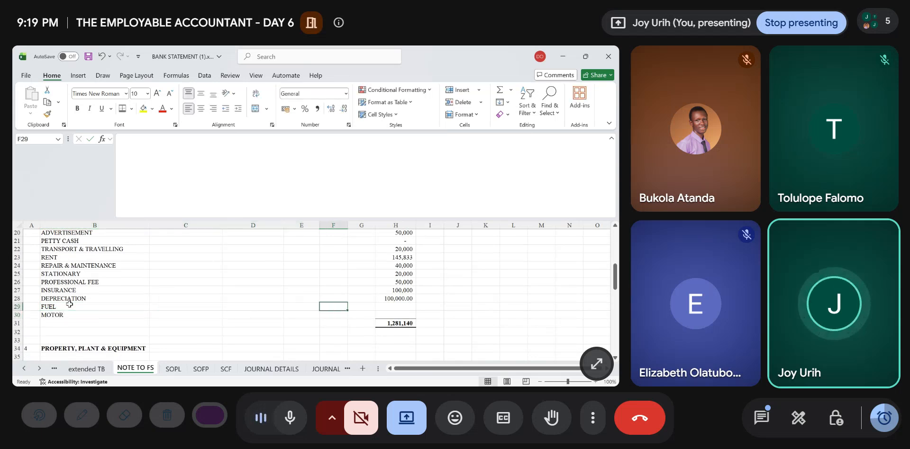
text(=)
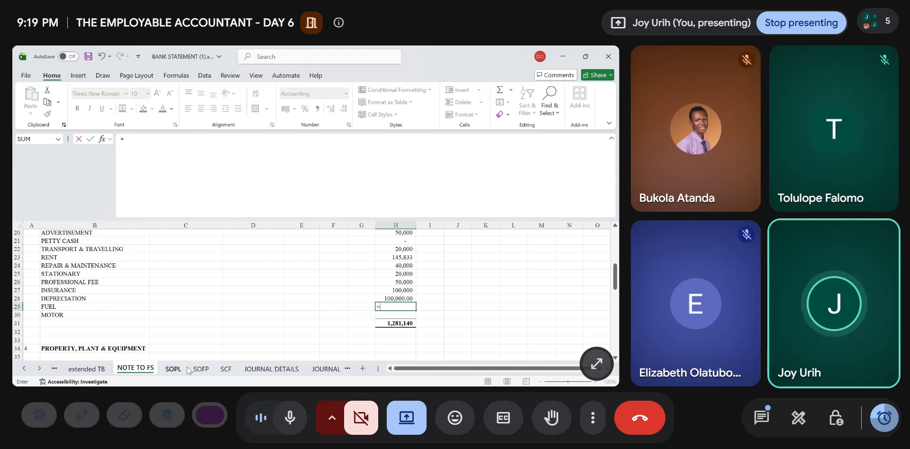
click(88, 369)
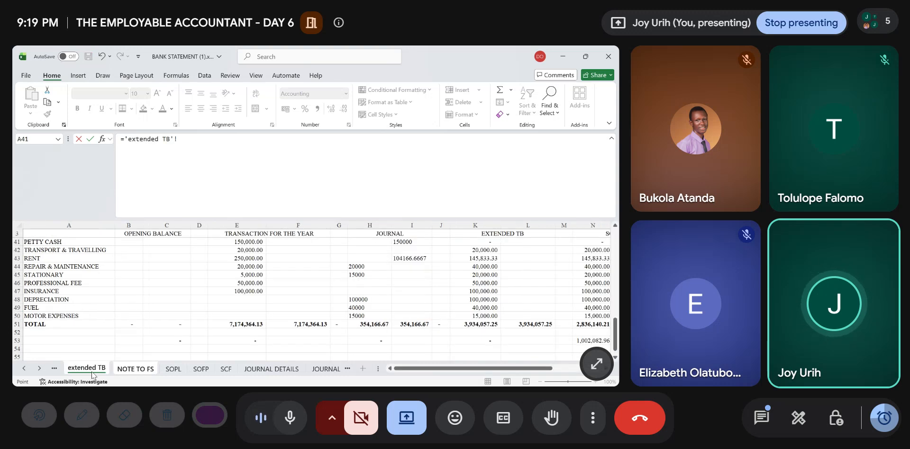
scroll(464, 324, right, 2)
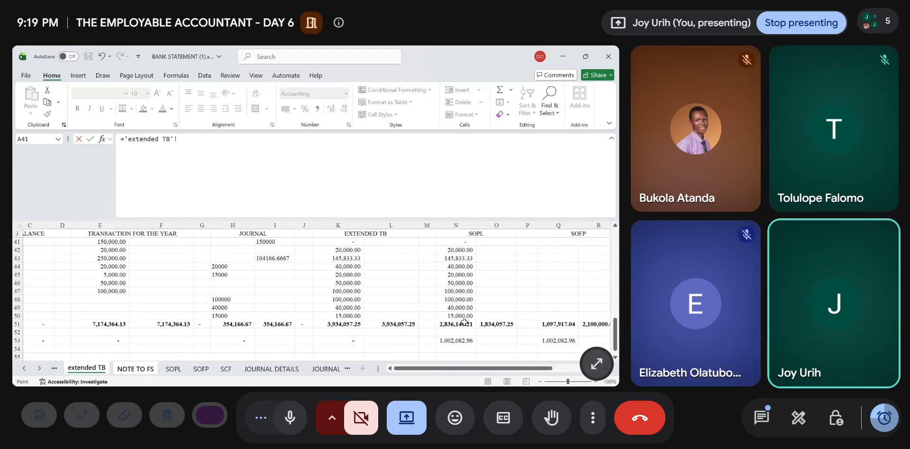
scroll(464, 324, right, 1)
scroll(458, 314, right, 3)
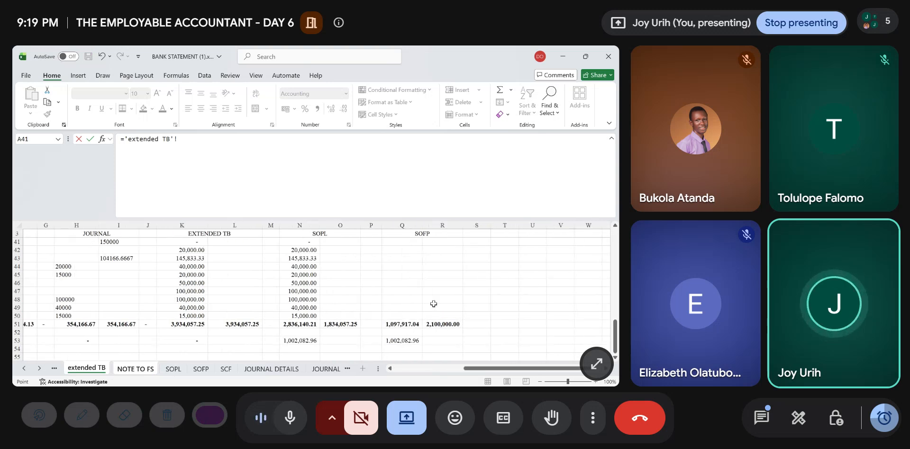
click(305, 310)
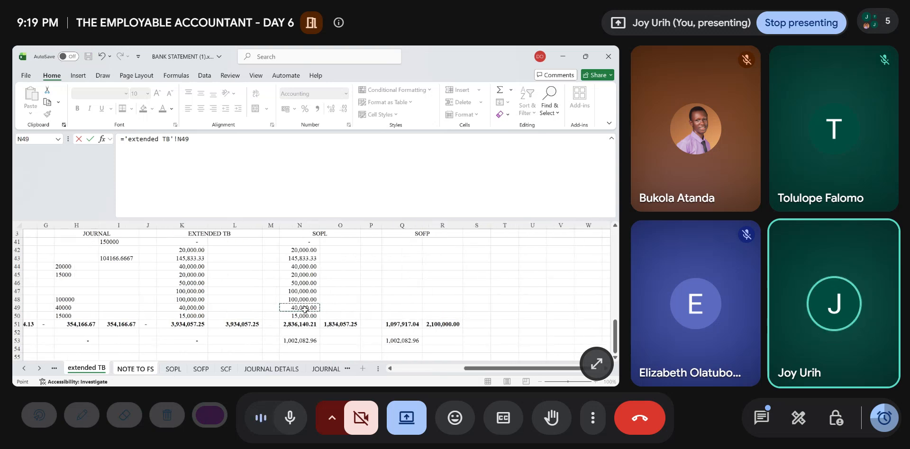
key(Return)
- Link the MOTOR amount in NOTE TO FS cell H30 to the SOPL debit in N50 of the extended TB
text(=)
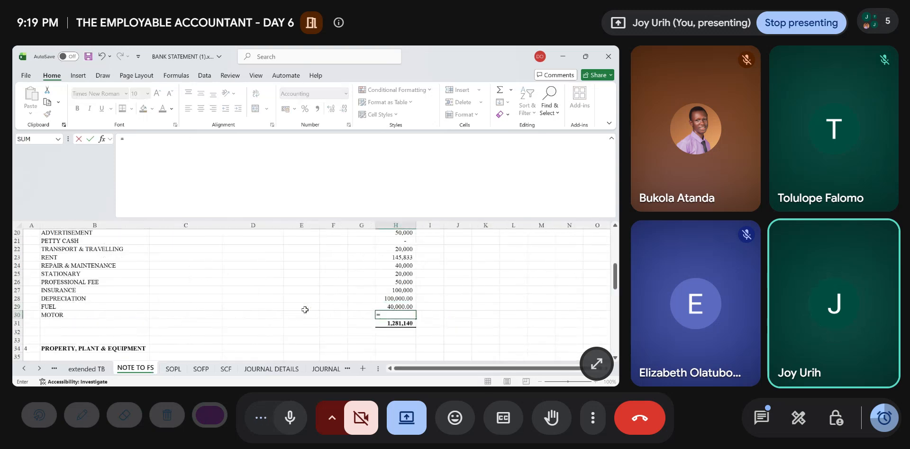
click(86, 369)
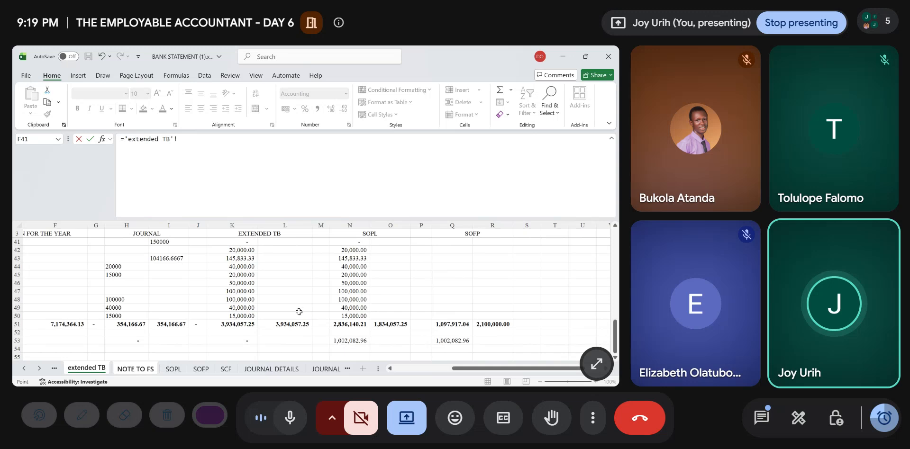
click(360, 315)
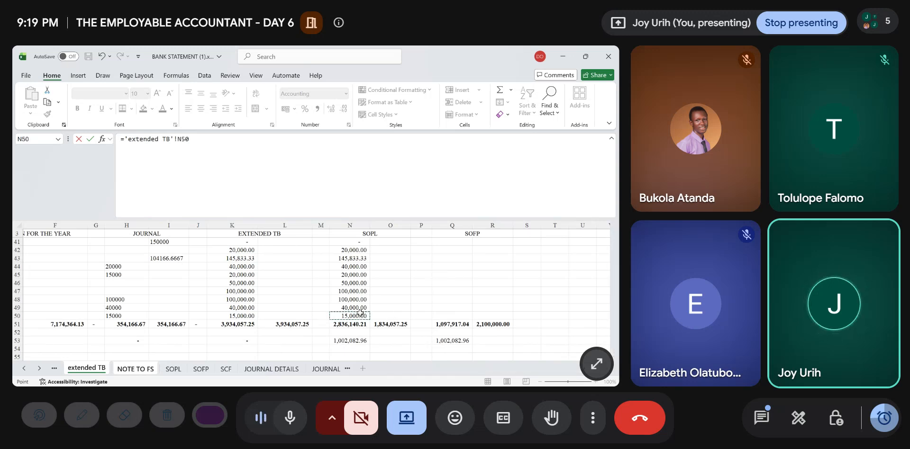
key(Return)
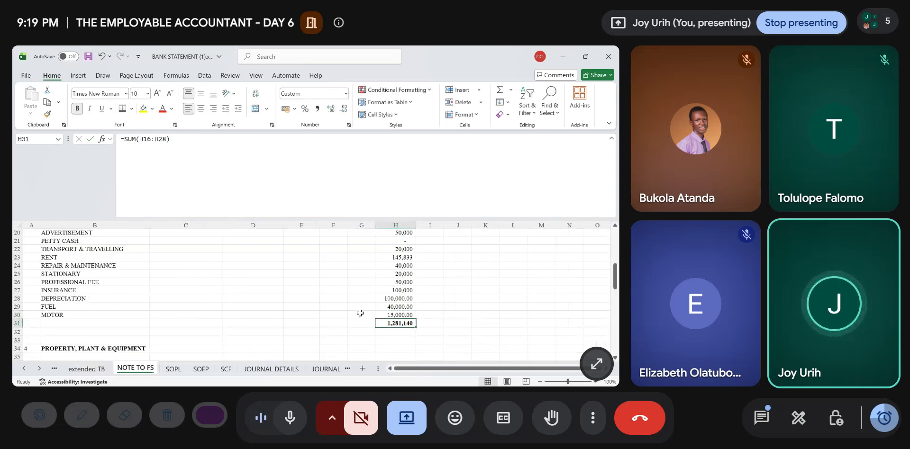
- Extend the operating expenses total in H31 to sum H16:H30
double_click(388, 324)
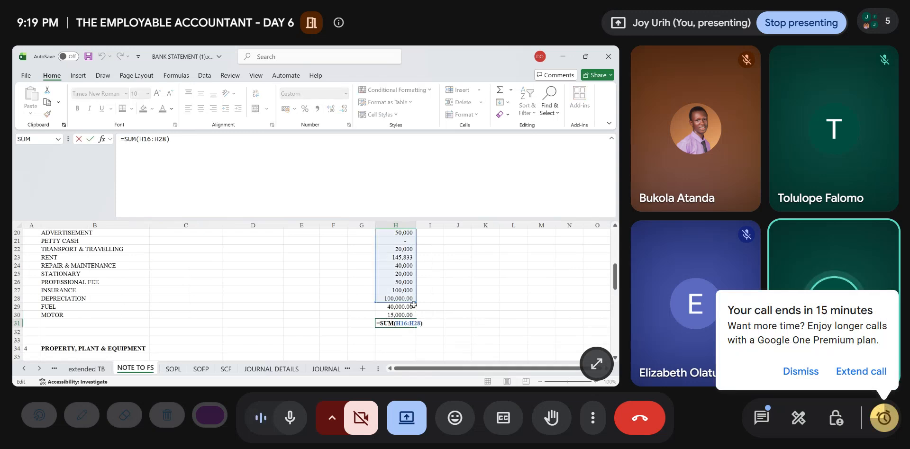
drag(414, 305, 415, 315)
key(Return)
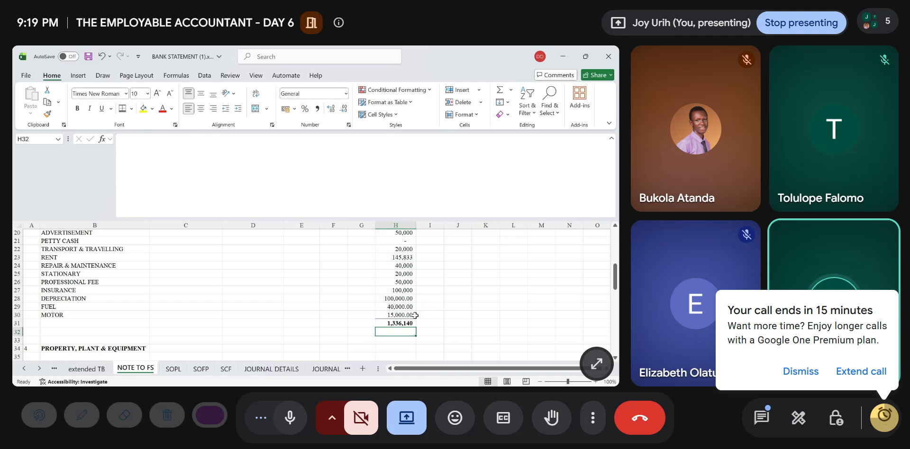
- Compare the net loss in the SOPL sheet with the SOPL difference in N53 of the extended TB
click(180, 373)
scroll(232, 322, down, 2)
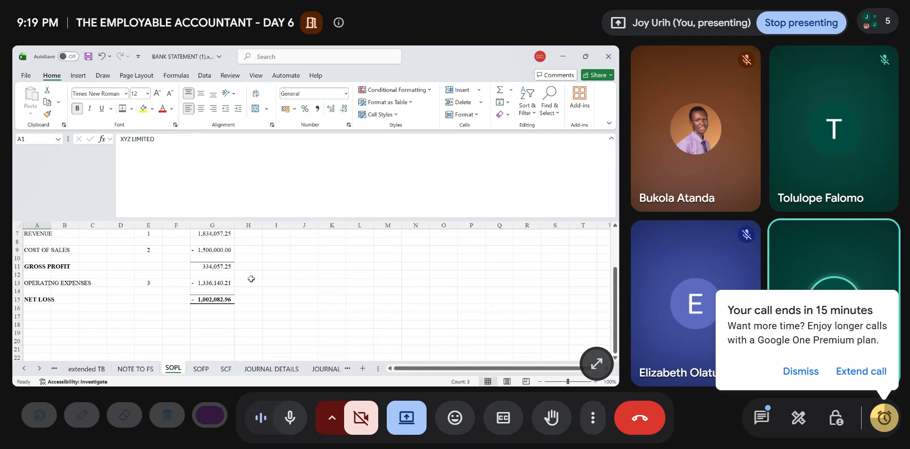
click(86, 369)
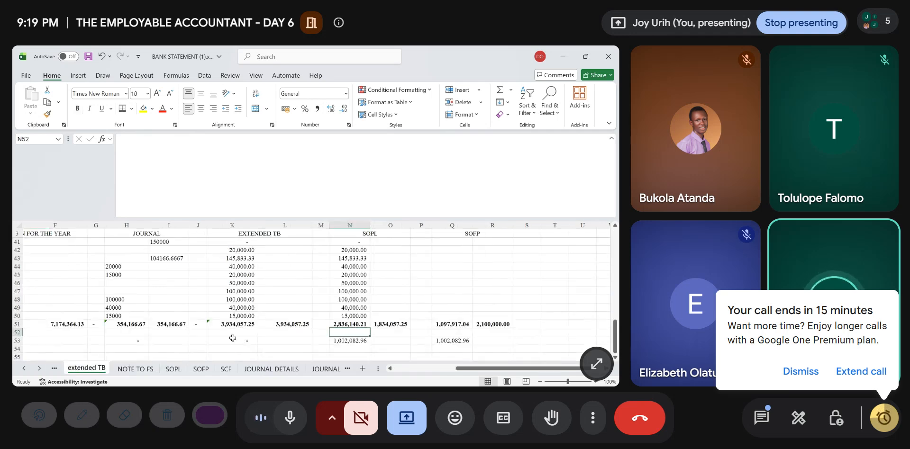
click(181, 373)
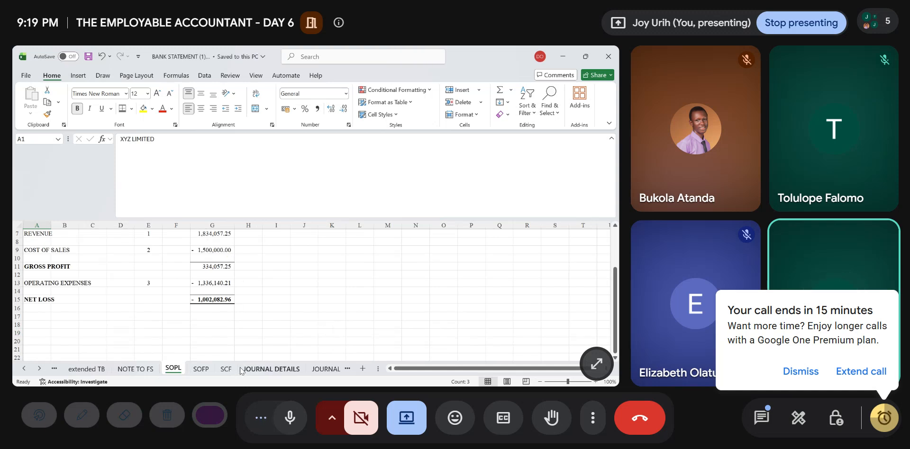
- Review the petty expenses, trade receivables and trade payables listed in the JOURNAL DETAILS sheet
click(262, 369)
click(266, 299)
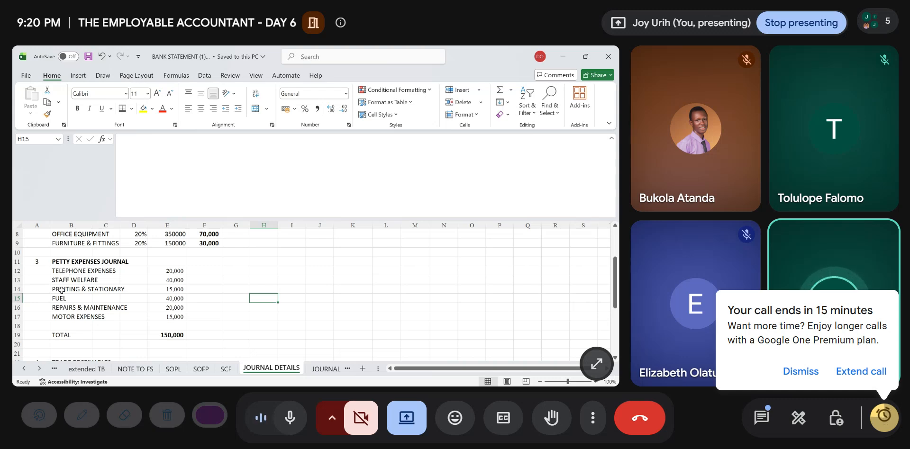
scroll(70, 298, down, 4)
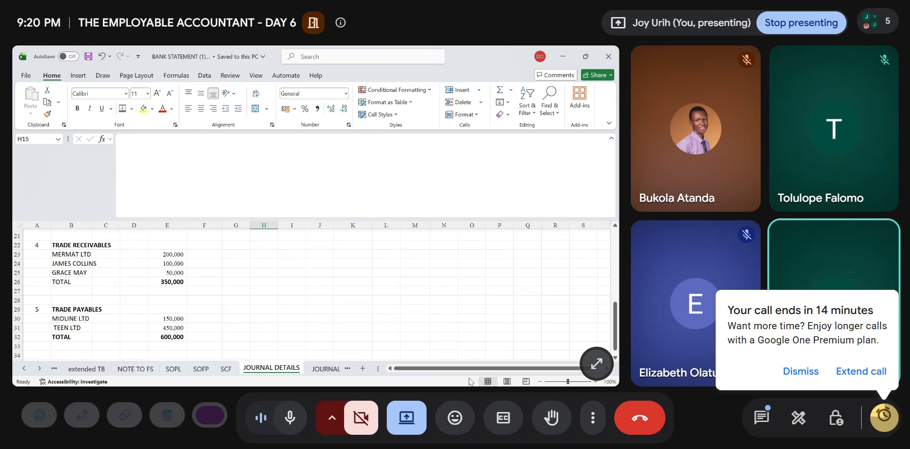
key(alt+Tab)
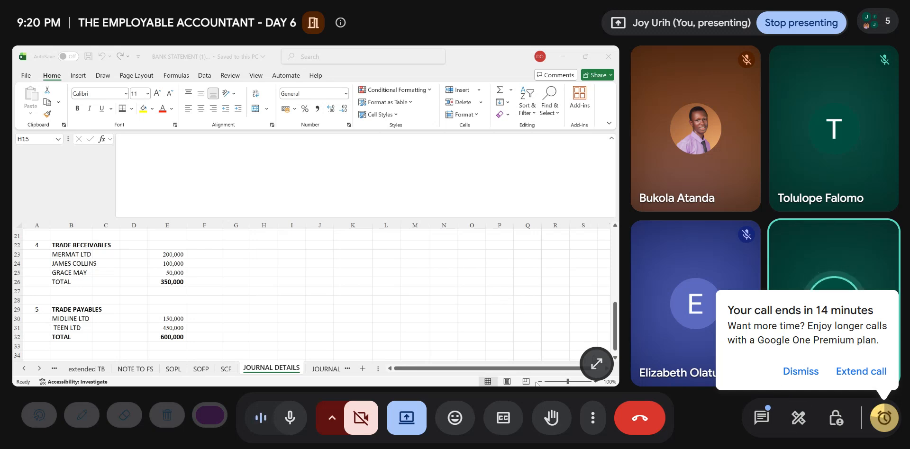
key(alt+Tab)
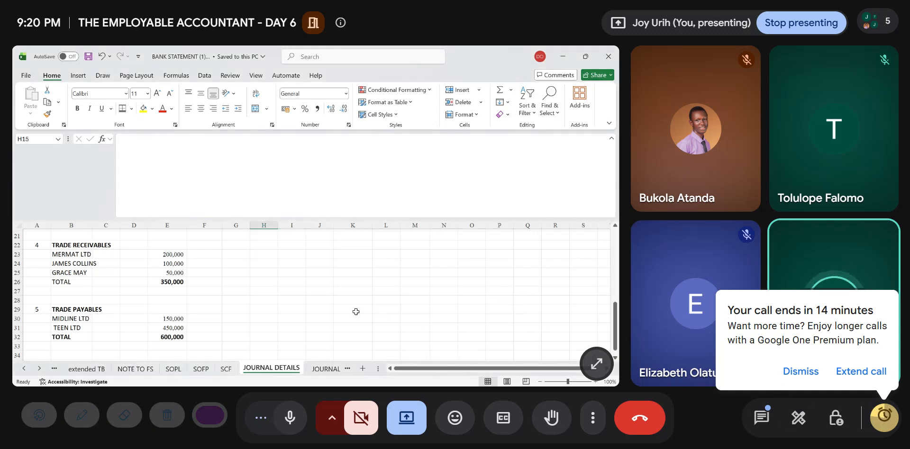
- Number a new journal entry as 4 in cell A22 of the JOURNAL sheet, below the petty expenses entry
click(328, 369)
scroll(240, 321, down, 4)
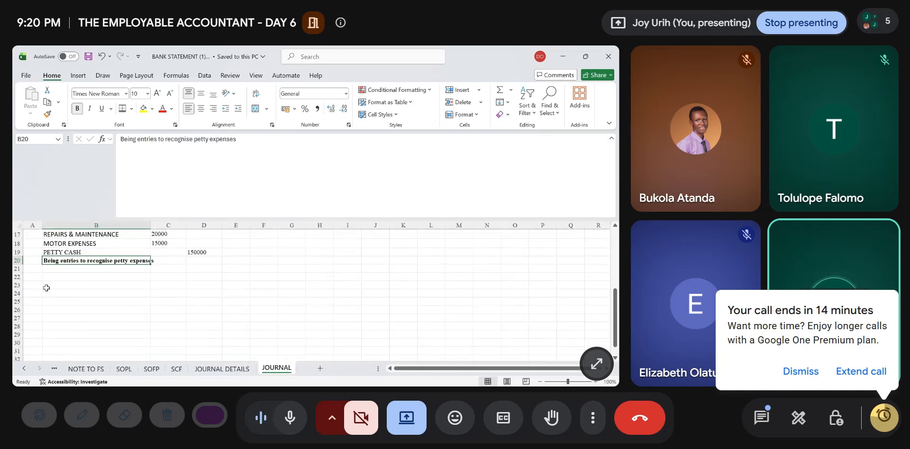
scroll(95, 292, up, 2)
scroll(48, 288, up, 1)
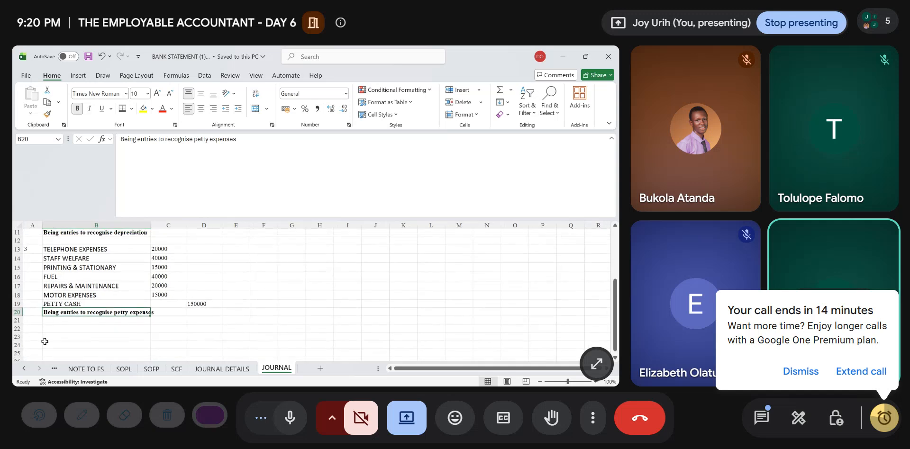
click(32, 329)
text(4)
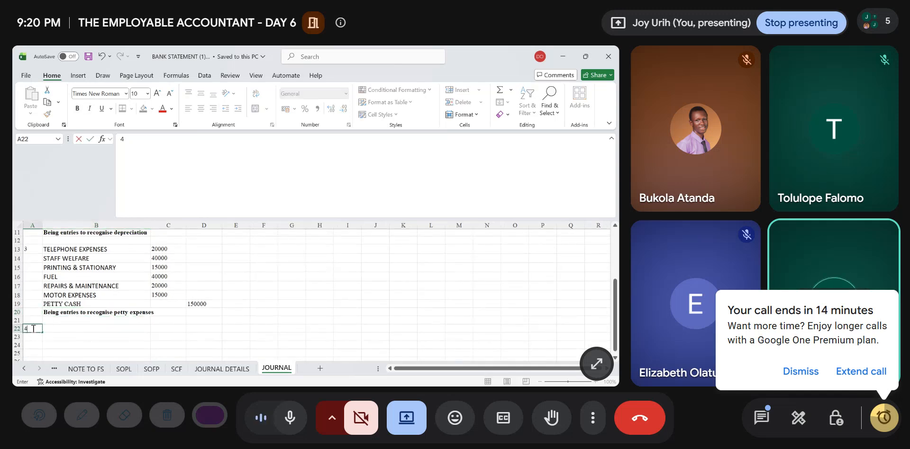
key(Tab)
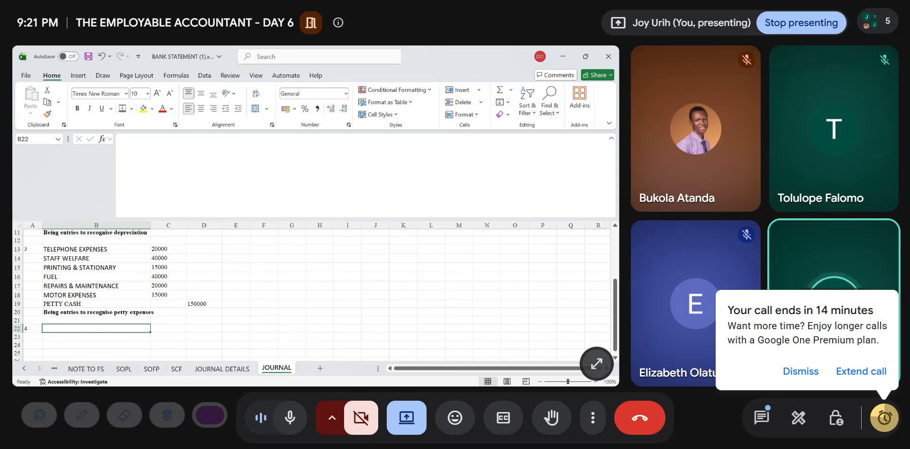
- Enter TRADE RECEIVABLES in B22 and SALES in B23 as the account lines of journal 4
click(220, 371)
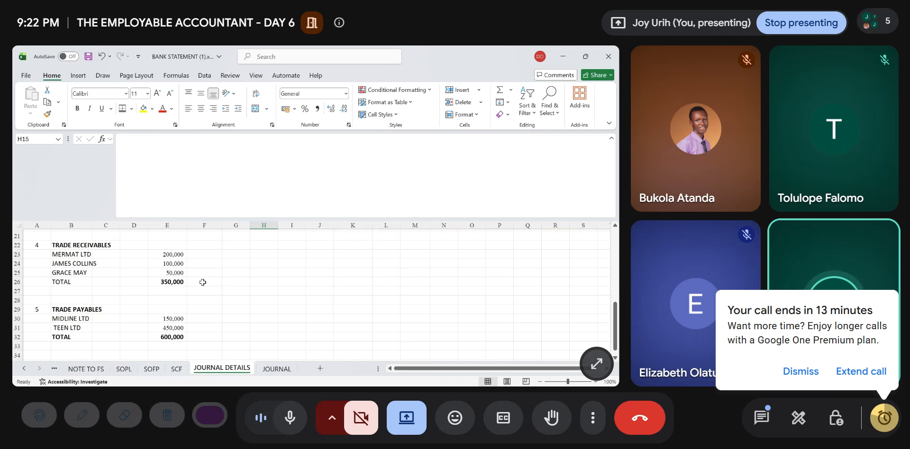
click(277, 369)
text(TR)
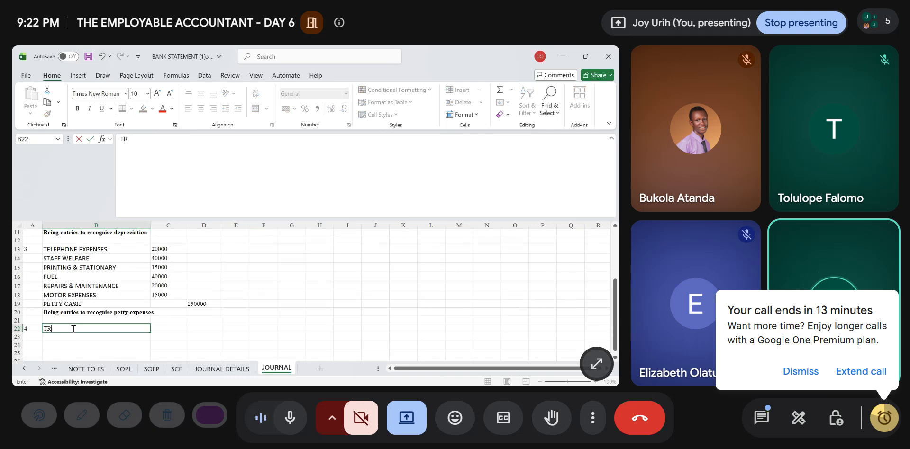
text(ADE R)
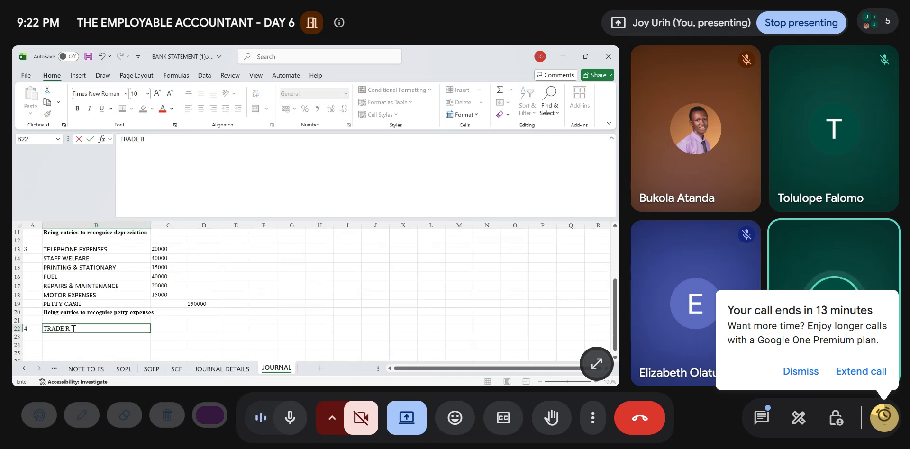
text(ECE)
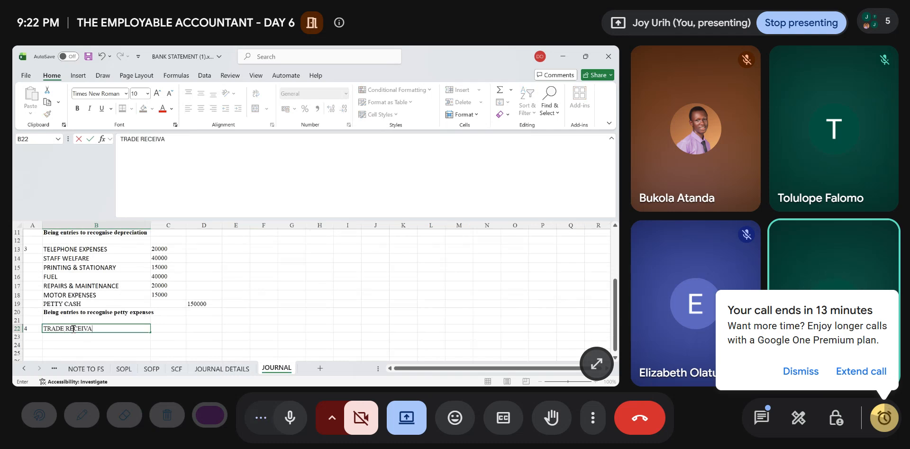
text(IVABLE)
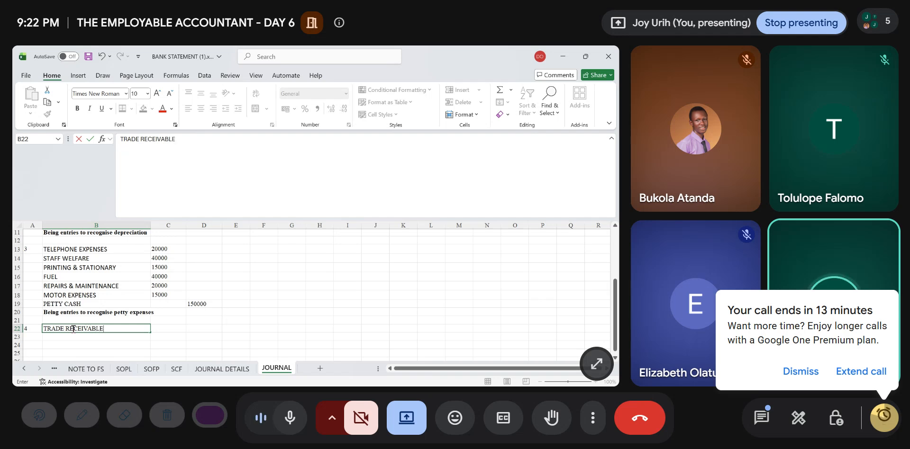
text(S)
key(Return)
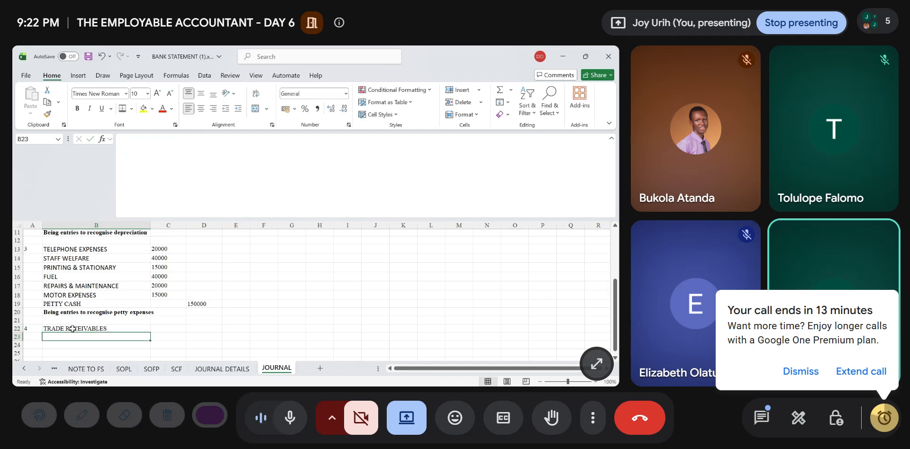
text(SALES)
- Link the TRADE RECEIVABLES debit in C22 to 'JOURNAL DETAILS'!E26 and set the SALES credit in D23 to =C22
key(Up)
key(Right)
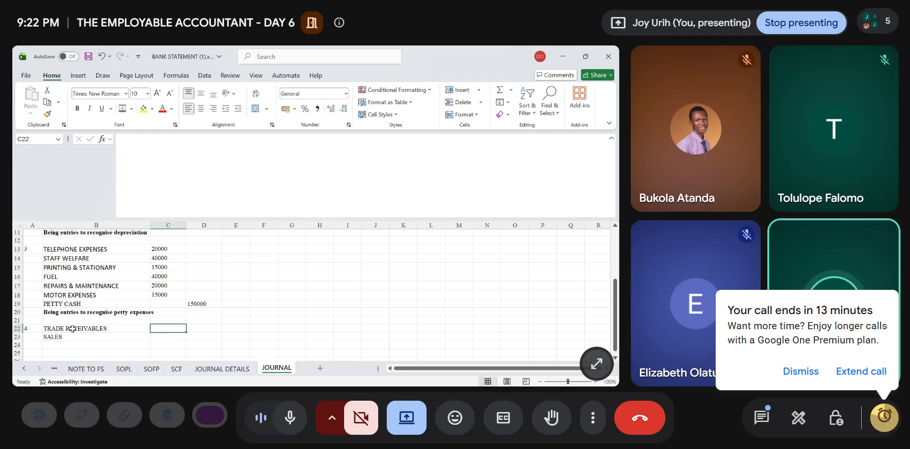
click(221, 369)
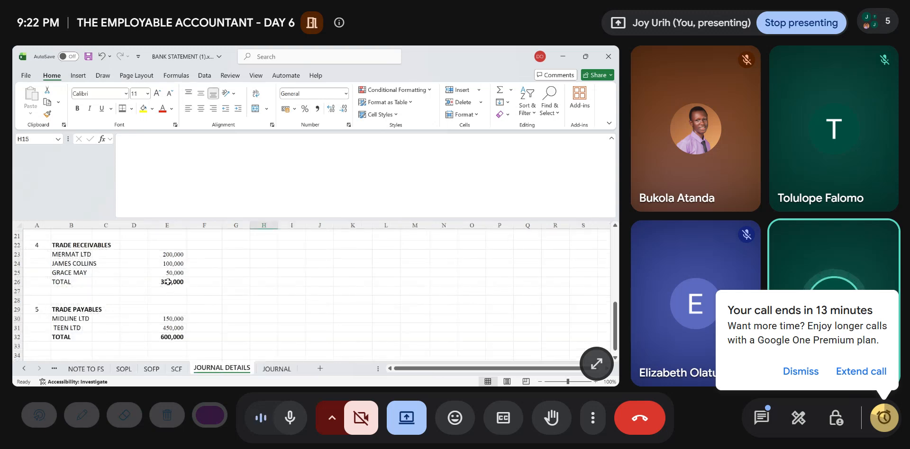
click(266, 371)
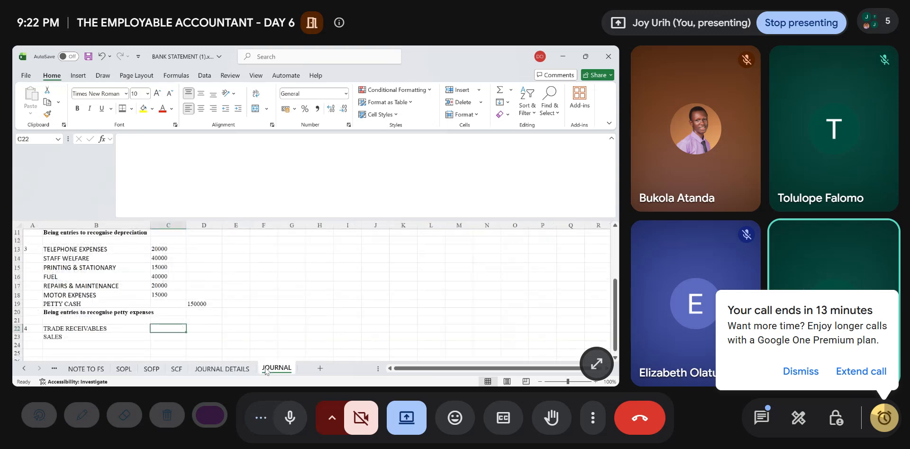
text(=)
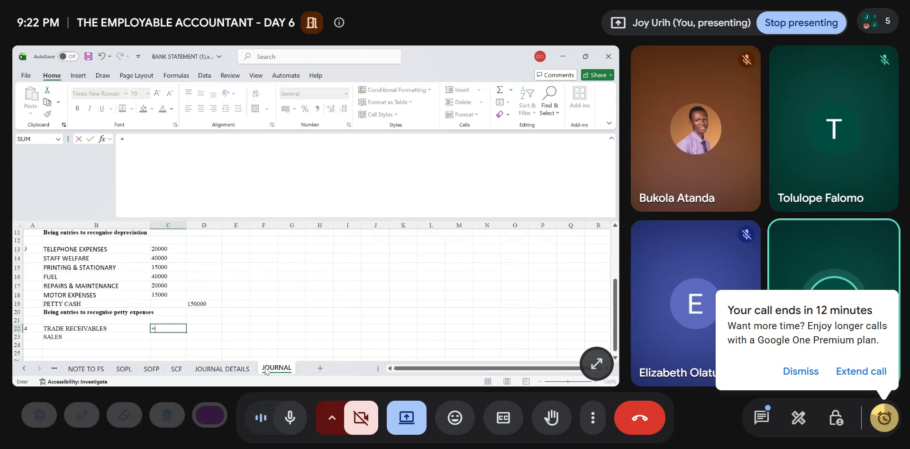
click(238, 368)
click(175, 290)
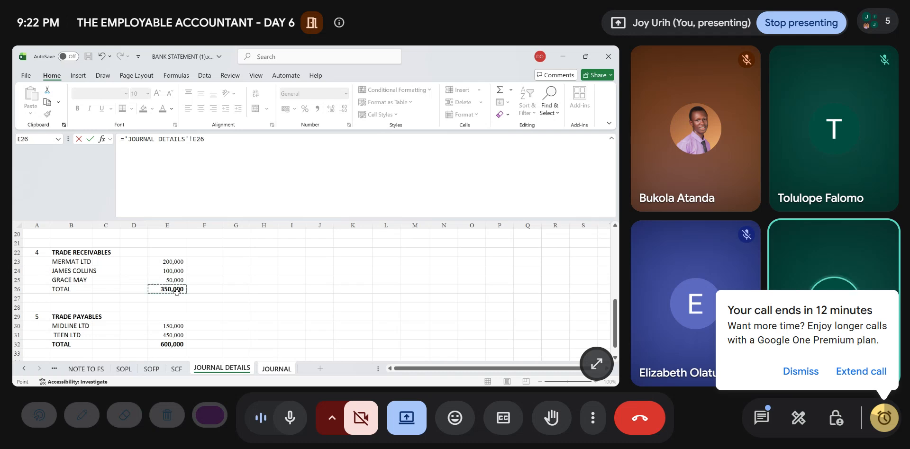
key(Return)
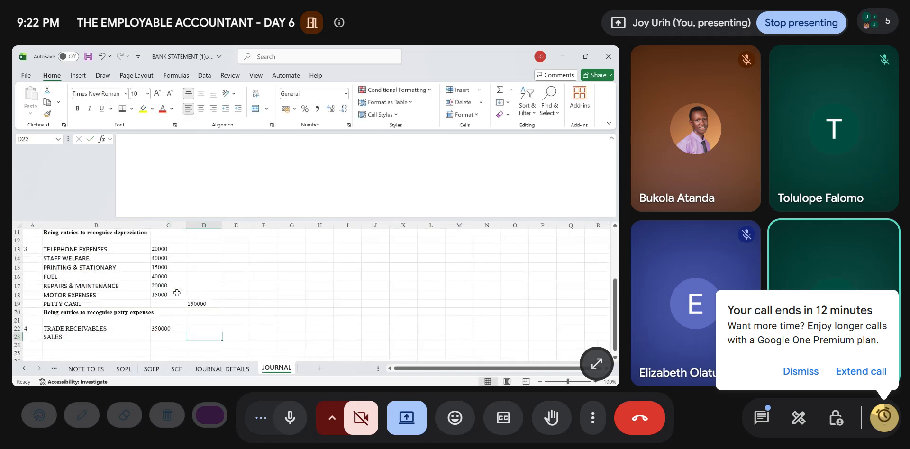
text(=c22)
key(Return)
- Enter the narration "Being entries to recognise trade receivabes for 2024" in B24 and make it bold
key(Left)
key(Left)
key(Left)
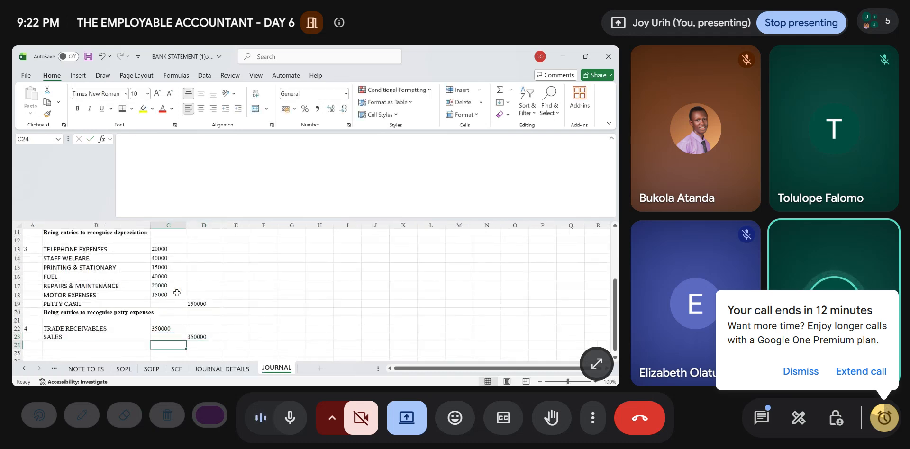
key(Right)
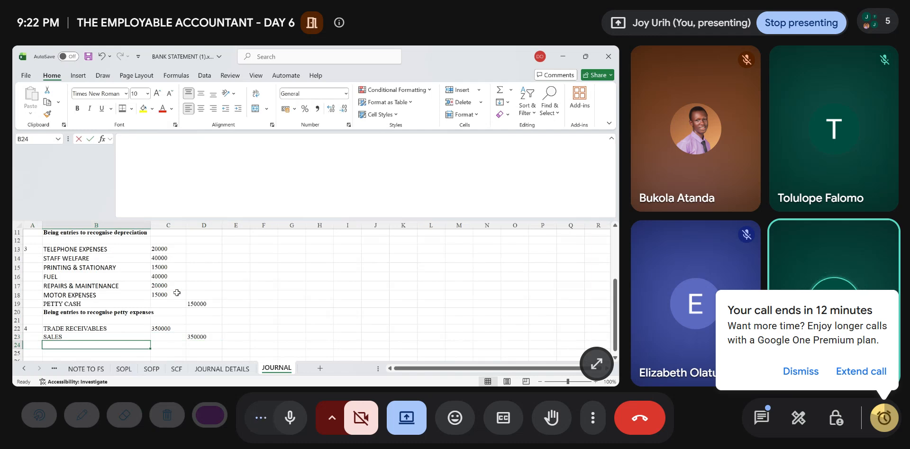
text(bEIN)
key(BackSpace)
key(BackSpace)
key(BackSpace)
key(BackSpace)
text(Being )
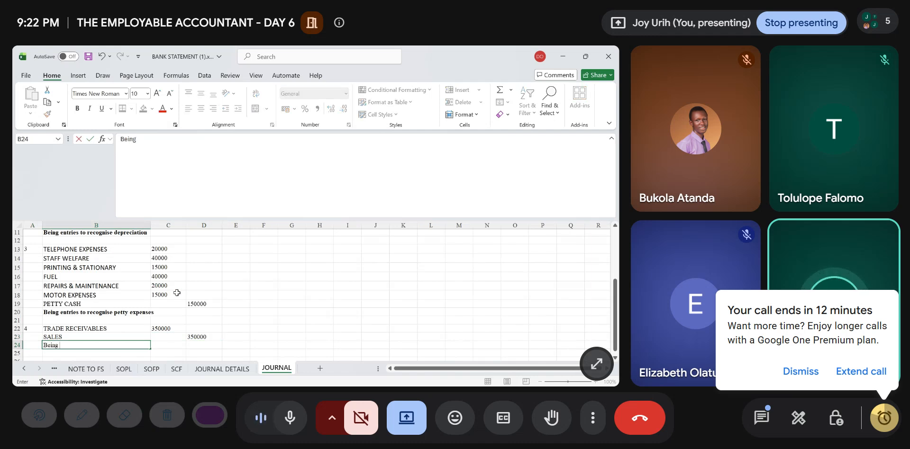
text(entries)
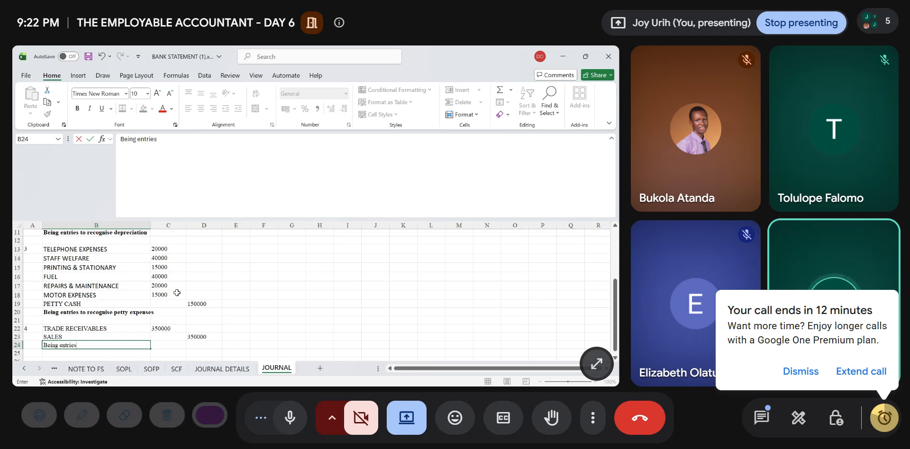
text( to recognise)
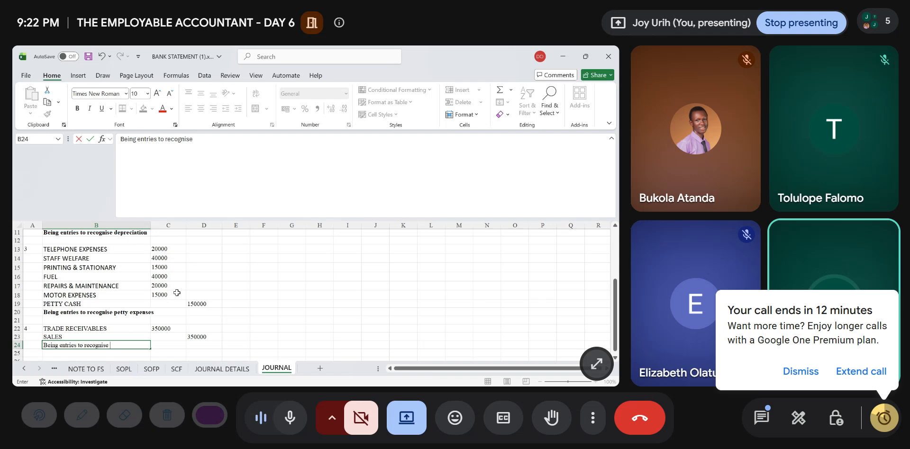
text( trade)
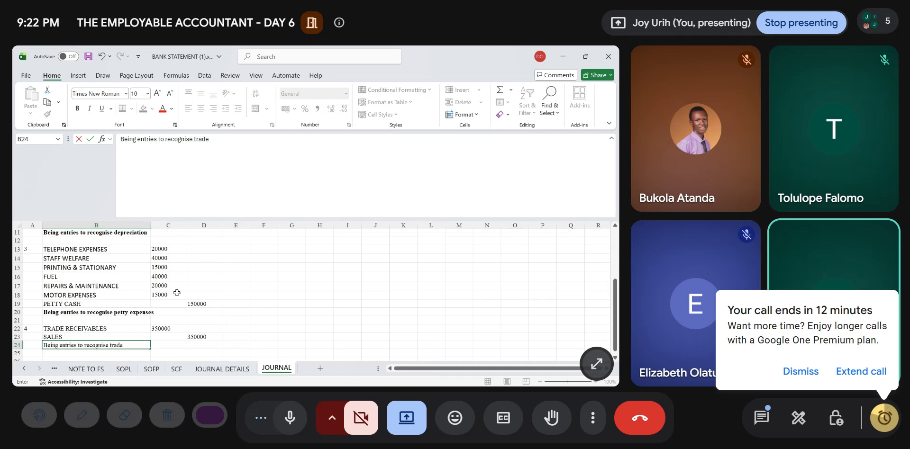
text( receivabes)
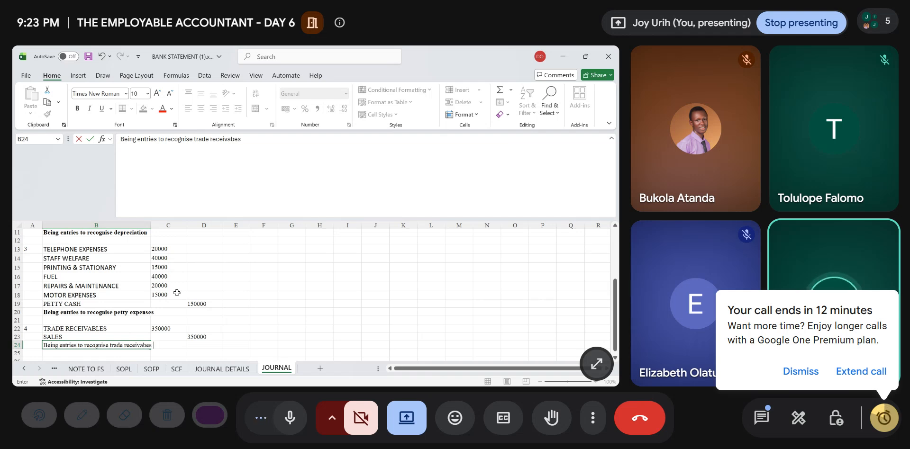
text( for 2924)
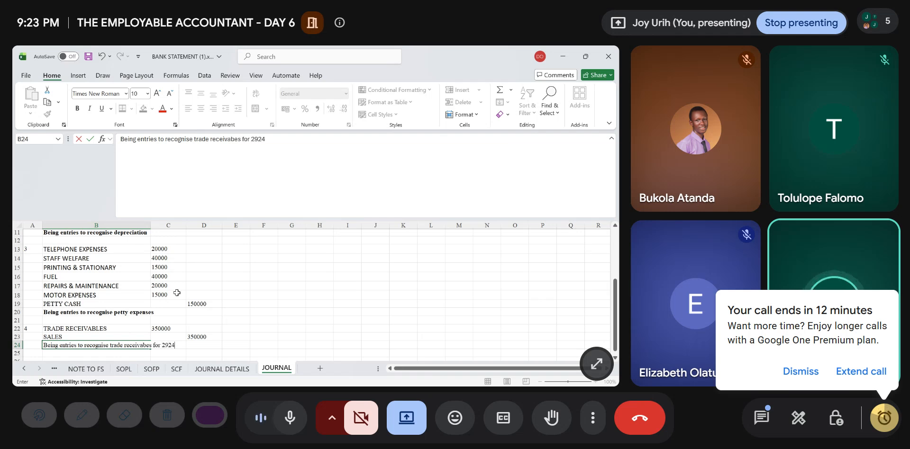
key(BackSpace)
key(BackSpace)
key(BackSpace)
text(024)
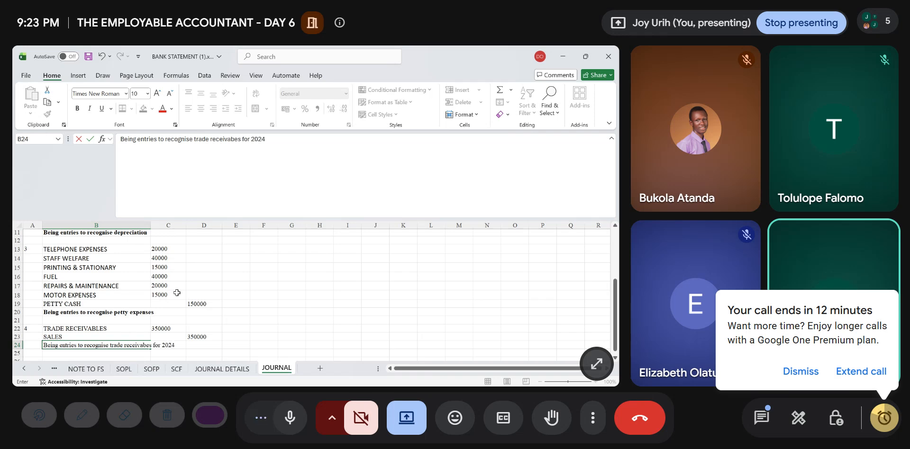
key(ctrl+Return)
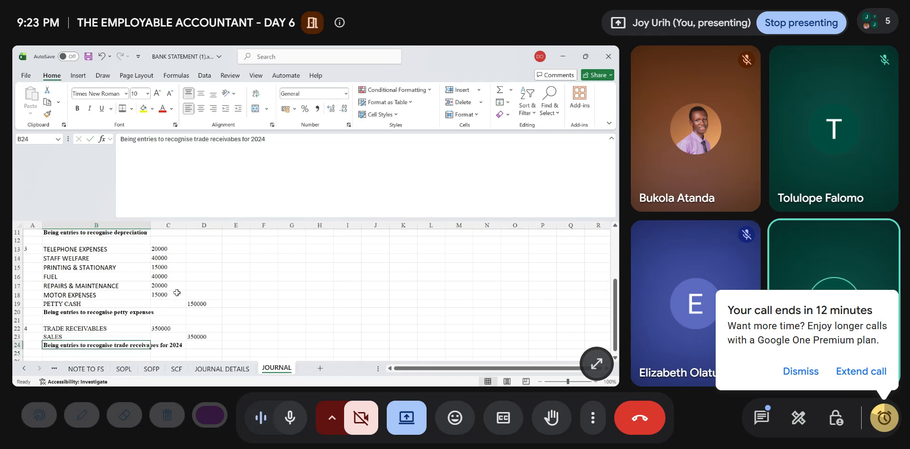
key(ctrl+b)
- Number the next journal entry as 5 in cell A26
key(Down)
key(Down)
key(Left)
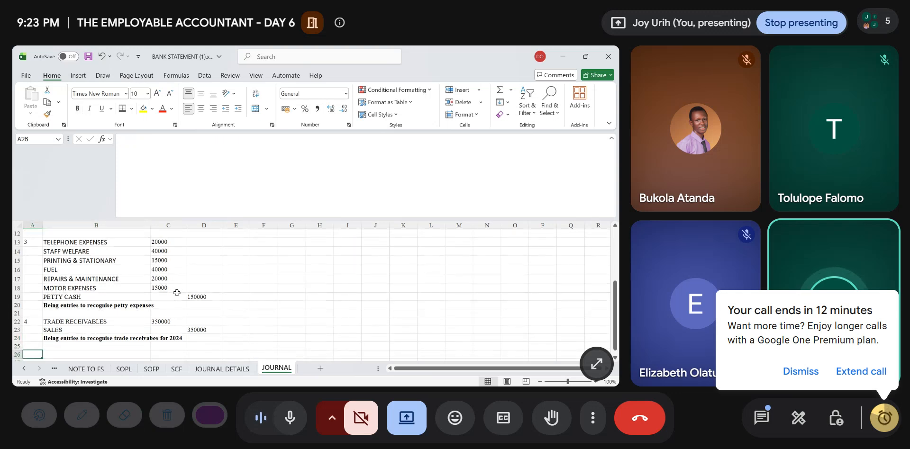
text(5)
key(Tab)
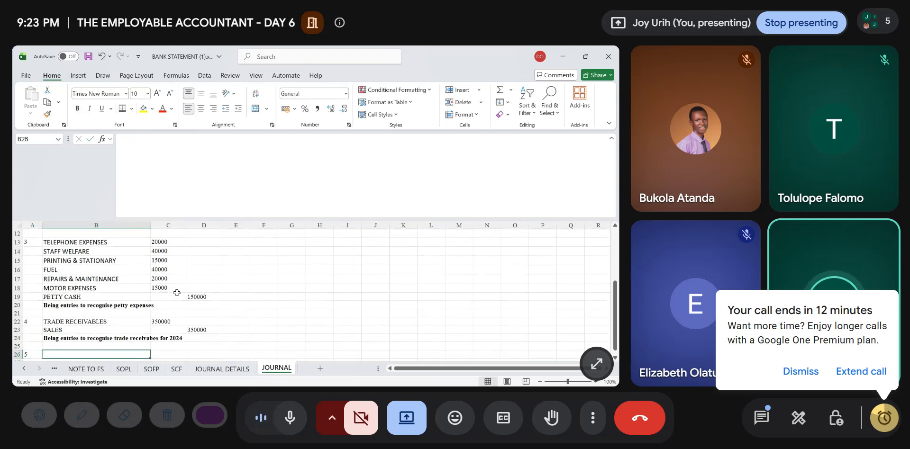
- Check the trade payables in JOURNAL DETAILS and enter PURCHASES in B26 and TRADE PAYABLES in B27 of the JOURNAL sheet
key(ctrl+Page_Up)
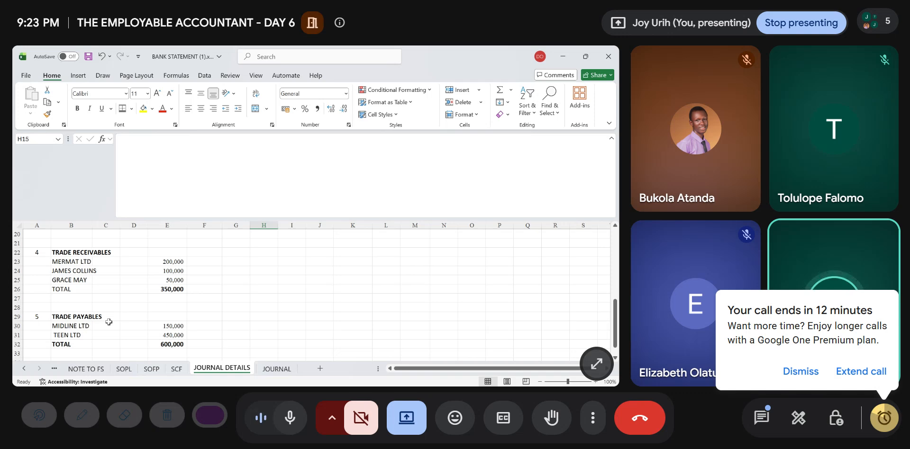
click(278, 369)
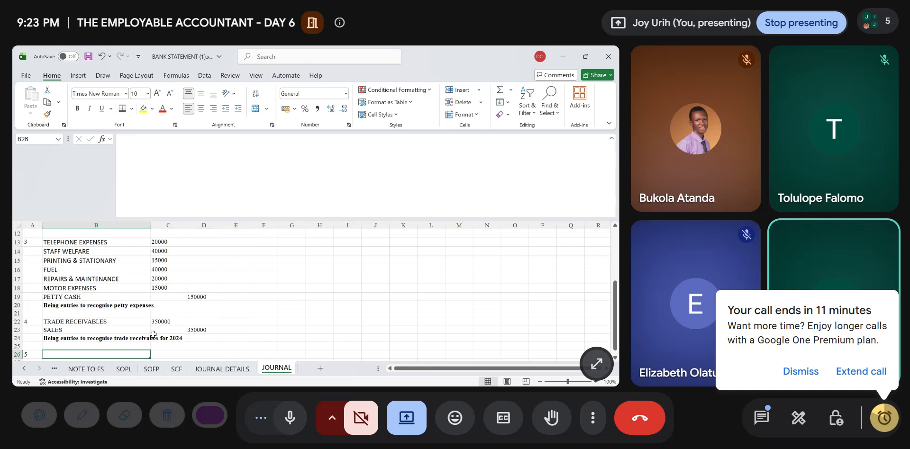
text(pu)
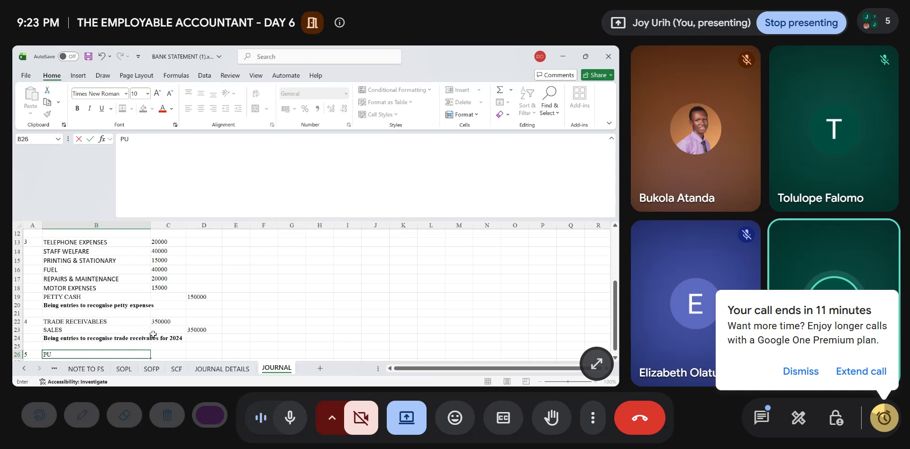
text(RCHASES)
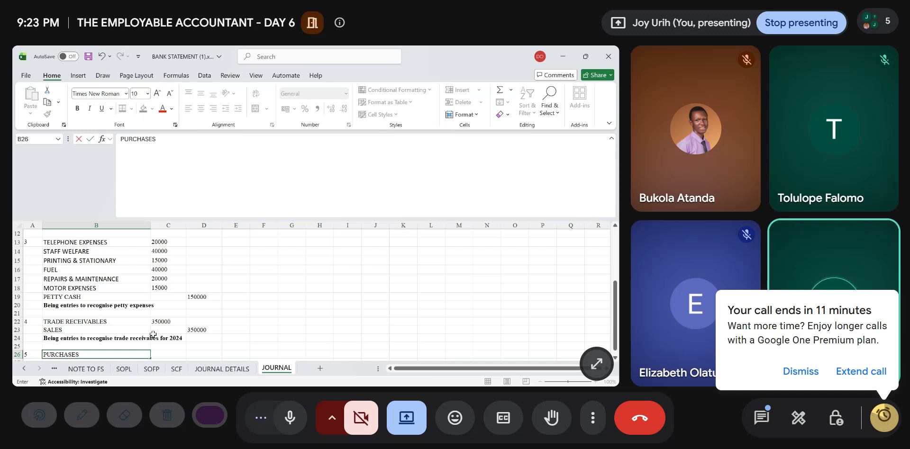
key(Return)
text(TRADE PAYA)
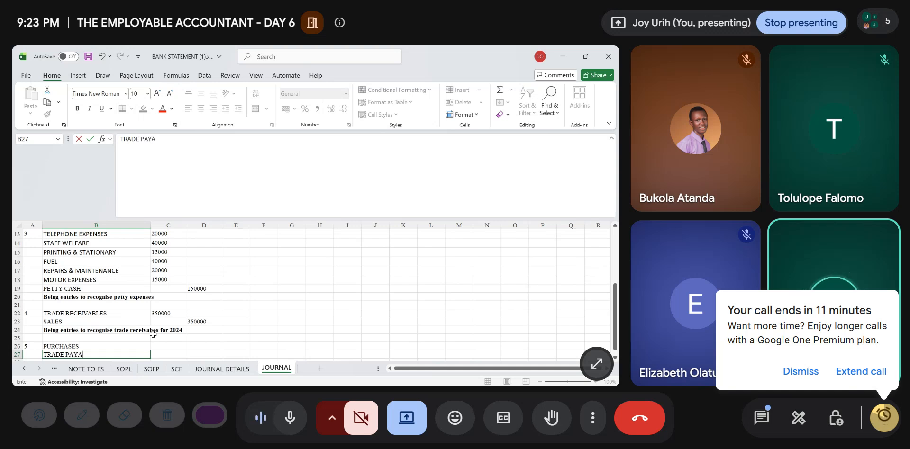
text(BLES)
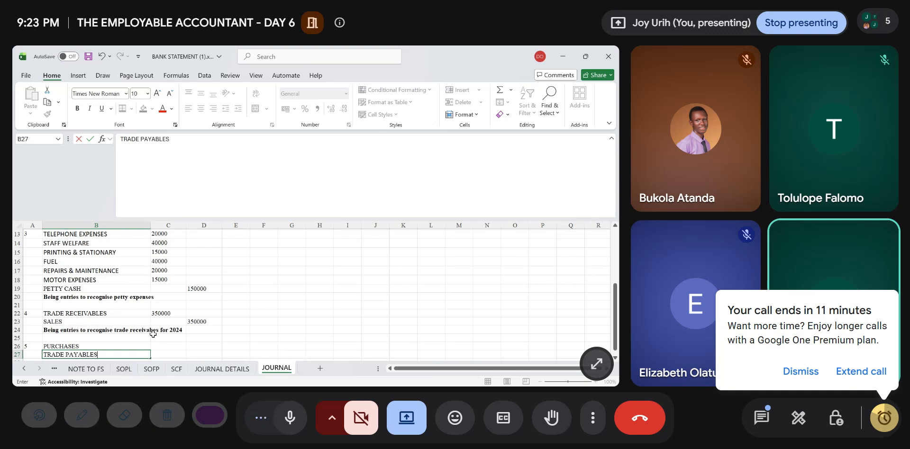
- Link the PURCHASES debit in C26 to 'JOURNAL DETAILS'!E32 and set the TRADE PAYABLES credit in D27 to =C26
key(Up)
key(Right)
text(=)
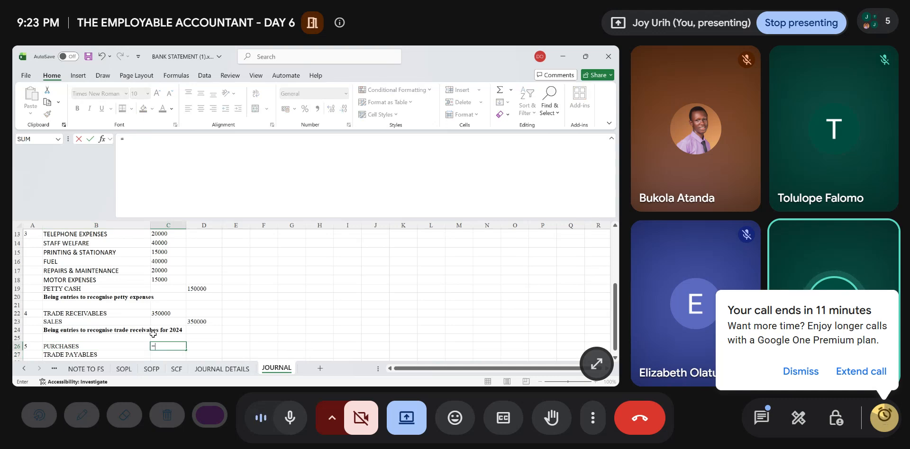
click(239, 370)
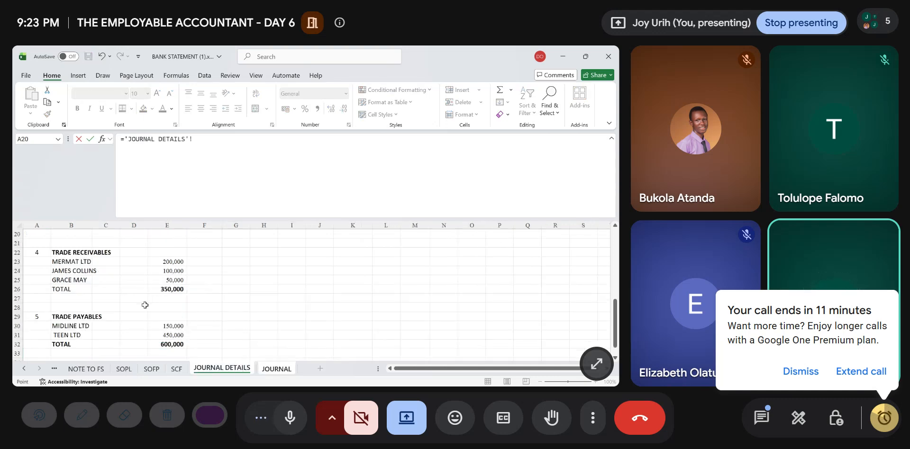
click(170, 344)
key(Return)
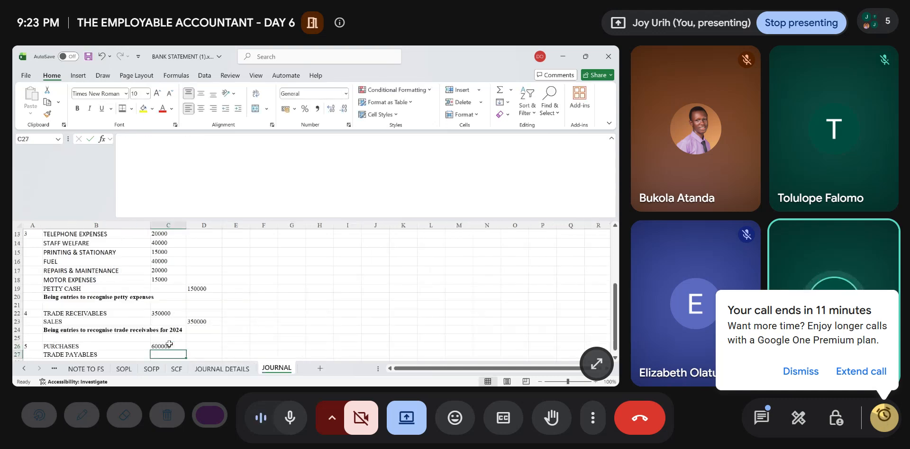
key(Right)
text(=)
click(165, 347)
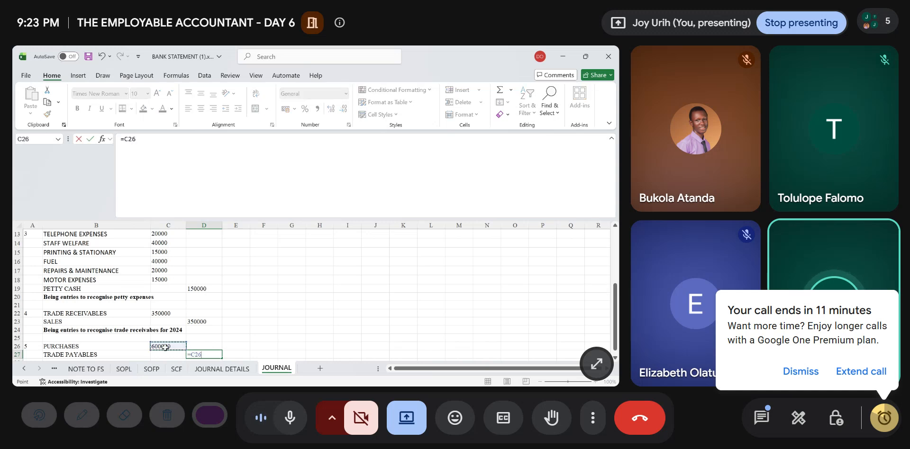
key(Return)
- Copy the trade receivables narration from B24 into B28 under the trade payables entry
key(Up)
key(Up)
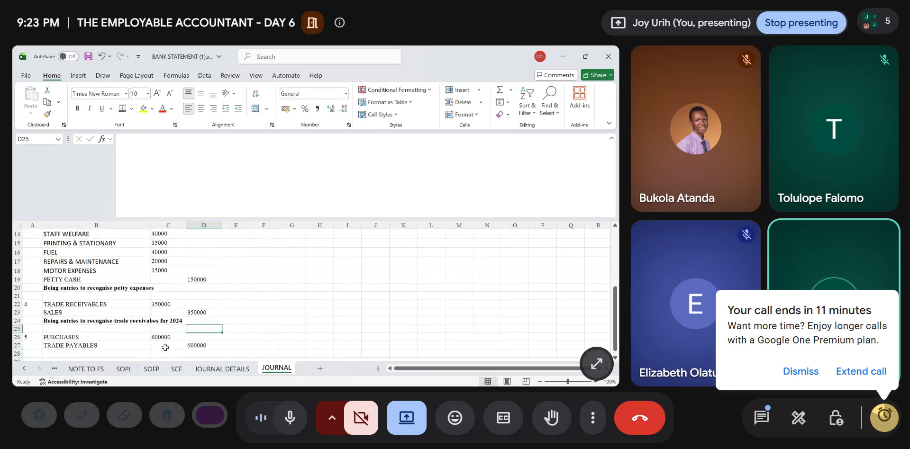
key(Left)
key(Left)
key(Up)
key(Up)
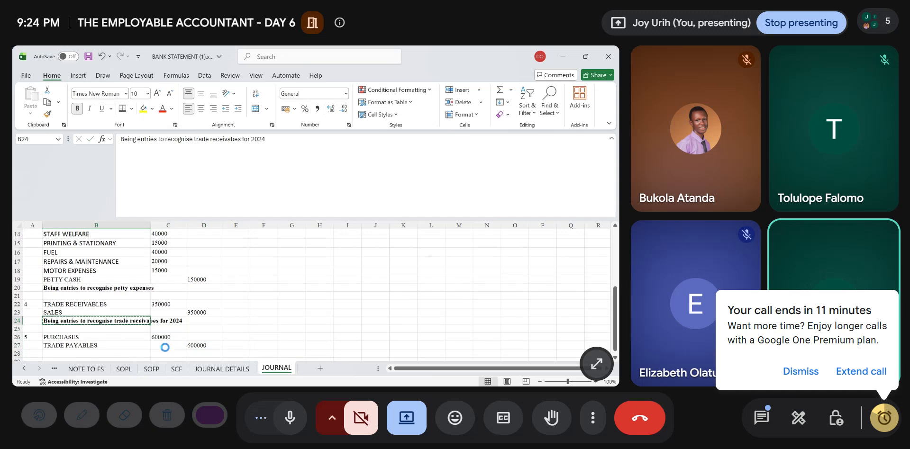
key(ctrl+c)
click(117, 353)
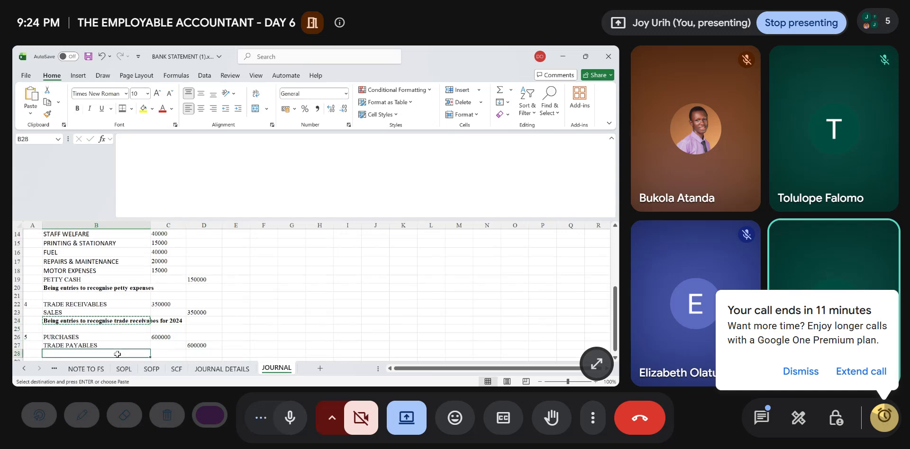
key(ctrl+v)
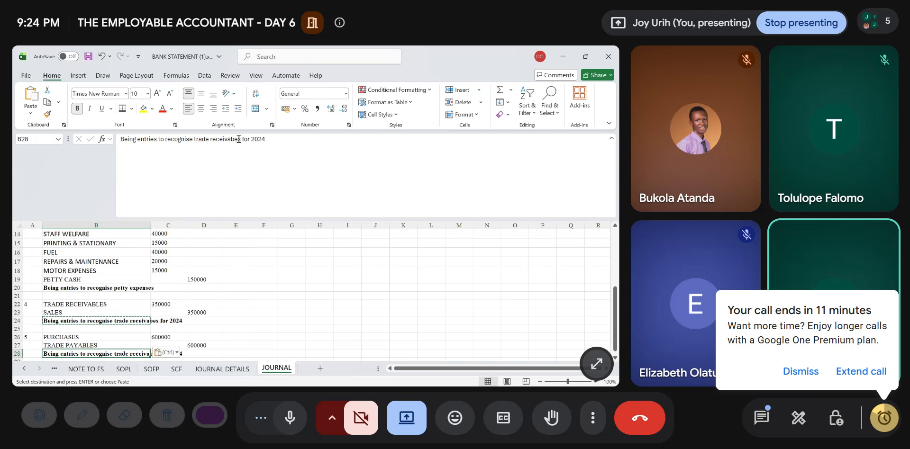
- Change the B28 narration to "Being entries to recognise trade payables for 2024" and save the workbook
drag(241, 139, 213, 143)
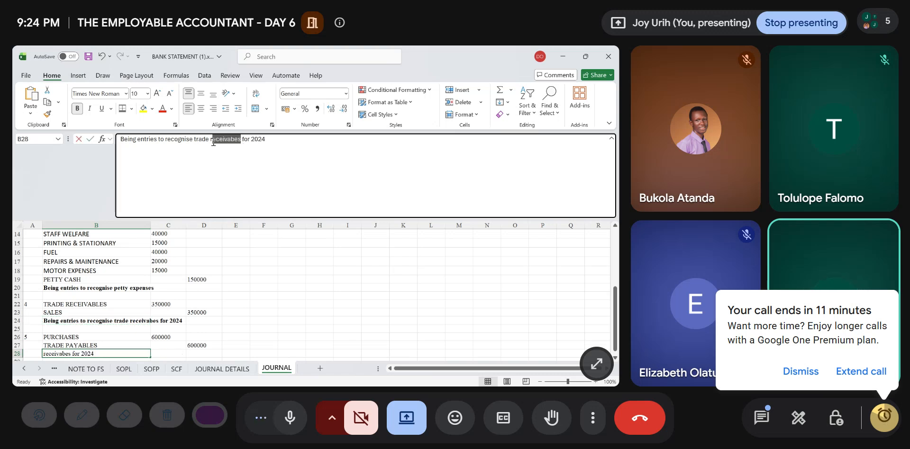
text(PAY)
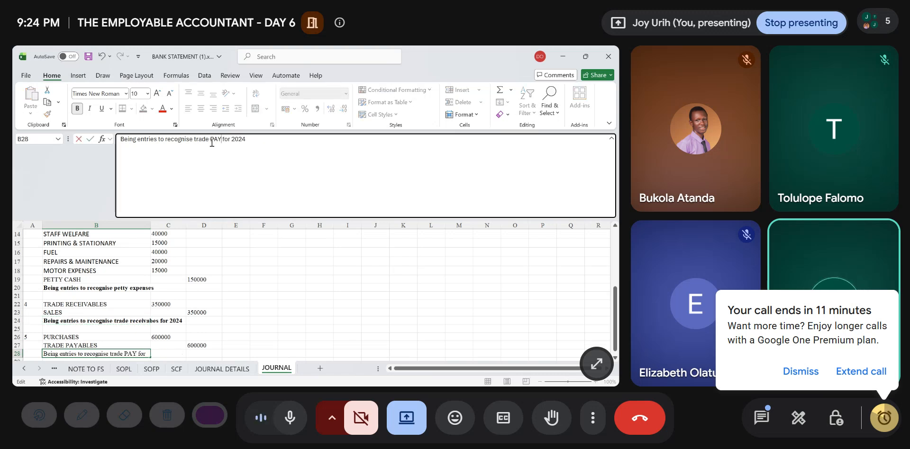
key(BackSpace)
key(BackSpace)
key(BackSpace)
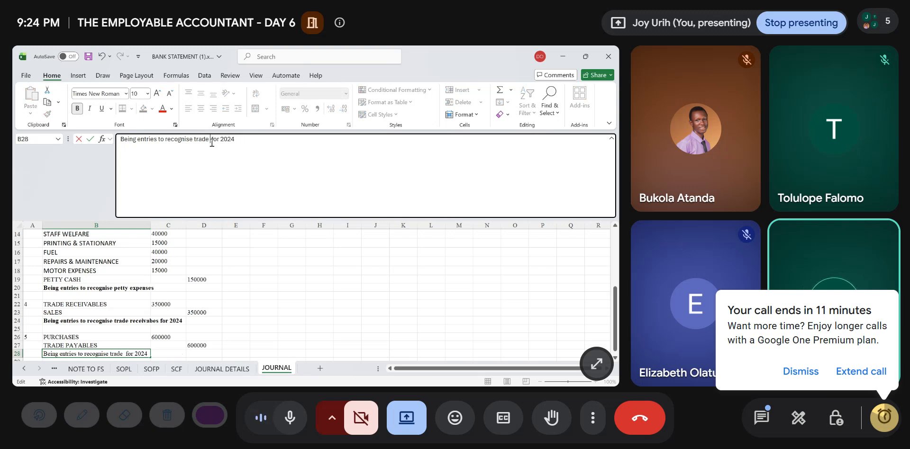
text(payable)
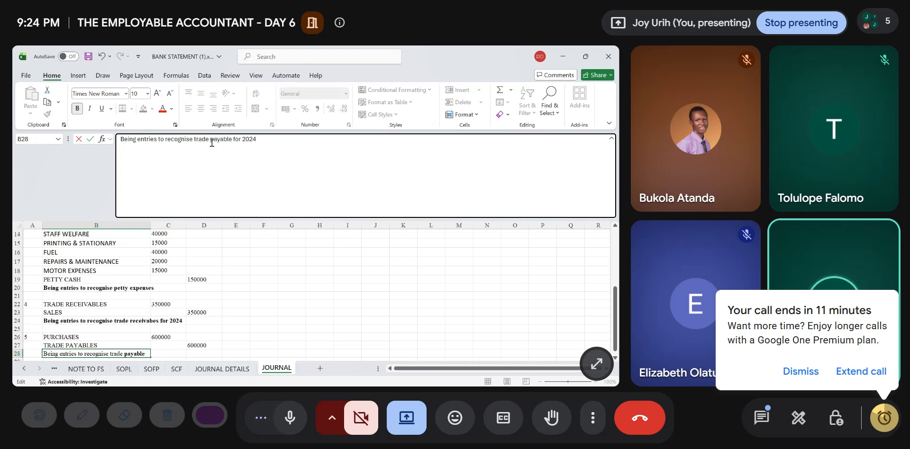
text(s)
click(335, 337)
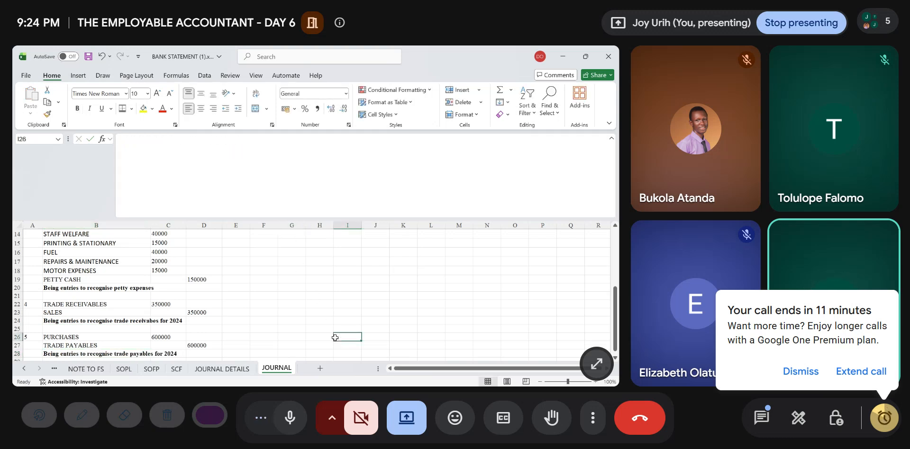
scroll(335, 338, down, 2)
key(ctrl+s)
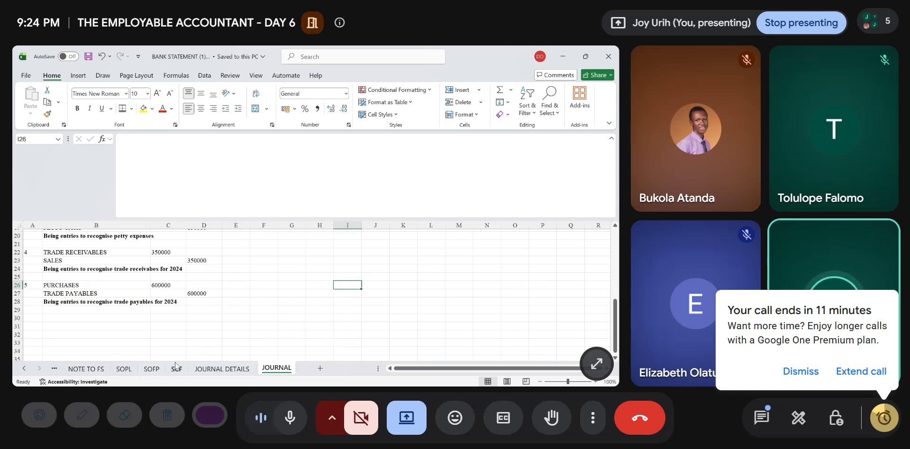
- Insert a row below PREPAYMENT in the extended TB sheet and label it TRADE RECEIVABLES in A14
click(55, 370)
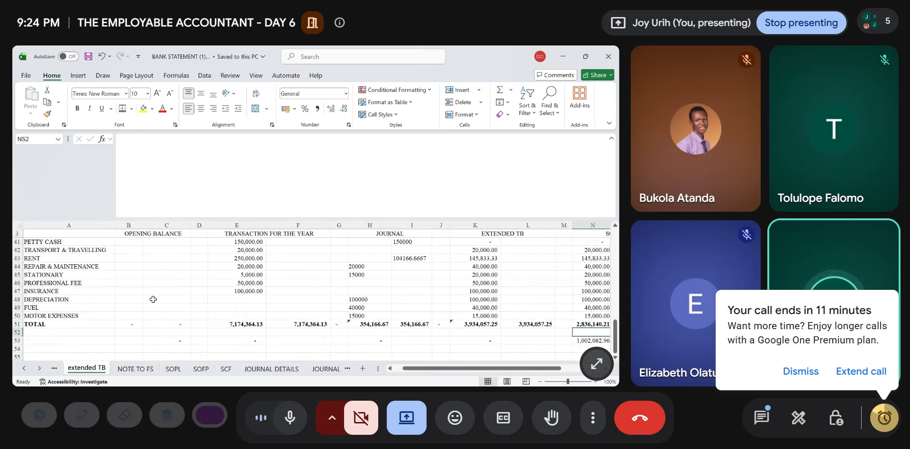
scroll(99, 283, up, 12)
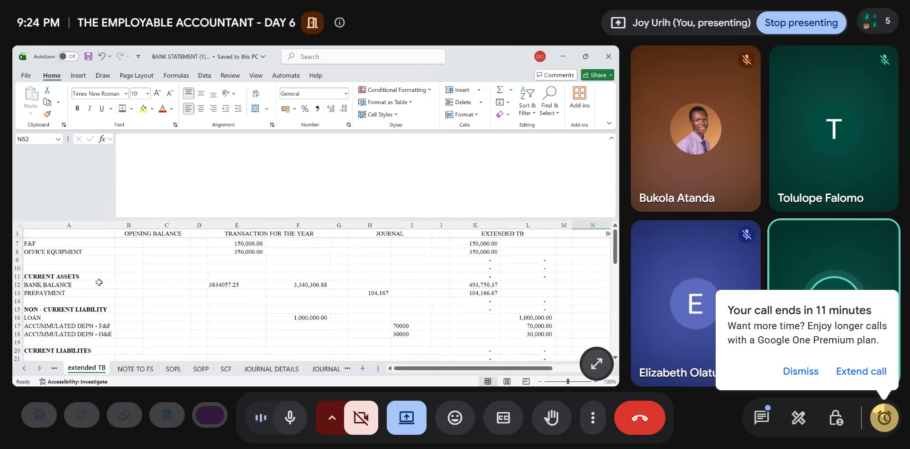
click(17, 315)
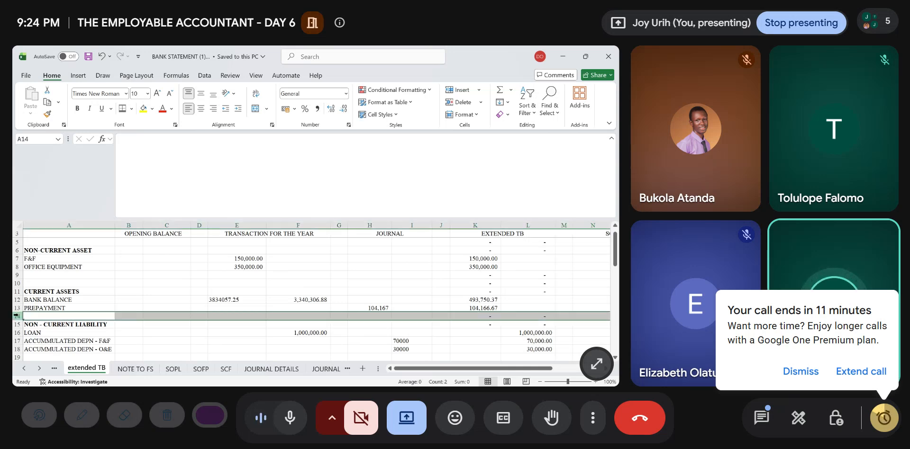
click(459, 88)
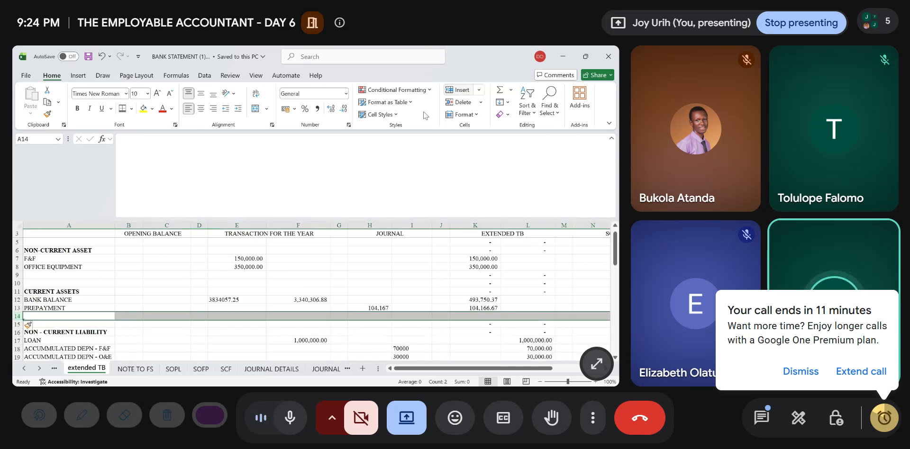
click(46, 314)
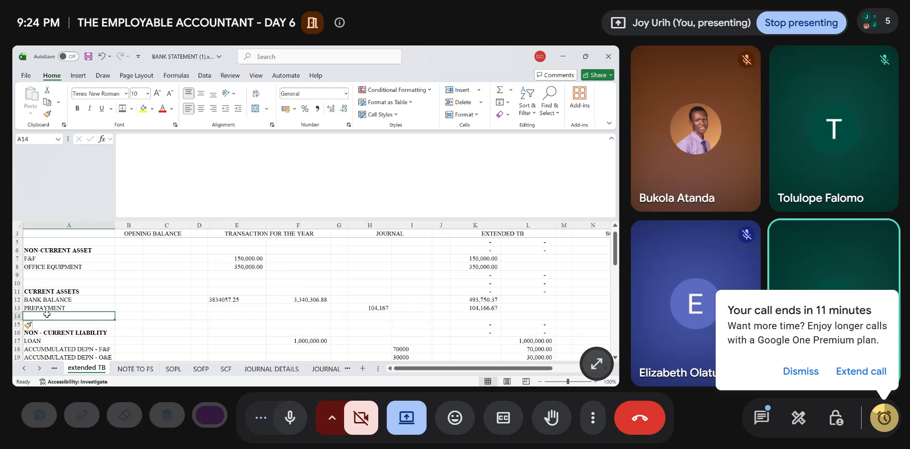
text(trade)
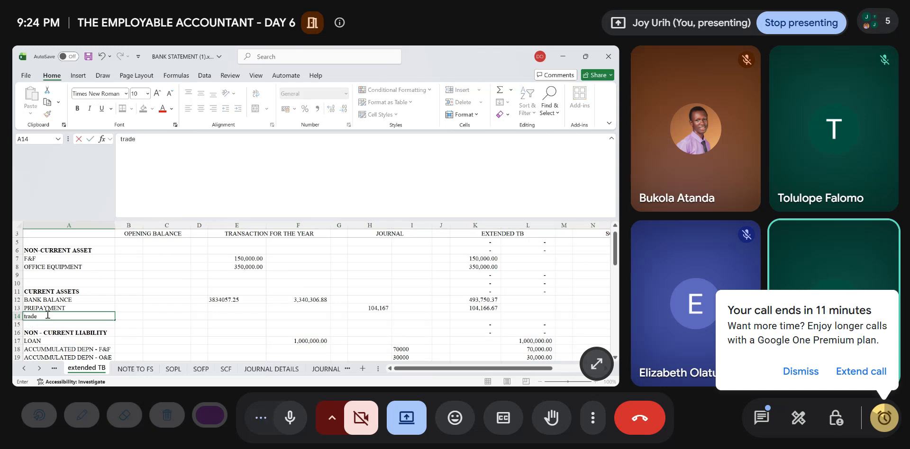
text(TRADE RECEIVA)
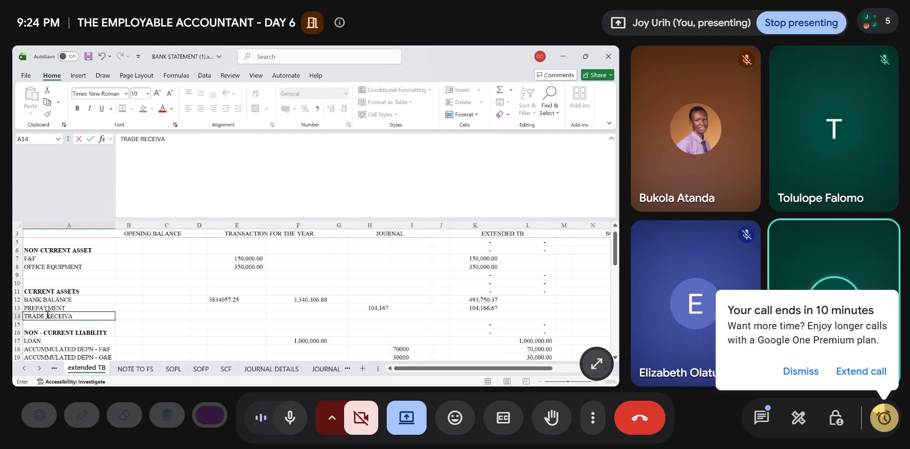
key(BackSpace)
text(LES)
key(Right)
key(Right)
key(Right)
key(Right)
key(Right)
key(Right)
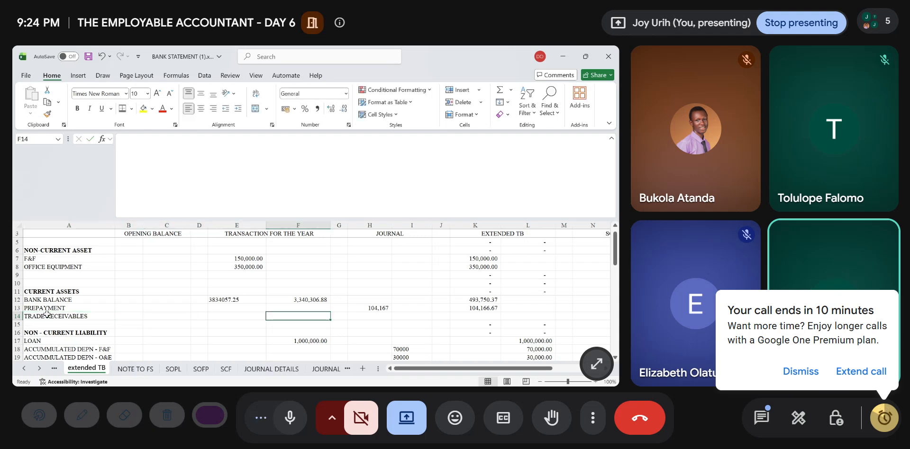
- Link the journal debit for TRADE RECEIVABLES in H14 to the amount in JOURNAL!C22
key(Right)
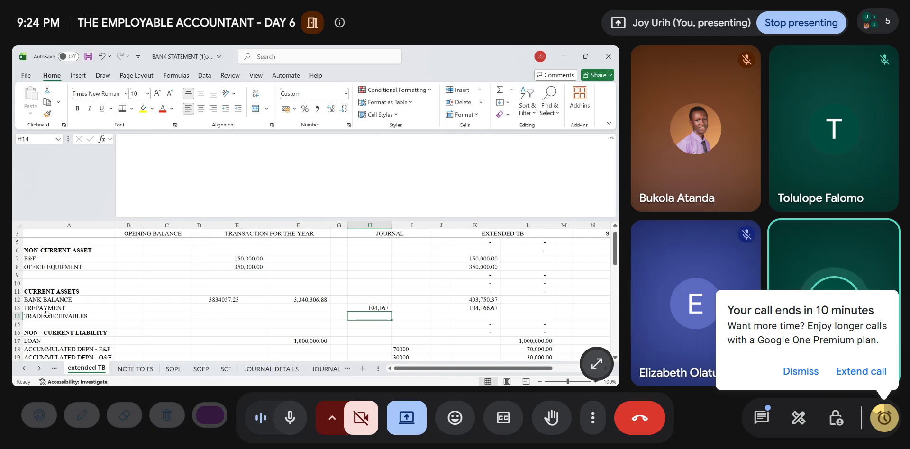
text(=)
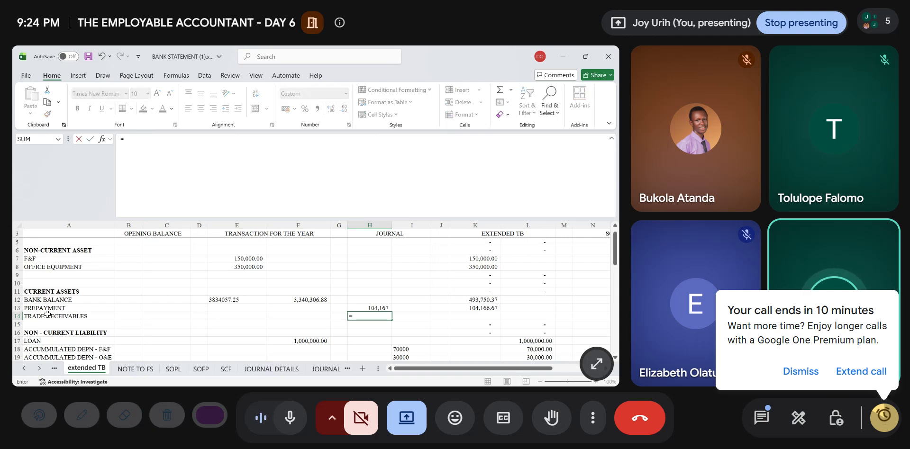
click(326, 369)
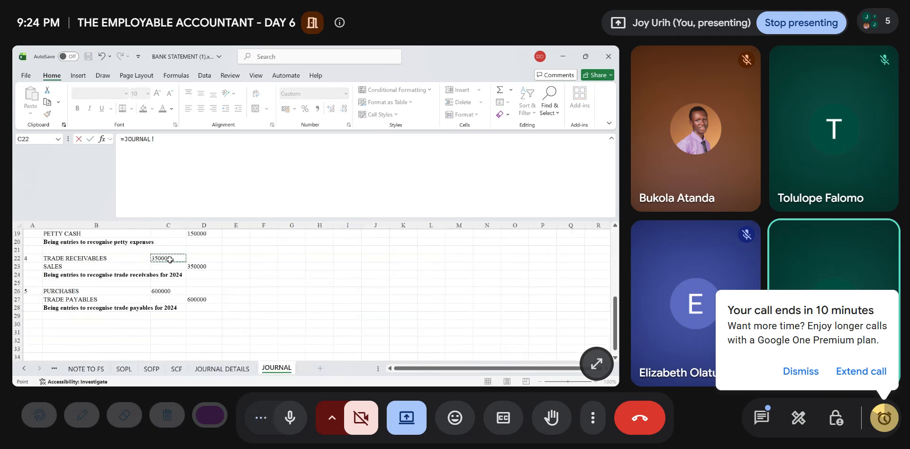
key(Return)
- Link the journal credit for SALES OF GOODS in I29 to JOURNAL!D23
key(Down)
key(Down)
key(Down)
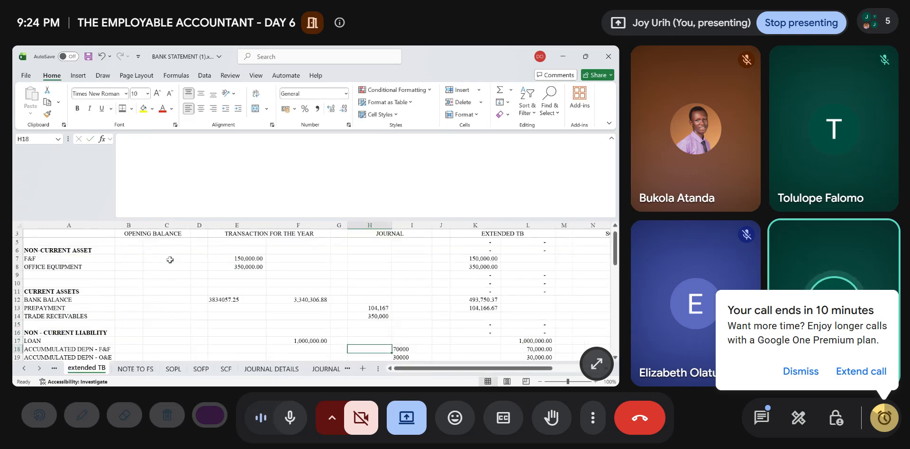
key(Down)
key(Down)
key(Down)
key(Down)
key(Down)
key(Down)
key(Down)
key(Down)
key(Down)
key(Down)
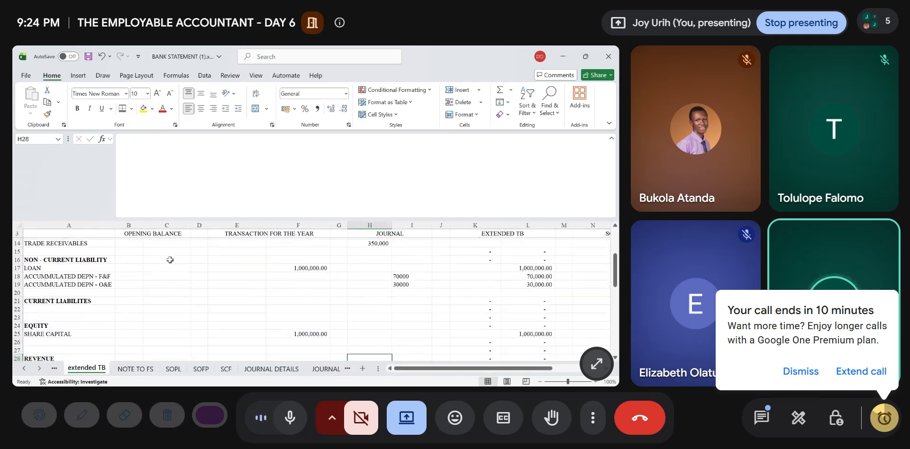
key(Down)
key(Right)
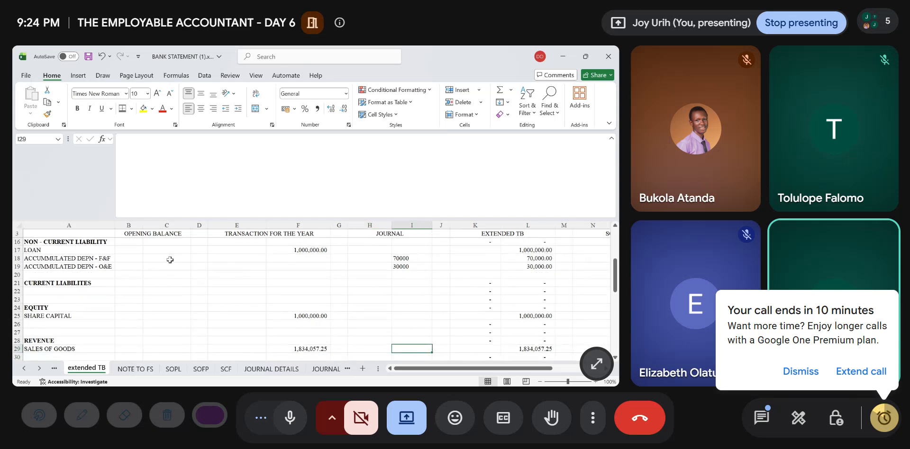
text(=)
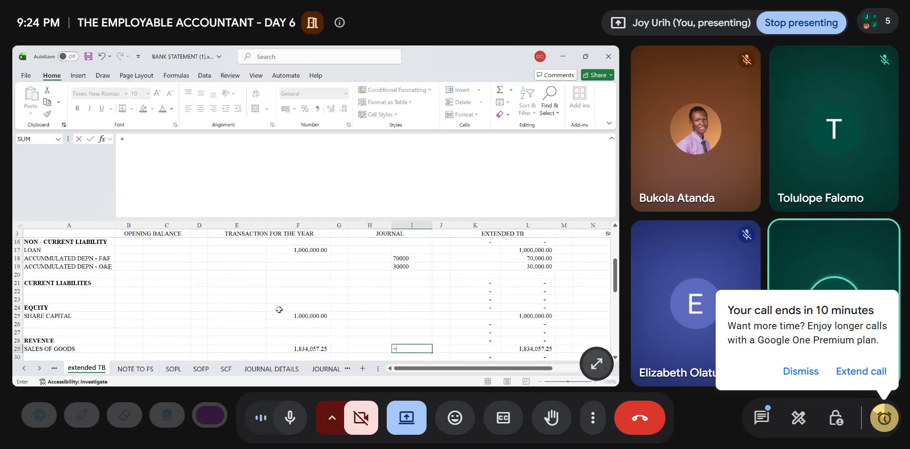
click(326, 369)
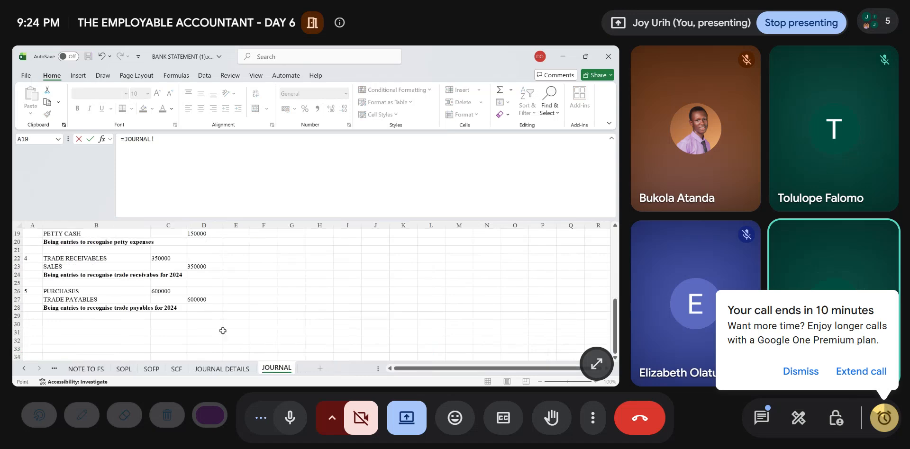
click(191, 264)
key(Return)
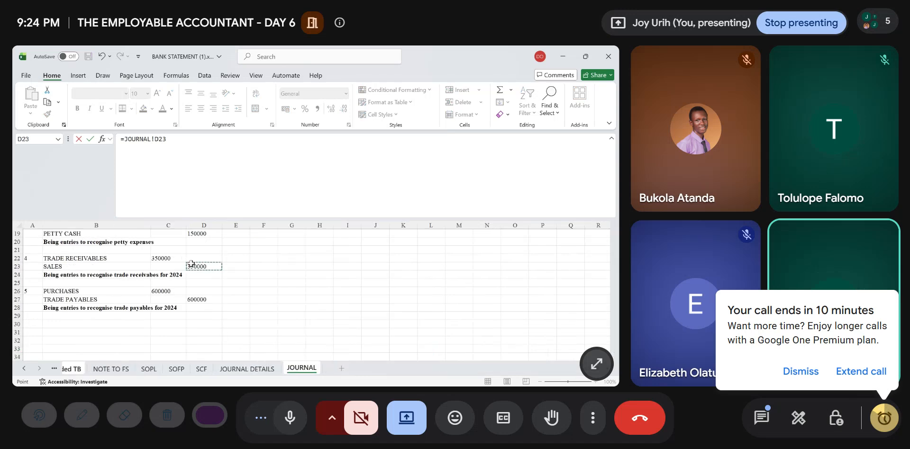
- Label cell A22 under CURRENT LIABILITES in the extended TB sheet as TRADE PAYABLES
scroll(192, 264, up, 3)
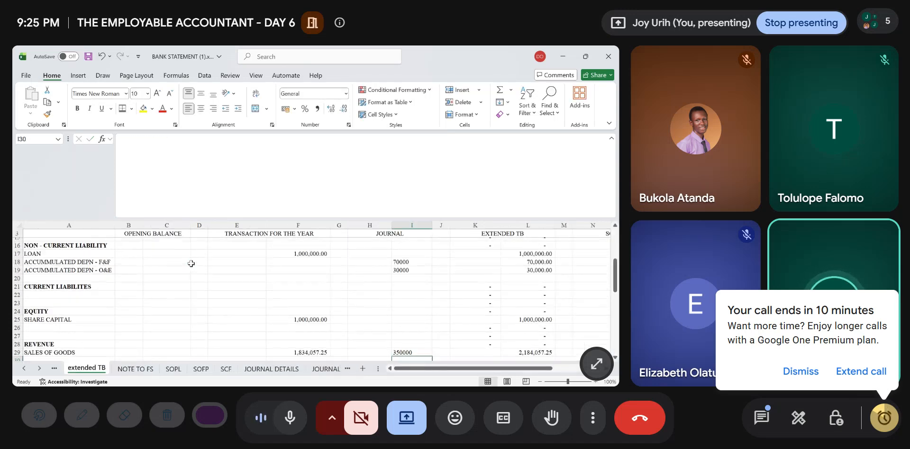
scroll(191, 264, up, 1)
scroll(191, 264, down, 4)
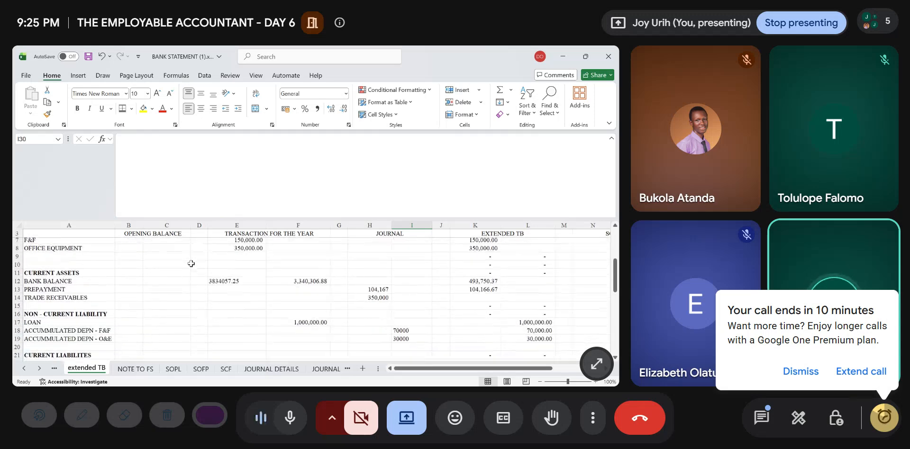
click(48, 315)
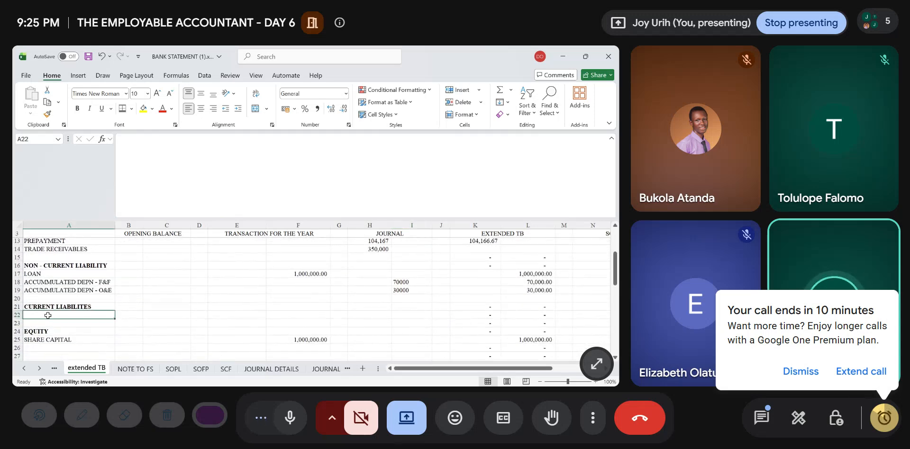
text(TRADE PA)
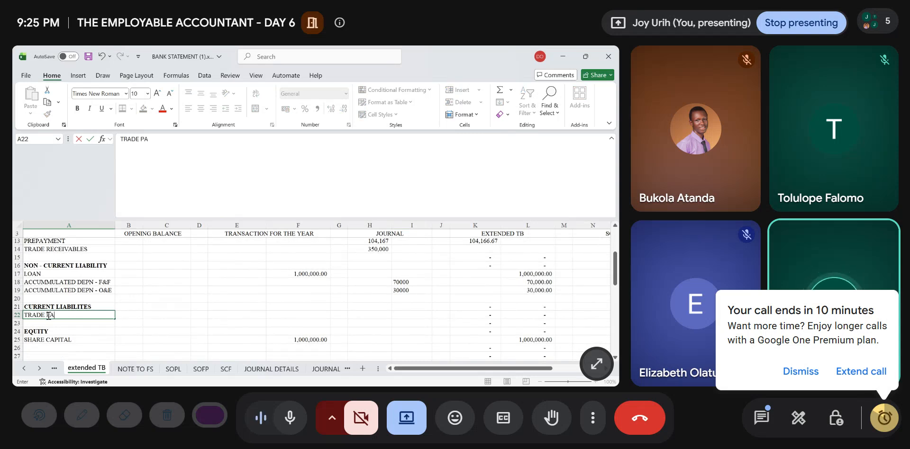
text(YABLES)
- Link the journal credit for TRADE PAYABLES in I22 to the amount in JOURNAL!D27
key(Right)
key(Right)
key(Right)
key(Right)
key(Right)
key(Right)
key(Right)
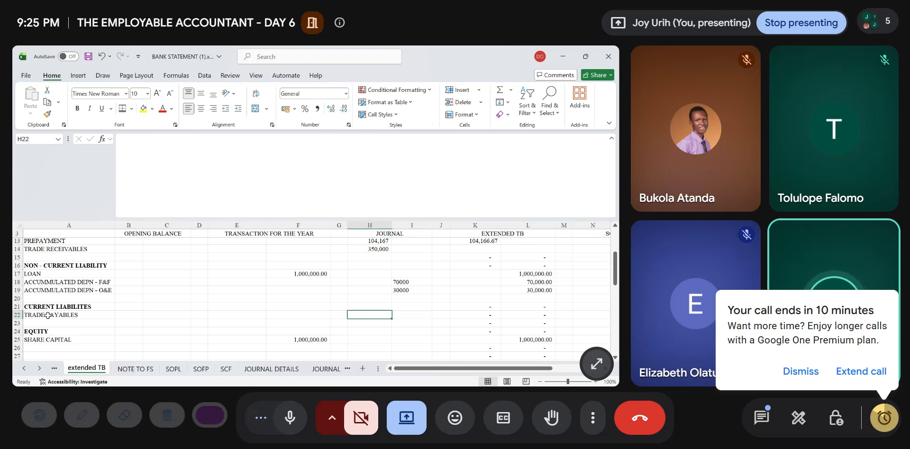
key(Right)
text(=)
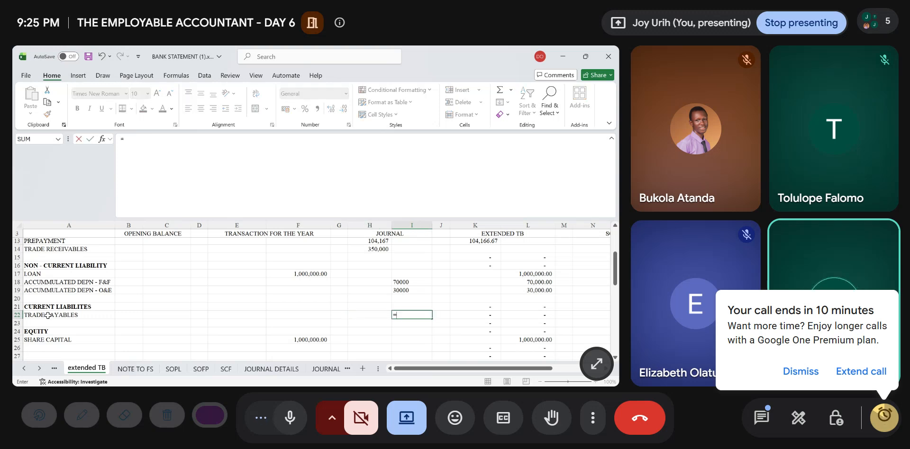
click(327, 369)
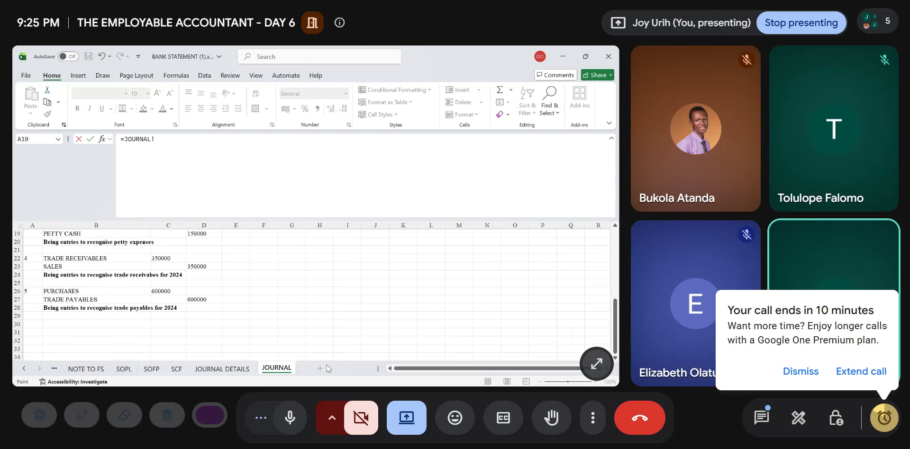
click(207, 301)
key(Return)
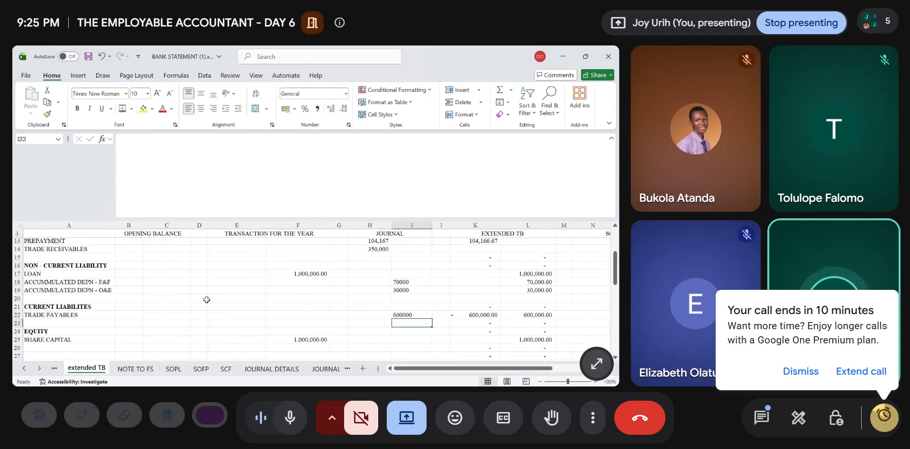
- Link the journal debit for PURCHASES in H33 to the amount in JOURNAL!C26
scroll(206, 300, down, 1)
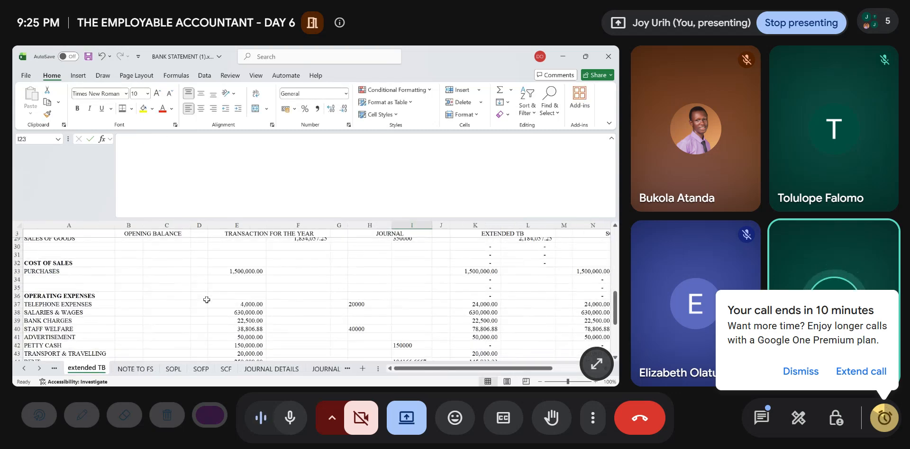
click(375, 268)
text(=)
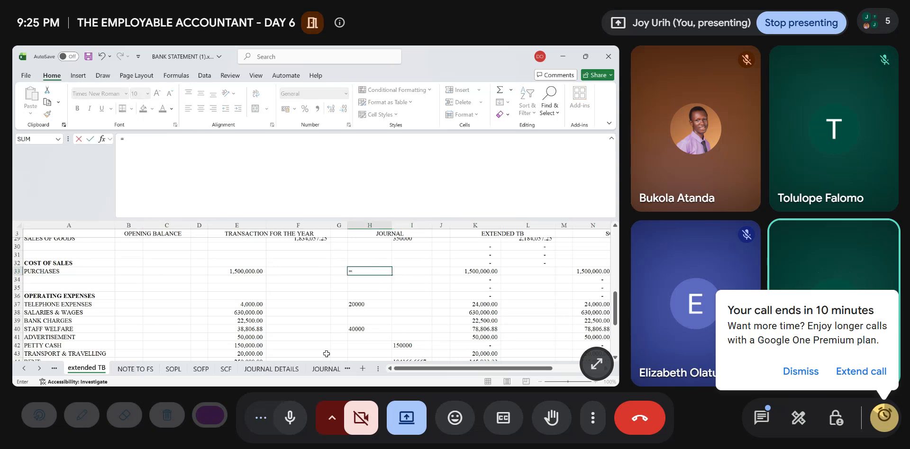
click(327, 370)
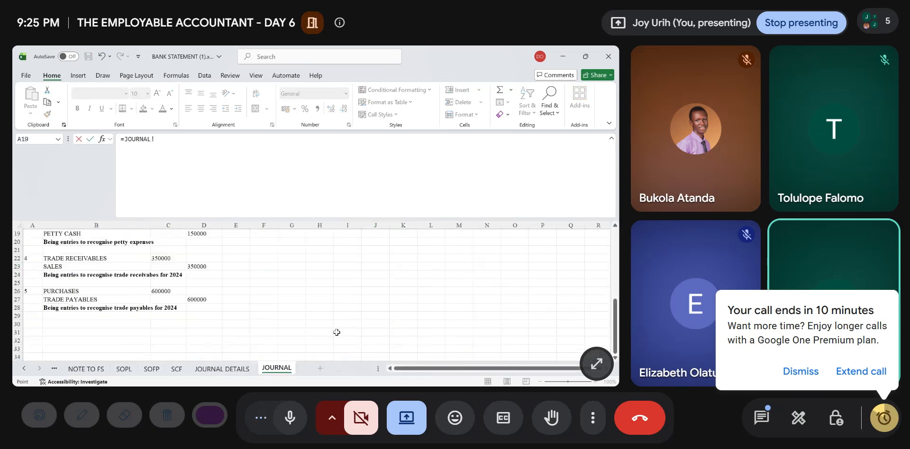
click(159, 292)
key(Return)
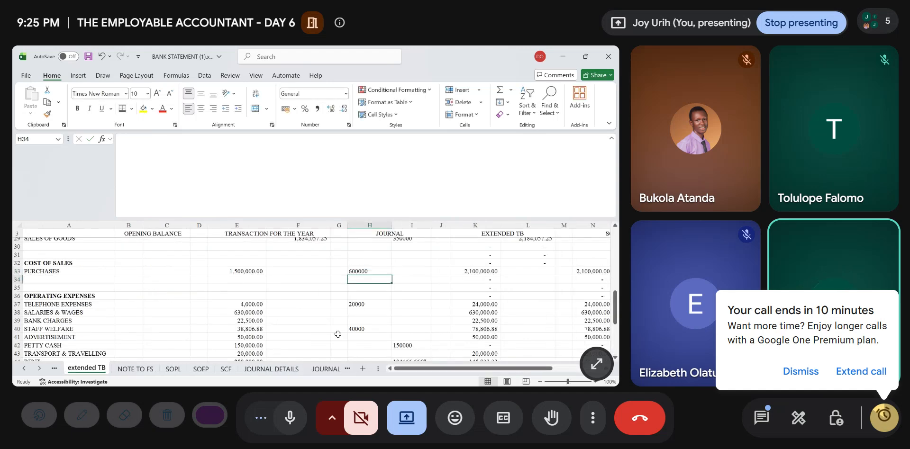
- Copy the extended TB debit formula from PREPAYMENT in K13 down to TRADE RECEIVABLES in K14
scroll(339, 335, up, 5)
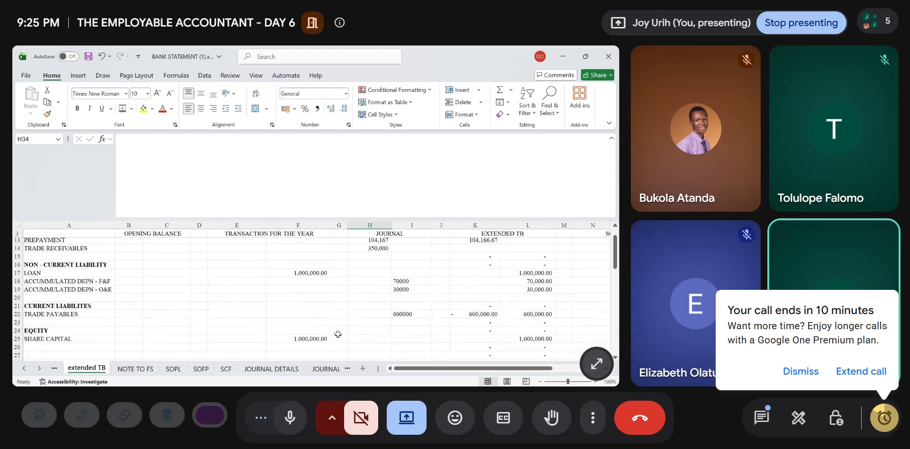
scroll(338, 335, down, 19)
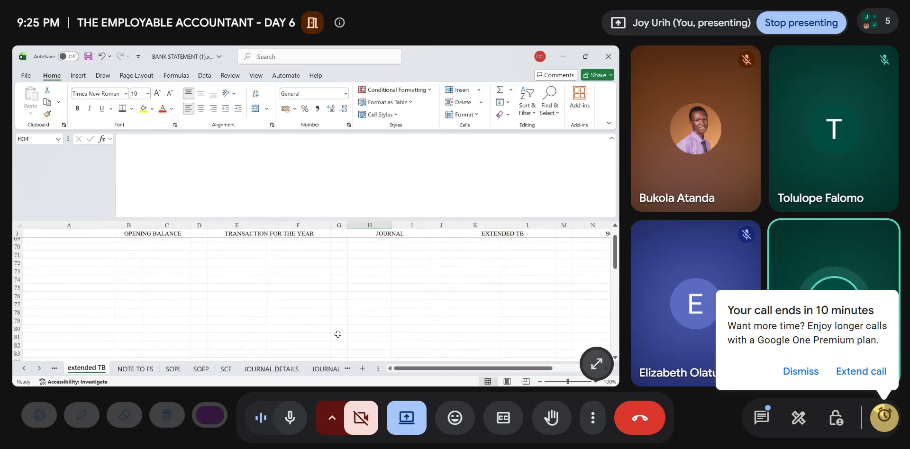
scroll(338, 335, up, 8)
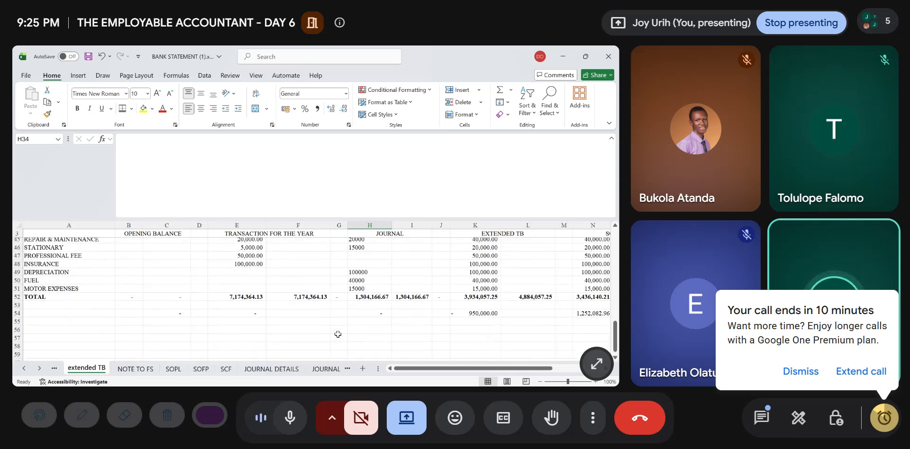
scroll(338, 334, right, 4)
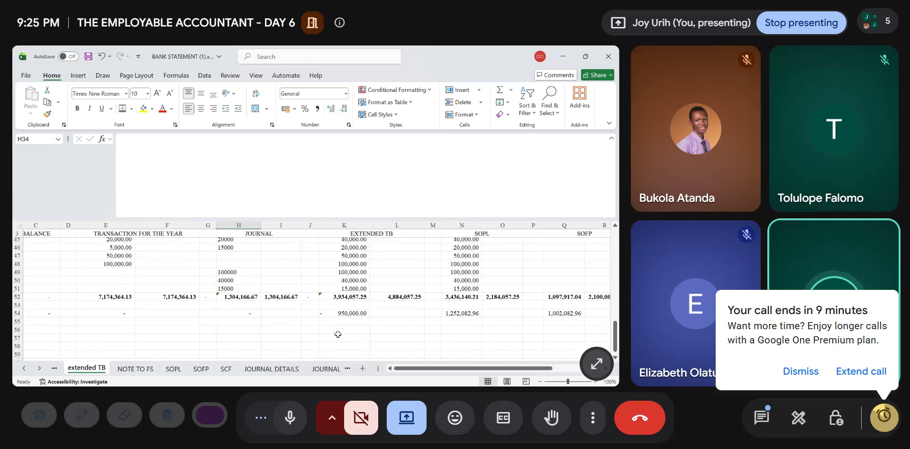
scroll(338, 335, up, 2)
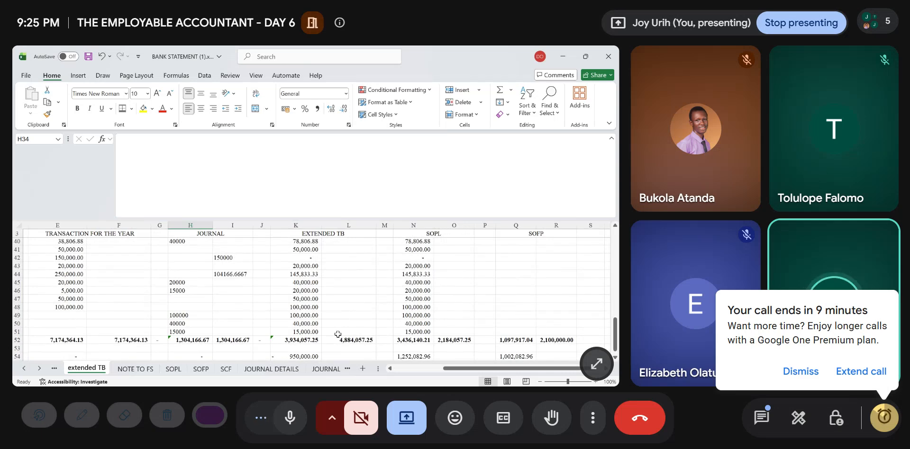
scroll(338, 335, up, 6)
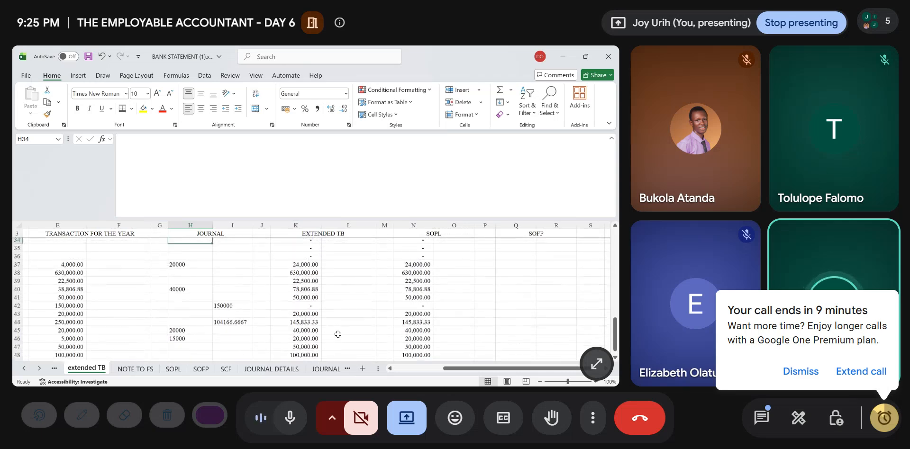
scroll(338, 335, up, 5)
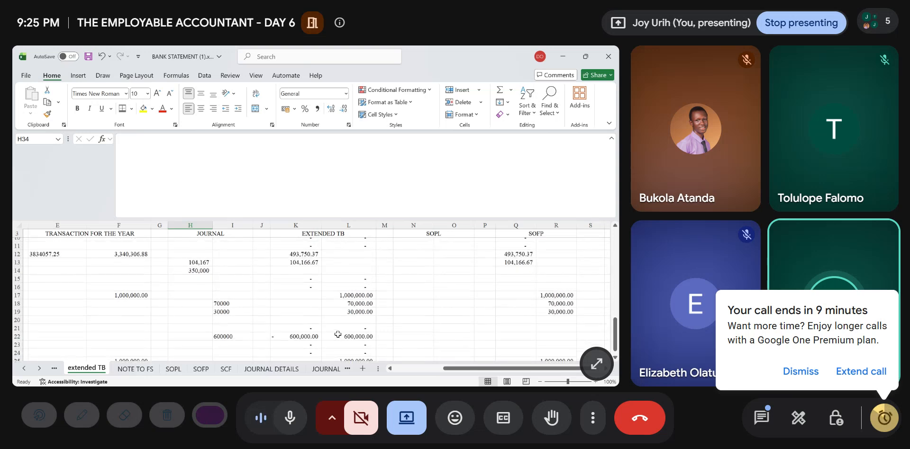
scroll(332, 334, left, 4)
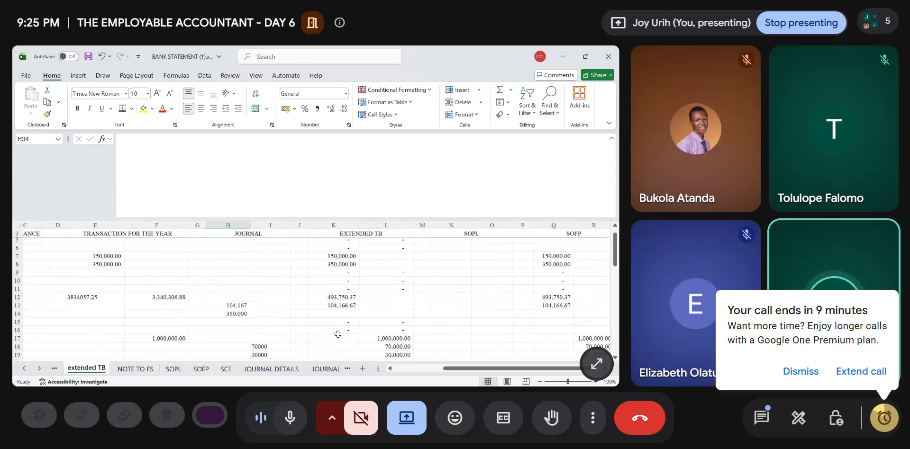
scroll(317, 301, right, 2)
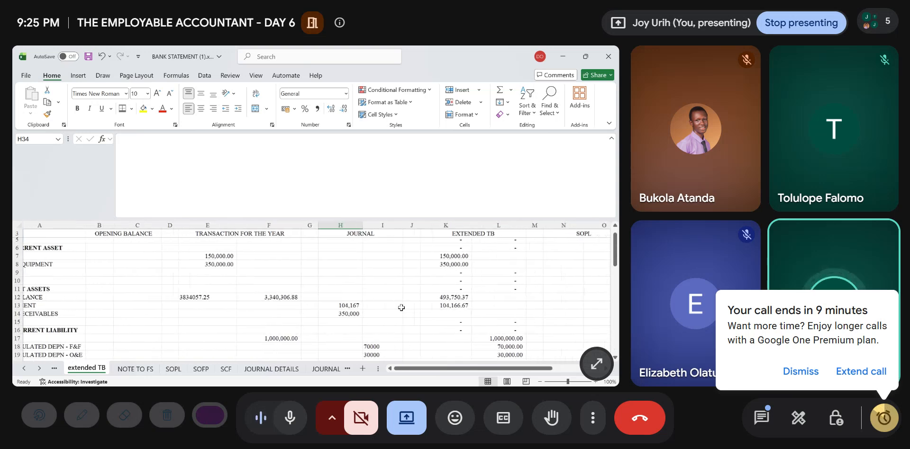
click(389, 306)
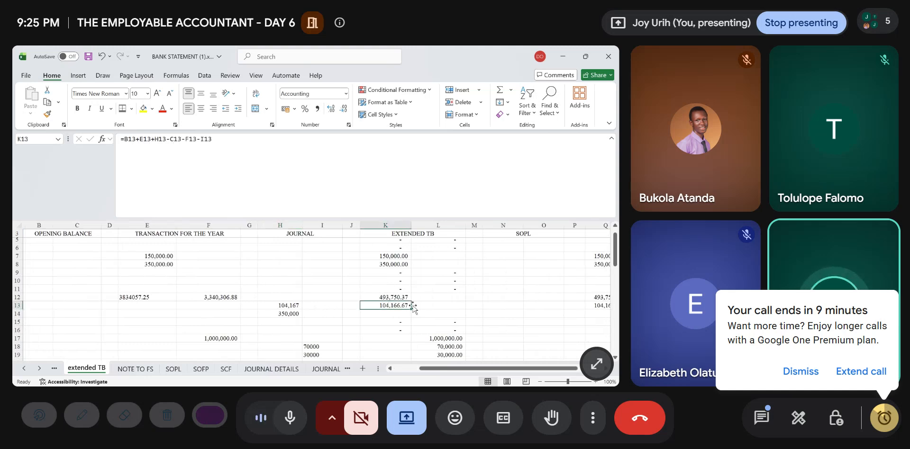
drag(412, 309, 411, 317)
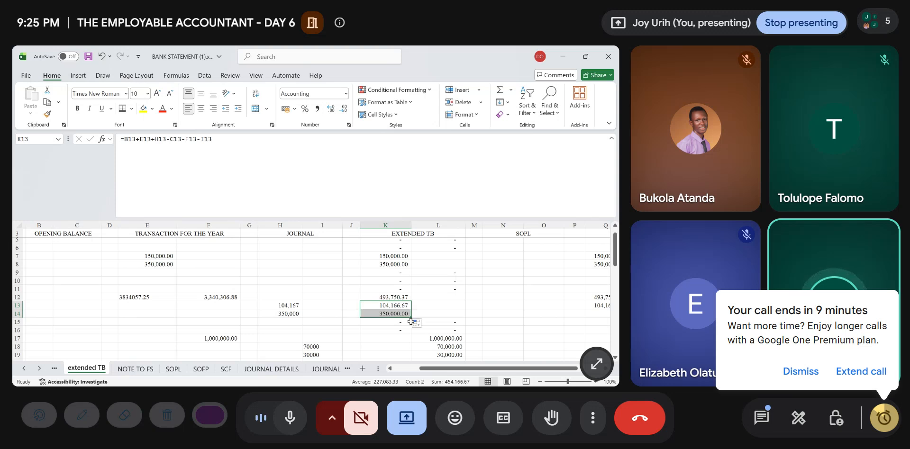
- Clear the extended TB debit formula for TRADE PAYABLES in K22
scroll(456, 340, down, 4)
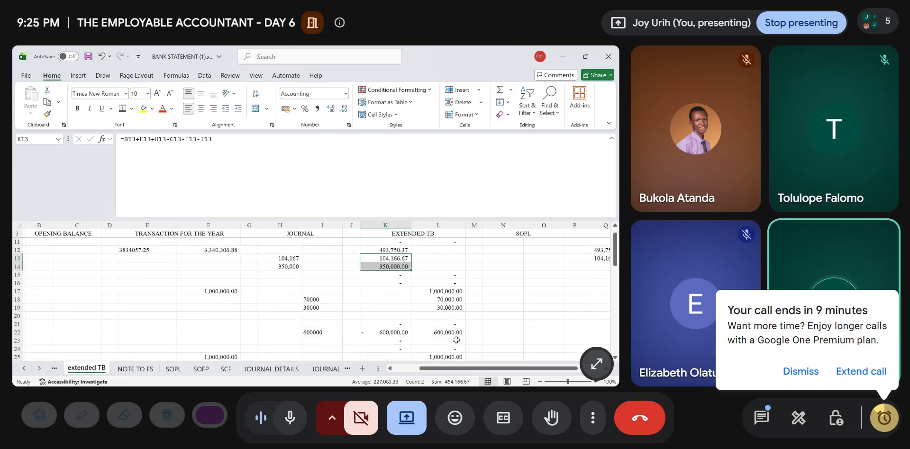
scroll(456, 340, left, 1)
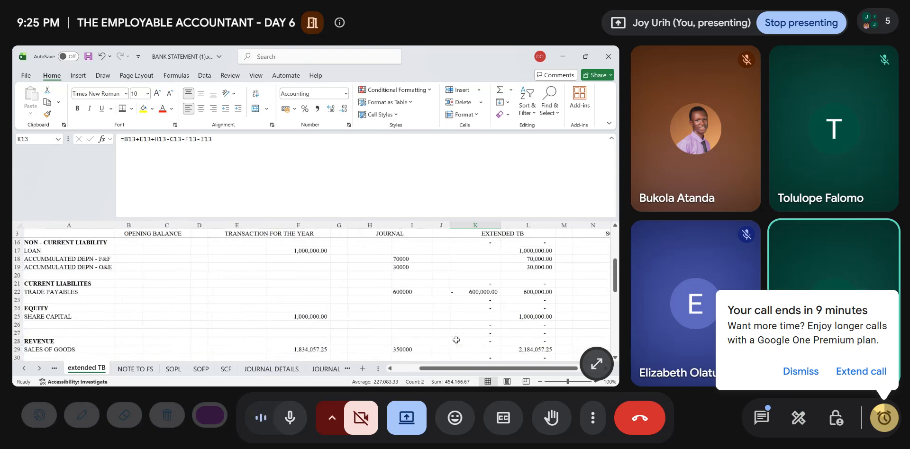
click(469, 294)
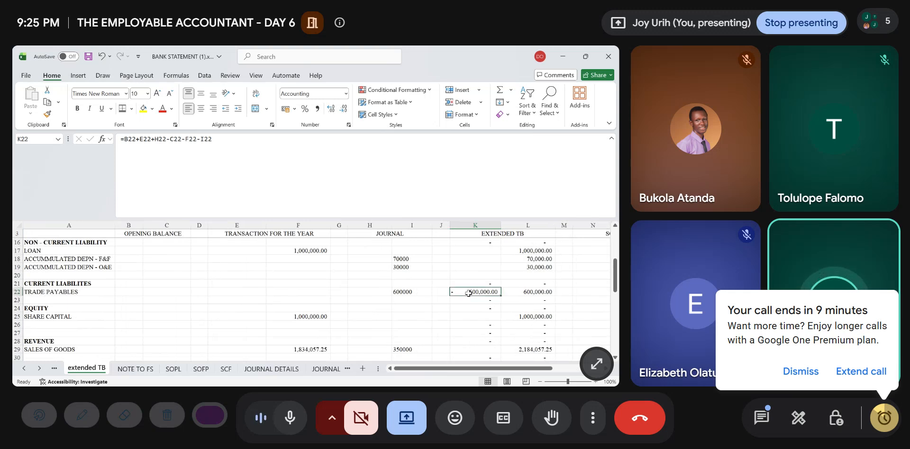
scroll(468, 294, right, 2)
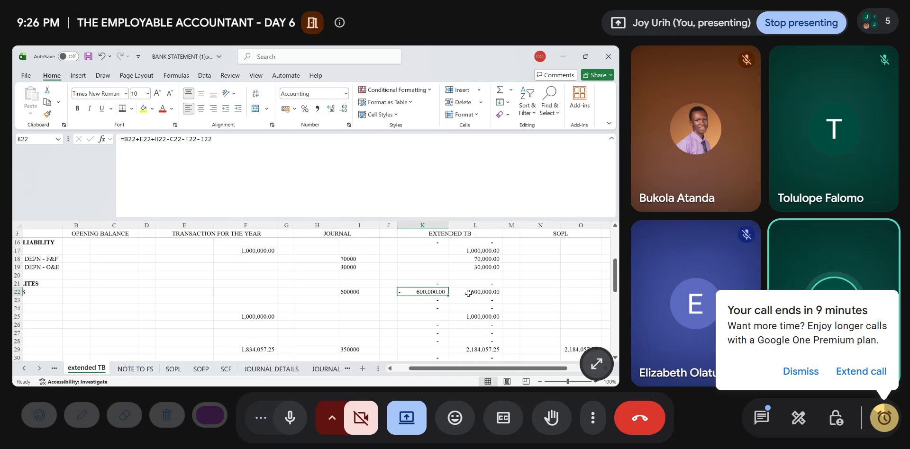
key(Delete)
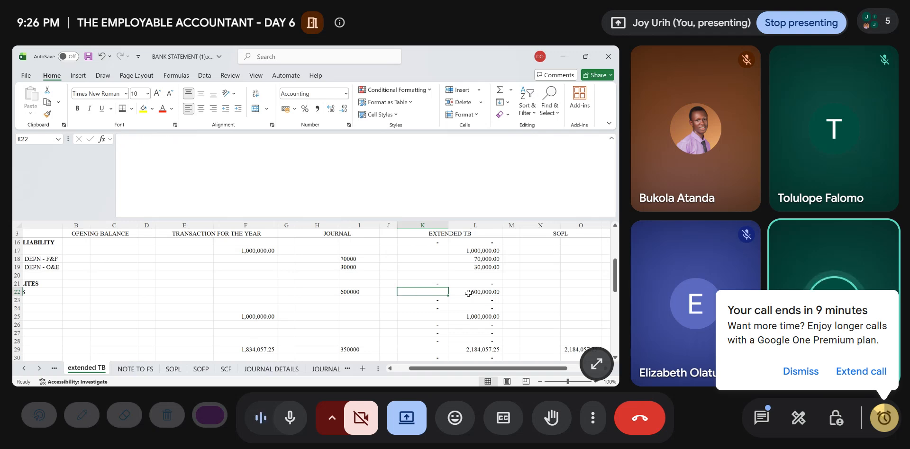
- Check the total and difference rows of the extended TB, SOPL and SOFP columns for agreement
scroll(468, 294, down, 1)
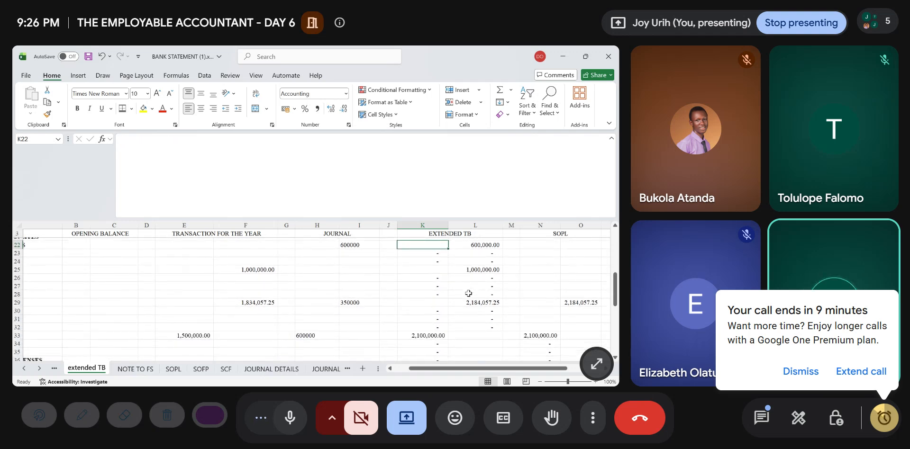
scroll(468, 293, left, 2)
scroll(468, 294, down, 2)
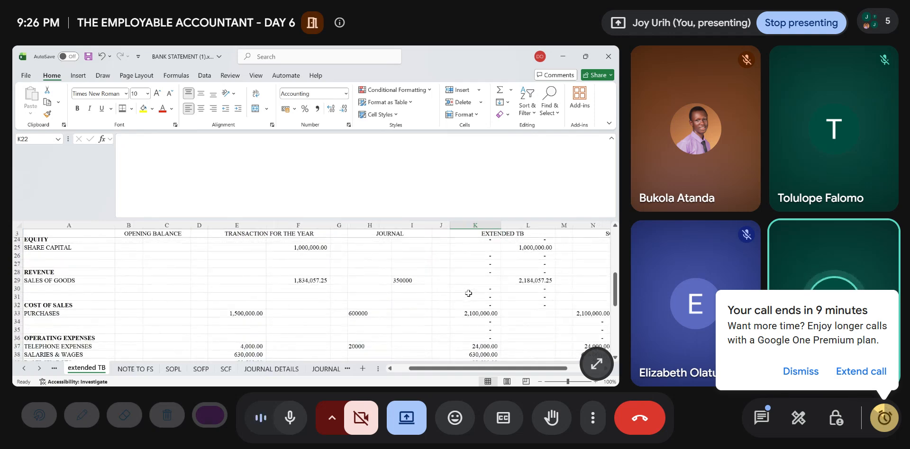
scroll(468, 294, down, 1)
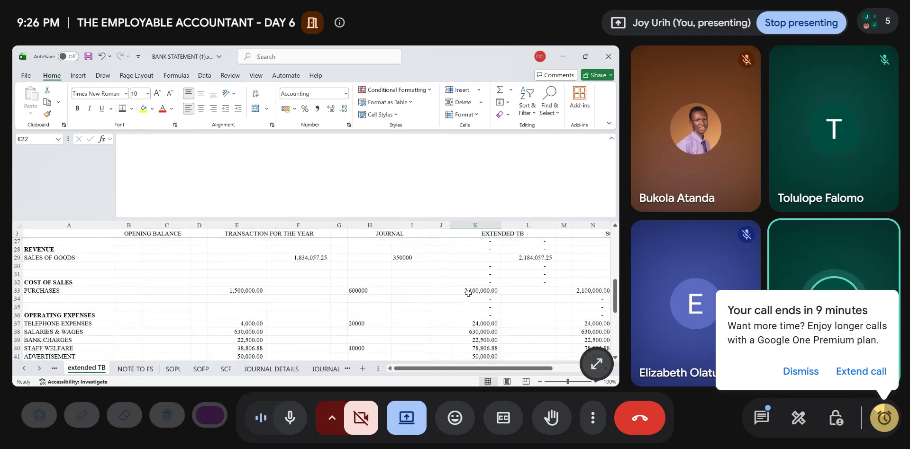
scroll(469, 294, down, 6)
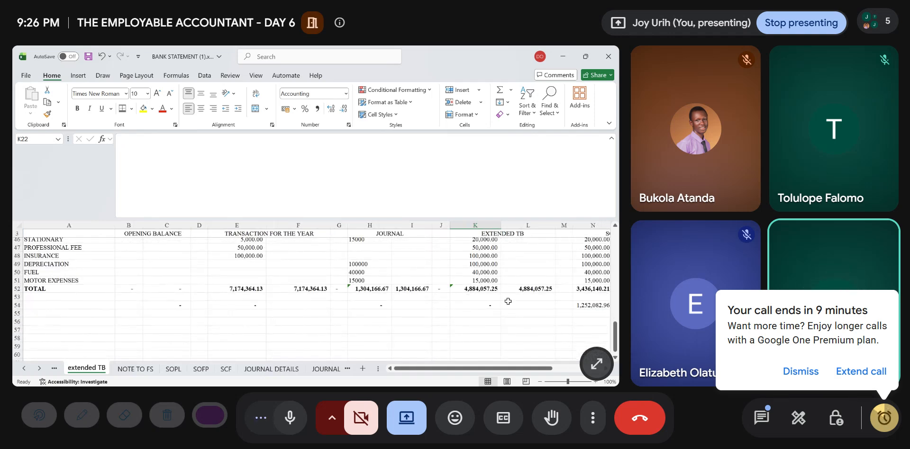
scroll(509, 302, right, 2)
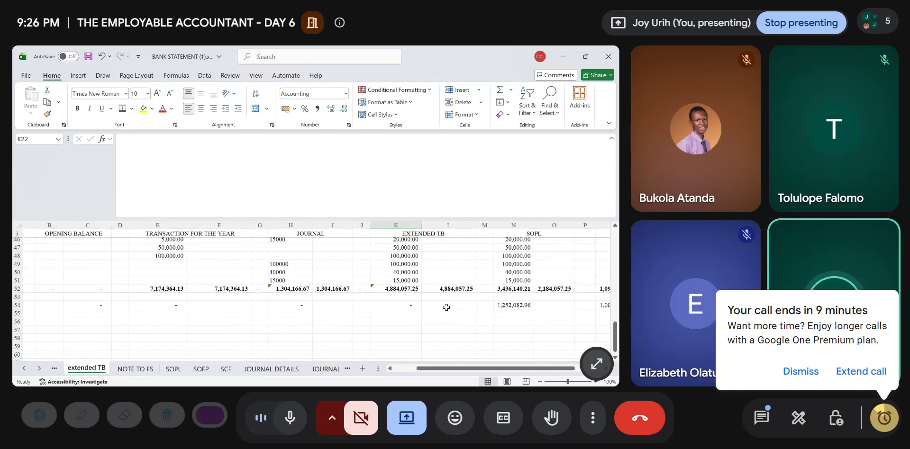
scroll(465, 309, right, 5)
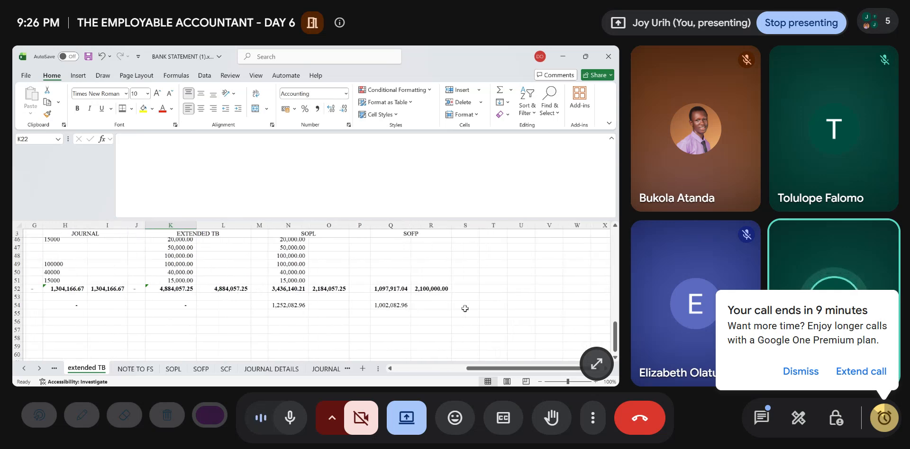
scroll(339, 283, up, 8)
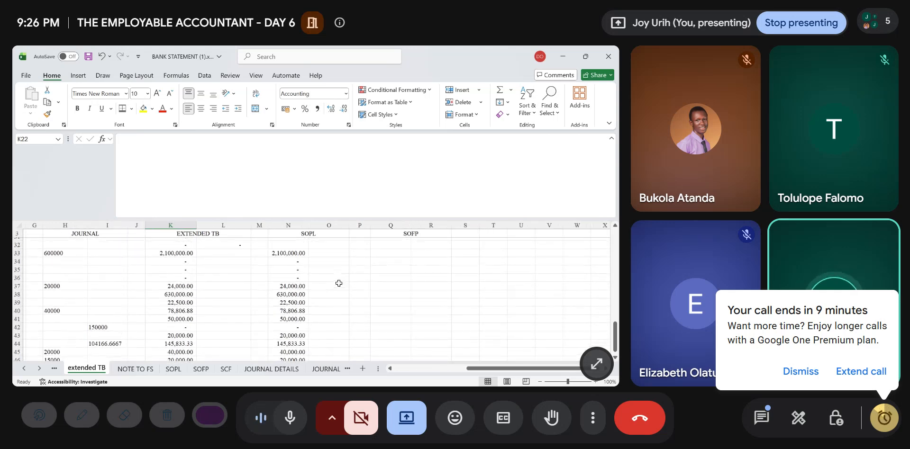
- Copy the SOFP debit formula from PREPAYMENT in Q13 down to TRADE RECEIVABLES in Q14
scroll(339, 283, up, 7)
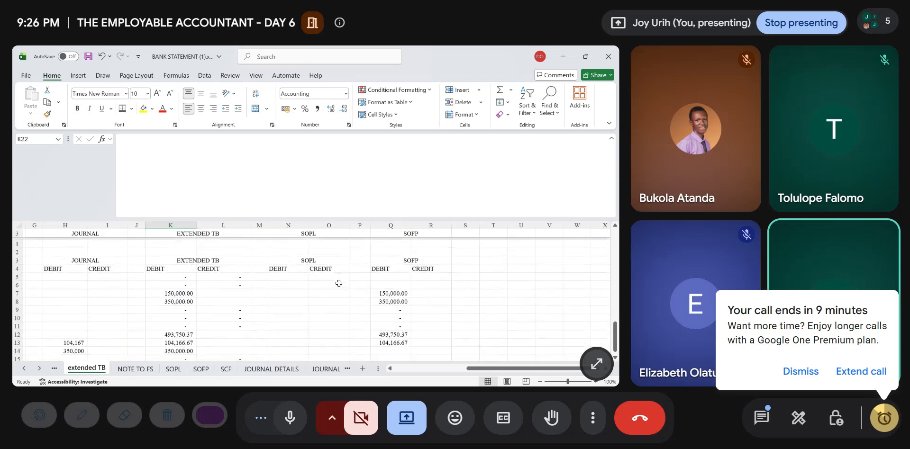
scroll(339, 284, down, 10)
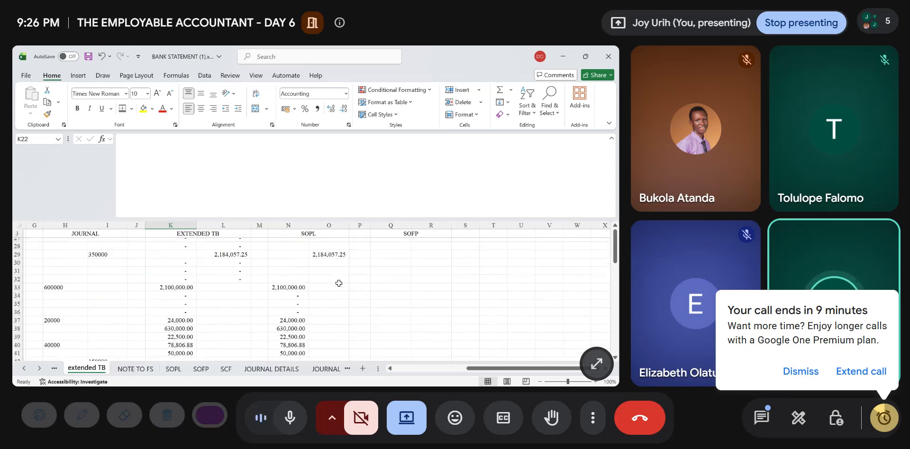
scroll(339, 283, up, 7)
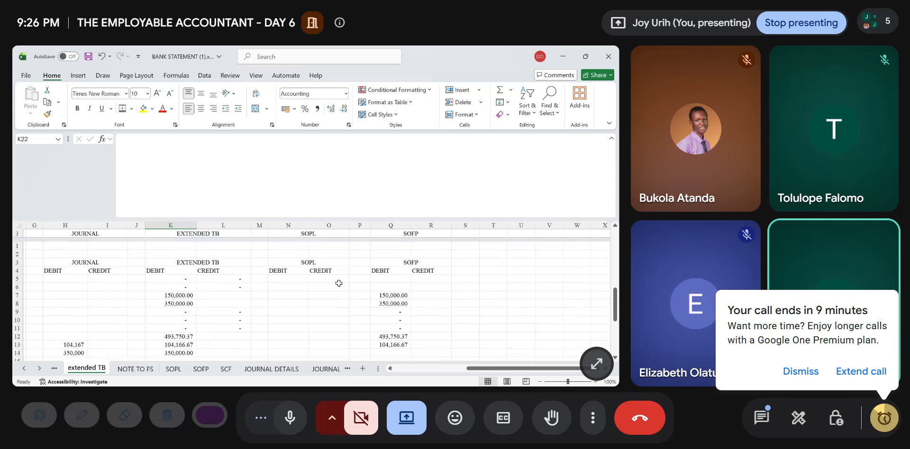
scroll(339, 284, right, 1)
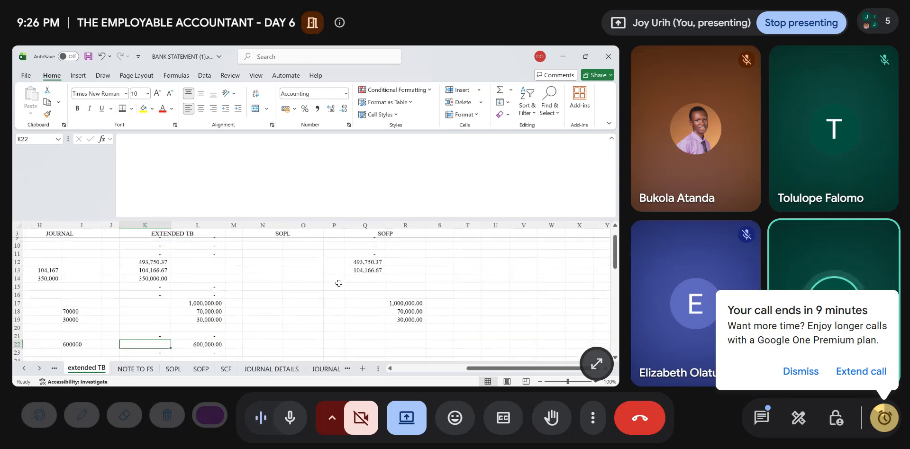
click(356, 269)
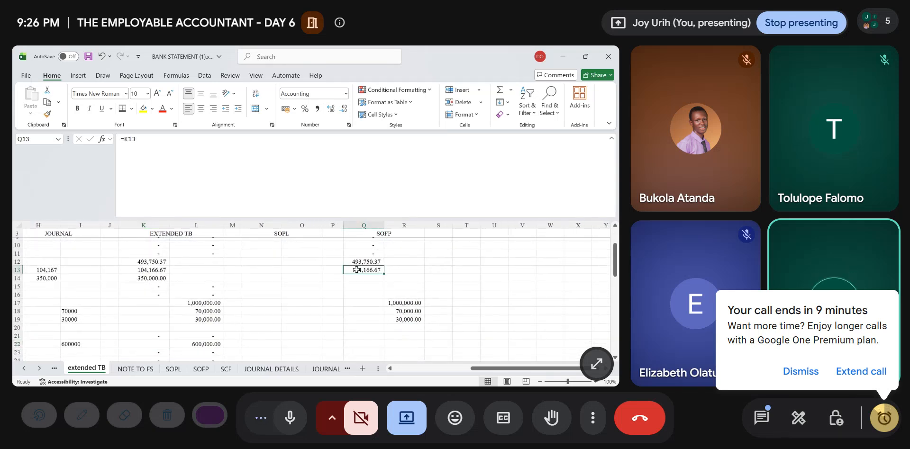
drag(385, 273, 381, 284)
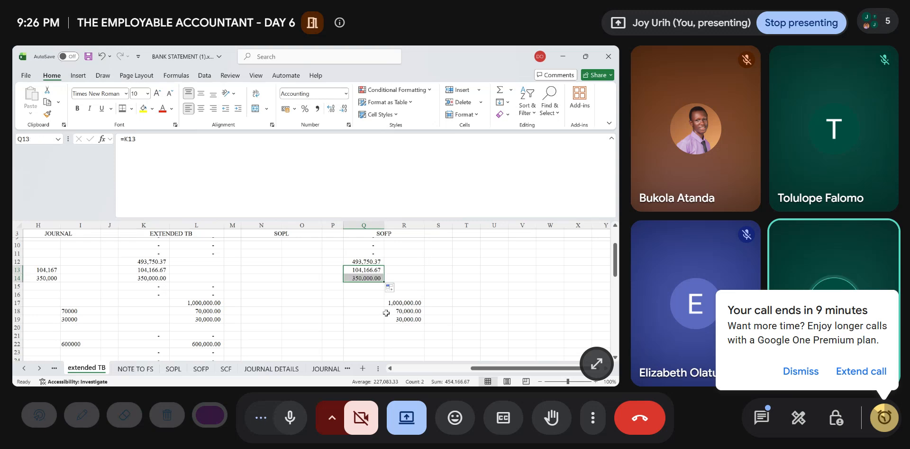
- Copy the SOFP credit formula from R19 down to TRADE PAYABLES in R22 and save the workbook
scroll(410, 322, down, 1)
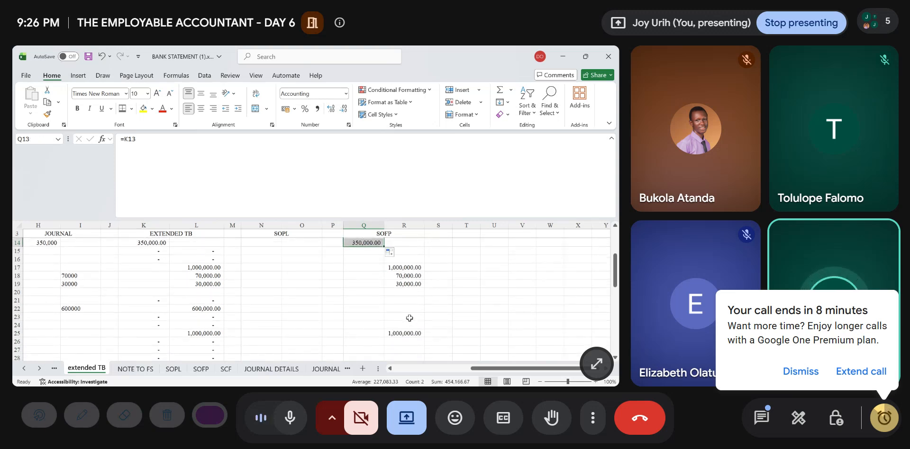
click(410, 285)
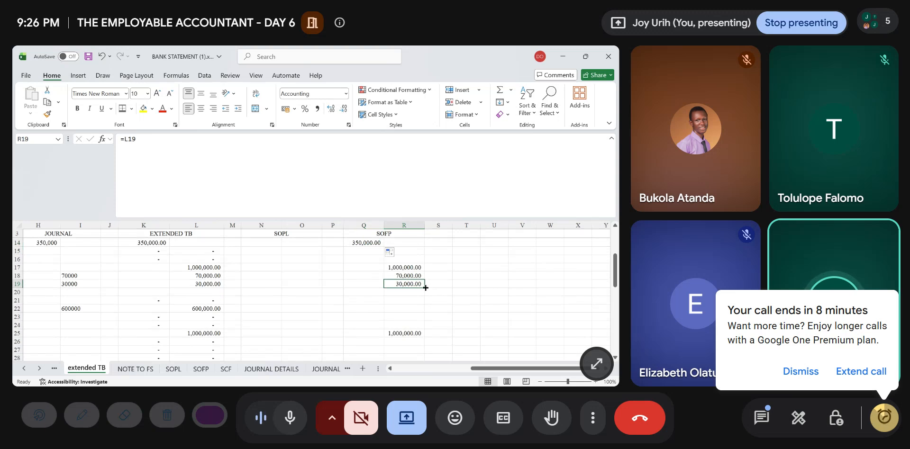
drag(425, 287, 420, 312)
scroll(399, 322, down, 12)
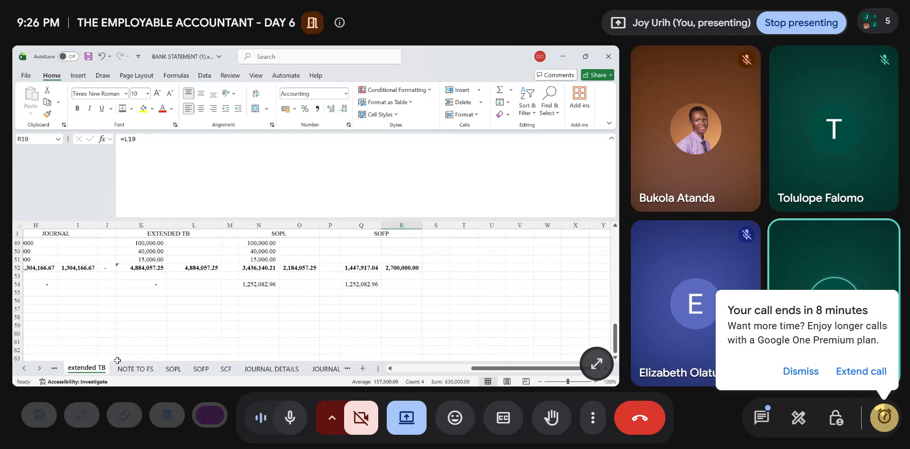
click(134, 369)
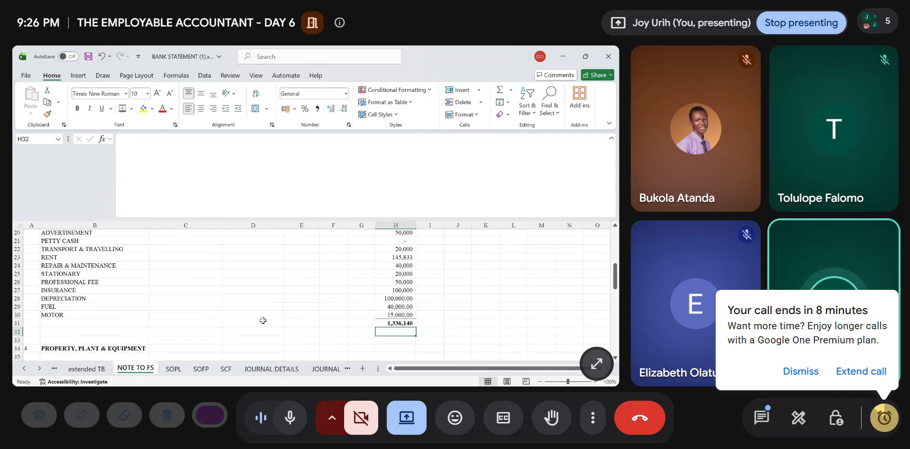
key(ctrl+s)
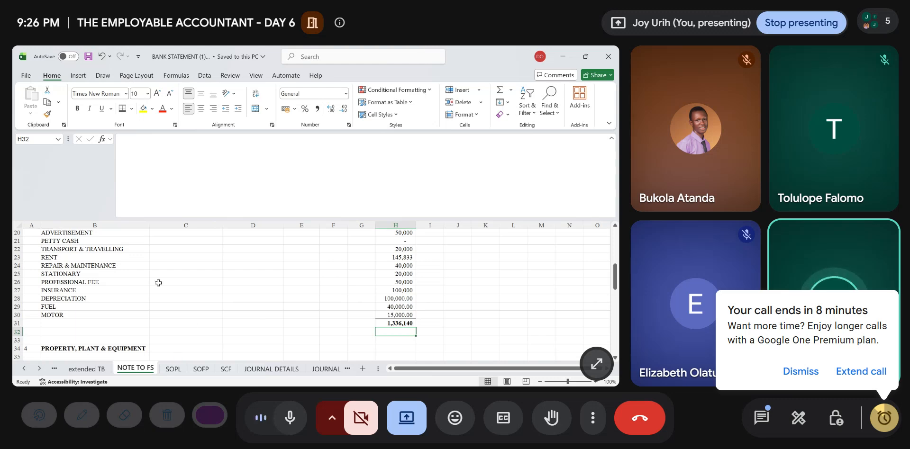
- Add note number 10 with the heading TRADE RECEIVABLES below the prepayment note in row 70 of NOTE TO FS
scroll(159, 284, up, 6)
scroll(158, 283, down, 16)
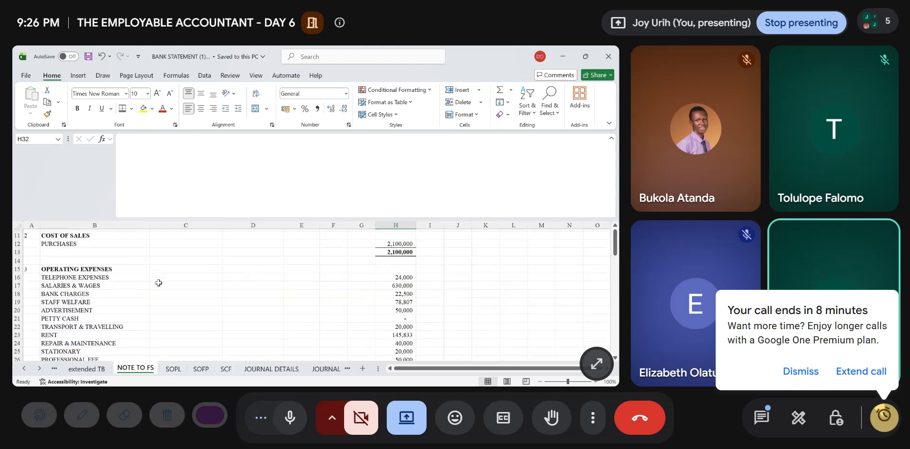
scroll(66, 345, down, 4)
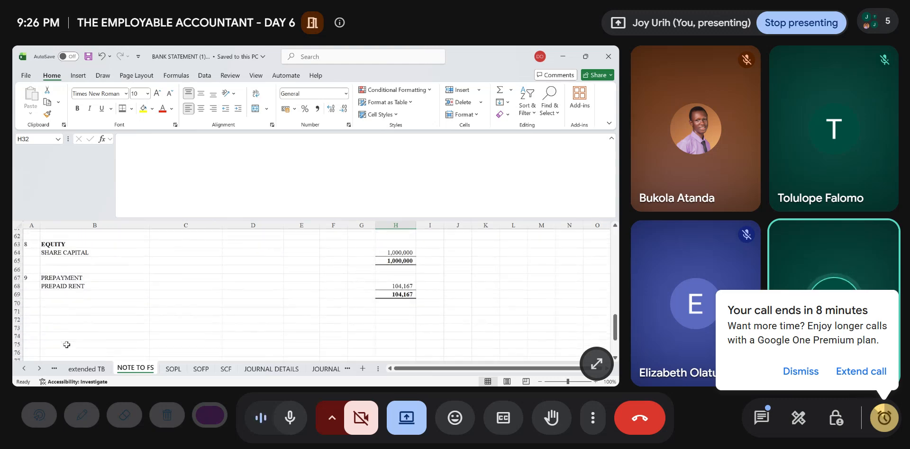
click(31, 305)
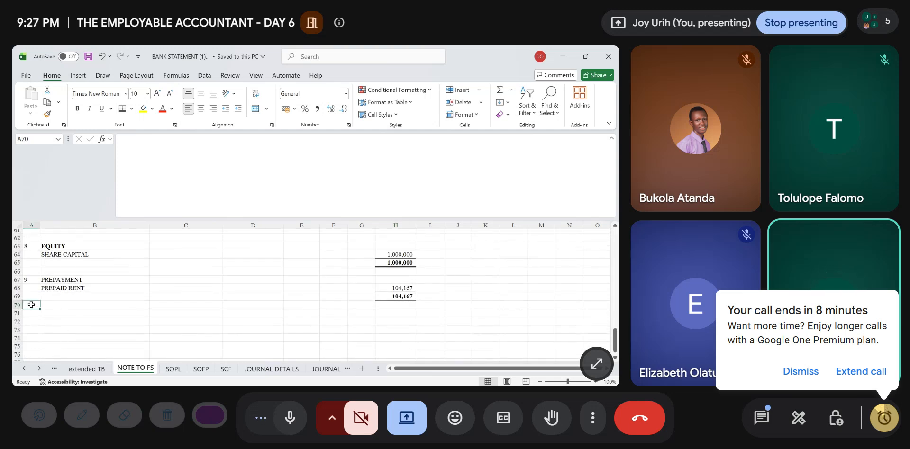
text(10)
key(Tab)
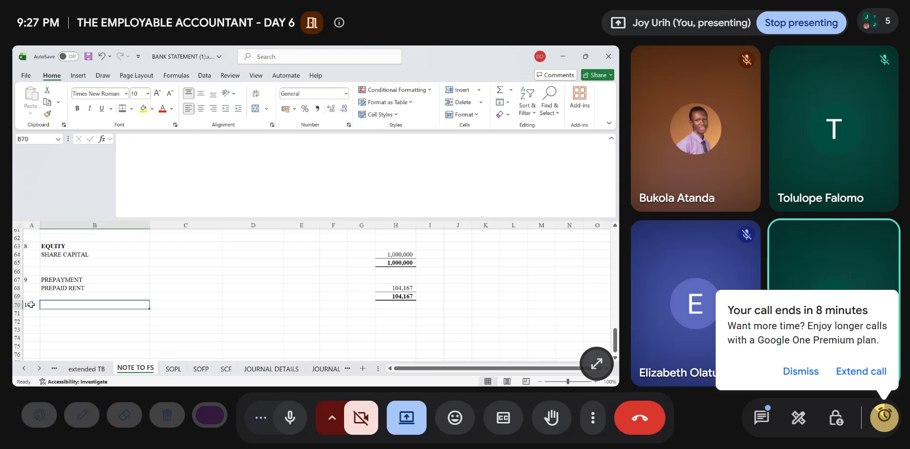
text(TRADE RE)
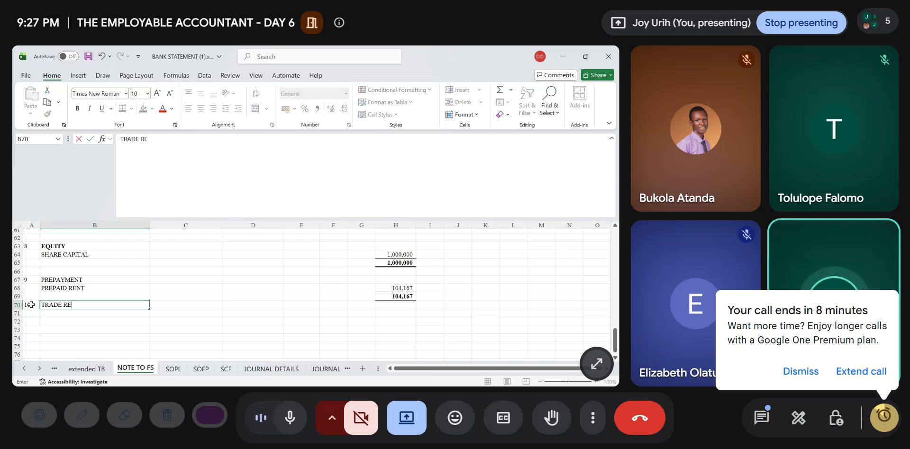
text(CEIVABLES)
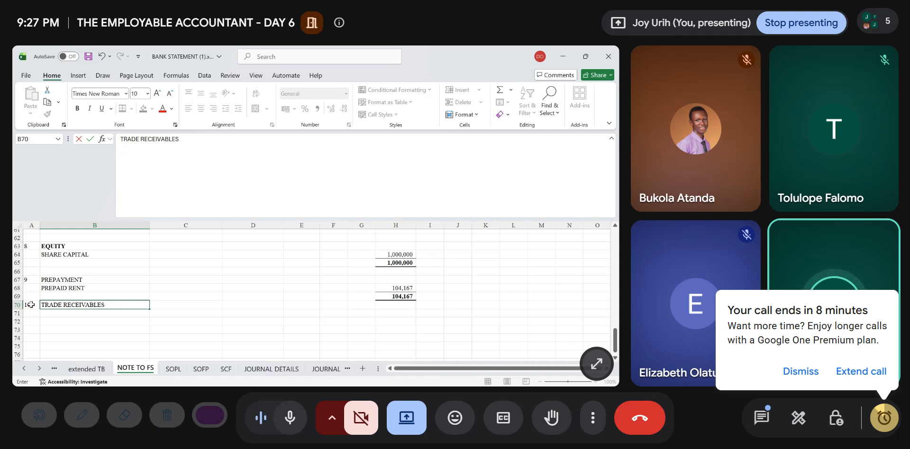
key(Right)
key(Right)
key(Right)
key(Right)
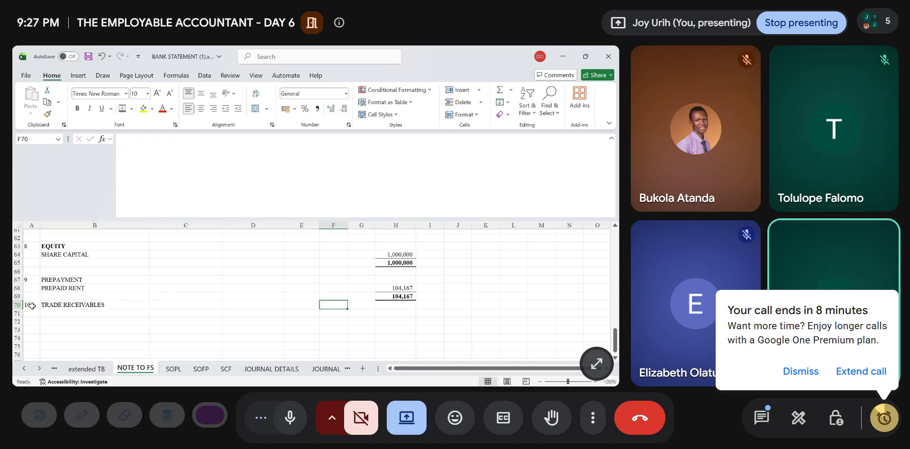
- Insert two blank rows above the TRADE RECEIVABLES note heading
click(16, 306)
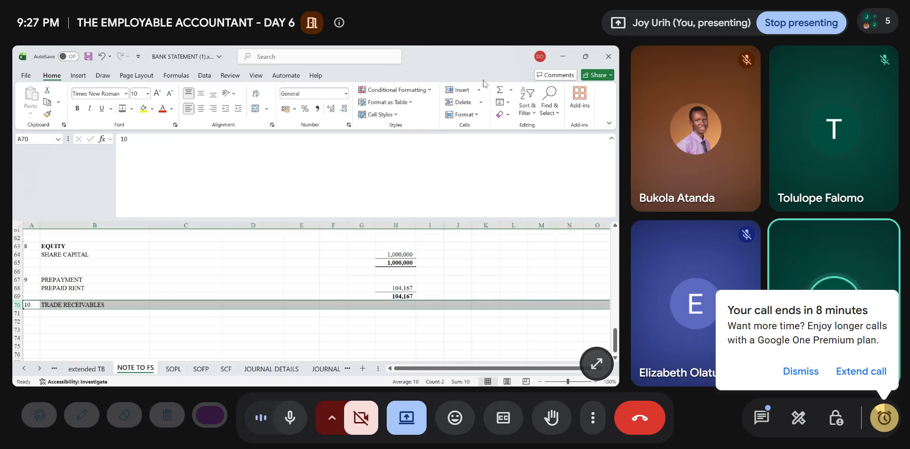
click(458, 90)
click(459, 91)
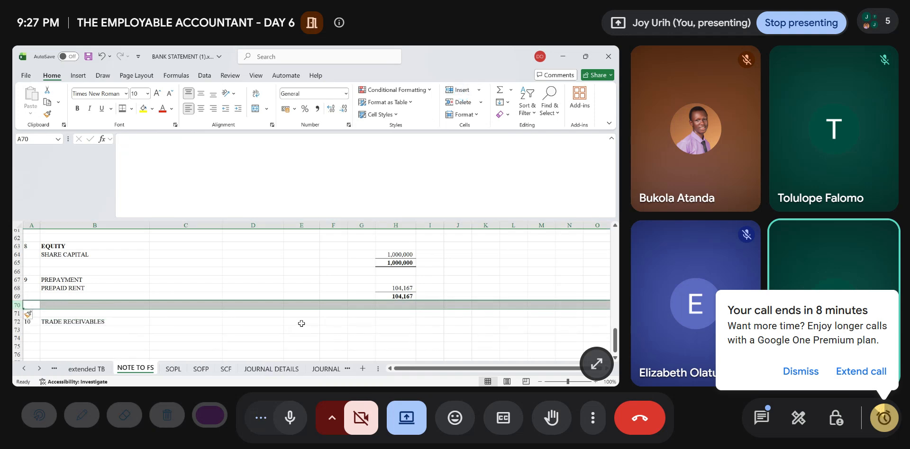
- Link the TRADE RECEIVABLES note amount in H72 to 'extended TB'!Q14 and save the workbook
click(399, 321)
text(=)
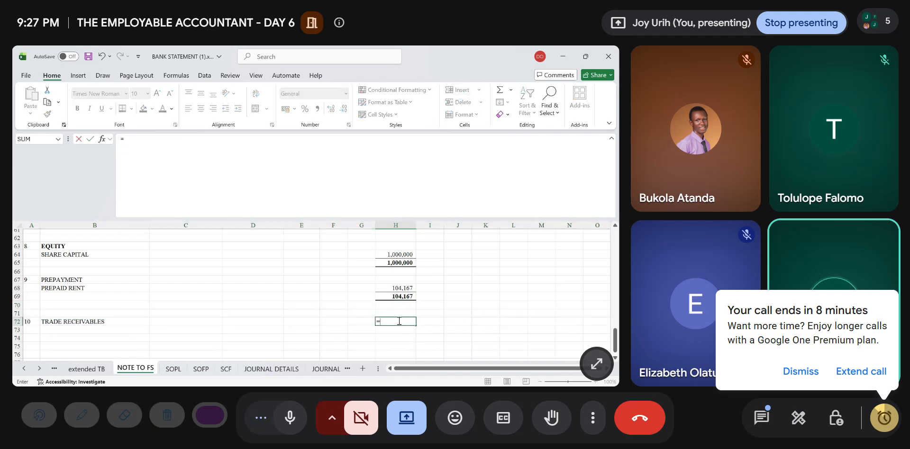
click(91, 369)
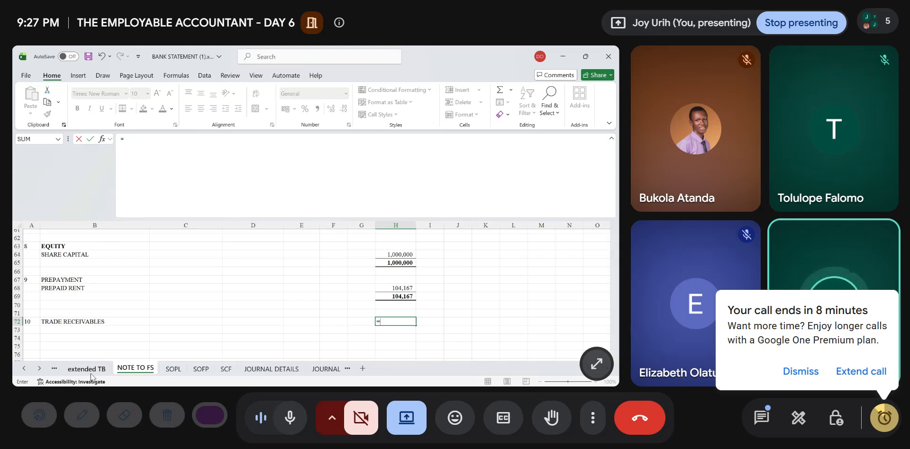
scroll(287, 267, up, 12)
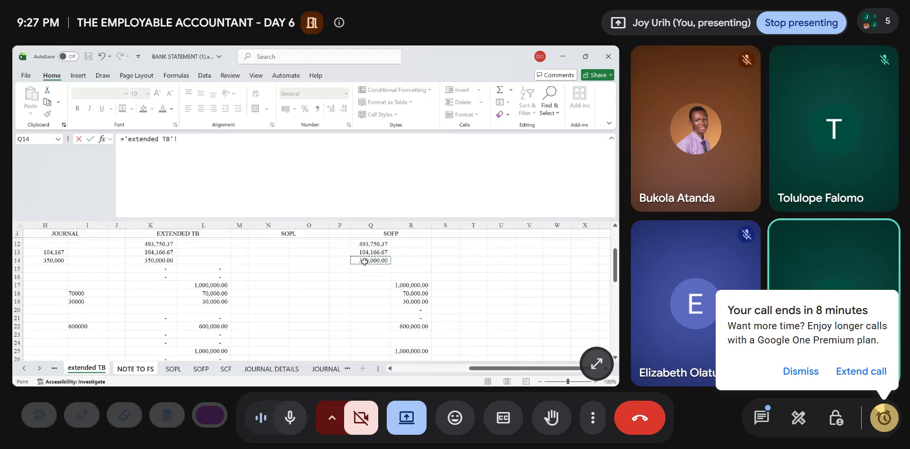
click(364, 261)
key(Return)
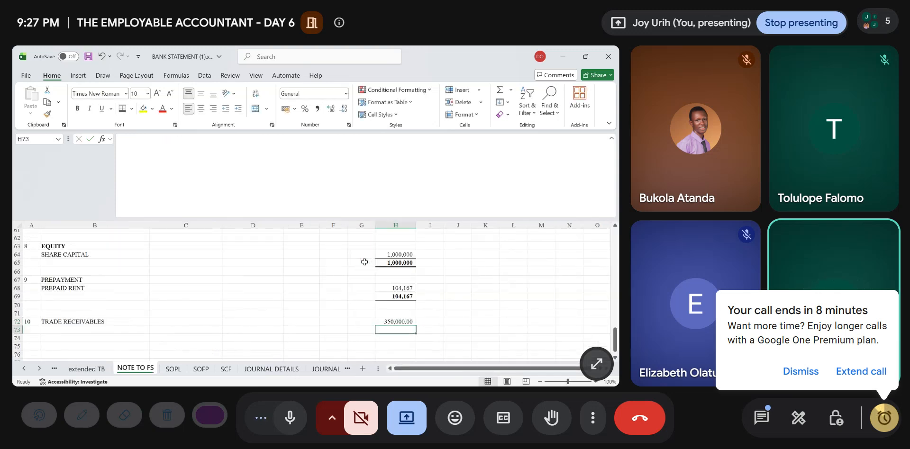
key(Up)
key(Up)
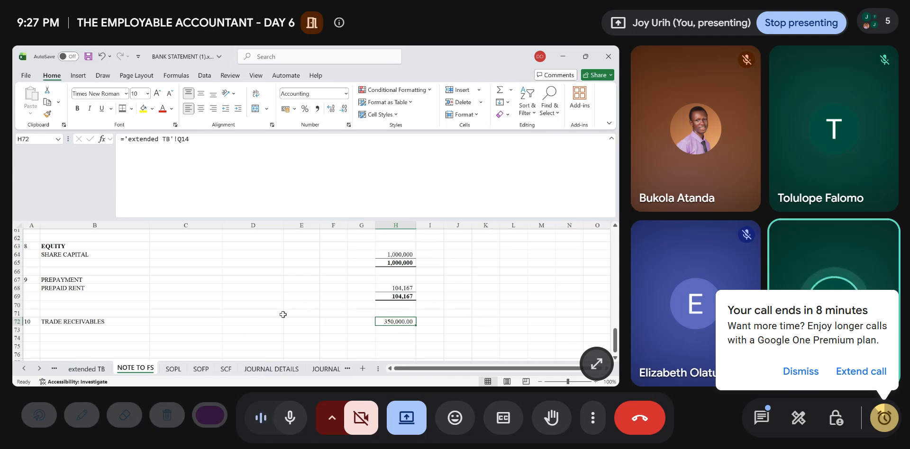
key(ctrl+s)
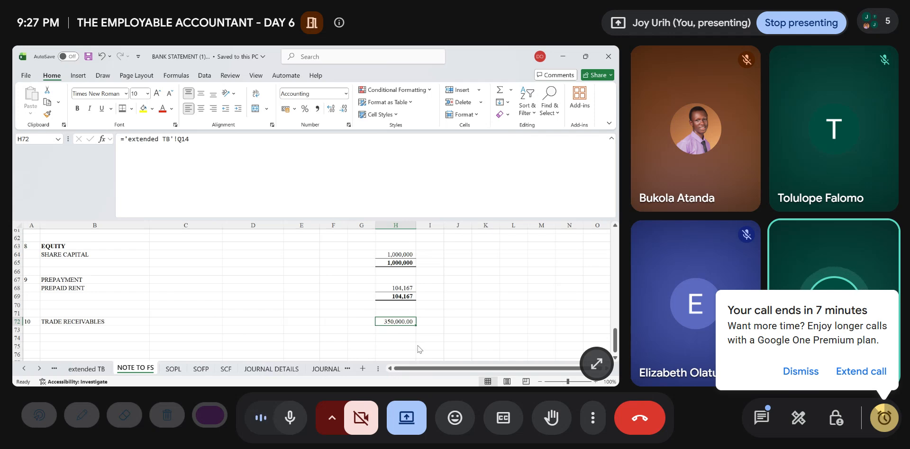
- Switch to the Google Meet call, check the in-call chat messages and close the chat
click(660, 197)
mouse_move(687, 167)
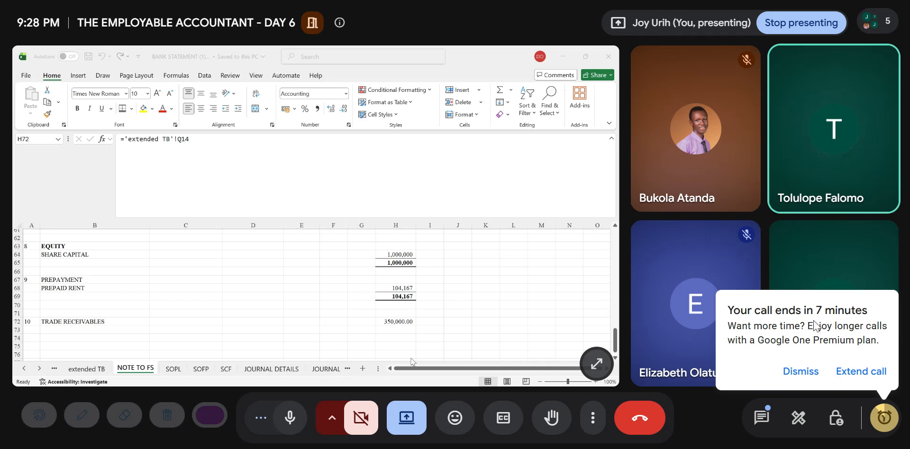
click(761, 418)
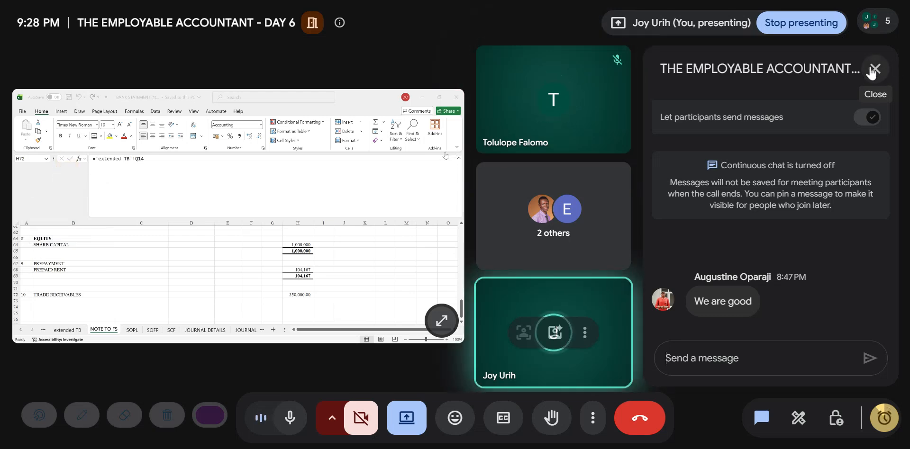
click(875, 70)
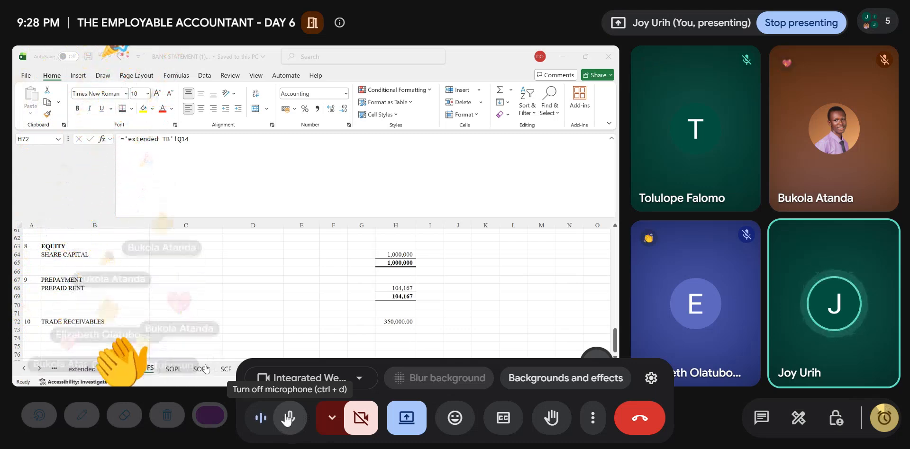
- Mute the microphone in the meeting, briefly unmuting it to speak in between
click(290, 419)
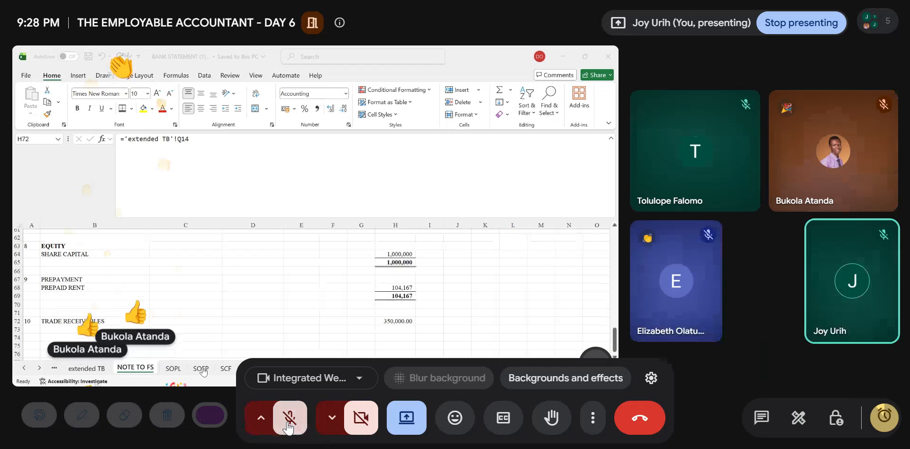
click(287, 421)
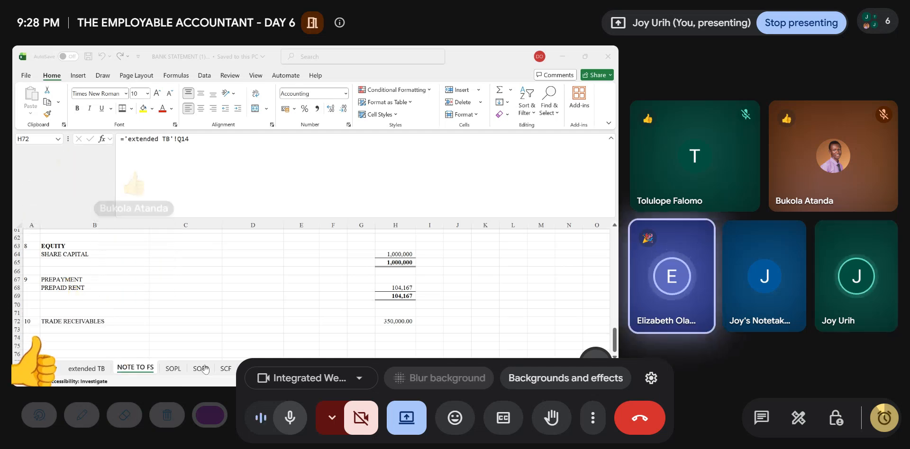
click(290, 417)
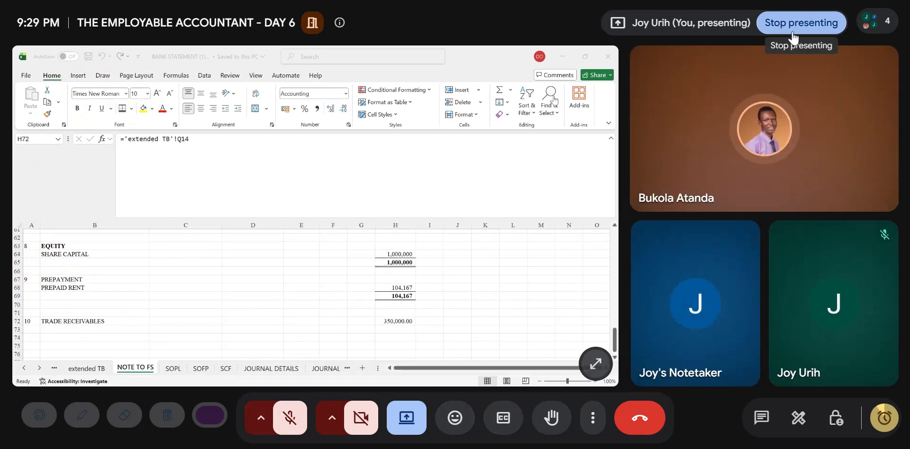
- Show the meeting's emoji reactions and unmute the microphone
click(472, 422)
click(298, 414)
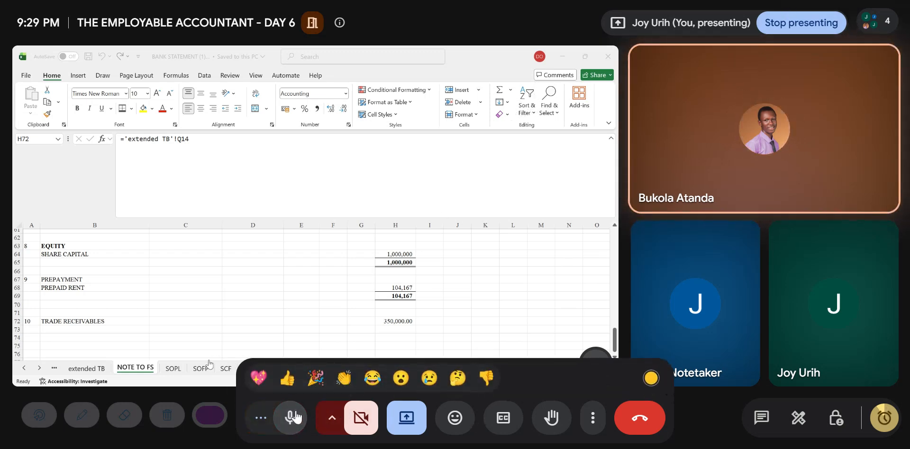